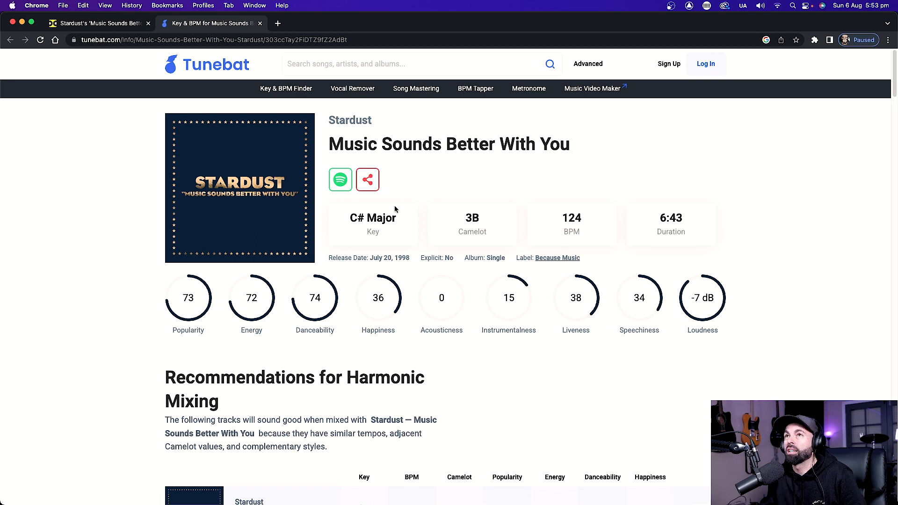
Step: Review the key and BPM of Music Sounds Better With You on Tunebat and its sample details on WhoSampled
{"action": "left_click_drag", "start_coordinate": [350, 218], "coordinate": [400, 220]}
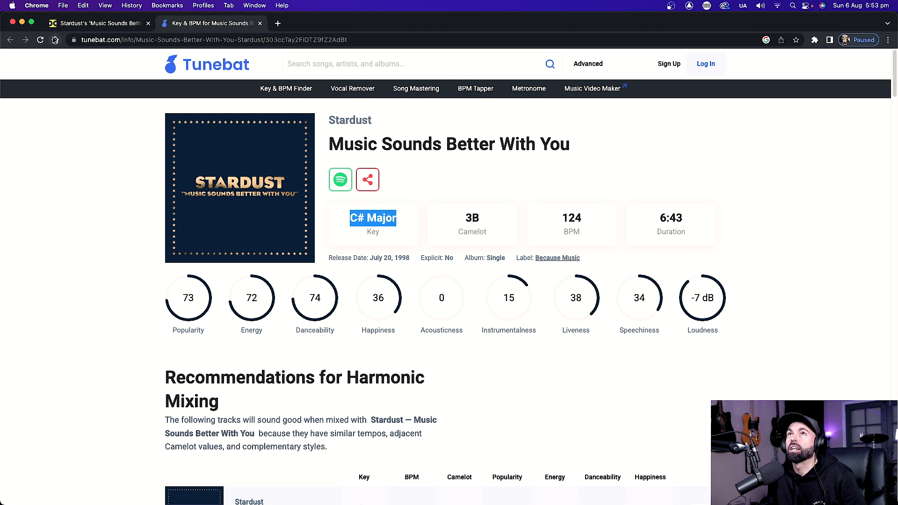
{"action": "left_click", "coordinate": [565, 214]}
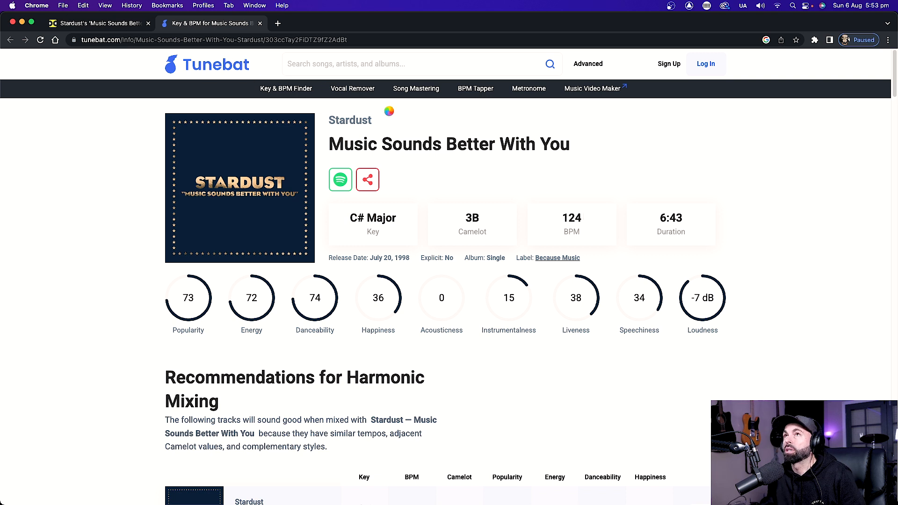
{"action": "left_click", "coordinate": [122, 23]}
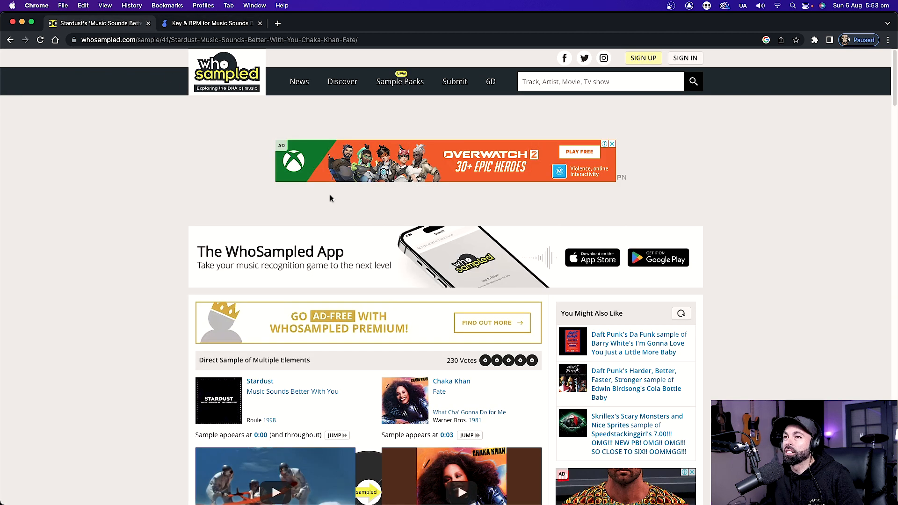
{"action": "scroll", "coordinate": [299, 230], "scroll_direction": "down", "scroll_amount": 3}
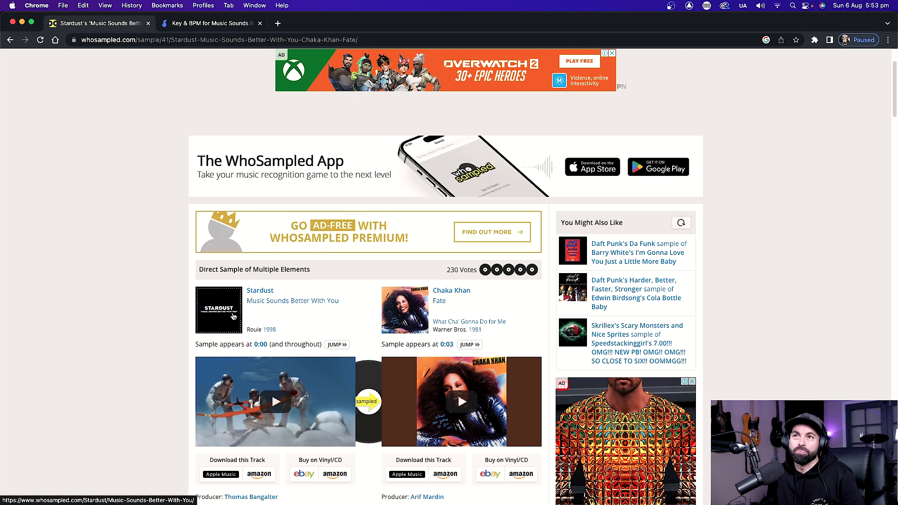
{"action": "scroll", "coordinate": [473, 337], "scroll_direction": "down", "scroll_amount": 1}
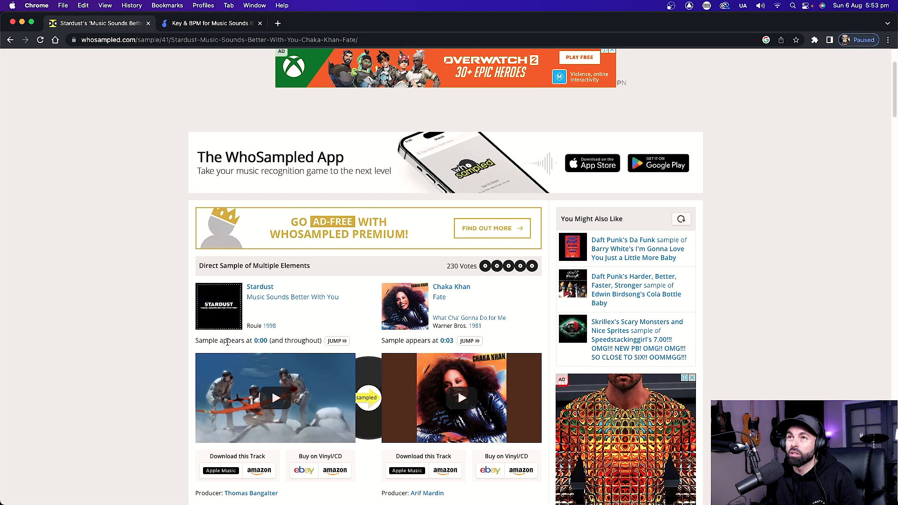
{"action": "scroll", "coordinate": [292, 351], "scroll_direction": "down", "scroll_amount": 1}
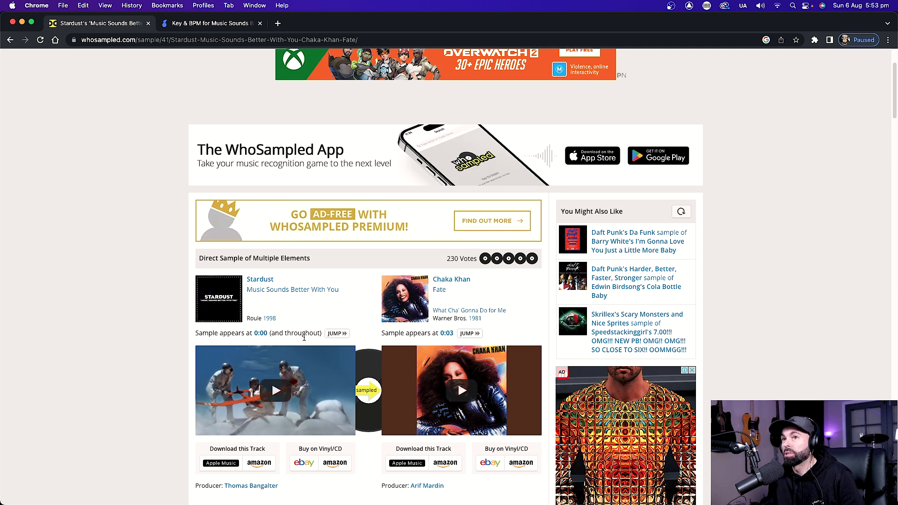
{"action": "scroll", "coordinate": [307, 352], "scroll_direction": "down", "scroll_amount": 3}
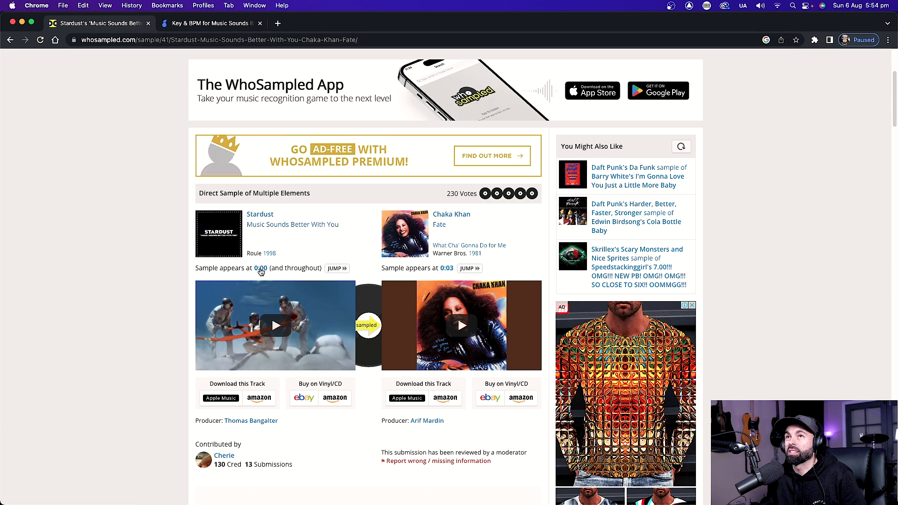
Step: Listen to the Stardust video from 0:00 and further along, and to Chaka Khan's Fate from its 0:03 sample point, pausing each
{"action": "left_click", "coordinate": [260, 270]}
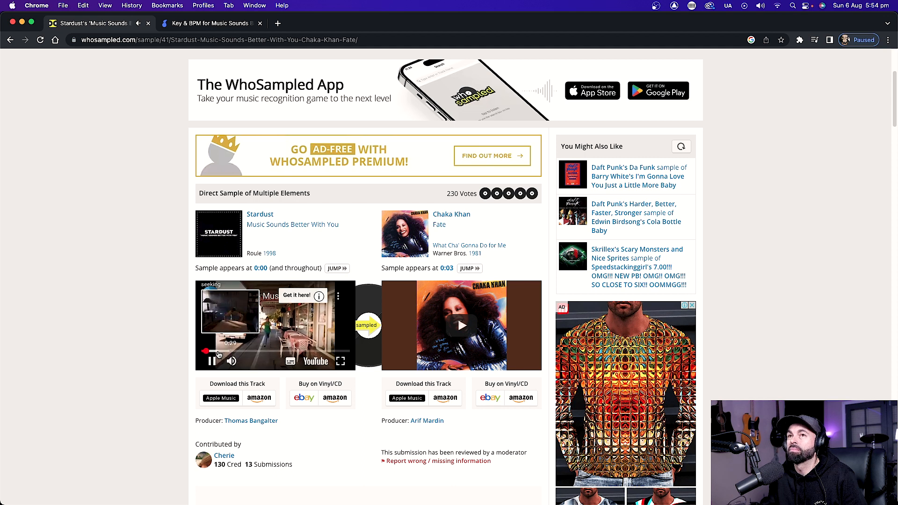
{"action": "left_click", "coordinate": [218, 354]}
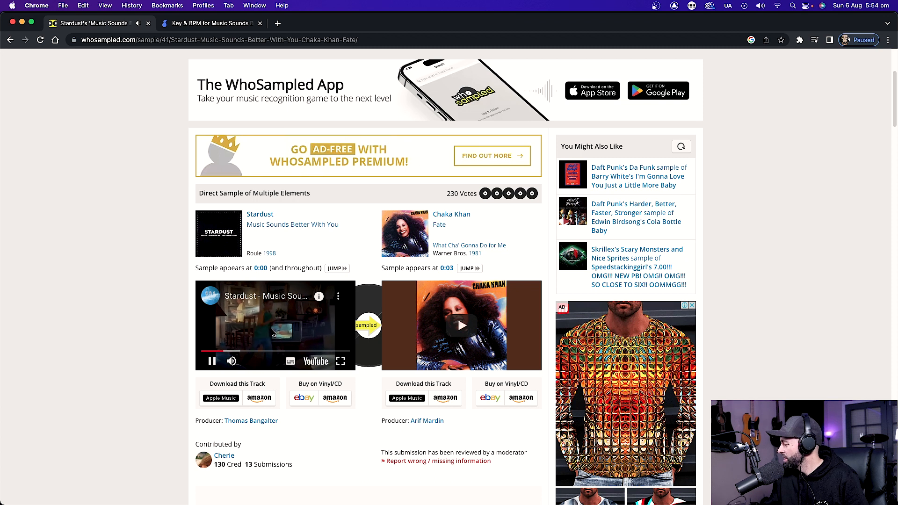
{"action": "left_click", "coordinate": [273, 333]}
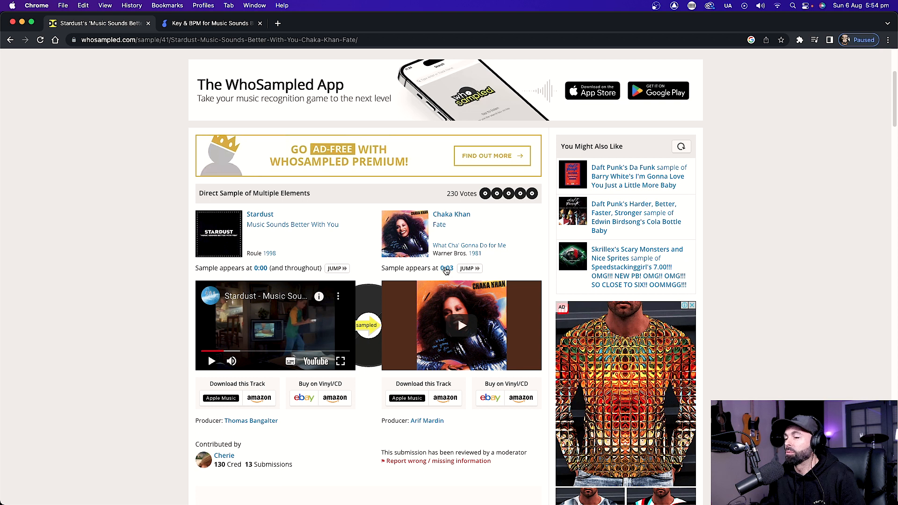
{"action": "left_click", "coordinate": [446, 269]}
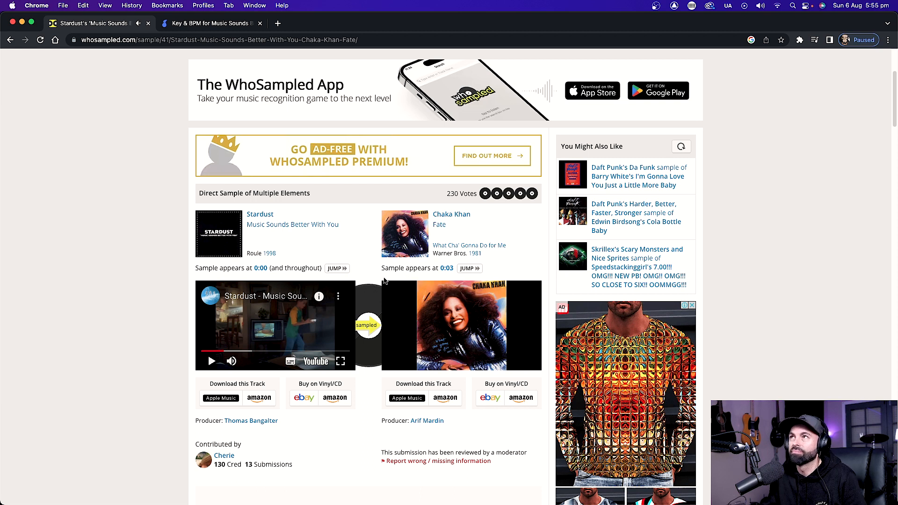
{"action": "left_click", "coordinate": [466, 327]}
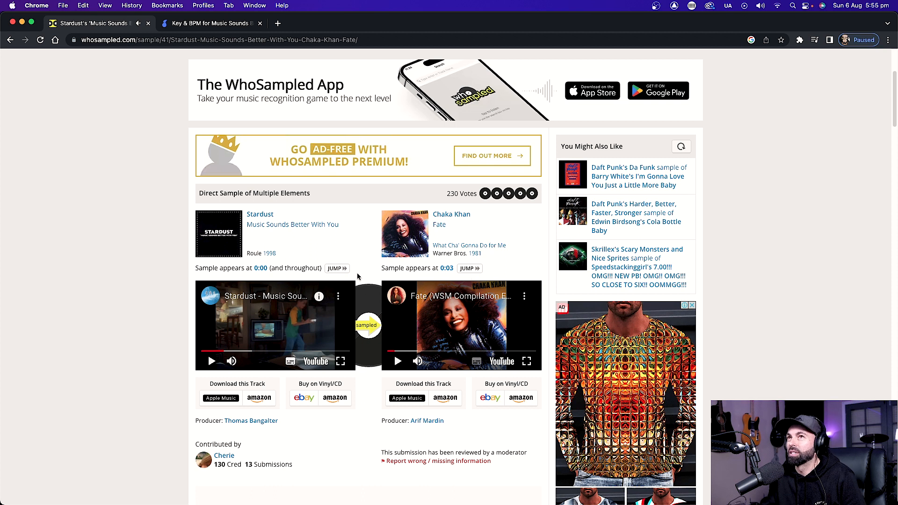
Step: Compare the beginning of the Stardust video with the 0:03 sample point of Chaka Khan's Fate by replaying both
{"action": "left_click_drag", "start_coordinate": [218, 351], "coordinate": [197, 353]}
{"action": "left_click", "coordinate": [213, 361]}
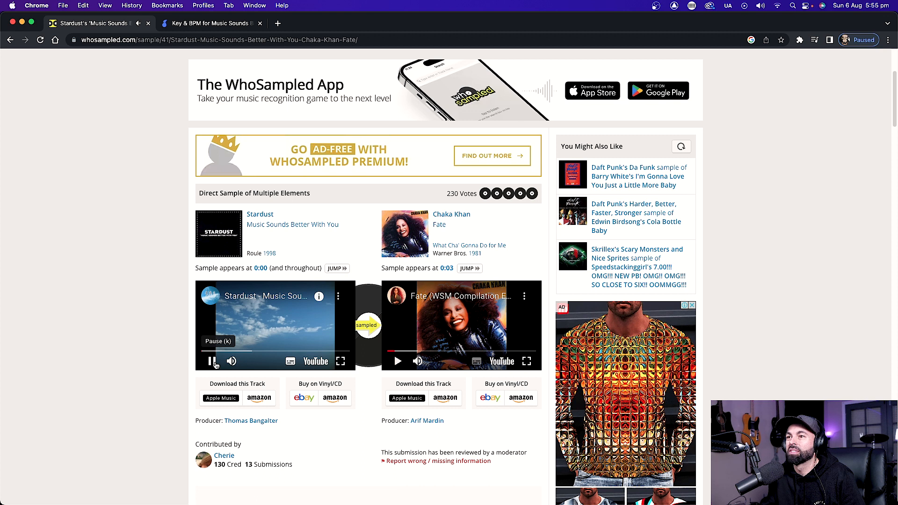
{"action": "left_click", "coordinate": [213, 363]}
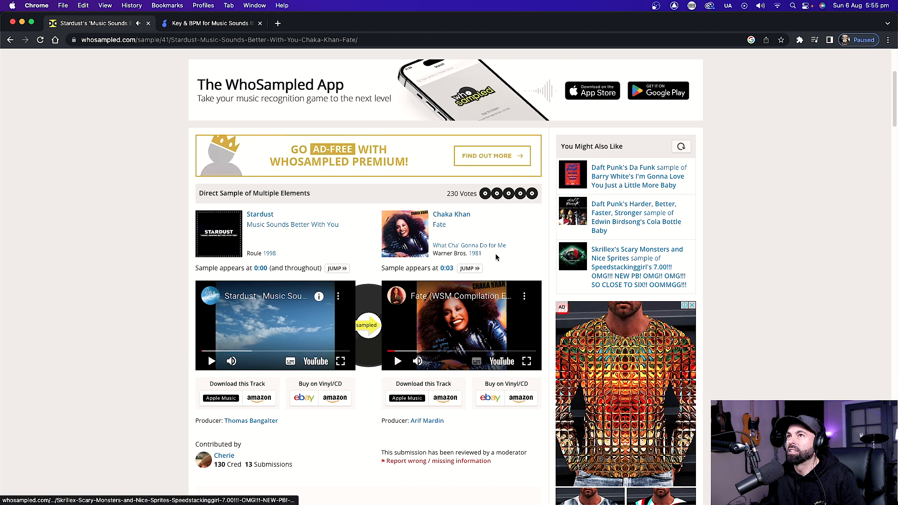
{"action": "left_click", "coordinate": [452, 268]}
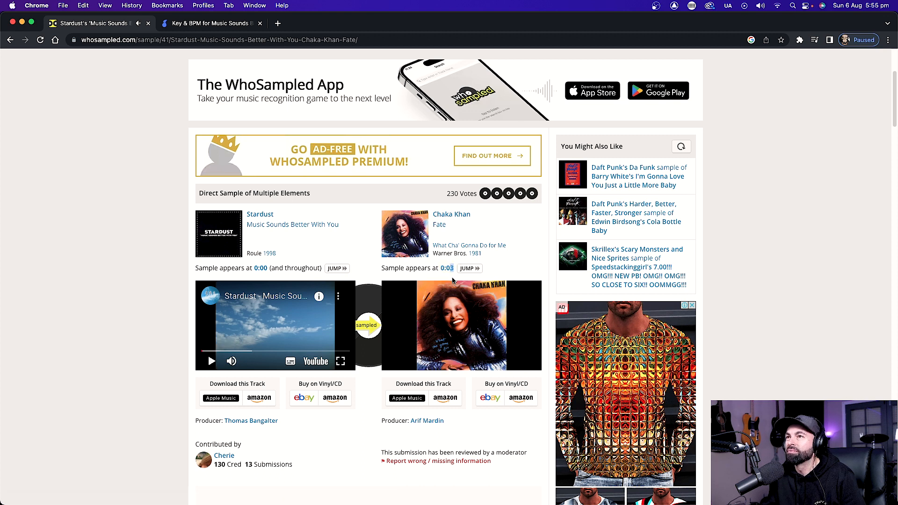
{"action": "left_click", "coordinate": [448, 323]}
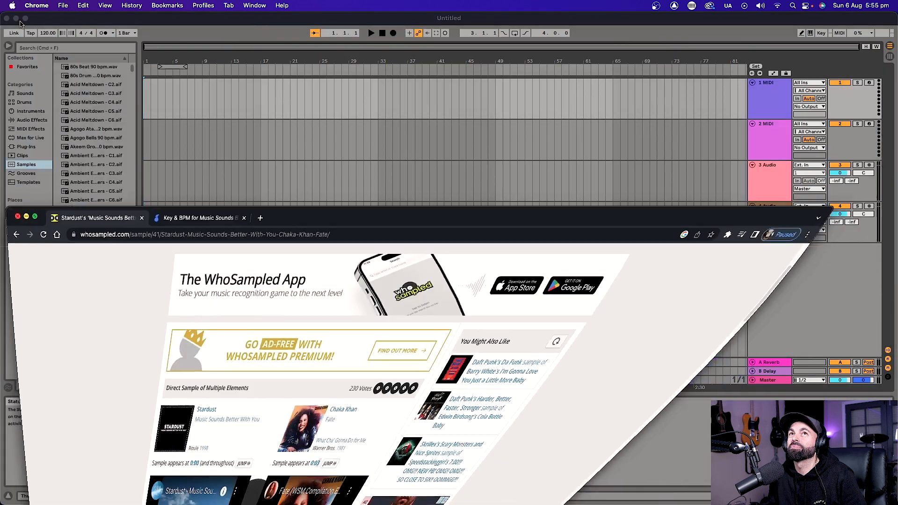
Step: Minimise the browser window and switch to the untitled Live Set in Ableton Live
{"action": "left_click", "coordinate": [22, 23]}
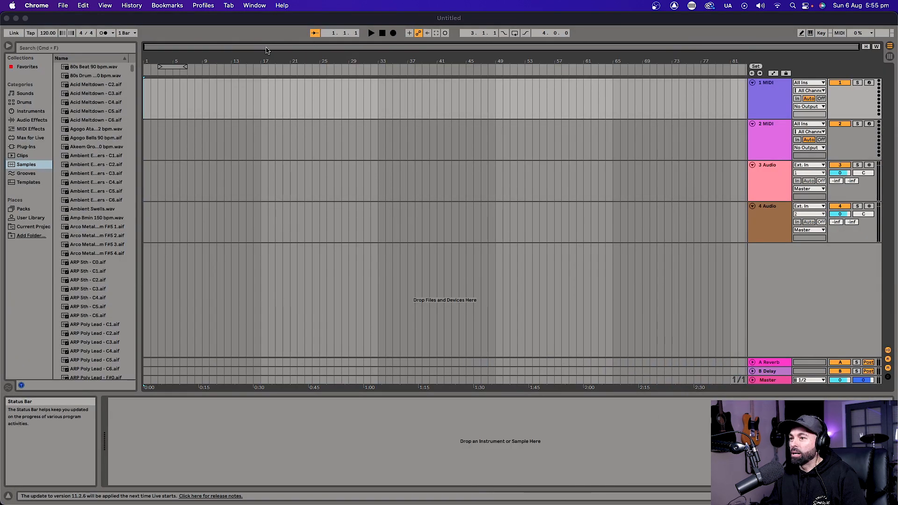
{"action": "left_click", "coordinate": [72, 7]}
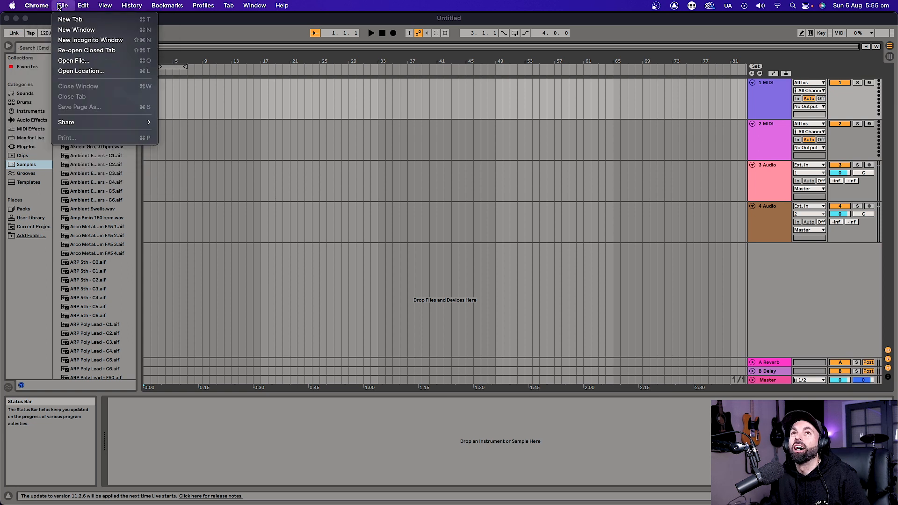
{"action": "left_click", "coordinate": [251, 31]}
Step: Set both the audio output device and the audio input device to ZenTour (32 In, 32 Out) in the preferences
{"action": "left_click", "coordinate": [31, 5]}
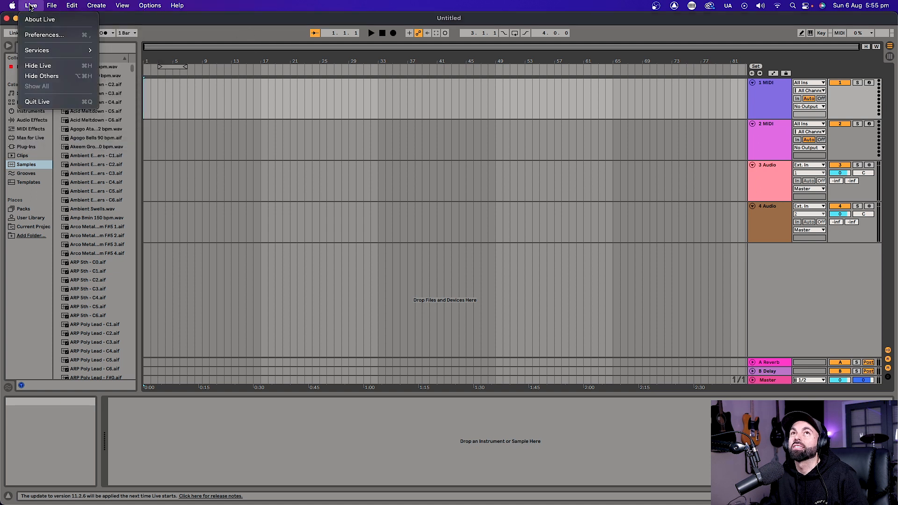
{"action": "left_click", "coordinate": [37, 35]}
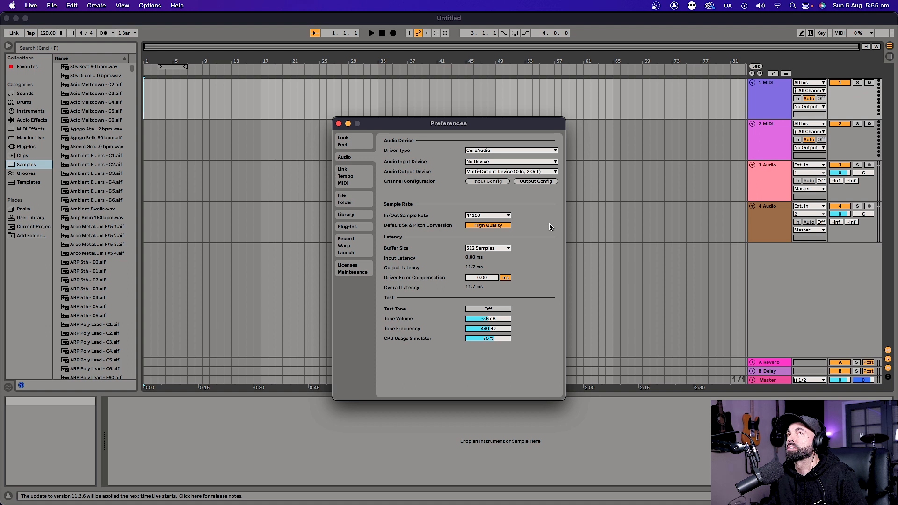
{"action": "left_click", "coordinate": [496, 172]}
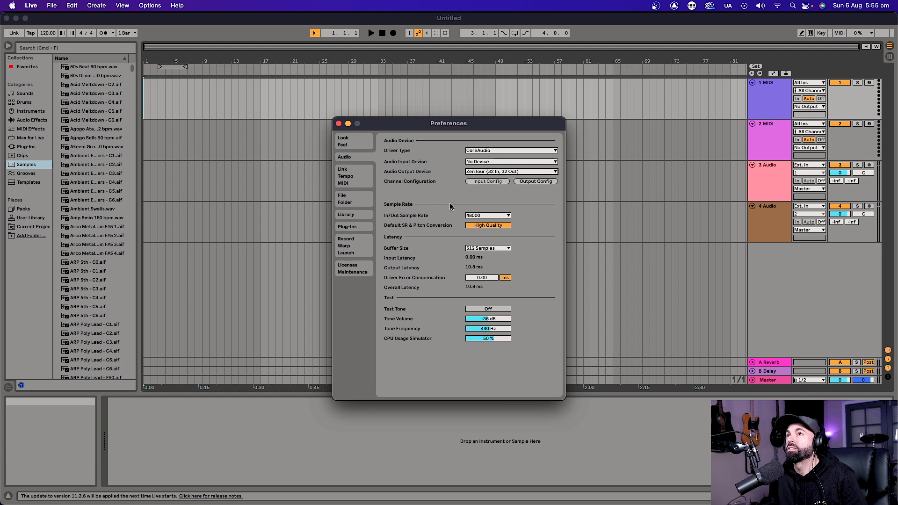
{"action": "left_click", "coordinate": [488, 162]}
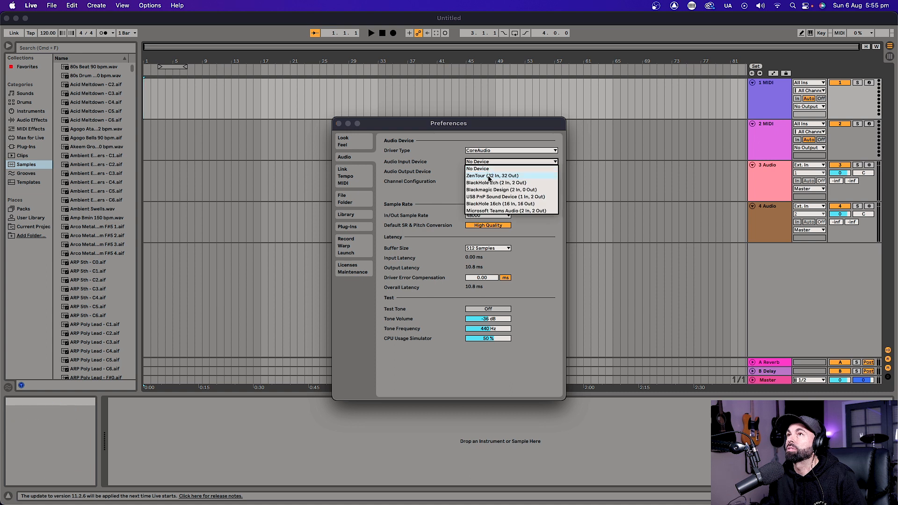
{"action": "left_click", "coordinate": [492, 176]}
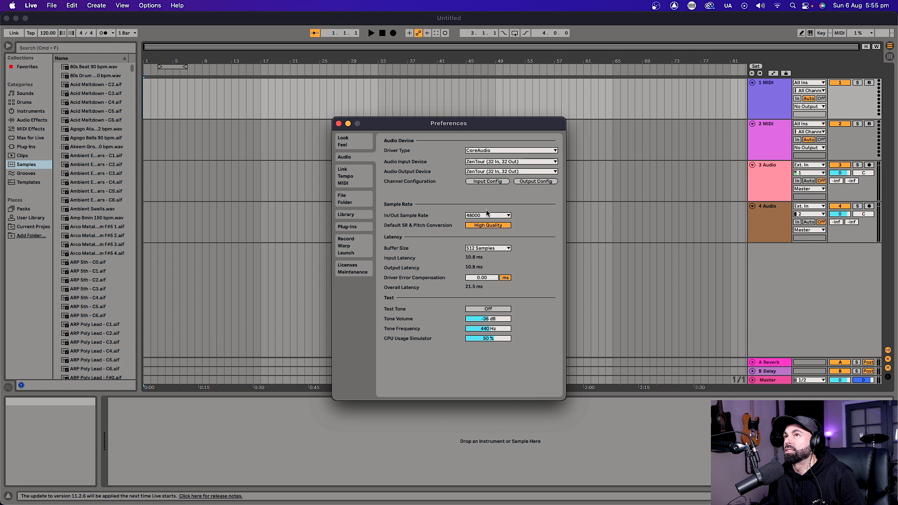
Step: Set the recording file type to WAV, turn off Auto-Warp Long Samples, and close the preferences
{"action": "left_click", "coordinate": [356, 248]}
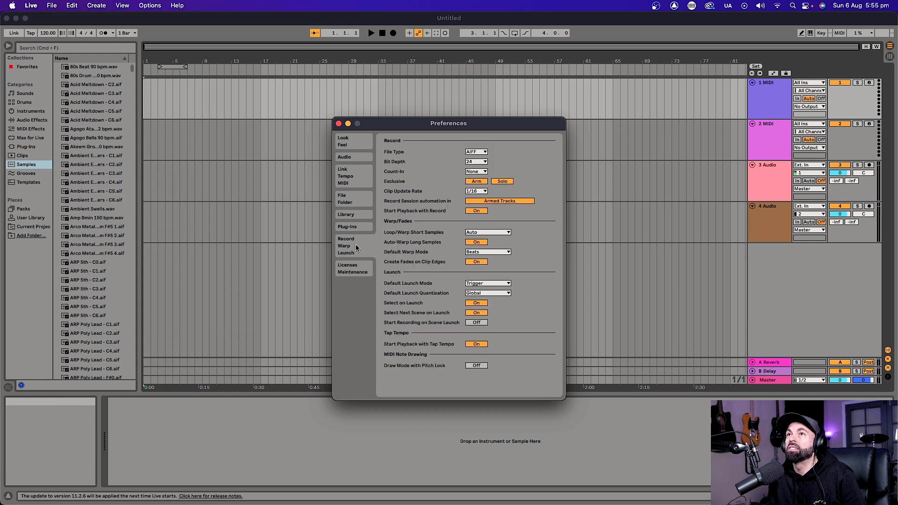
{"action": "left_click", "coordinate": [477, 152]}
{"action": "left_click", "coordinate": [487, 159]}
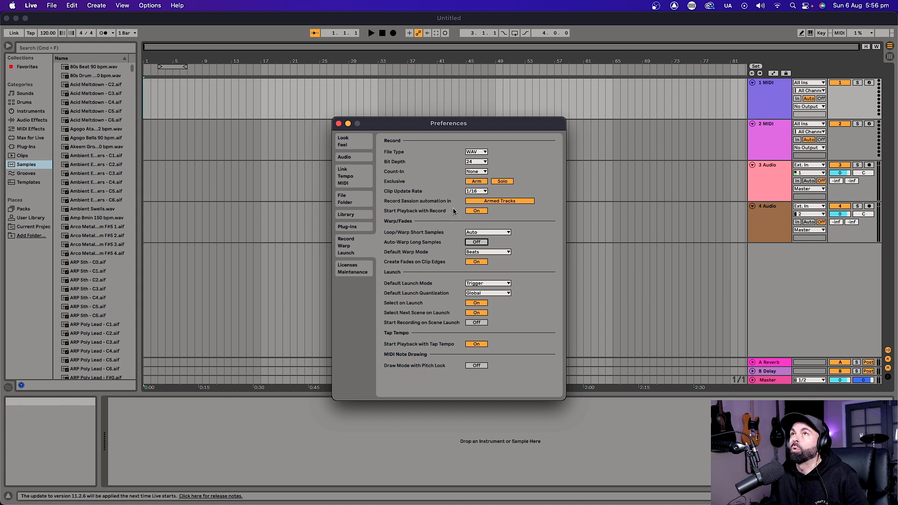
{"action": "left_click", "coordinate": [338, 125]}
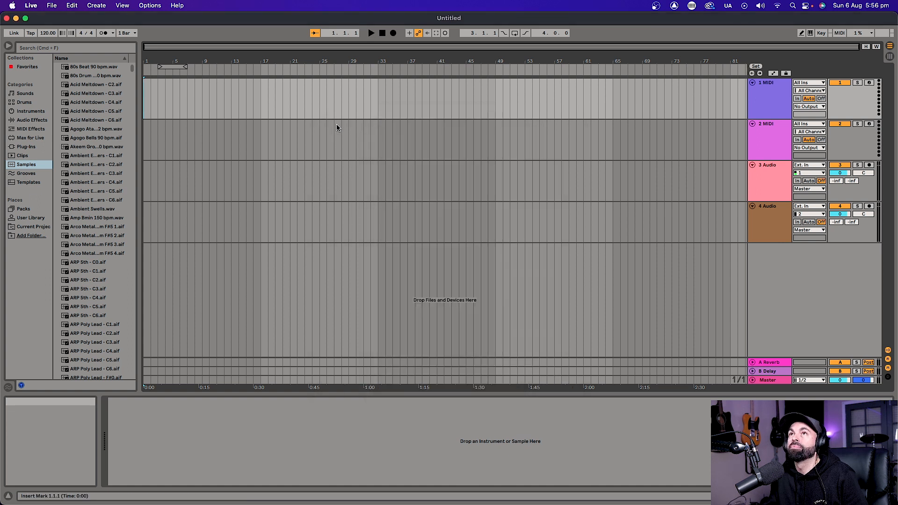
Step: Save the Live Set as "060823 - Music Sounds Better" in the Ableton Projects folder
{"action": "left_click", "coordinate": [29, 6]}
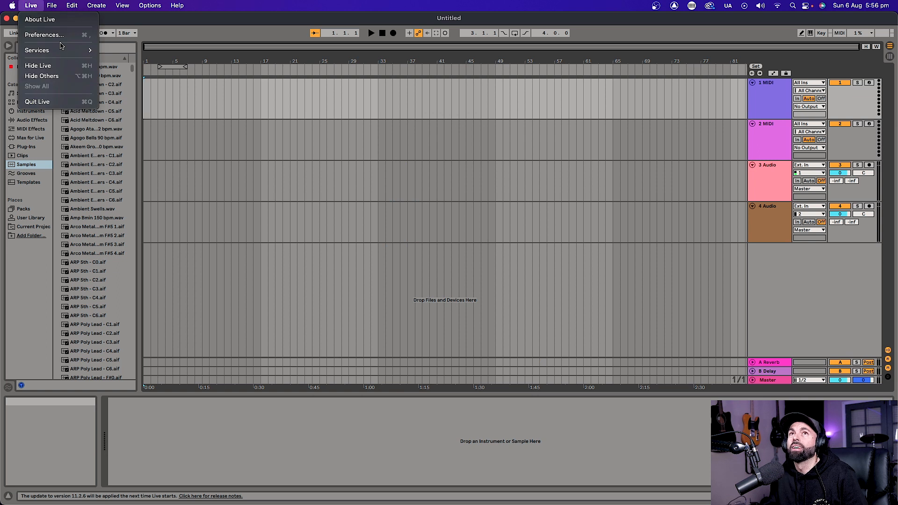
{"action": "mouse_move", "coordinate": [56, 6]}
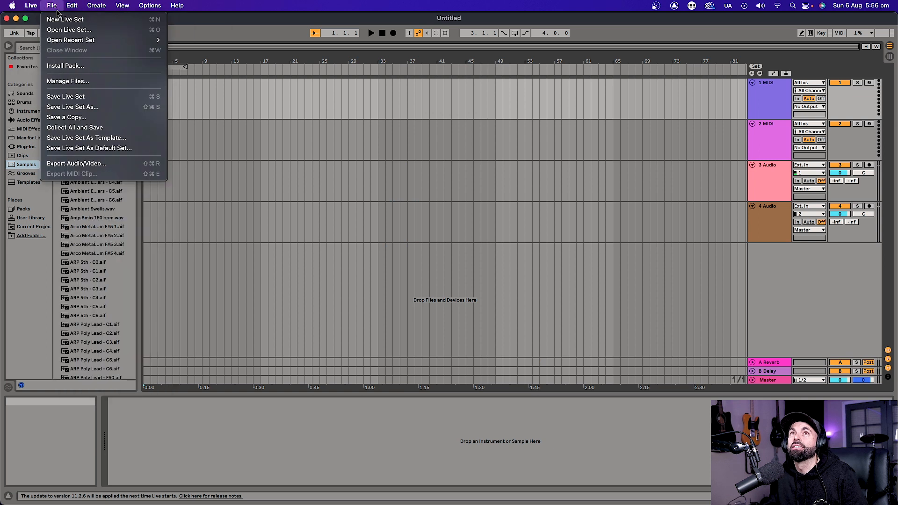
{"action": "left_click", "coordinate": [59, 95]}
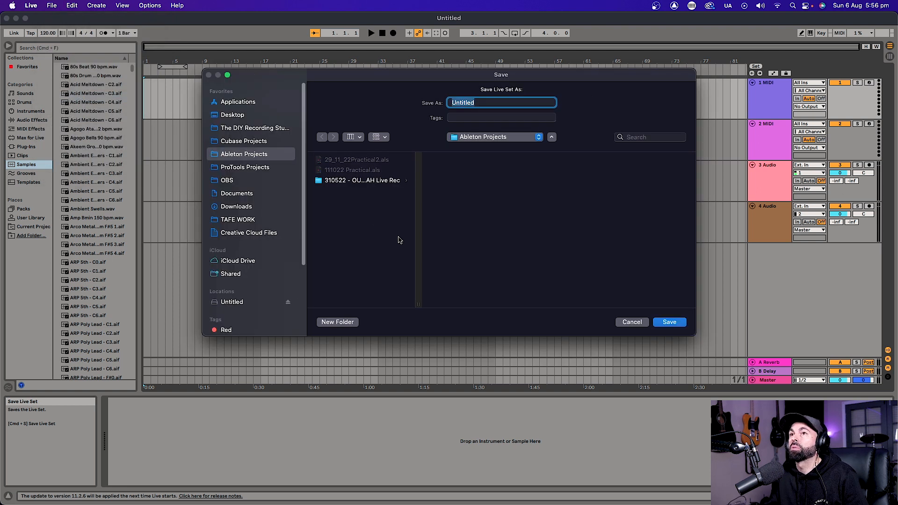
{"action": "type", "text": "060823"}
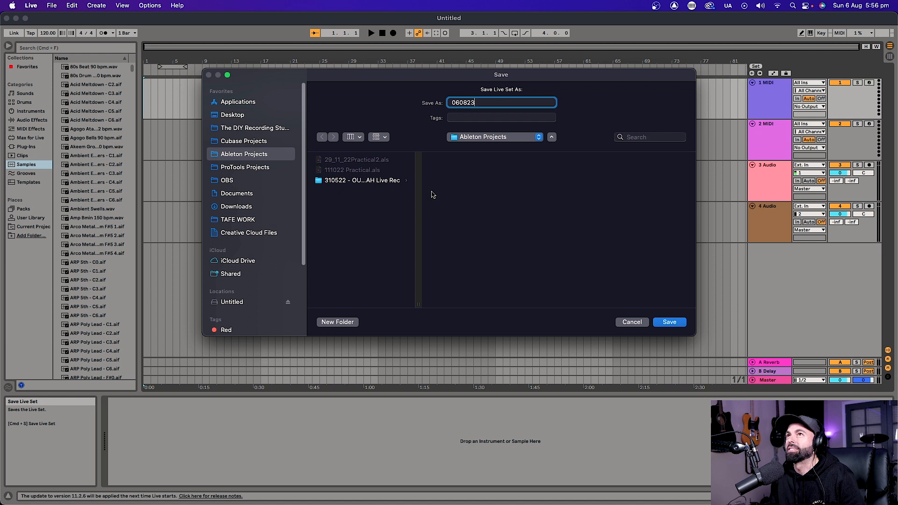
{"action": "type", "text": " - Music"}
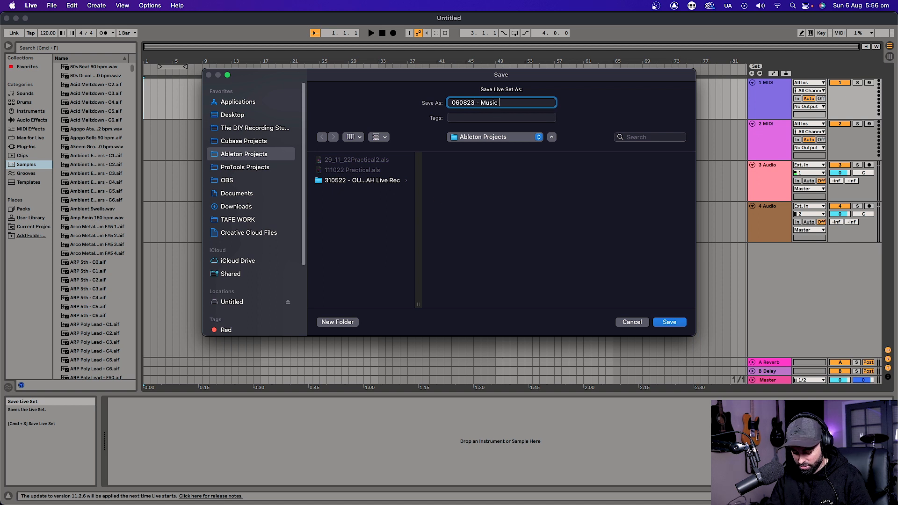
{"action": "type", "text": " Sounds Better"}
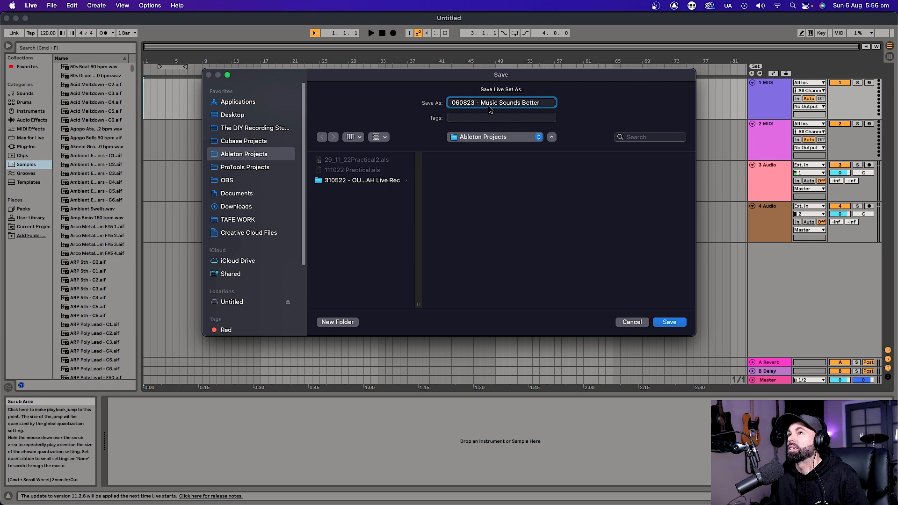
{"action": "left_click", "coordinate": [669, 323]}
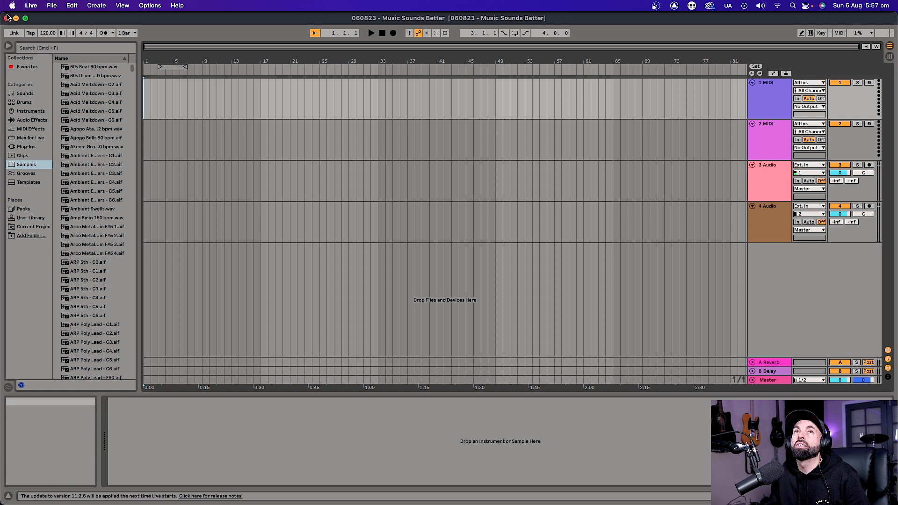
Step: Switch the Live Set window to full screen and back out of it
{"action": "left_click", "coordinate": [26, 17]}
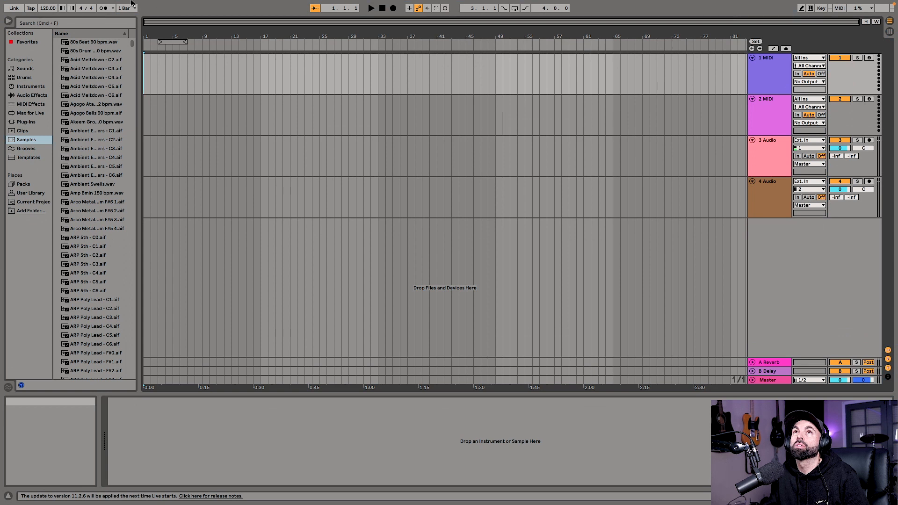
{"action": "left_click", "coordinate": [25, 17]}
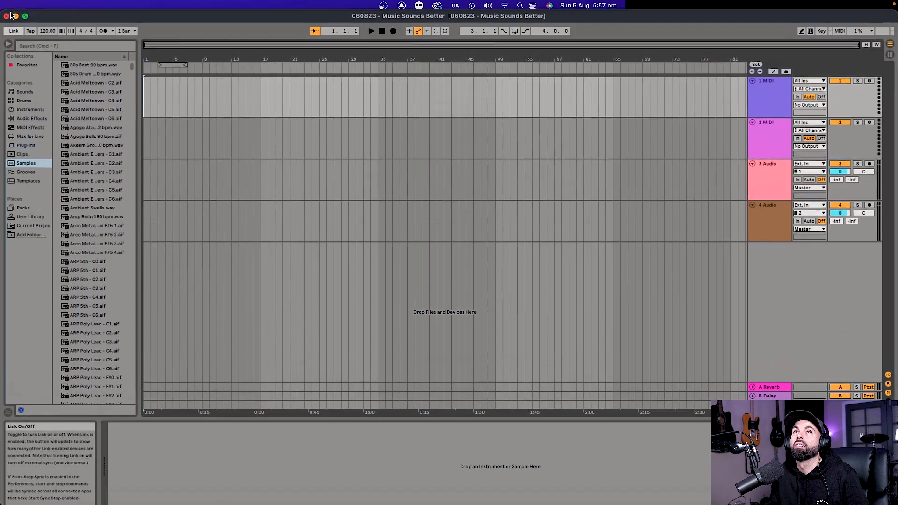
Step: Shrink the Live window to uncover the desktop and import "Chaka Khan - Fate (1981).wav" onto track 3 Audio at bar 6
{"action": "left_click_drag", "start_coordinate": [3, 13], "coordinate": [59, 45]}
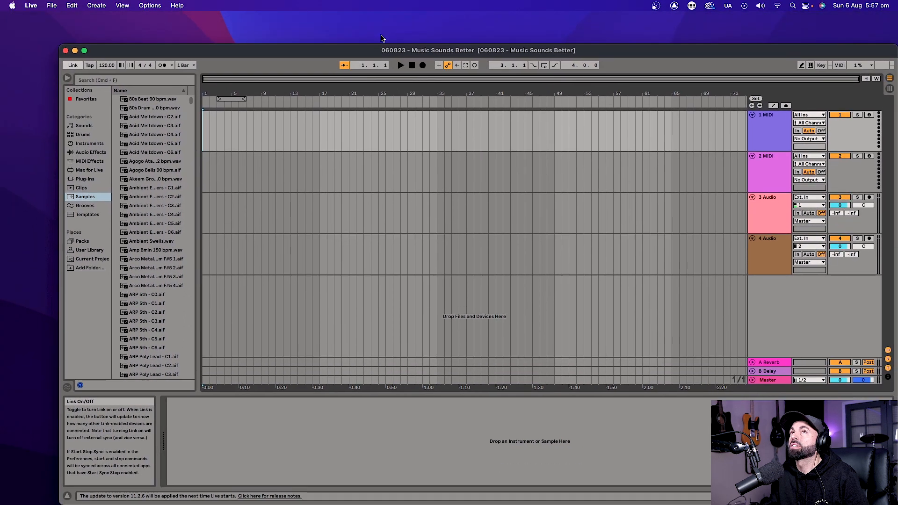
{"action": "left_click_drag", "start_coordinate": [893, 45], "coordinate": [717, 27]}
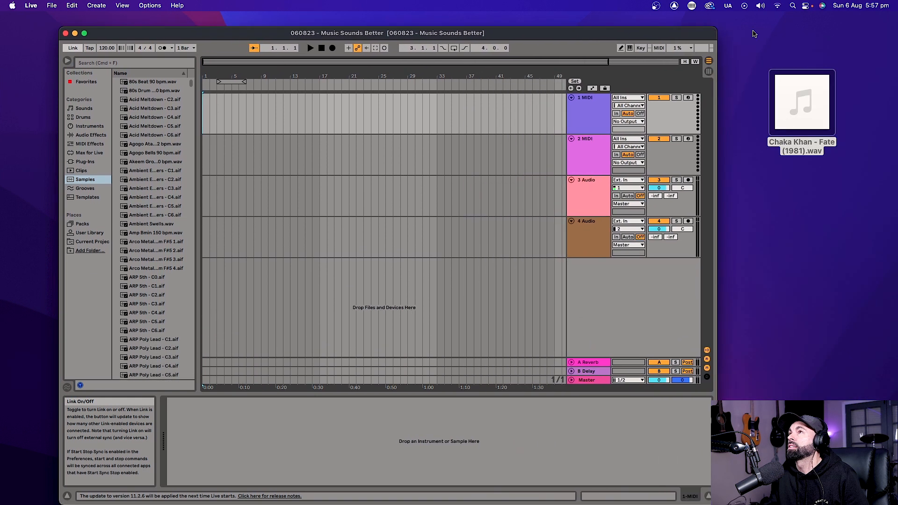
{"action": "left_click", "coordinate": [790, 99]}
{"action": "left_click_drag", "start_coordinate": [789, 103], "coordinate": [237, 197]}
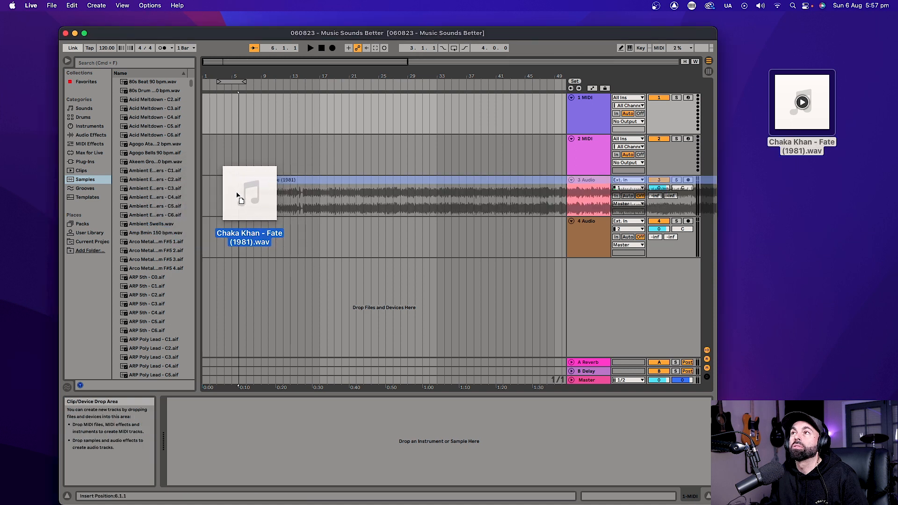
Step: Set the project tempo to 124 BPM and enlarge the Live window to fill the screen again
{"action": "left_click", "coordinate": [106, 51]}
{"action": "left_click_drag", "start_coordinate": [106, 48], "coordinate": [107, 43]}
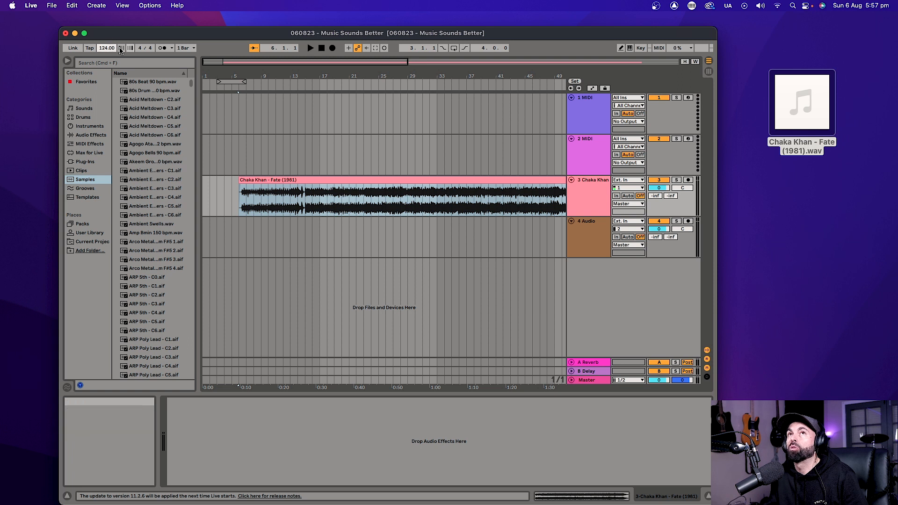
{"action": "left_click", "coordinate": [84, 33]}
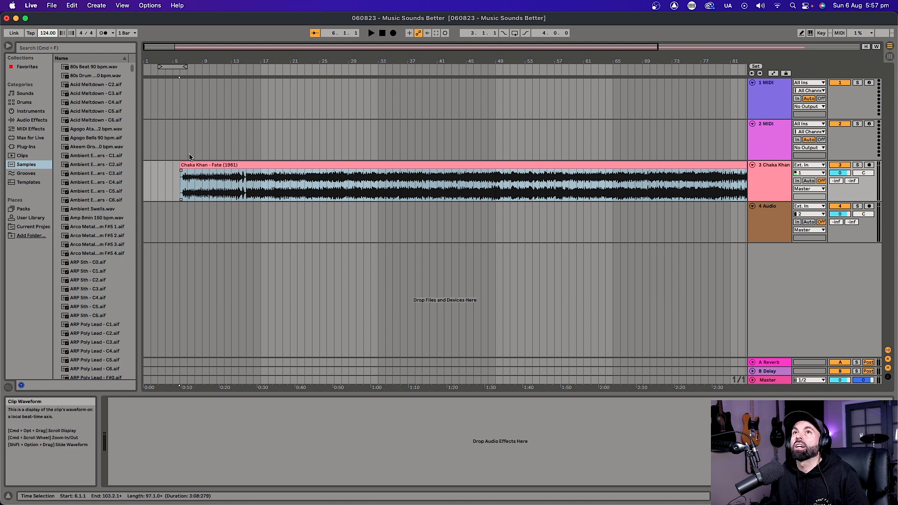
Step: Play the opening of the Chaka Khan - Fate clip, including once from 6.2.1
{"action": "left_click", "coordinate": [213, 167]}
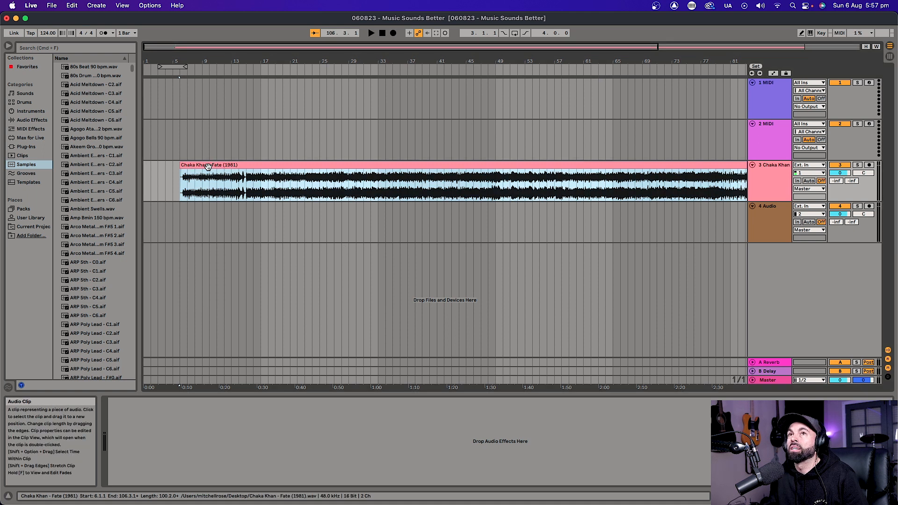
{"action": "key", "text": "space"}
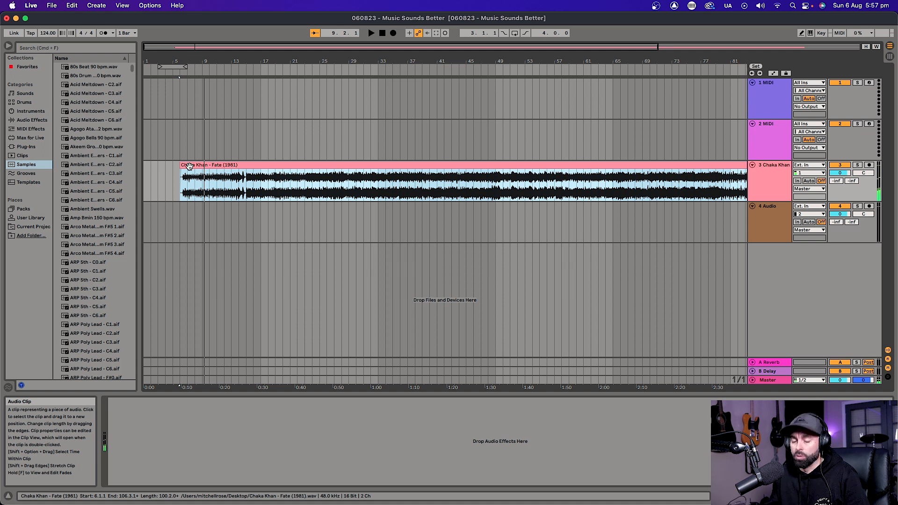
{"action": "scroll", "coordinate": [189, 167], "scroll_direction": "up", "scroll_amount": 10}
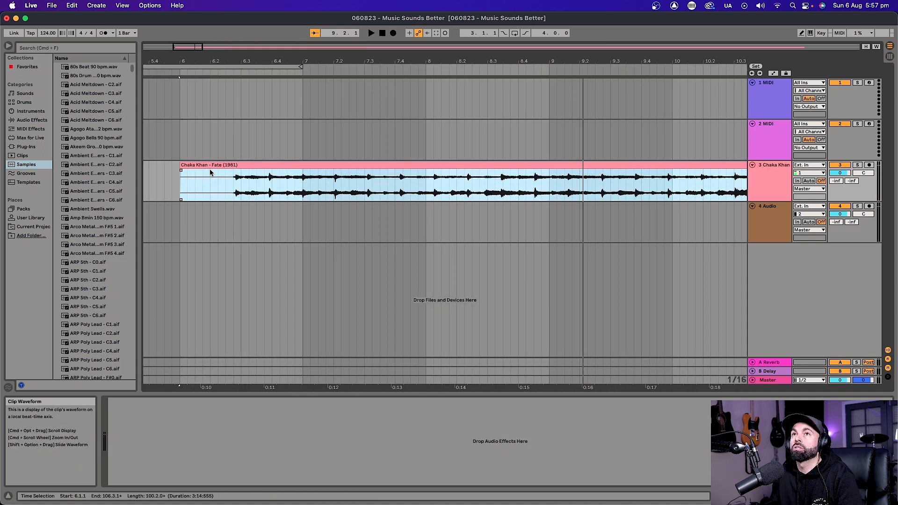
{"action": "left_click", "coordinate": [207, 184]}
{"action": "key", "text": "space"}
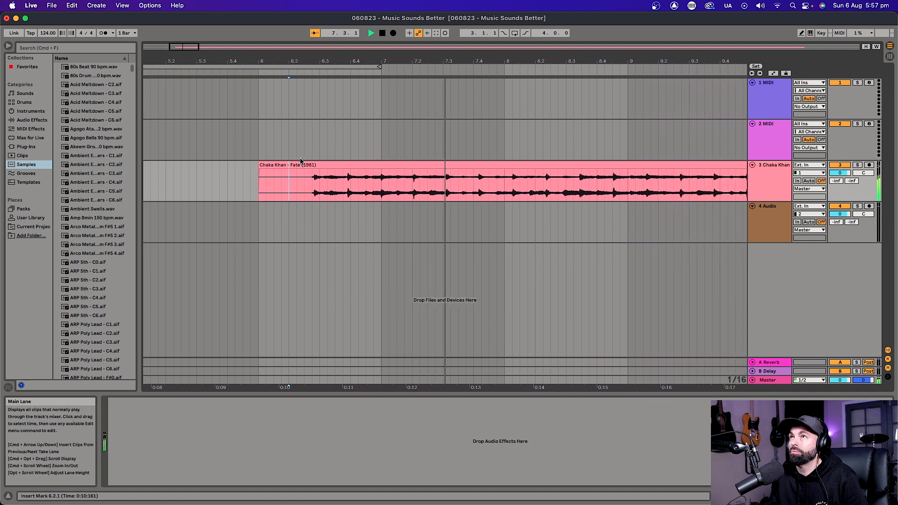
{"action": "key", "text": "space"}
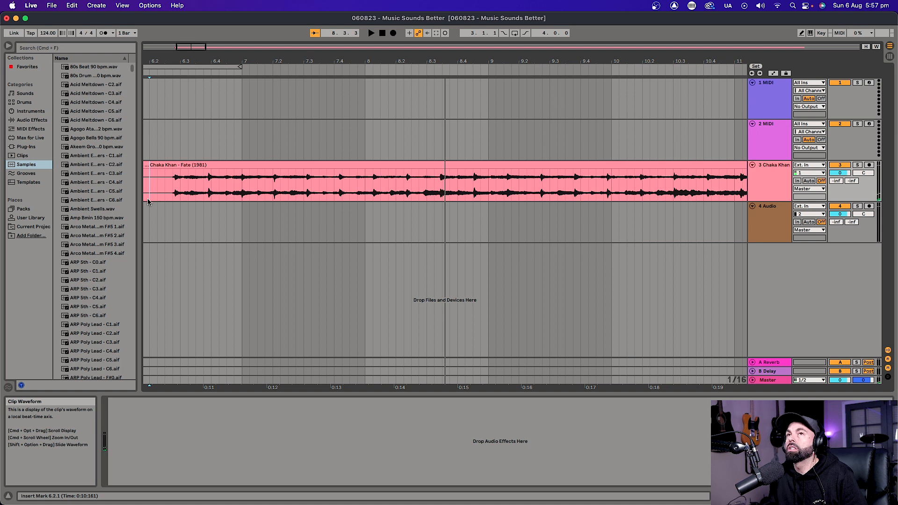
Step: Place the insert marker at the clip's first audible sound, at 6.2.4, and play from there
{"action": "left_click", "coordinate": [165, 183]}
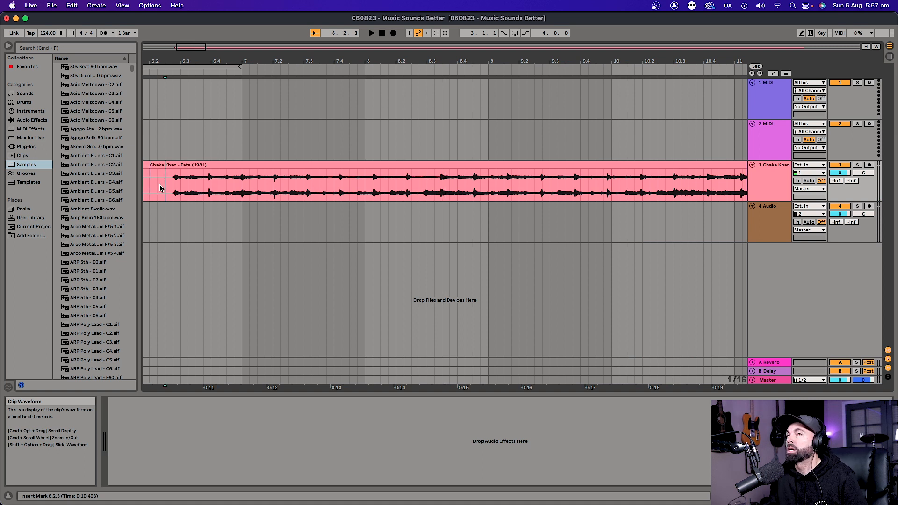
{"action": "left_click", "coordinate": [175, 178]}
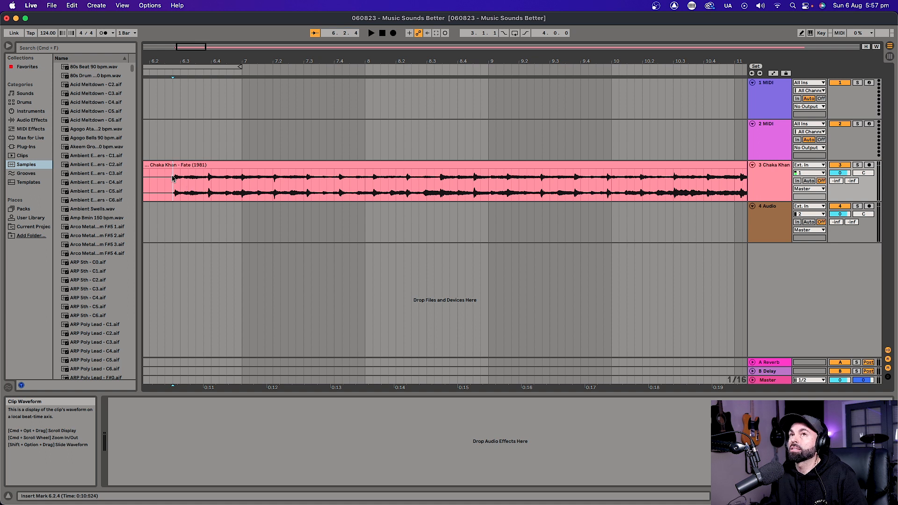
{"action": "key", "text": "space"}
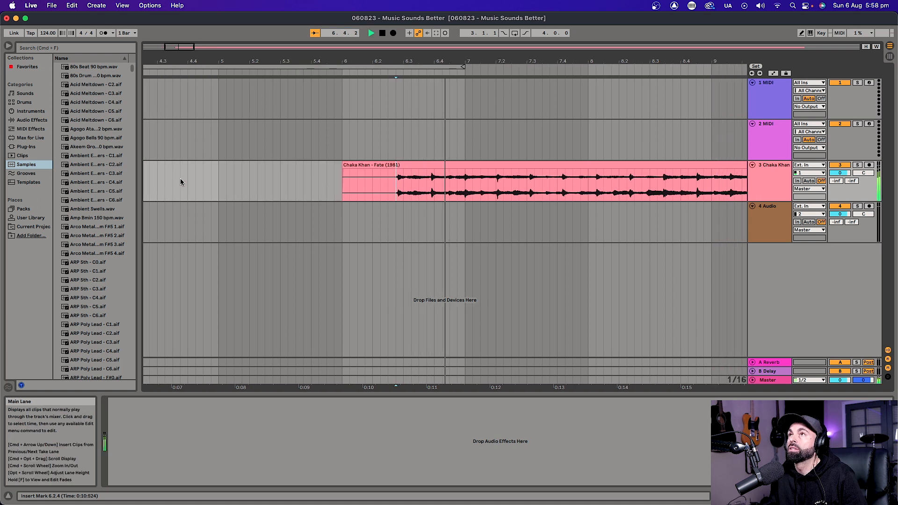
{"action": "key", "text": "space"}
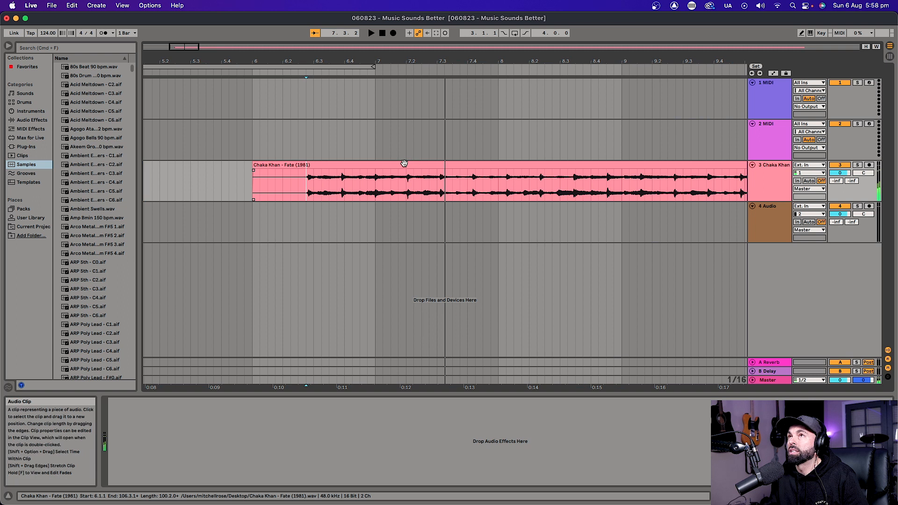
Step: Highlight the clip from 7.3.1 to 7.4.3, and replay the intro from its first sound
{"action": "left_click", "coordinate": [440, 178]}
{"action": "left_click_drag", "start_coordinate": [445, 180], "coordinate": [483, 180]}
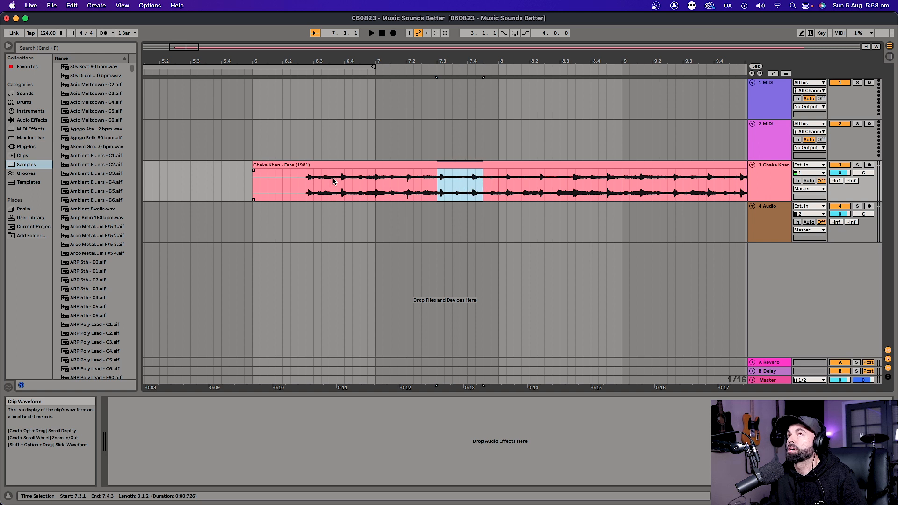
{"action": "left_click", "coordinate": [306, 180]}
{"action": "key", "text": "space"}
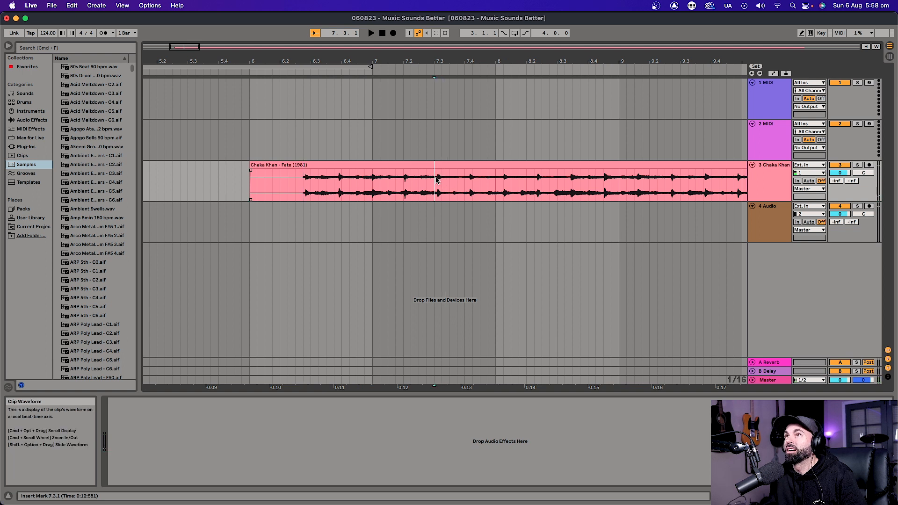
Step: Play the clip repeatedly from 7.3.1 to check where the sampled phrase starts
{"action": "key", "text": "space"}
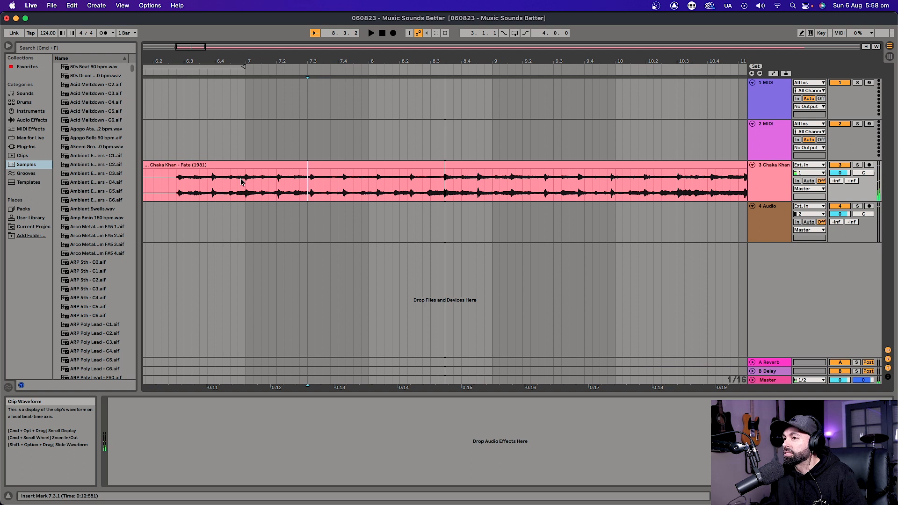
{"action": "key", "text": "space"}
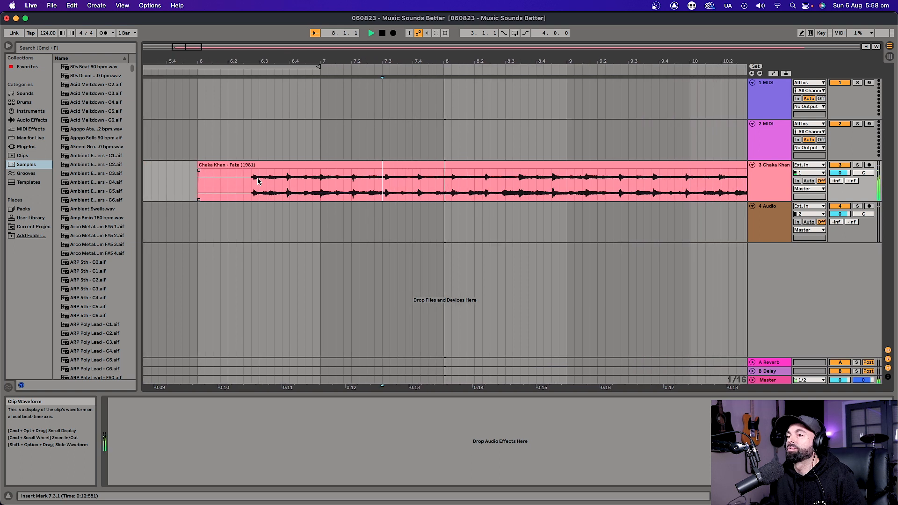
{"action": "key", "text": "space"}
{"action": "key", "text": "space"}
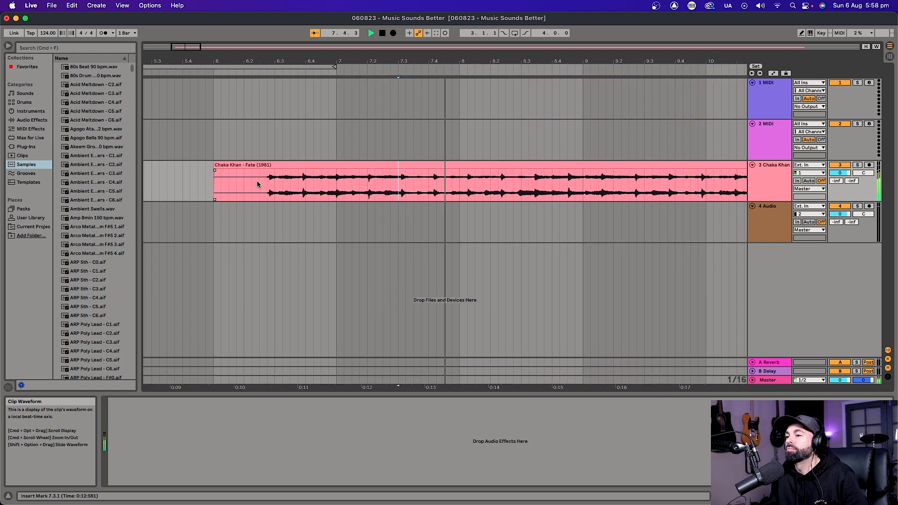
{"action": "key", "text": "space"}
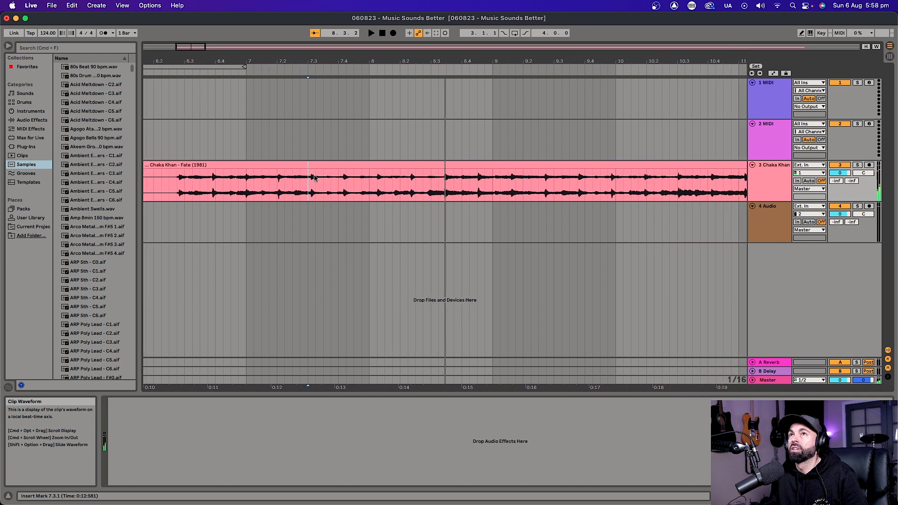
Step: Increase the height of the Chaka Khan track to enlarge its waveform, with the insert marker at 6.2.4
{"action": "left_click", "coordinate": [168, 177]}
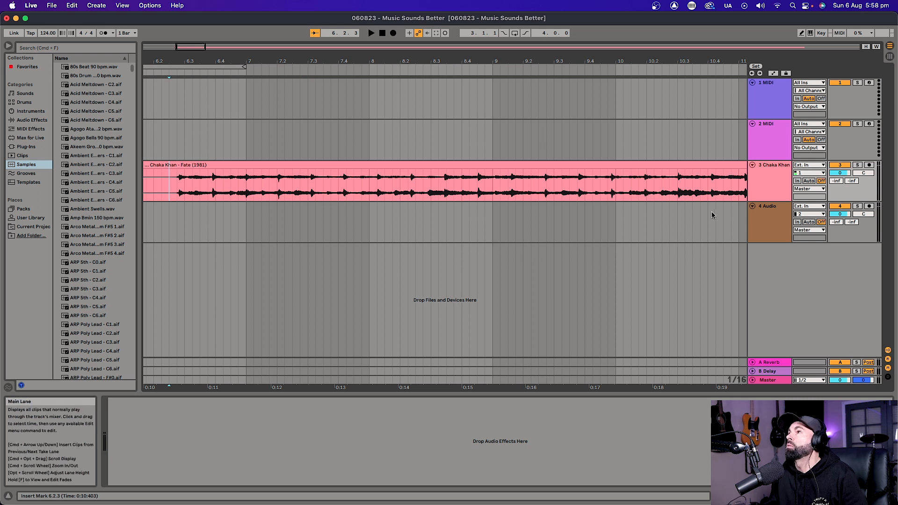
{"action": "left_click_drag", "start_coordinate": [759, 201], "coordinate": [760, 225]}
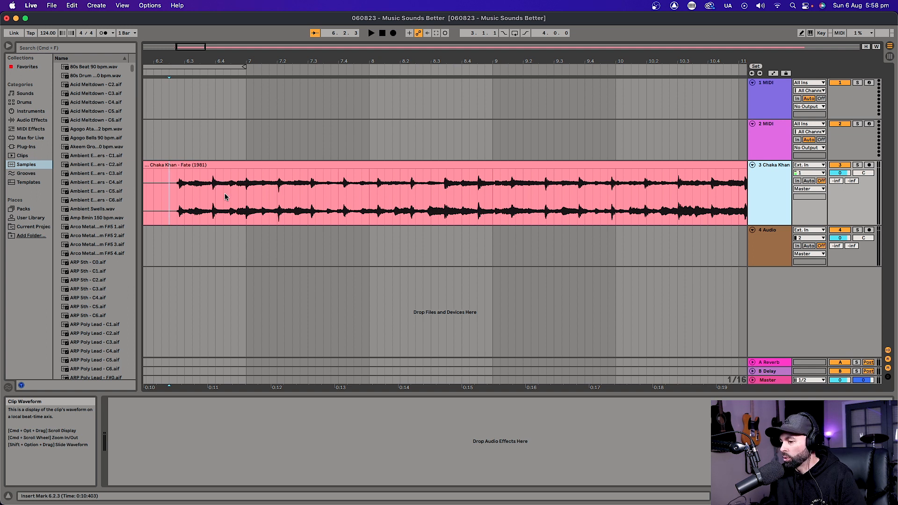
{"action": "left_click", "coordinate": [177, 185]}
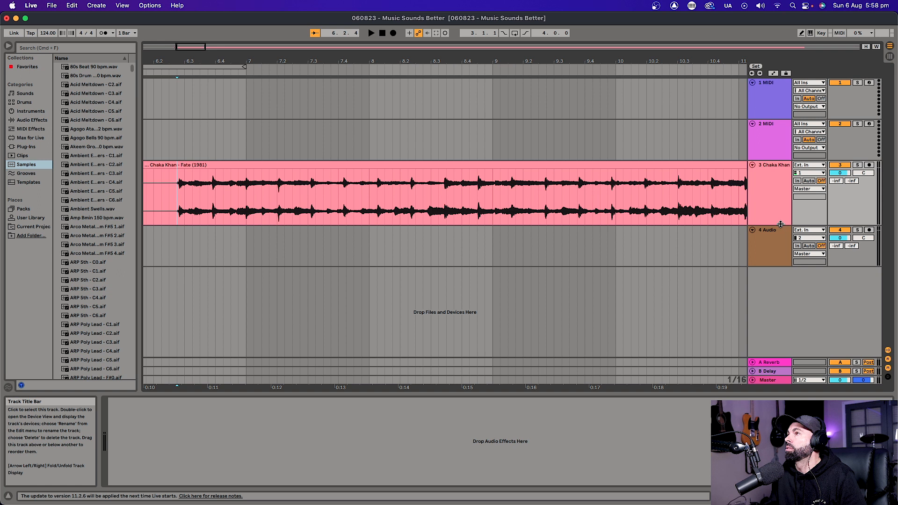
{"action": "left_click_drag", "start_coordinate": [780, 224], "coordinate": [779, 249]}
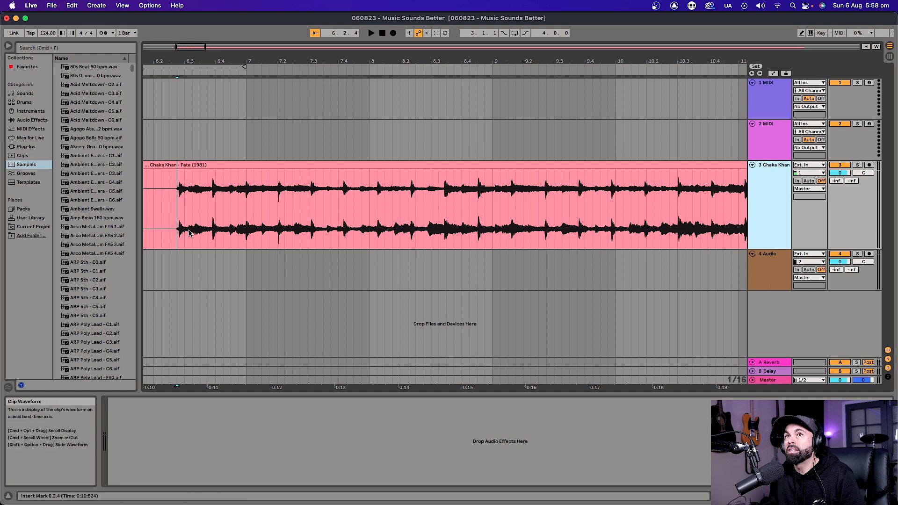
Step: Examine the opening beats in the waveform, highlighting the transient from 7.2.1 to 7.2.2 and marking 6.4.1
{"action": "left_click_drag", "start_coordinate": [208, 190], "coordinate": [182, 189]}
{"action": "left_click_drag", "start_coordinate": [247, 194], "coordinate": [284, 200]}
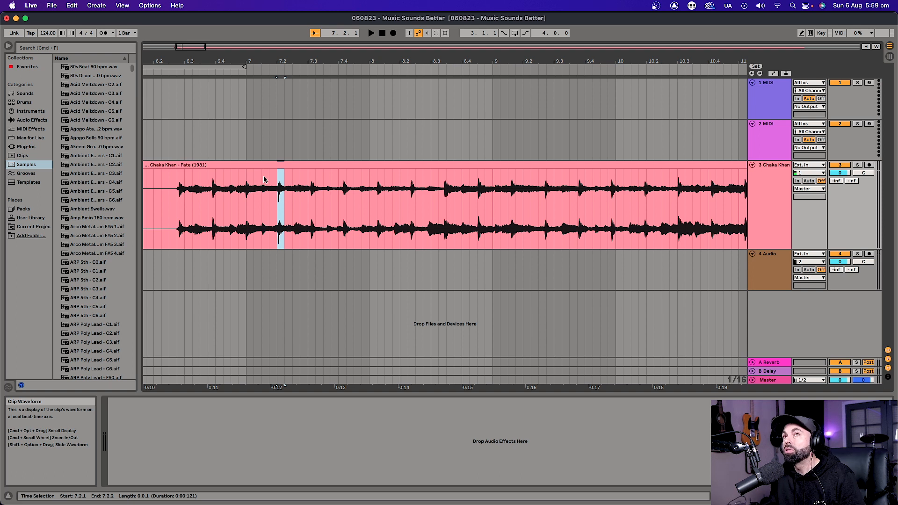
{"action": "left_click_drag", "start_coordinate": [182, 188], "coordinate": [216, 187]}
{"action": "left_click", "coordinate": [216, 186]}
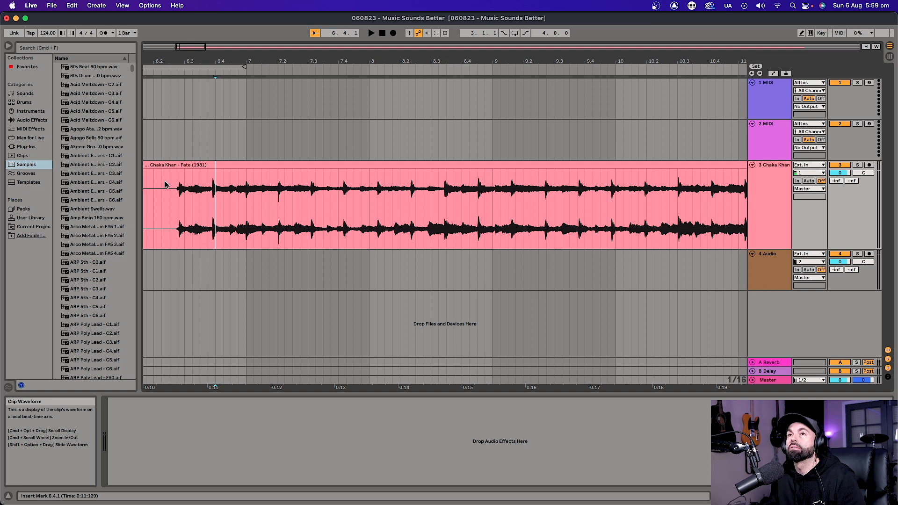
Step: Play the intro from 6.2.4 up to the start of the sampled phrase near 7.3
{"action": "left_click", "coordinate": [177, 189]}
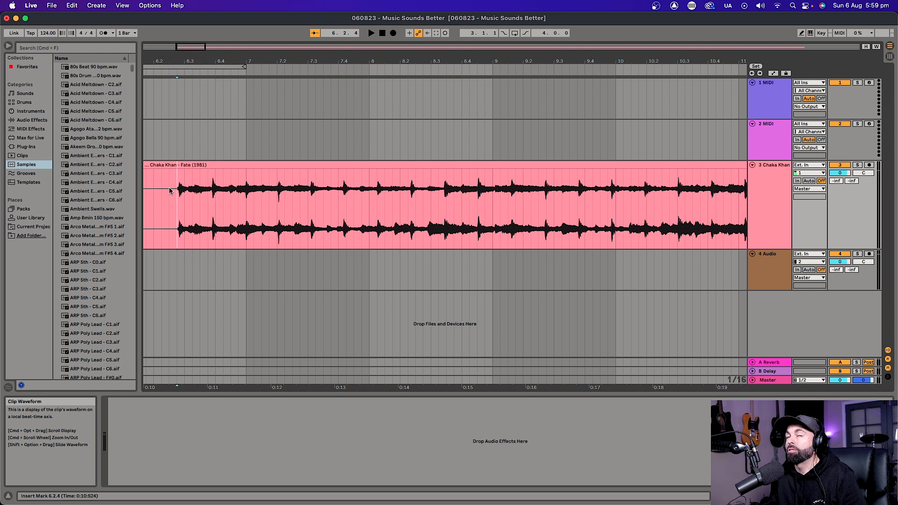
{"action": "key", "text": "space"}
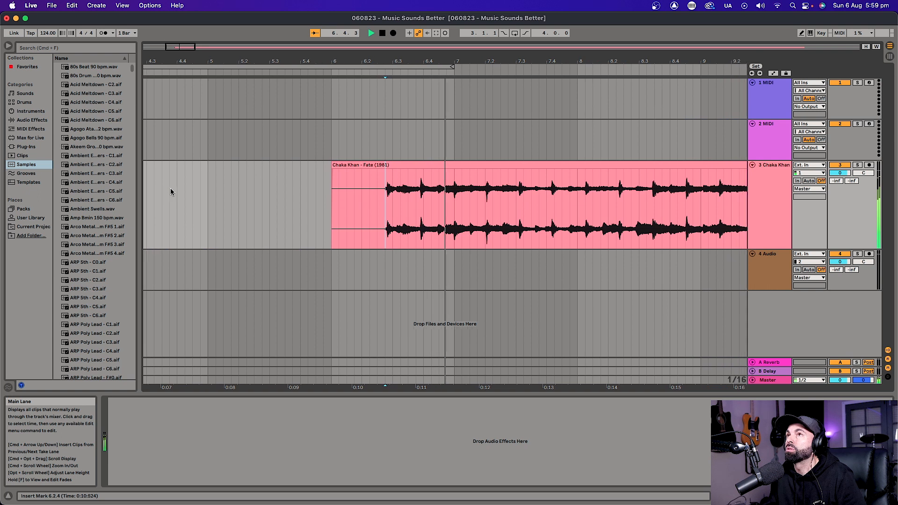
{"action": "key", "text": "space"}
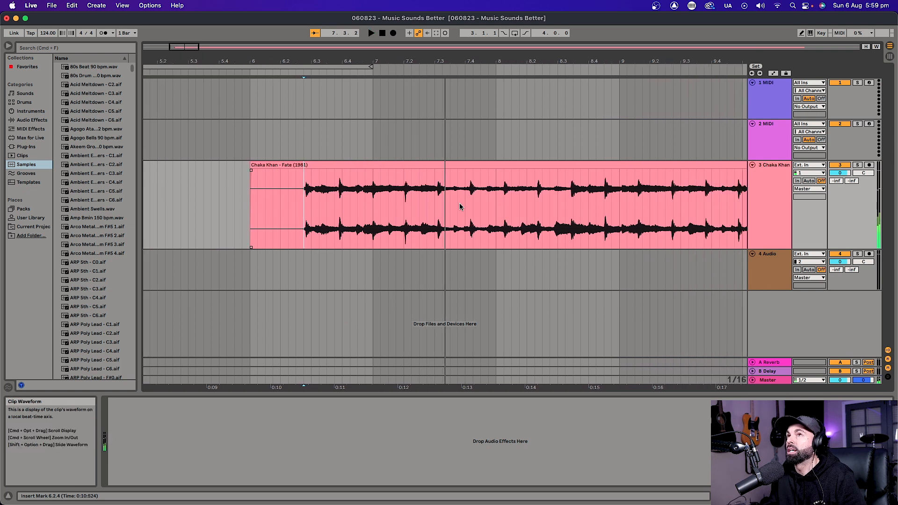
Step: Place the insert marker in the Chaka Khan clip ahead of the transient just after 7.3, at about 0:12.630
{"action": "left_click", "coordinate": [437, 191]}
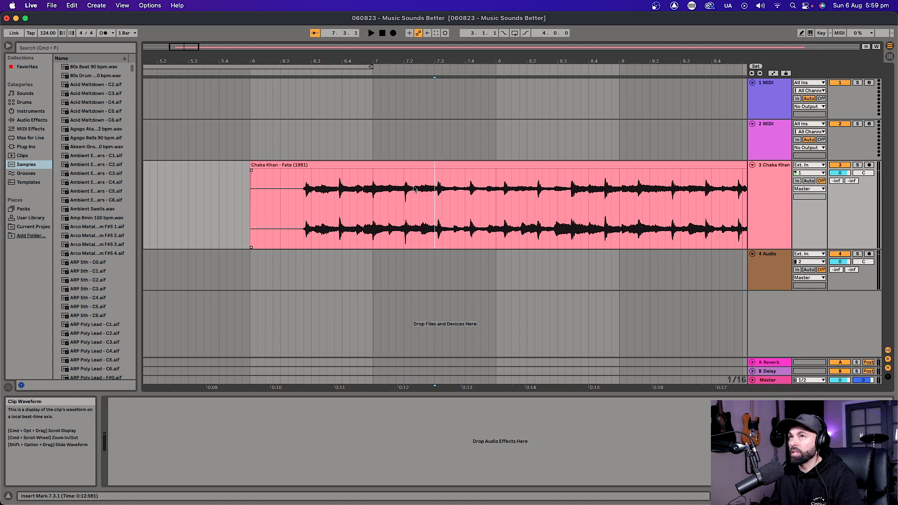
{"action": "scroll", "coordinate": [437, 189], "scroll_direction": "up", "scroll_amount": 5}
{"action": "scroll", "coordinate": [461, 189], "scroll_direction": "up", "scroll_amount": 3}
{"action": "left_click", "coordinate": [454, 191]}
{"action": "left_click", "coordinate": [475, 199]}
{"action": "left_click", "coordinate": [466, 197]}
{"action": "scroll", "coordinate": [468, 197], "scroll_direction": "up", "scroll_amount": 2}
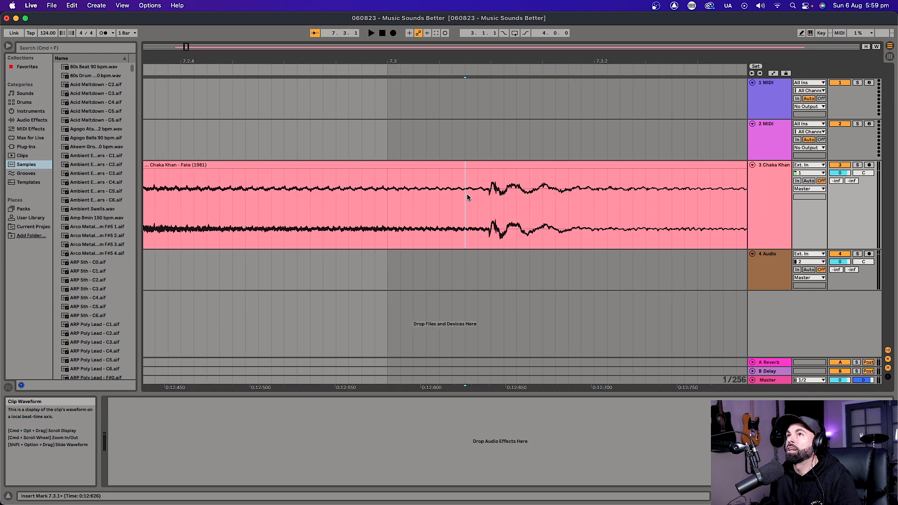
{"action": "scroll", "coordinate": [467, 197], "scroll_direction": "up", "scroll_amount": 2}
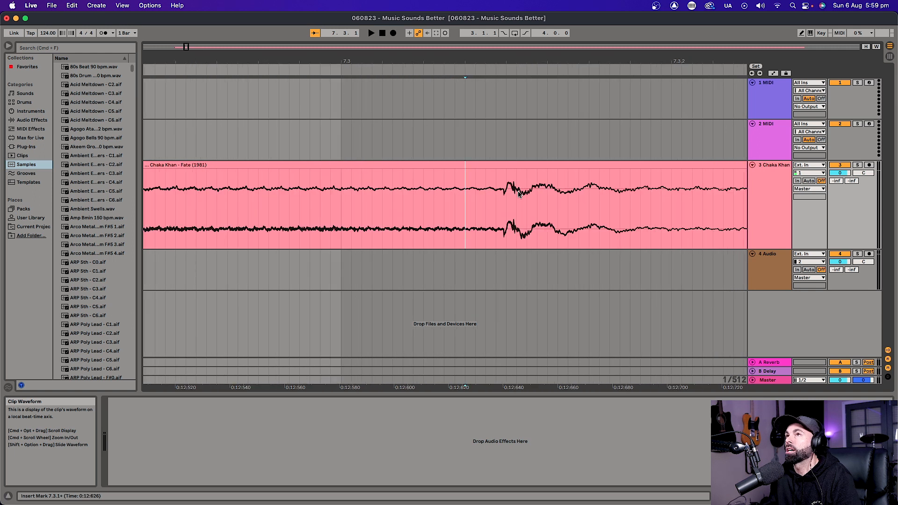
{"action": "left_click", "coordinate": [476, 190]}
{"action": "scroll", "coordinate": [480, 190], "scroll_direction": "up", "scroll_amount": 2}
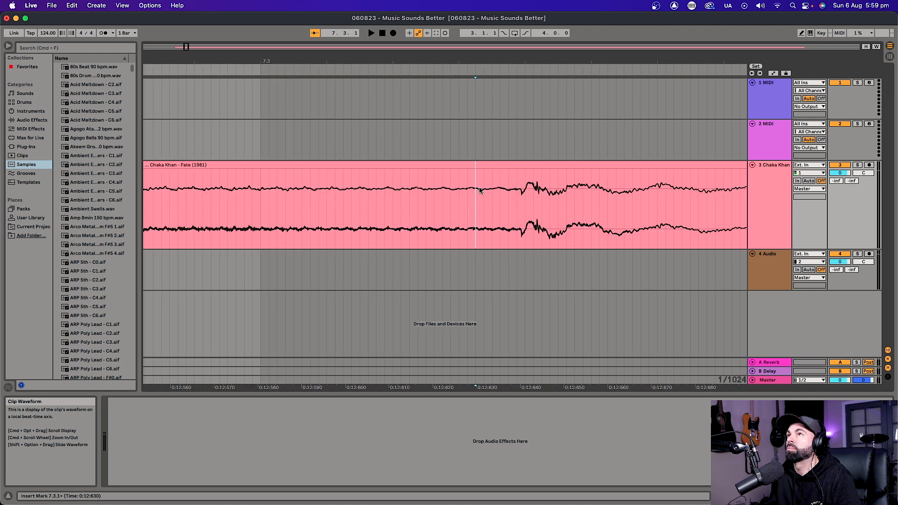
Step: Split the Chaka Khan clip immediately before the transient after 7.3, at about 0:12.637
{"action": "left_click", "coordinate": [503, 196]}
{"action": "scroll", "coordinate": [503, 196], "scroll_direction": "up", "scroll_amount": 2}
{"action": "left_click", "coordinate": [513, 187]}
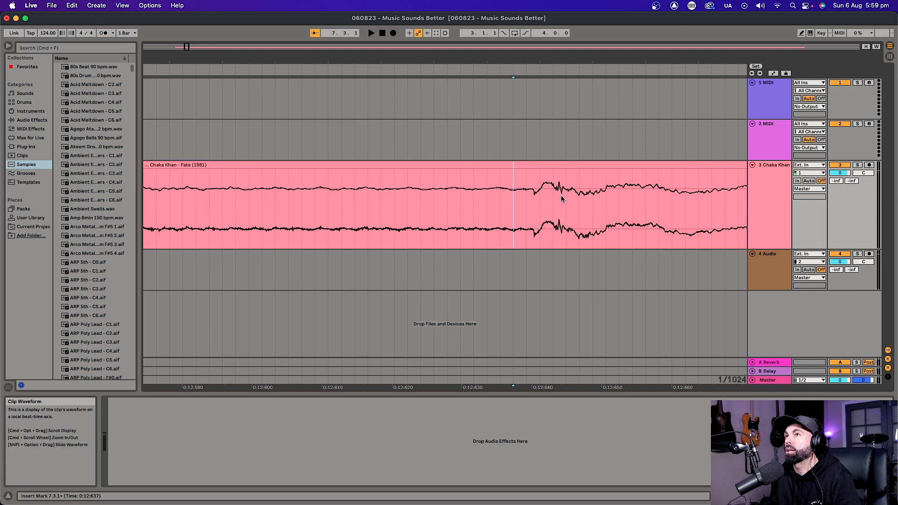
{"action": "left_click", "coordinate": [540, 198]}
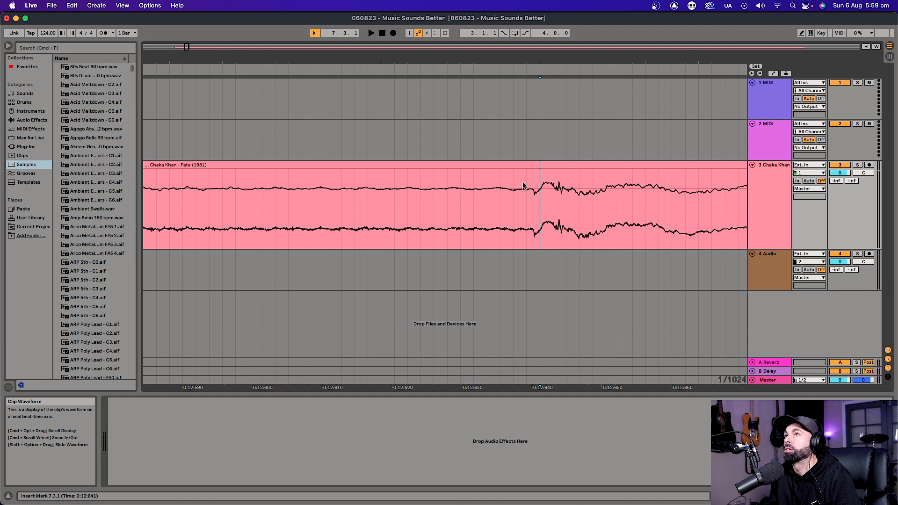
{"action": "left_click", "coordinate": [515, 194]}
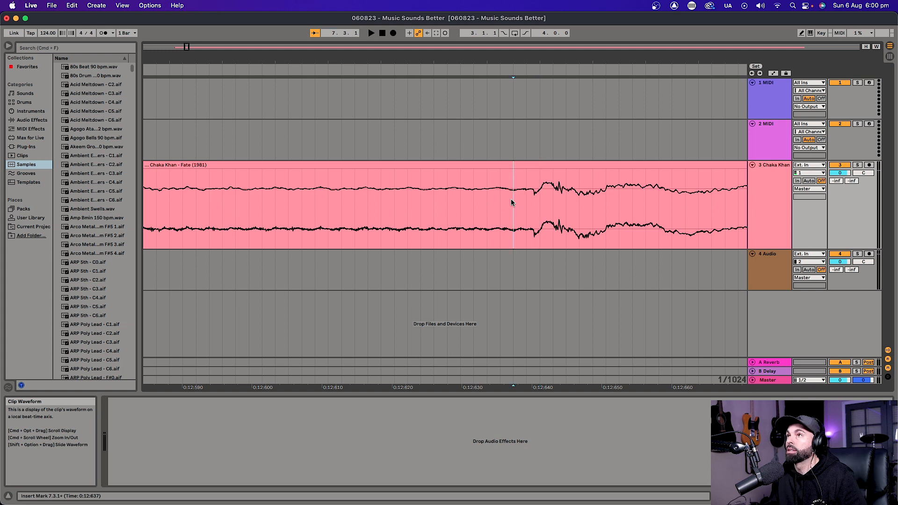
{"action": "key", "text": "super+e"}
Step: Delete the intro portion of the Chaka Khan clip, from 6.1.1 up to the split near 7.3
{"action": "left_click", "coordinate": [484, 168]}
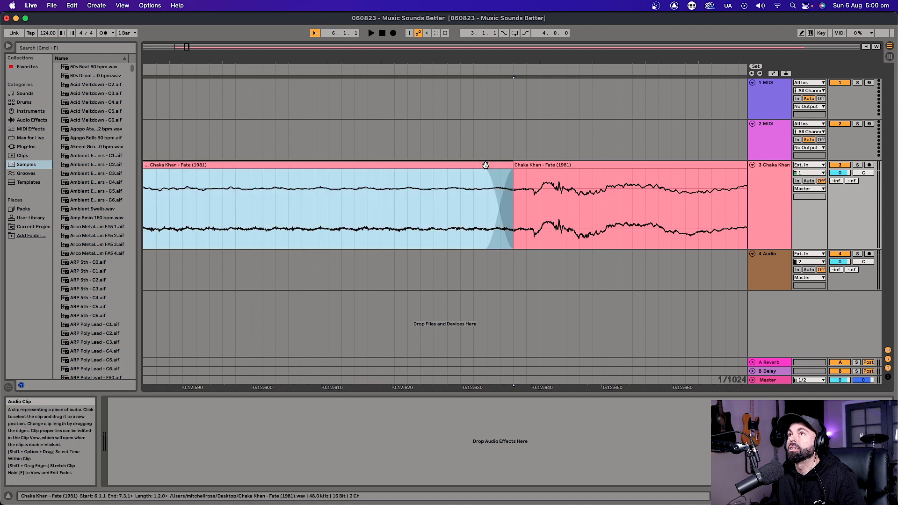
{"action": "scroll", "coordinate": [484, 167], "scroll_direction": "down", "scroll_amount": 10}
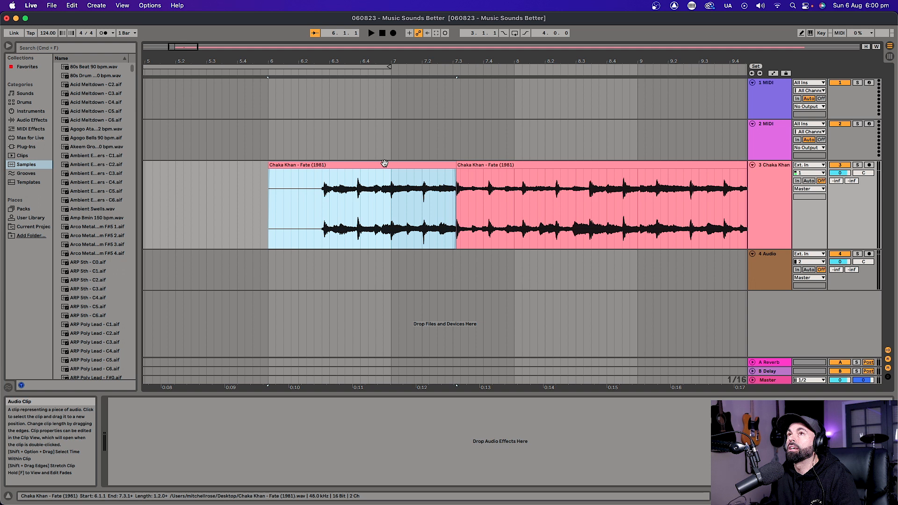
{"action": "left_click", "coordinate": [455, 147]}
{"action": "left_click", "coordinate": [470, 165]}
{"action": "left_click", "coordinate": [427, 165]}
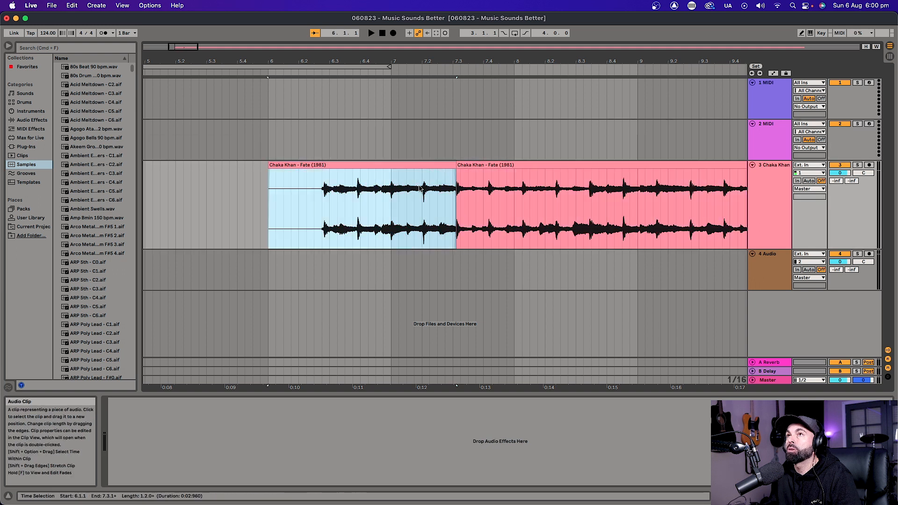
{"action": "left_click", "coordinate": [499, 165]}
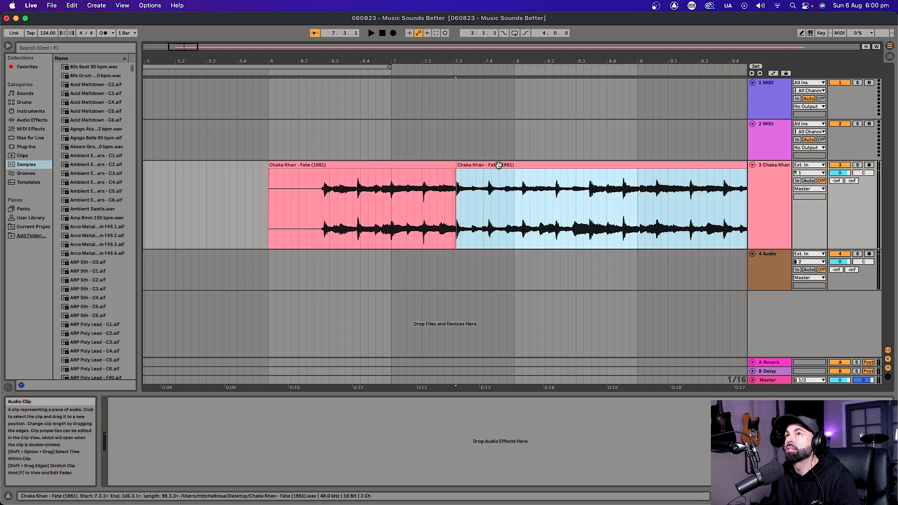
{"action": "left_click", "coordinate": [432, 164]}
{"action": "key", "text": "Delete"}
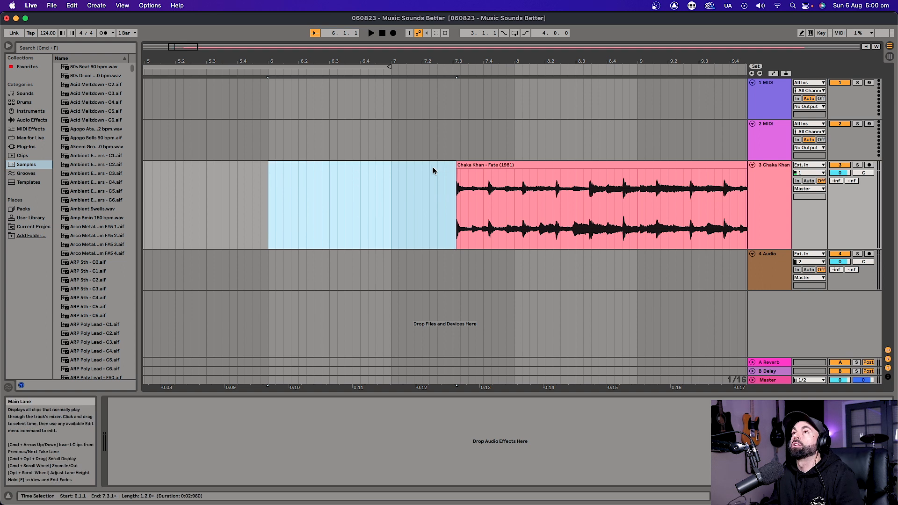
Step: Play the trimmed clip from its start twice to hear the sampled phrase up to about 8.3.3
{"action": "left_click", "coordinate": [488, 165]}
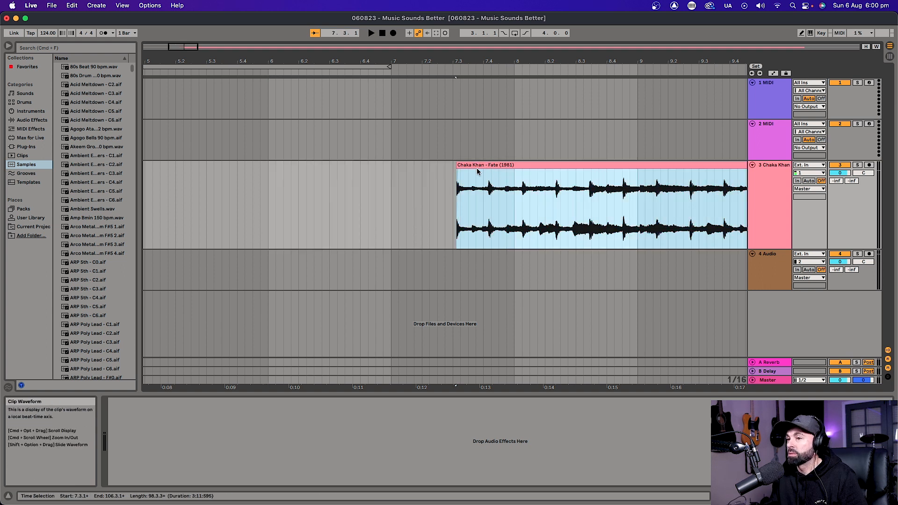
{"action": "key", "text": "space"}
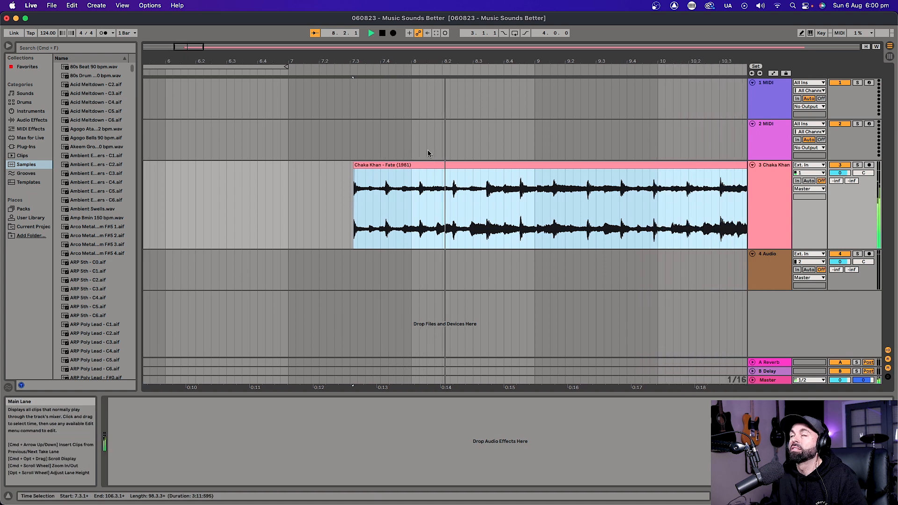
{"action": "key", "text": "space"}
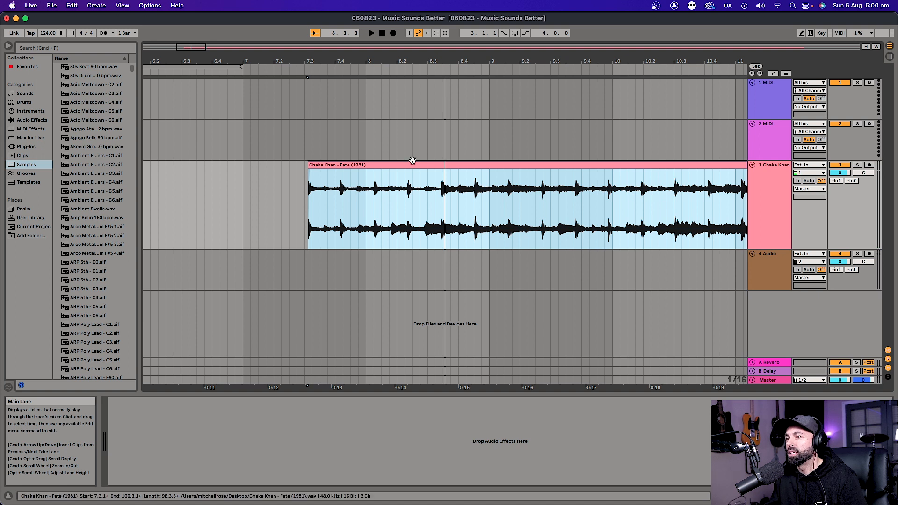
{"action": "left_click", "coordinate": [332, 165]}
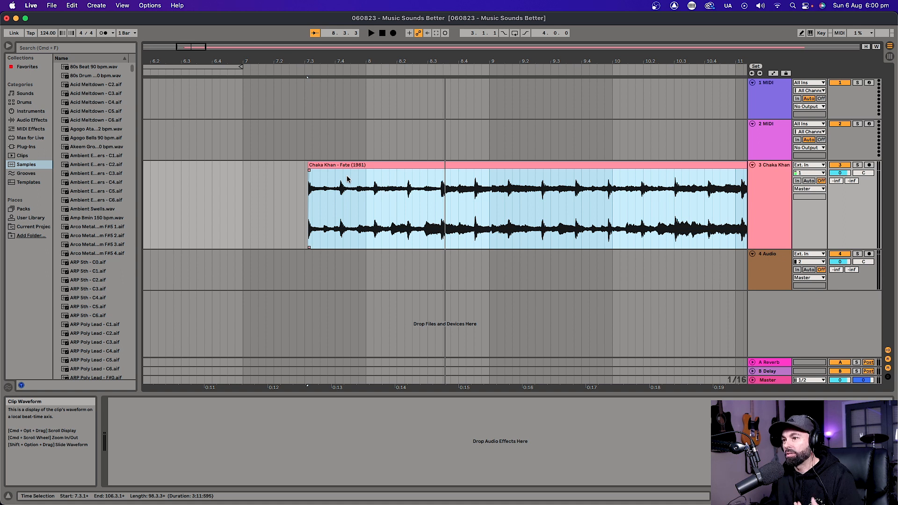
{"action": "left_click", "coordinate": [351, 165]}
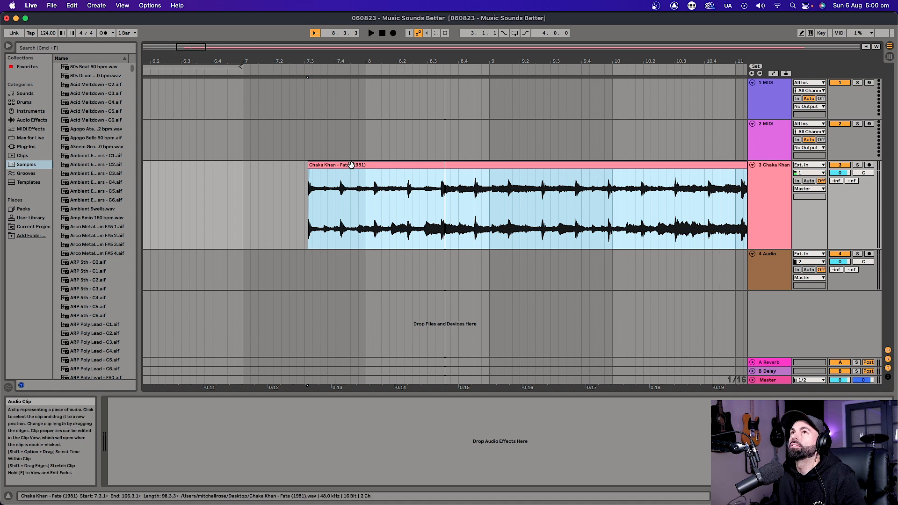
{"action": "key", "text": "space"}
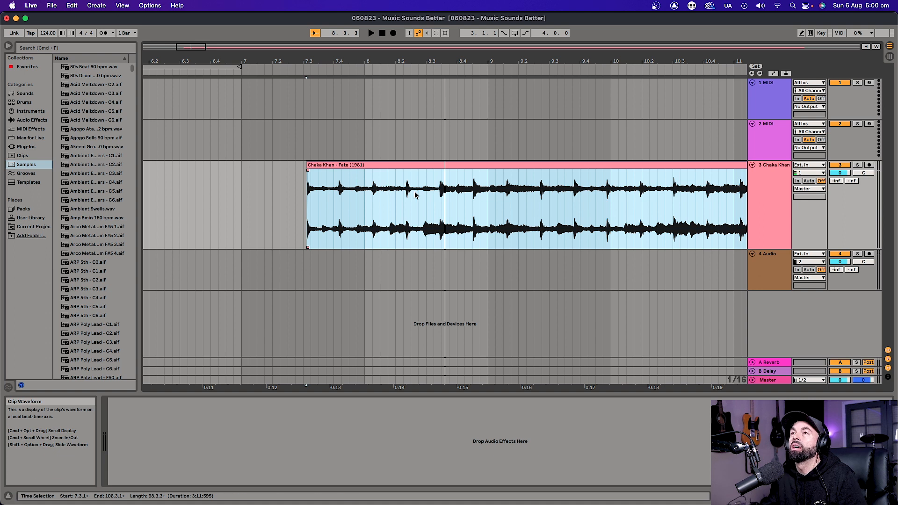
Step: Mark the phrase's end around 8.3.2 to 8.3.3 and replay the clip from its start to check it
{"action": "left_click", "coordinate": [439, 189]}
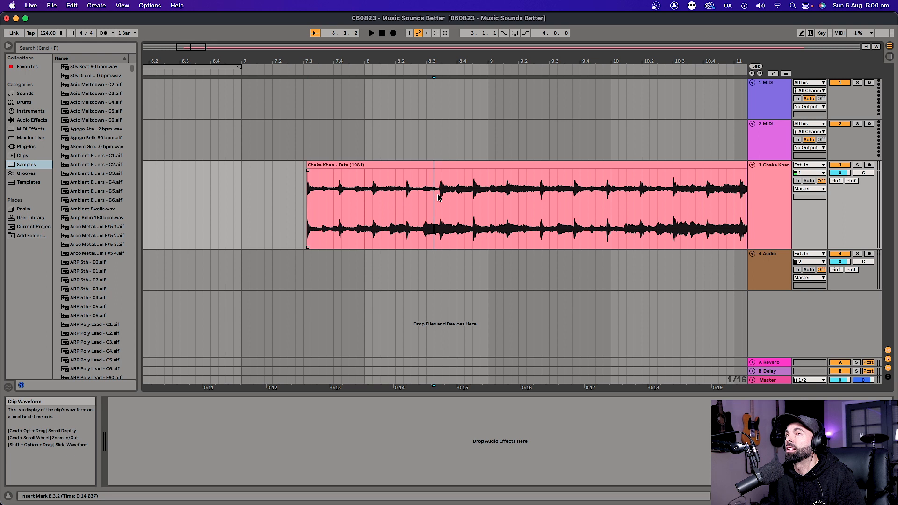
{"action": "left_click", "coordinate": [317, 165]}
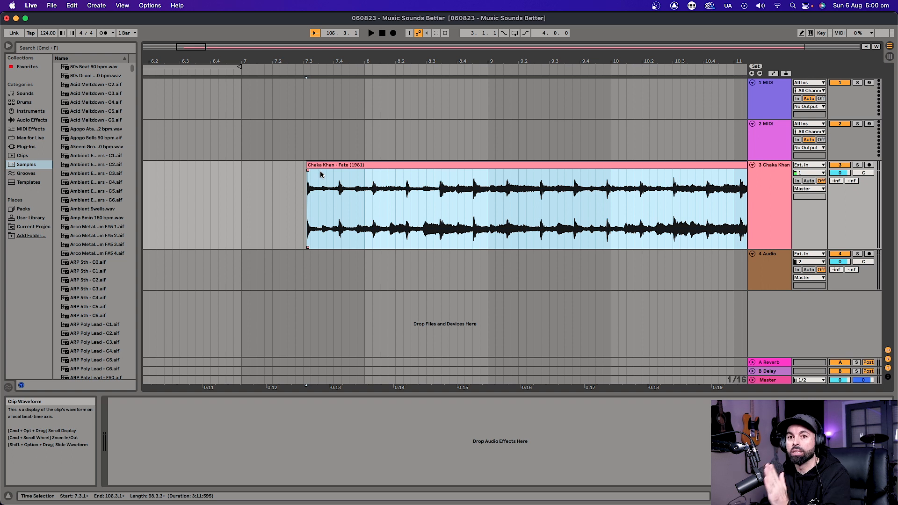
{"action": "key", "text": "space"}
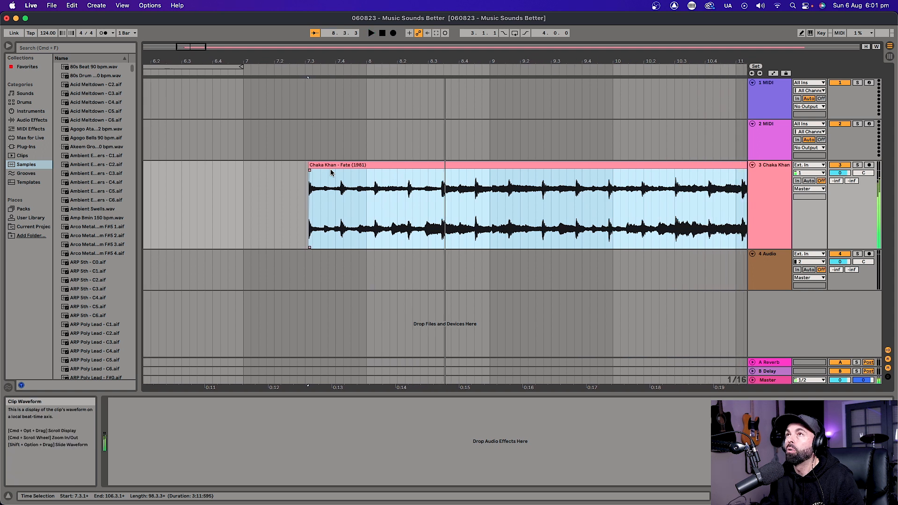
{"action": "left_click", "coordinate": [442, 189]}
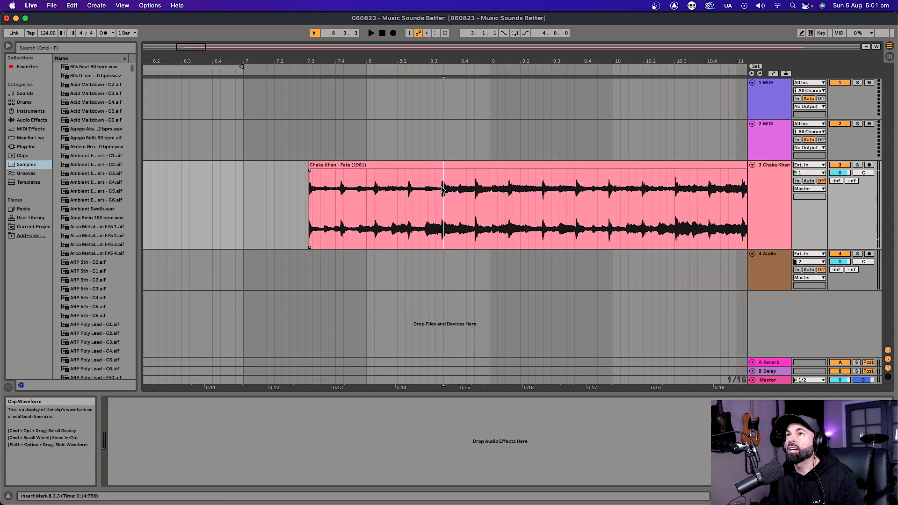
{"action": "left_click", "coordinate": [364, 165]}
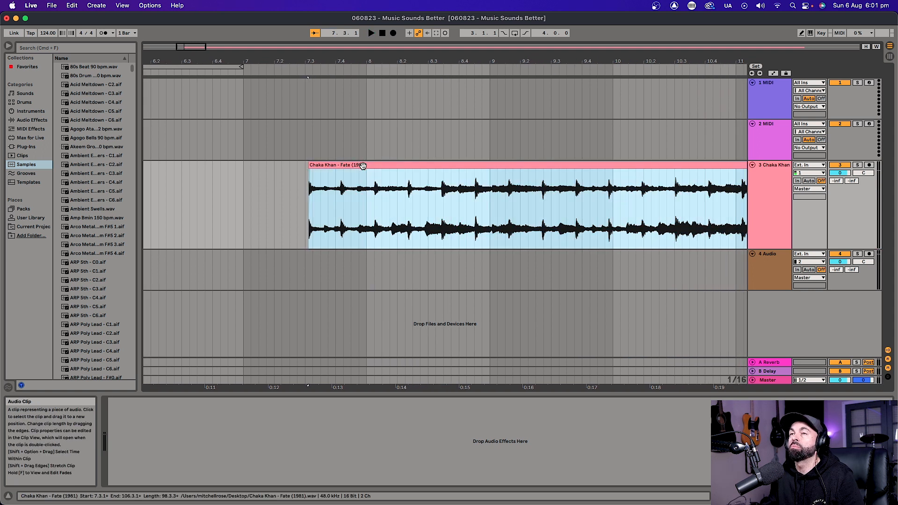
{"action": "key", "text": "space"}
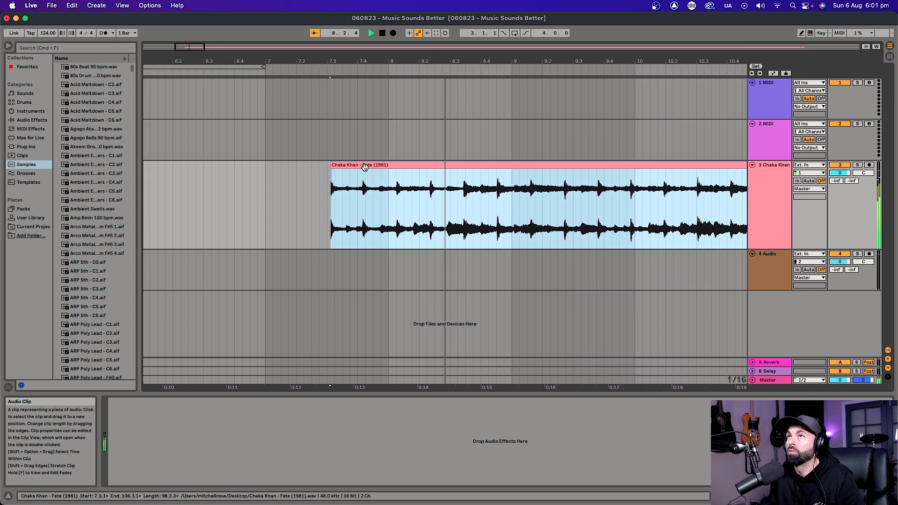
{"action": "key", "text": "space"}
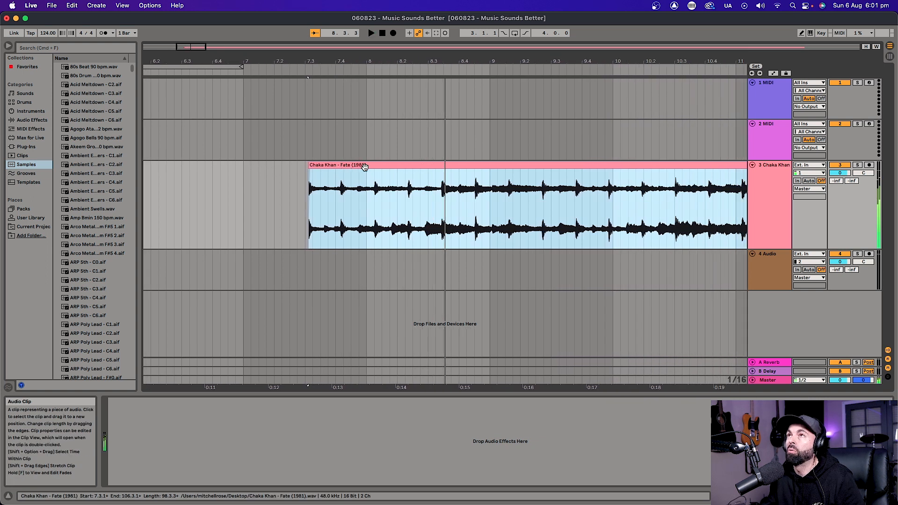
Step: Move the insert marker to the transient near 8.3.3 where the sampled phrase ends
{"action": "left_click", "coordinate": [442, 192]}
{"action": "key", "text": "plus"}
{"action": "key", "text": "plus"}
{"action": "key", "text": "plus"}
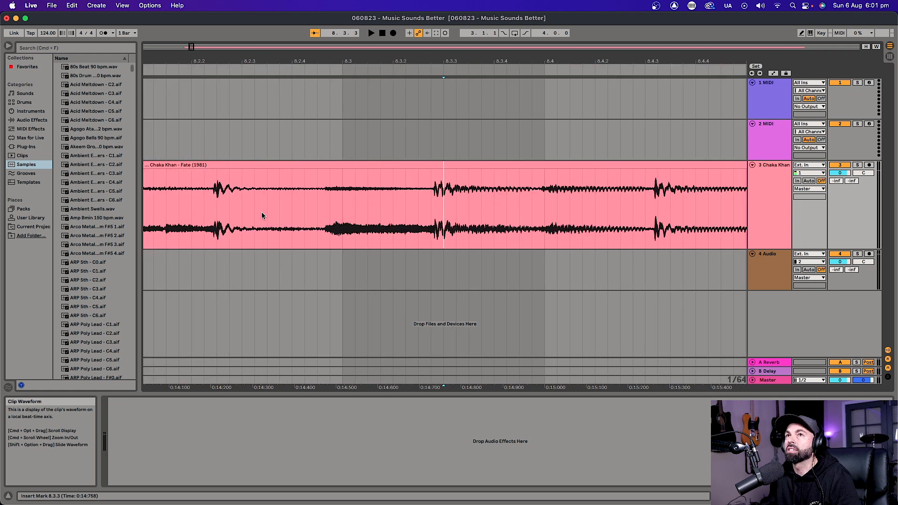
{"action": "key", "text": "minus"}
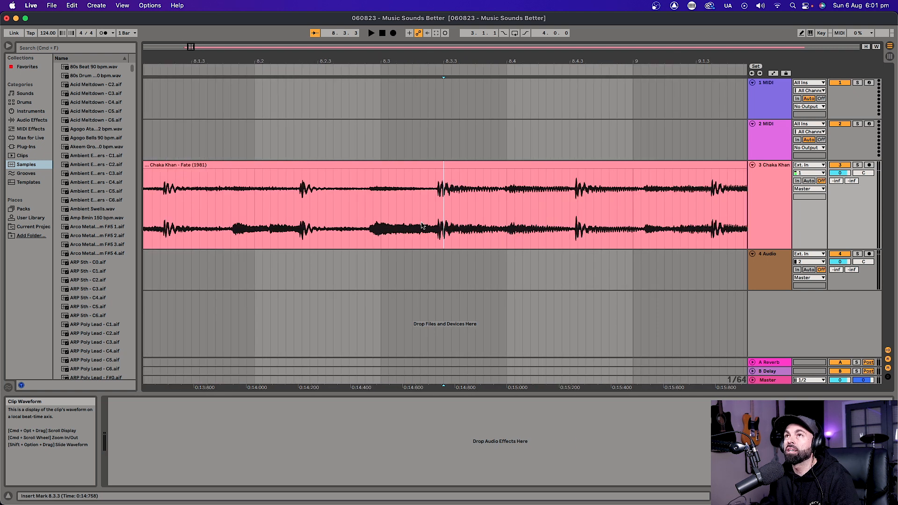
{"action": "left_click", "coordinate": [435, 197]}
{"action": "key", "text": "plus"}
{"action": "key", "text": "plus"}
{"action": "key", "text": "plus"}
Step: Refine the insert marker's position to just before the phrase-ending transient, at about 0:14.733
{"action": "left_click", "coordinate": [448, 189]}
{"action": "key", "text": "plus"}
{"action": "key", "text": "plus"}
{"action": "key", "text": "plus"}
{"action": "key", "text": "minus"}
{"action": "left_click", "coordinate": [425, 187]}
{"action": "key", "text": "plus"}
{"action": "left_click", "coordinate": [441, 185]}
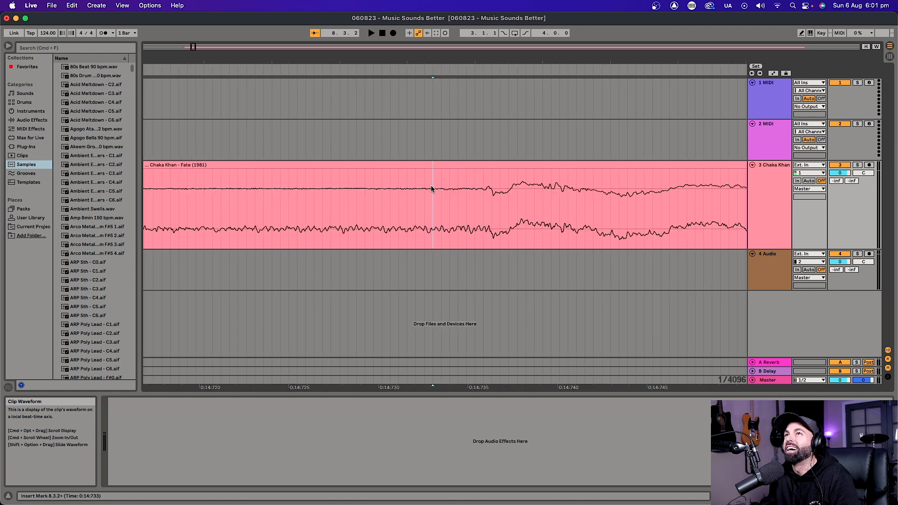
Step: Try trimming the clip by splitting it at the insert marker and deleting everything after the split
{"action": "key", "text": "super+e"}
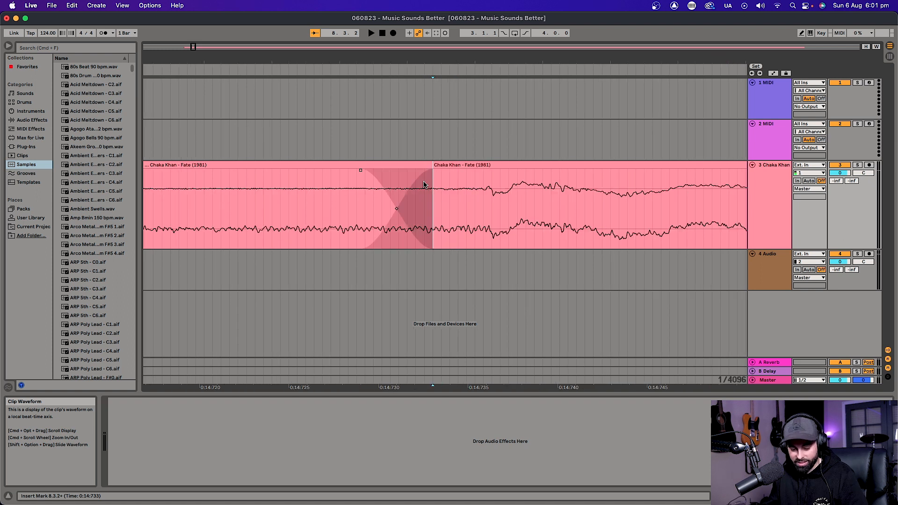
{"action": "key", "text": "minus"}
{"action": "key", "text": "minus"}
{"action": "key", "text": "minus"}
{"action": "key", "text": "minus"}
{"action": "key", "text": "minus"}
{"action": "key", "text": "minus"}
{"action": "key", "text": "minus"}
{"action": "key", "text": "minus"}
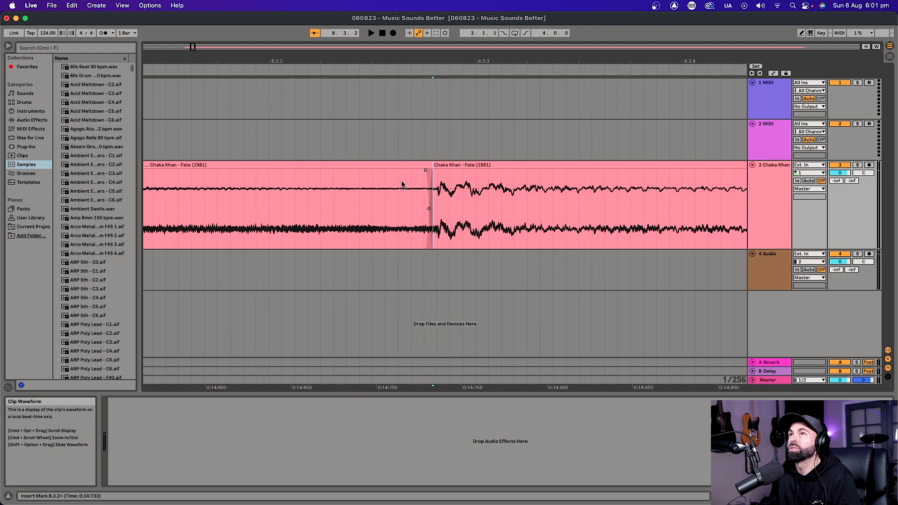
{"action": "key", "text": "minus"}
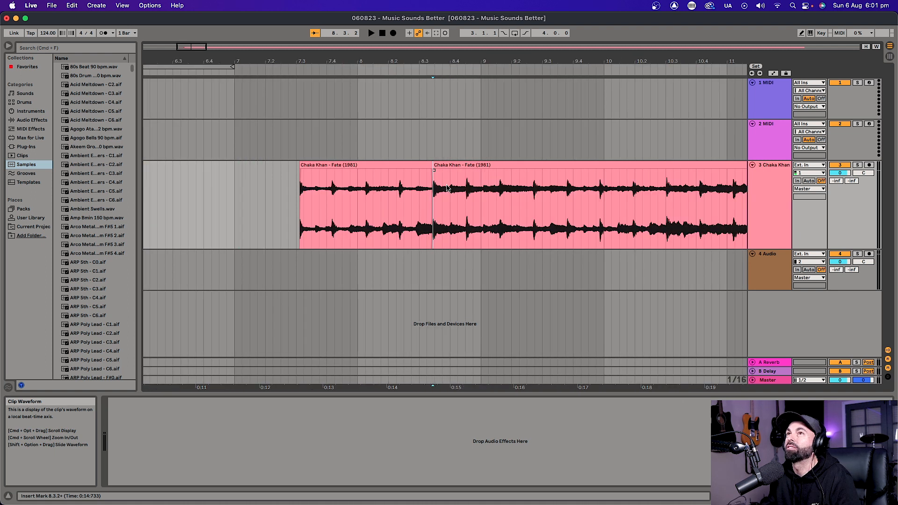
{"action": "left_click", "coordinate": [481, 174]}
{"action": "key", "text": "Delete"}
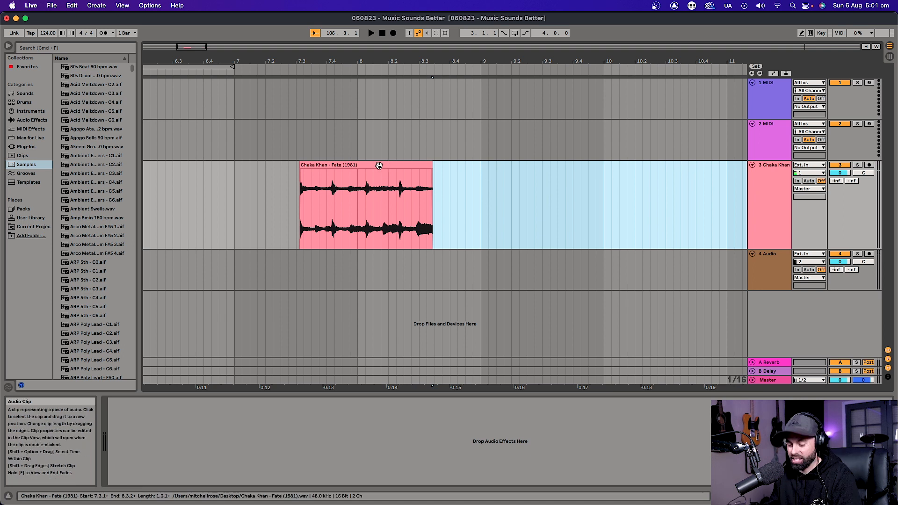
Step: Undo the deletion of the clip's remainder and the split at the insert marker
{"action": "key", "text": "super+z"}
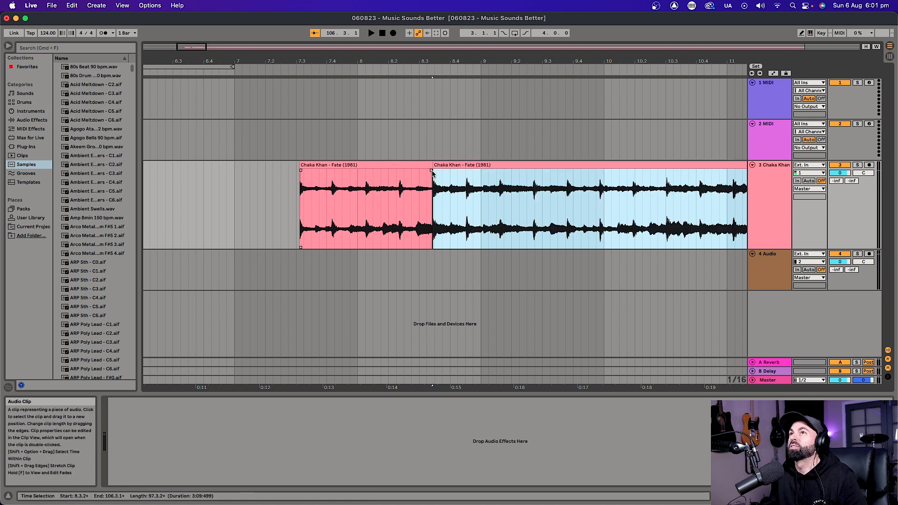
{"action": "key", "text": "super+z"}
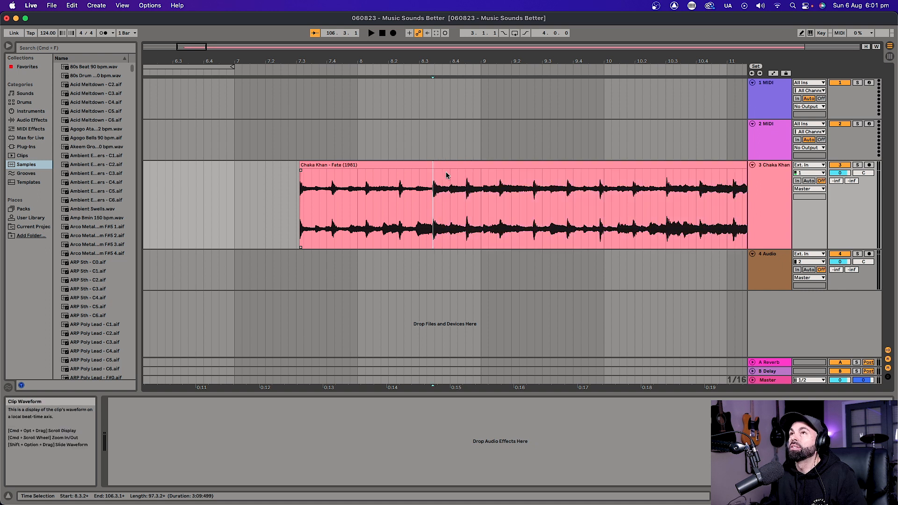
Step: Split the Chaka Khan clip at the insert marker, just before the phrase-ending transient at 0:14.733
{"action": "key", "text": "plus"}
{"action": "key", "text": "plus"}
{"action": "key", "text": "plus"}
{"action": "key", "text": "plus"}
{"action": "key", "text": "plus"}
{"action": "key", "text": "plus"}
{"action": "key", "text": "plus"}
{"action": "key", "text": "plus"}
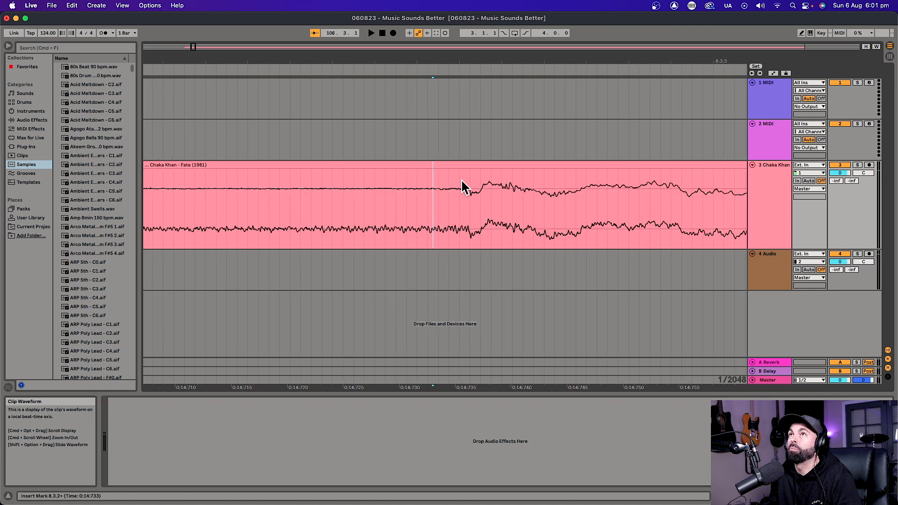
{"action": "key", "text": "super+e"}
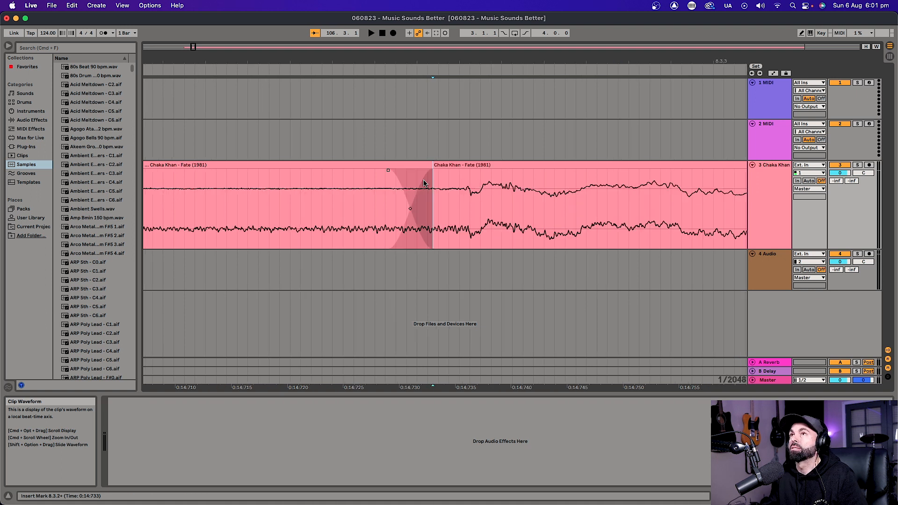
Step: Delete the part of the Chaka Khan clip after the split, keeping only the short sampled phrase
{"action": "scroll", "coordinate": [436, 188], "scroll_direction": "down", "scroll_amount": 3}
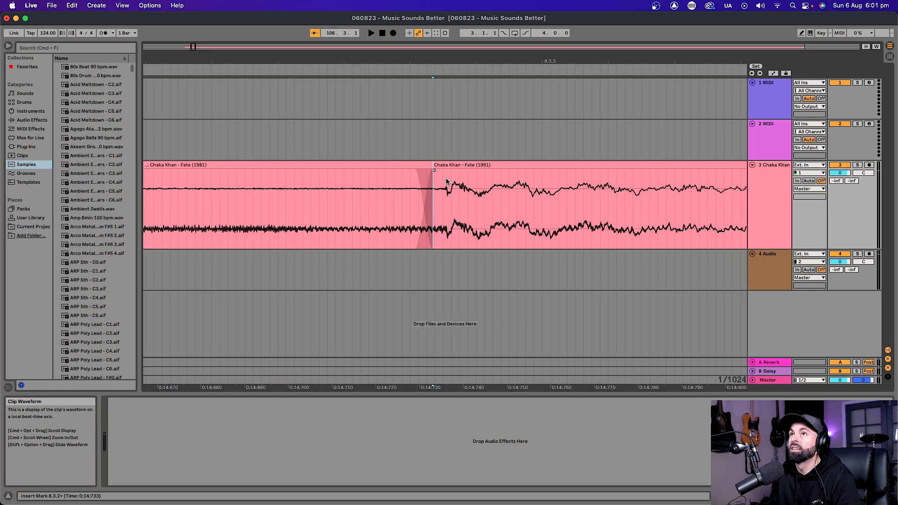
{"action": "left_click", "coordinate": [447, 166]}
{"action": "scroll", "coordinate": [447, 166], "scroll_direction": "down", "scroll_amount": 15}
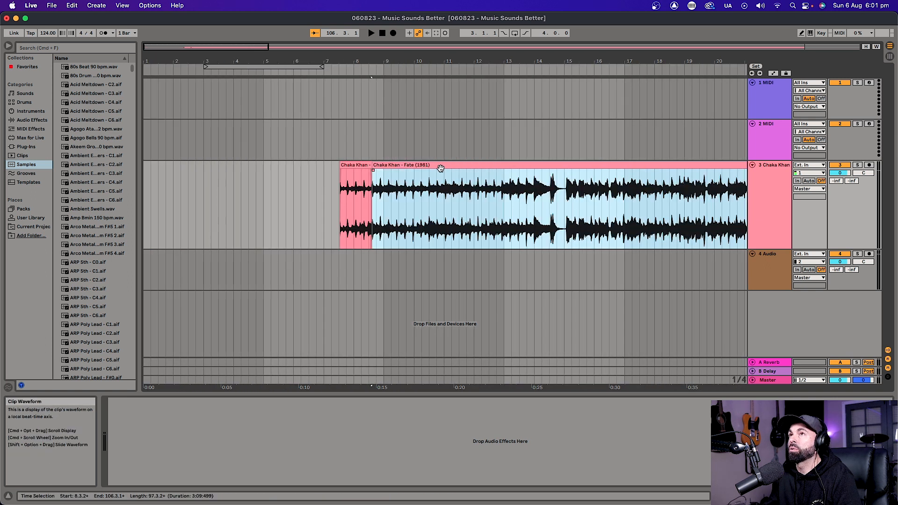
{"action": "key", "text": "Delete"}
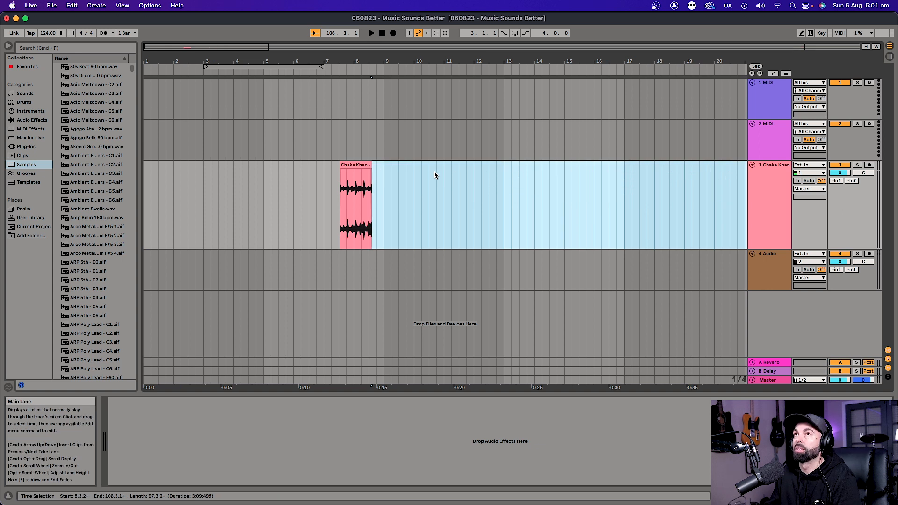
Step: Set the arrangement loop to the length of the trimmed phrase clip and play it back
{"action": "left_click", "coordinate": [362, 171]}
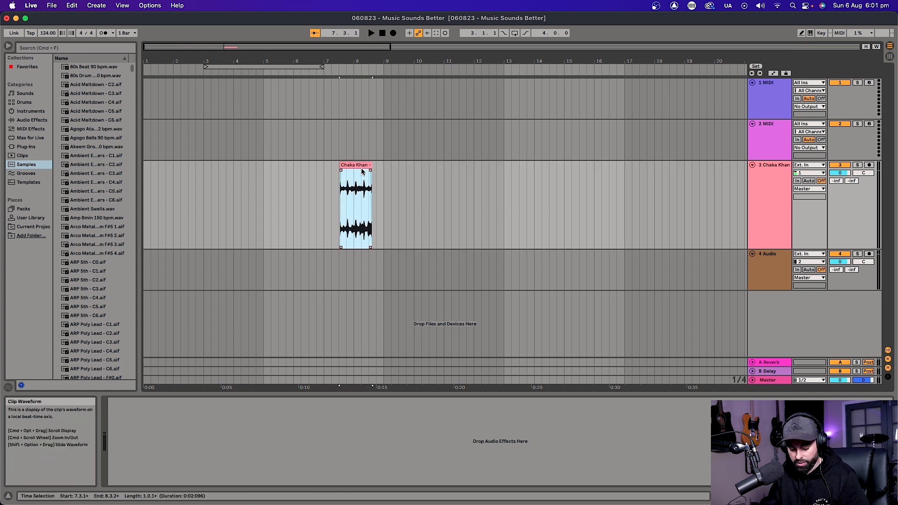
{"action": "key", "text": "super+l"}
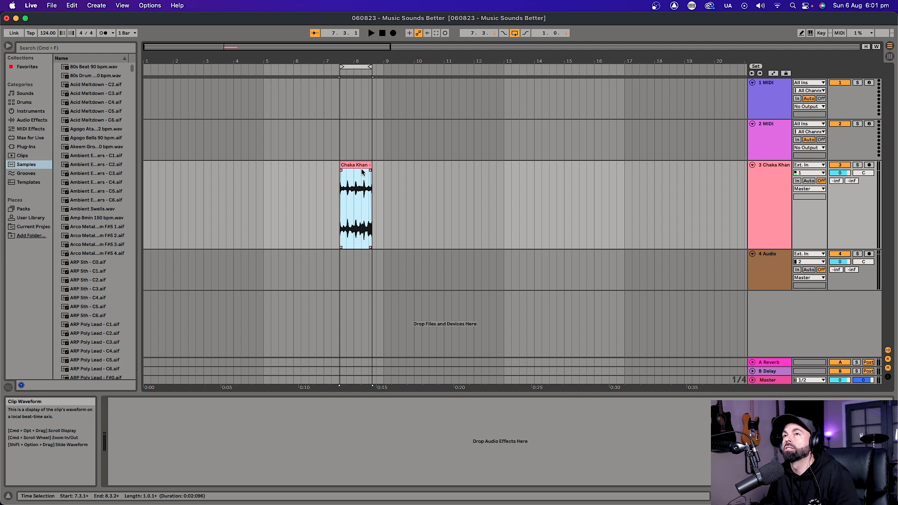
{"action": "key", "text": "space"}
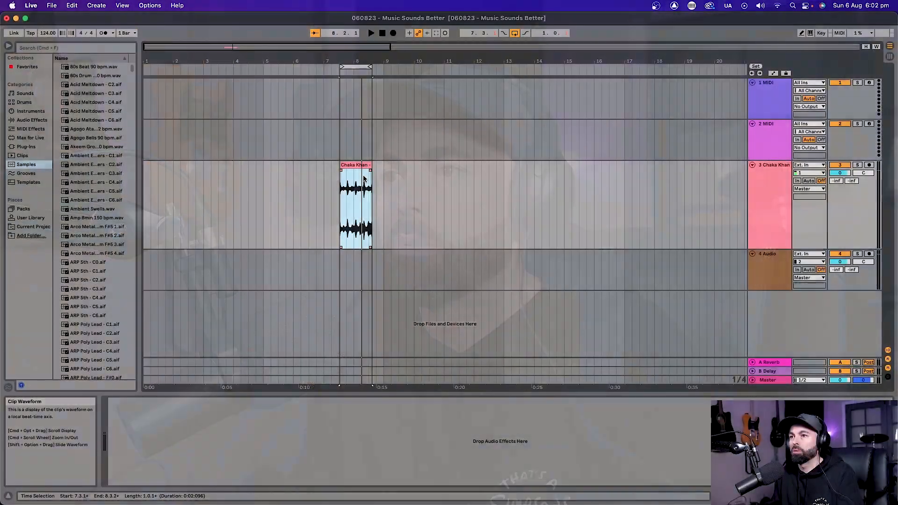
Step: Try extending the phrase clip's start back to 7.3.1, including a little audio before the first transient
{"action": "key", "text": "z"}
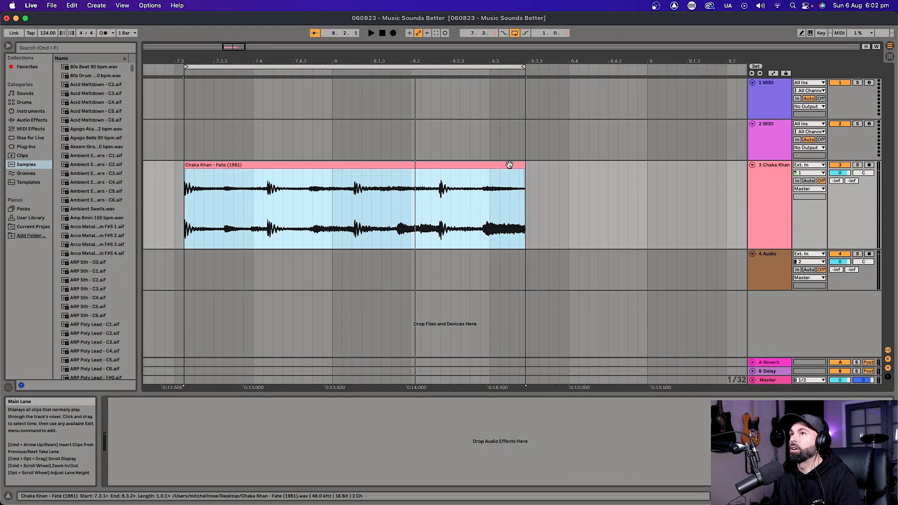
{"action": "left_click_drag", "start_coordinate": [184, 185], "coordinate": [176, 187]}
{"action": "left_click", "coordinate": [180, 165]}
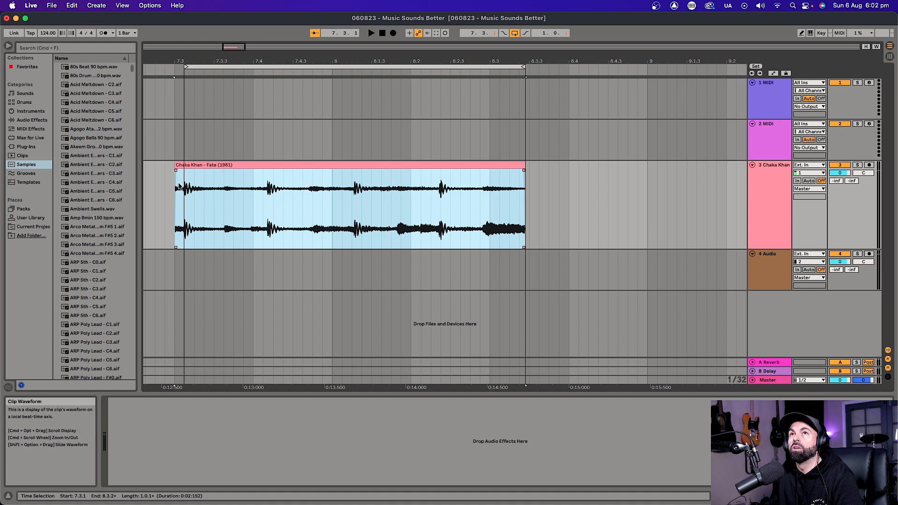
{"action": "key", "text": "plus"}
{"action": "key", "text": "minus"}
{"action": "key", "text": "minus"}
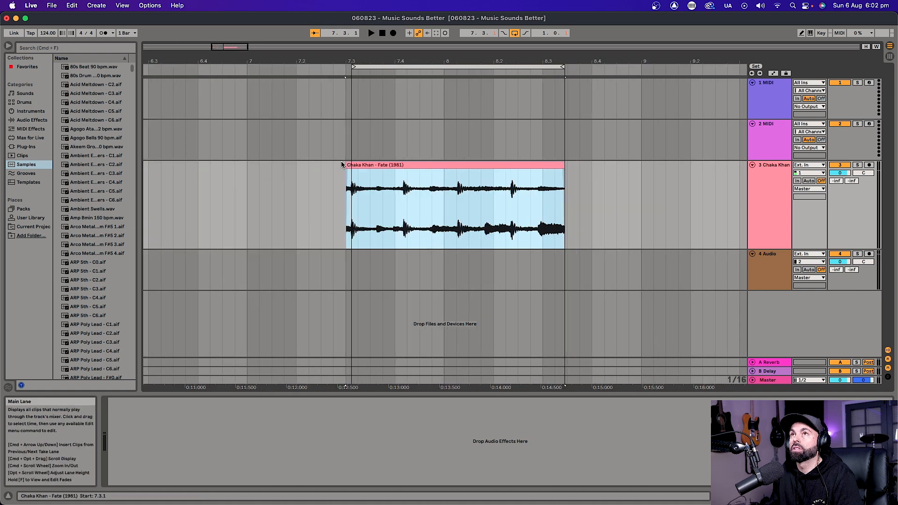
{"action": "key", "text": "plus"}
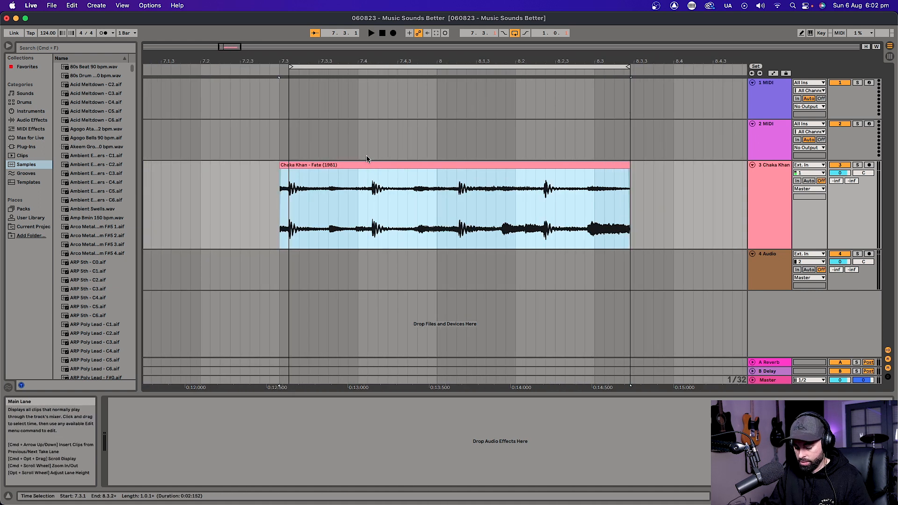
Step: Play the loop with the clip's early start, and undo the start extension
{"action": "key", "text": "space"}
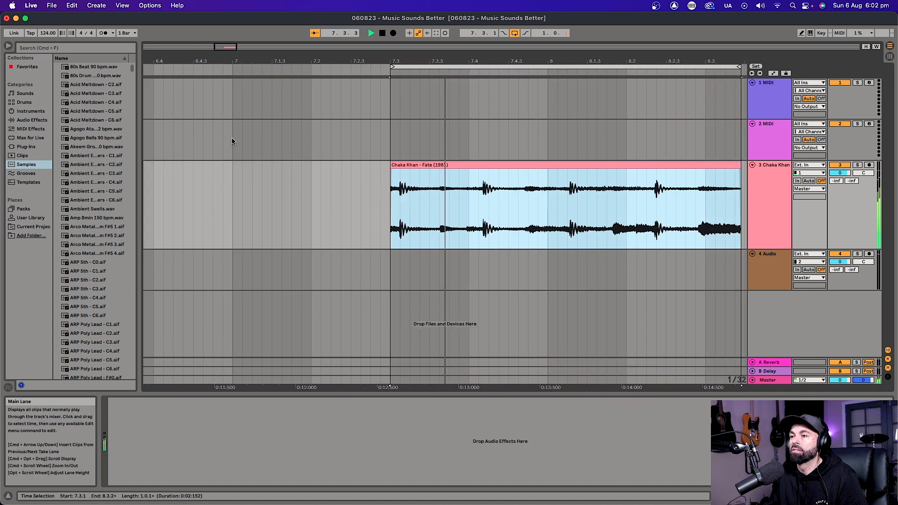
{"action": "key", "text": "space"}
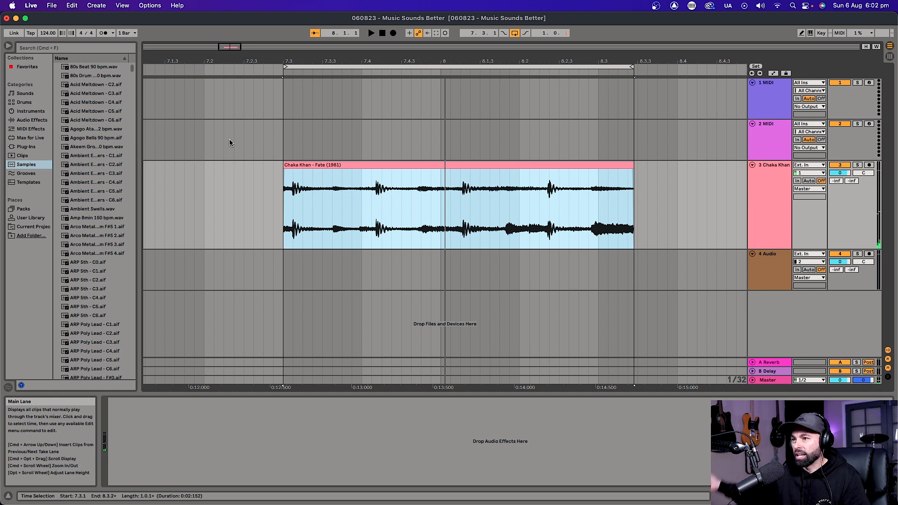
{"action": "key", "text": "space"}
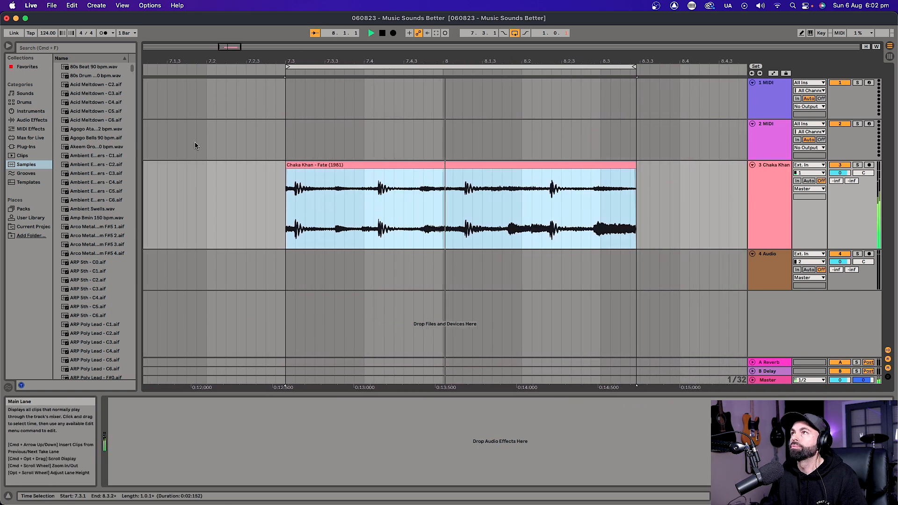
{"action": "key", "text": "space"}
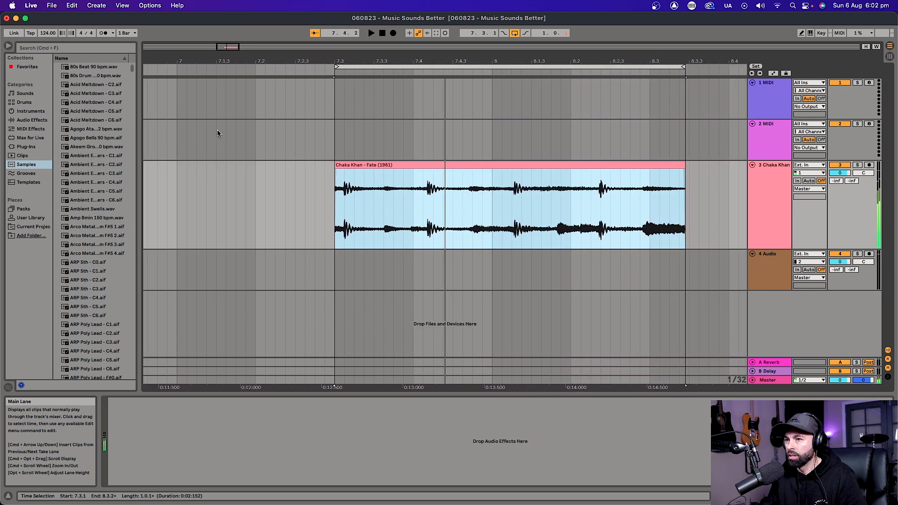
{"action": "key", "text": "super+z"}
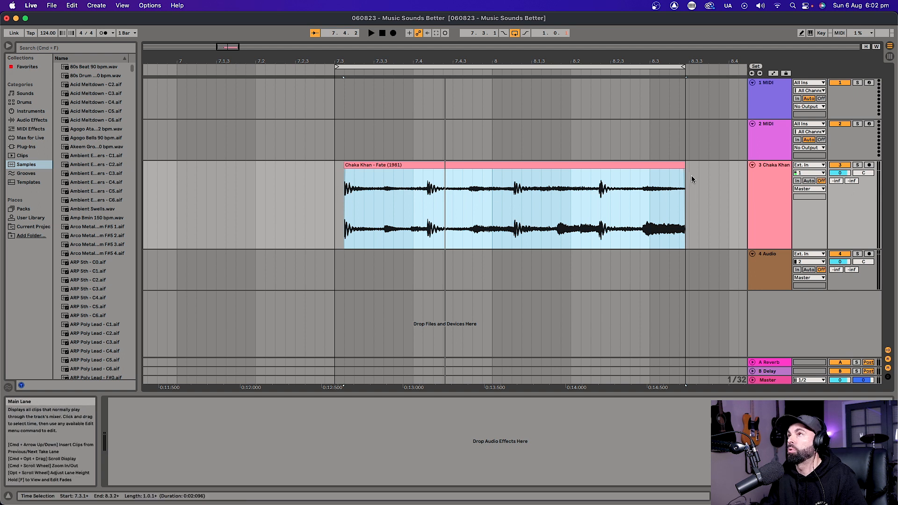
Step: Try shortening the phrase clip's end to 8.3.2, play the resulting loop, and undo the trim
{"action": "left_click_drag", "start_coordinate": [685, 177], "coordinate": [679, 176]}
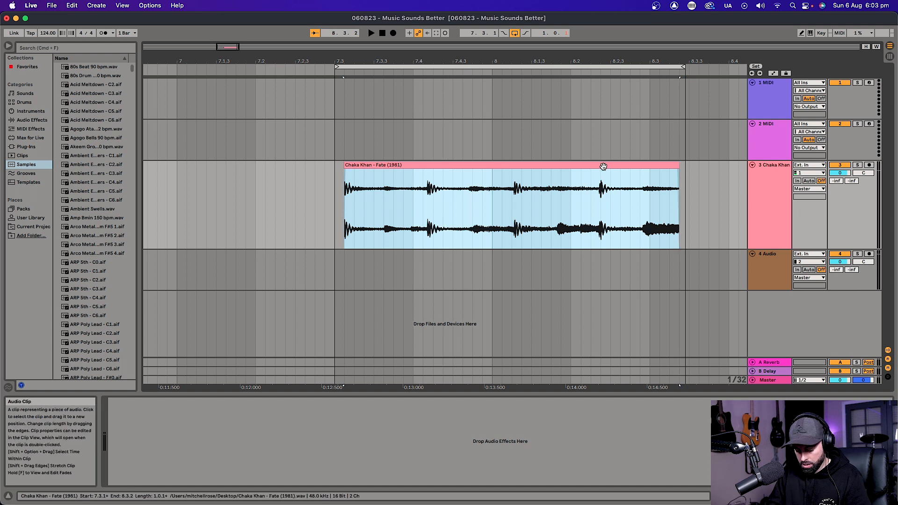
{"action": "key", "text": "space"}
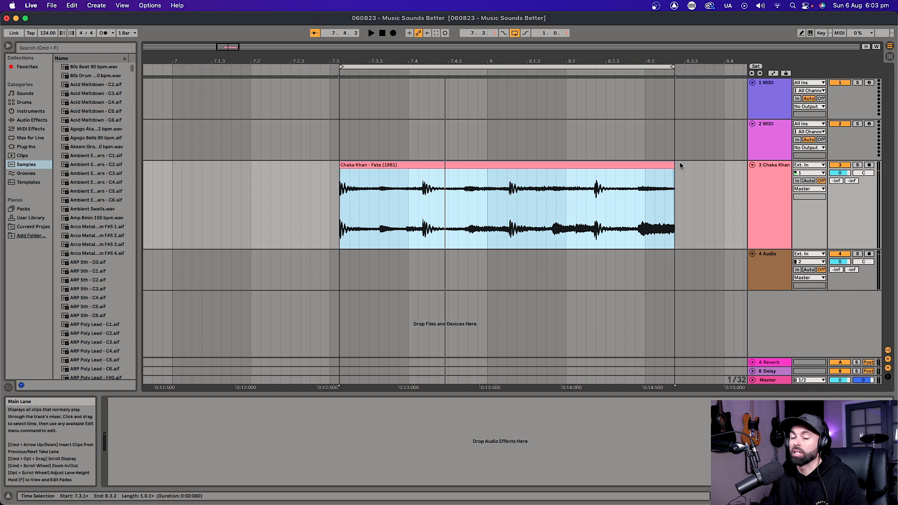
{"action": "key", "text": "space"}
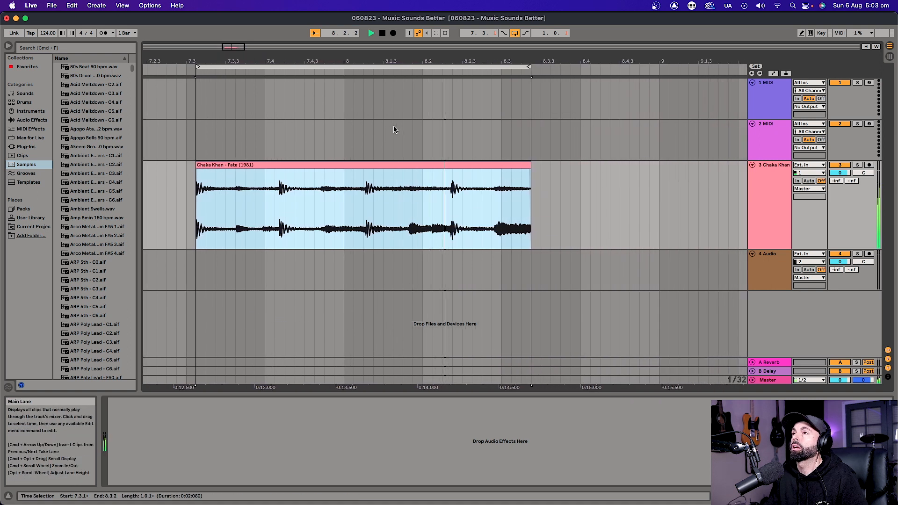
{"action": "key", "text": "space"}
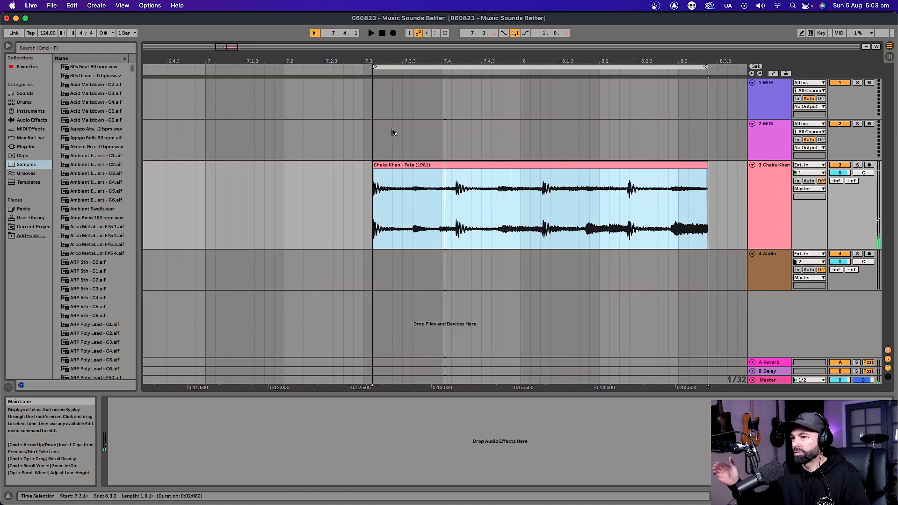
{"action": "key", "text": "super+z"}
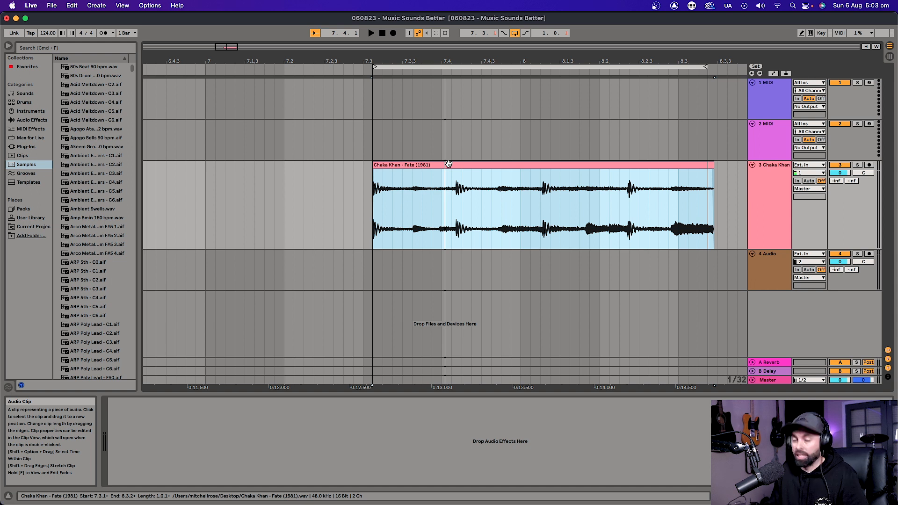
Step: Play the loop over the restored full-length phrase and stop playback
{"action": "key", "text": "space"}
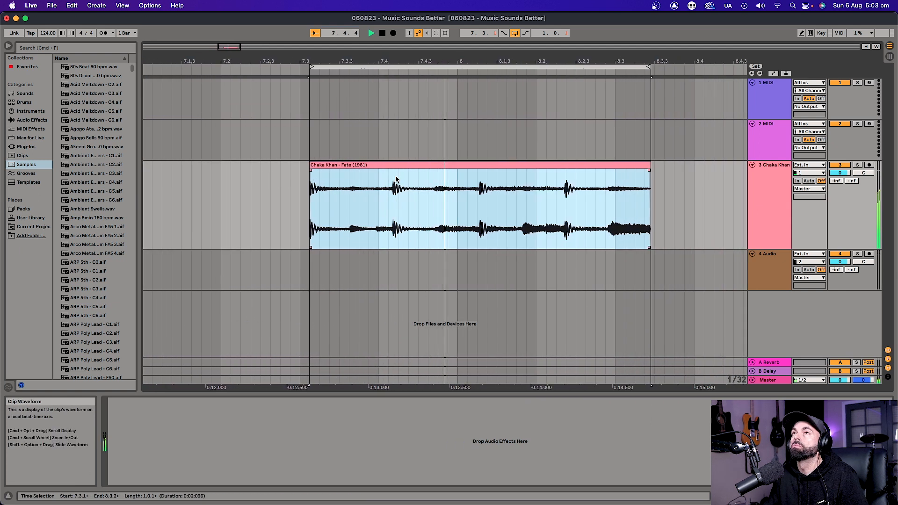
{"action": "key", "text": "space"}
Step: Move the trimmed phrase clip so it starts at 5.1.1 and play it from there
{"action": "key", "text": "minus"}
{"action": "key", "text": "minus"}
{"action": "key", "text": "minus"}
{"action": "key", "text": "minus"}
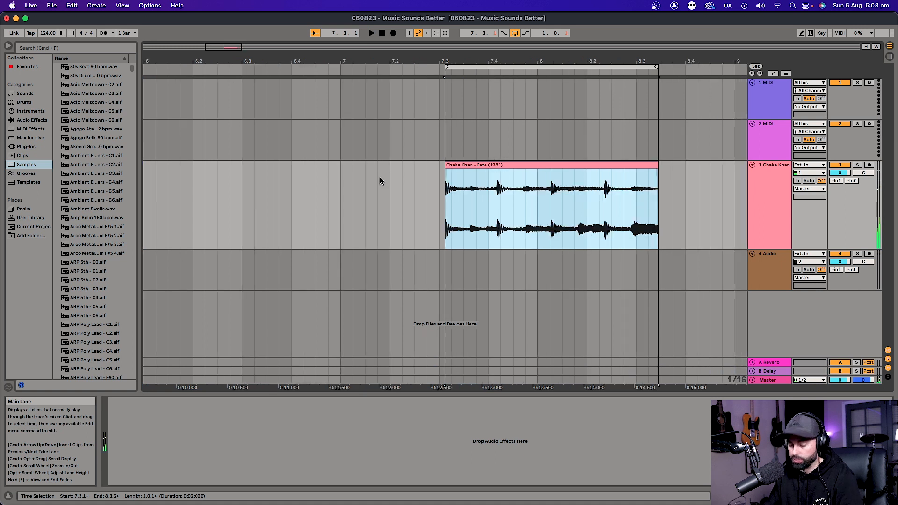
{"action": "key", "text": "minus"}
{"action": "key", "text": "minus"}
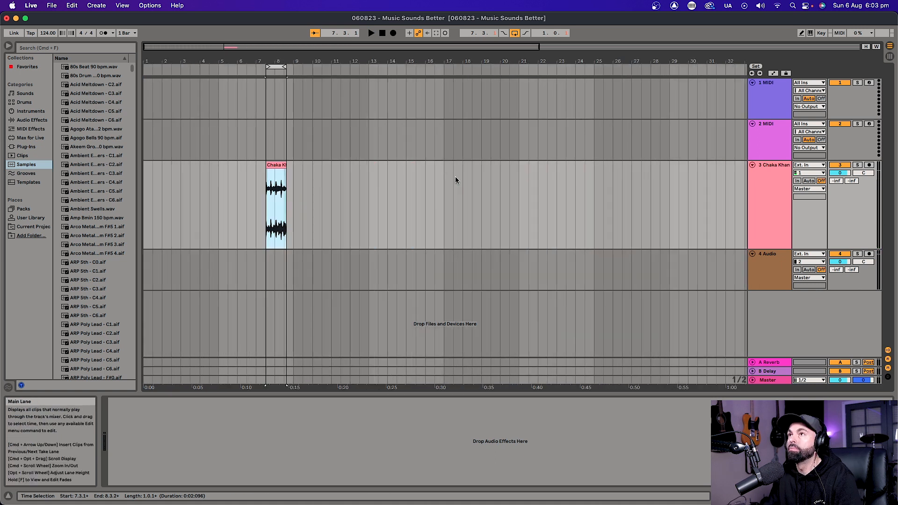
{"action": "left_click_drag", "start_coordinate": [270, 166], "coordinate": [223, 170]}
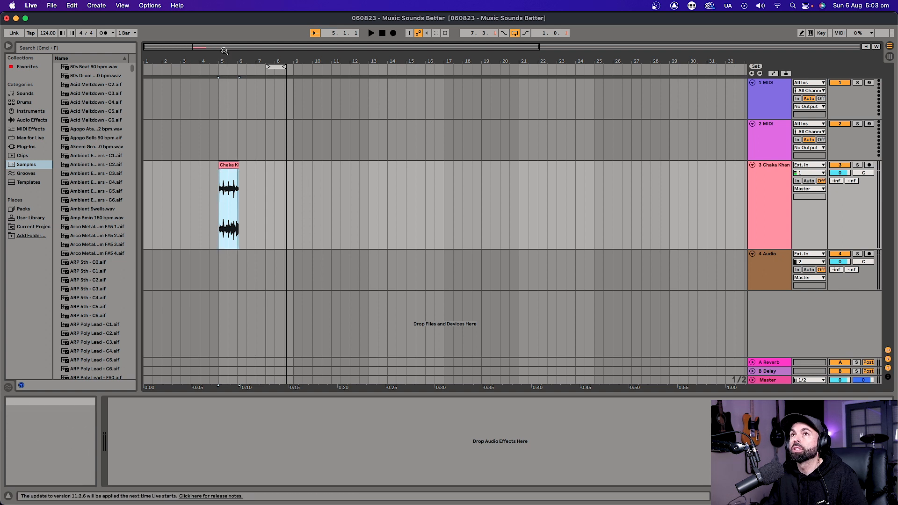
{"action": "key", "text": "z"}
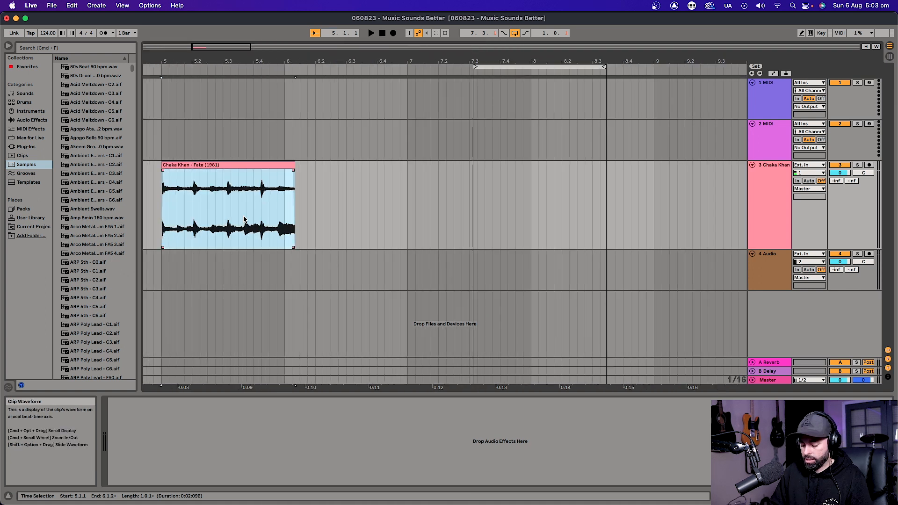
{"action": "scroll", "coordinate": [244, 218], "scroll_direction": "left", "scroll_amount": 10}
{"action": "key", "text": "space"}
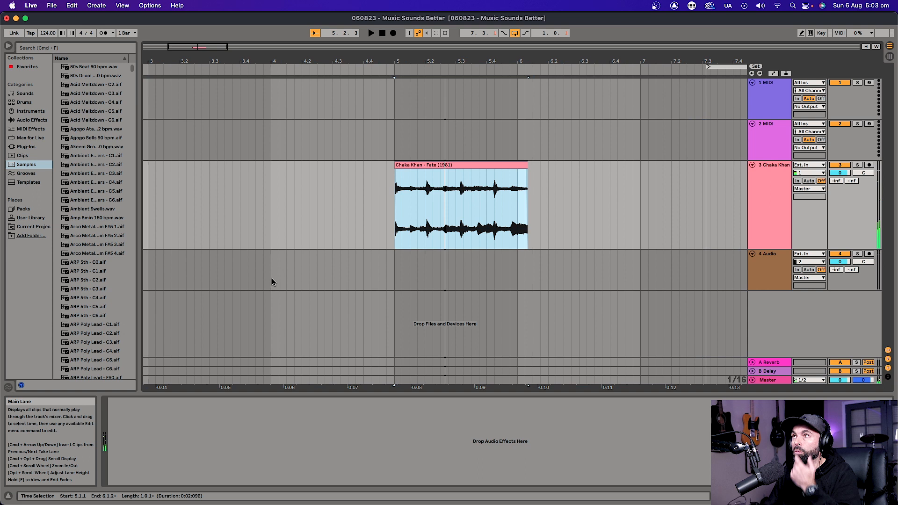
Step: Open the phrase clip's detail view, enlarge it, and show the sample audio around the clip's start and end
{"action": "key", "text": "z"}
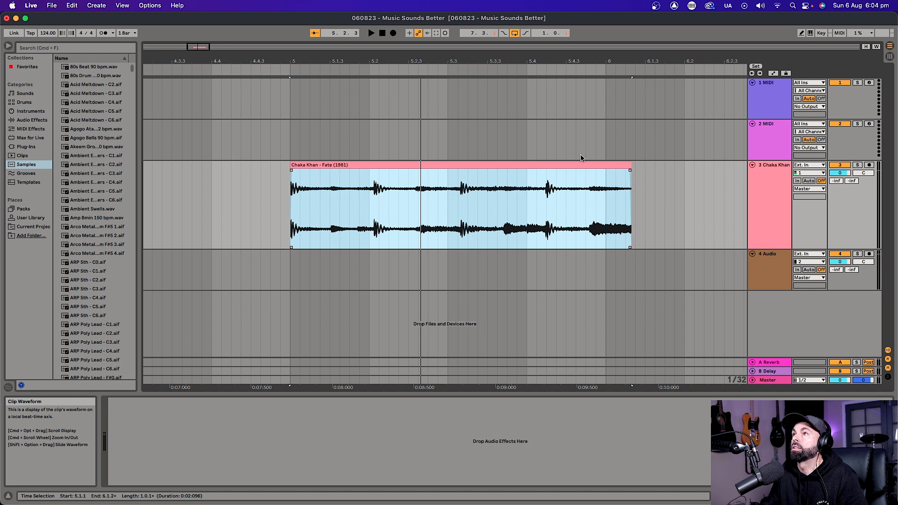
{"action": "double_click", "coordinate": [529, 167]}
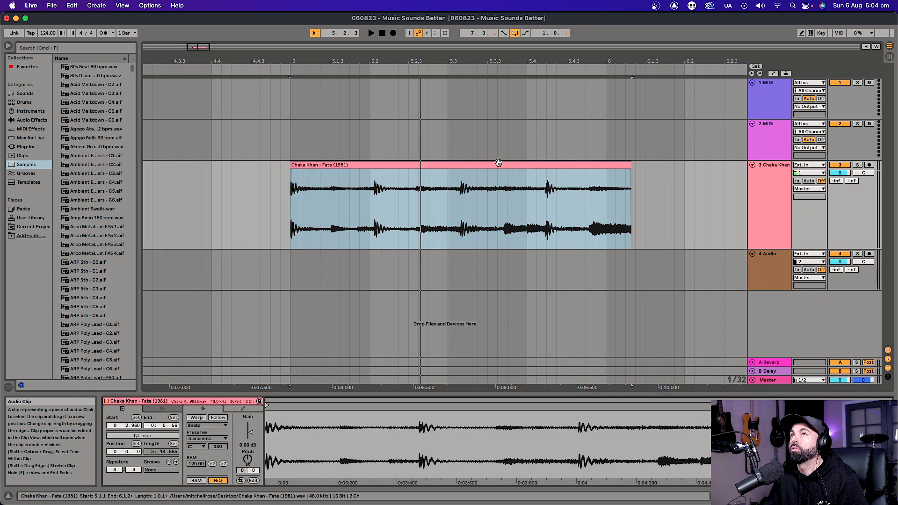
{"action": "left_click_drag", "start_coordinate": [394, 397], "coordinate": [402, 306]}
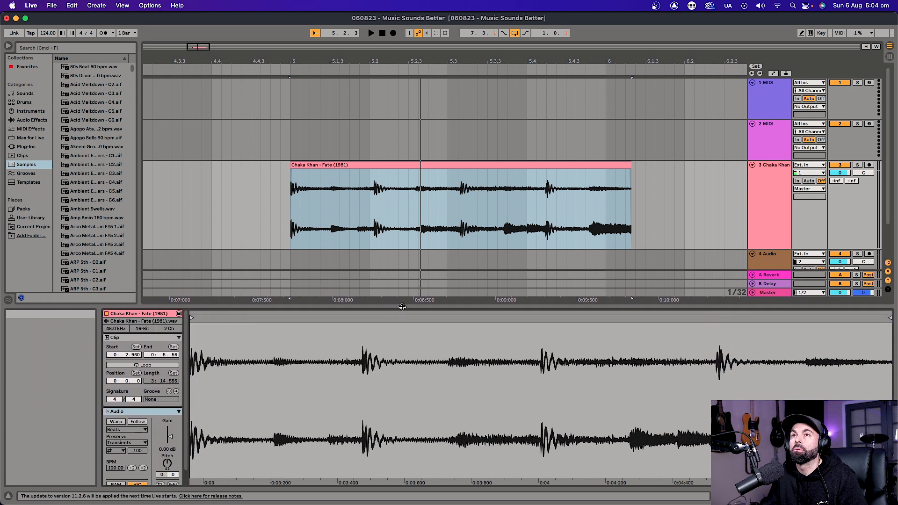
{"action": "mouse_move", "coordinate": [330, 350]}
{"action": "left_mouse_down"}
{"action": "mouse_move", "coordinate": [330, 334]}
{"action": "mouse_move", "coordinate": [330, 350]}
{"action": "left_mouse_up"}
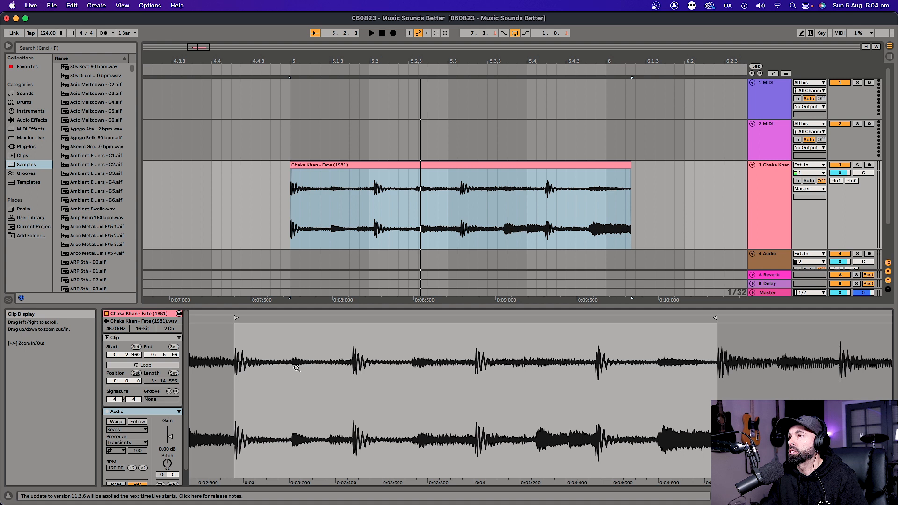
{"action": "mouse_move", "coordinate": [304, 368]}
{"action": "left_mouse_down"}
{"action": "mouse_move", "coordinate": [304, 352]}
{"action": "mouse_move", "coordinate": [304, 379]}
{"action": "mouse_move", "coordinate": [304, 363]}
{"action": "left_mouse_up"}
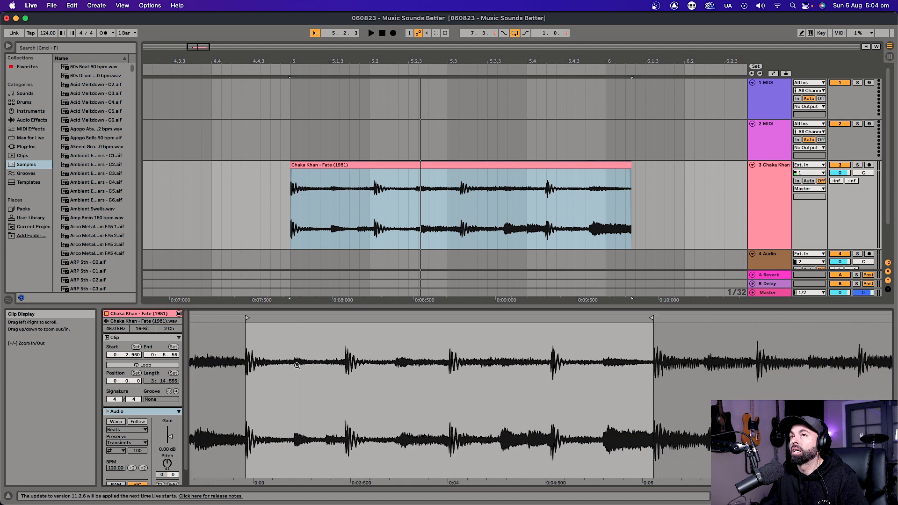
Step: Play the phrase clip from 5.1.1 twice while following it in the detailed waveform
{"action": "key", "text": "space"}
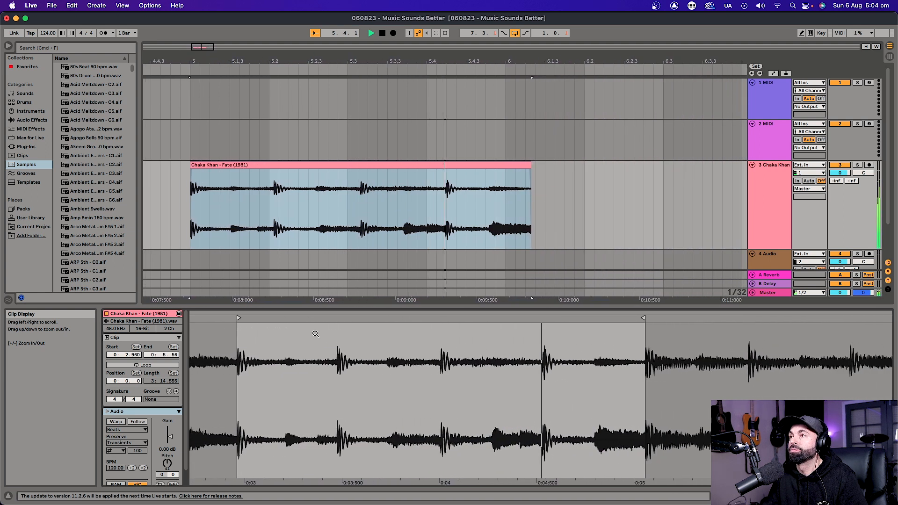
{"action": "key", "text": "space"}
{"action": "key", "text": "space"}
{"action": "key", "text": "space"}
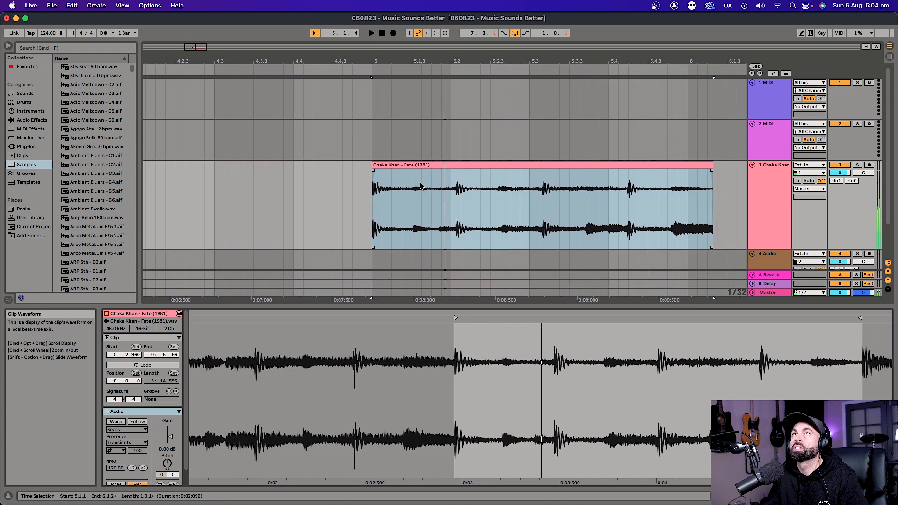
Step: Set the loop to the phrase clip's length, play it, and stop playback
{"action": "left_click", "coordinate": [594, 163]}
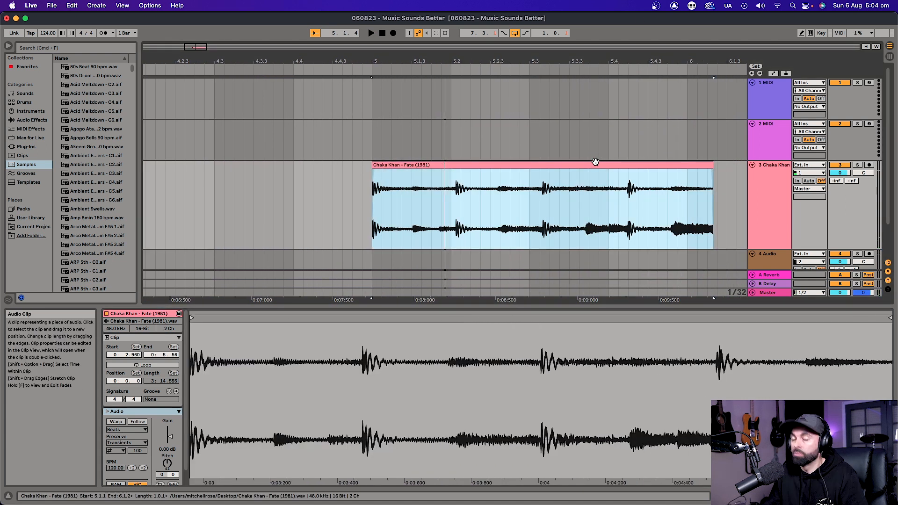
{"action": "key", "text": "super+l"}
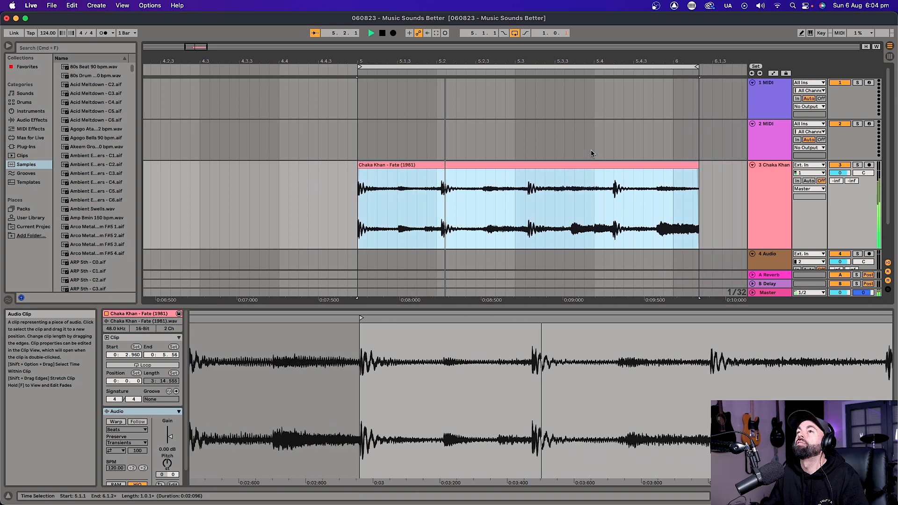
{"action": "key", "text": "space"}
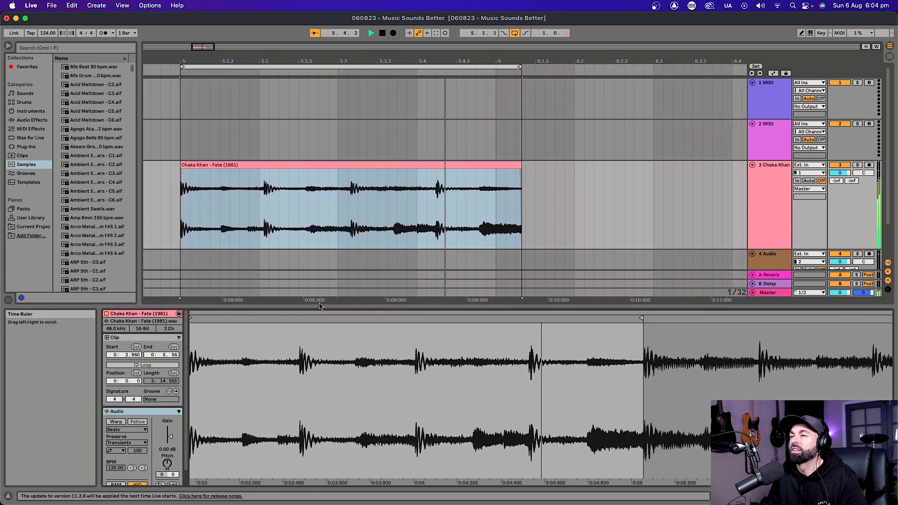
{"action": "key", "text": "space"}
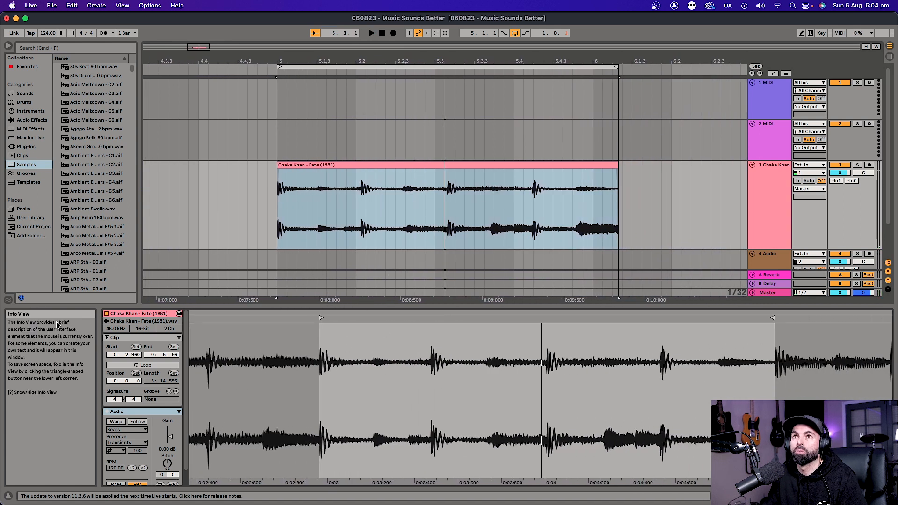
Step: Turn on warping for the phrase clip and add warp markers on the transients of its second, third and fourth beats
{"action": "left_click", "coordinate": [116, 423]}
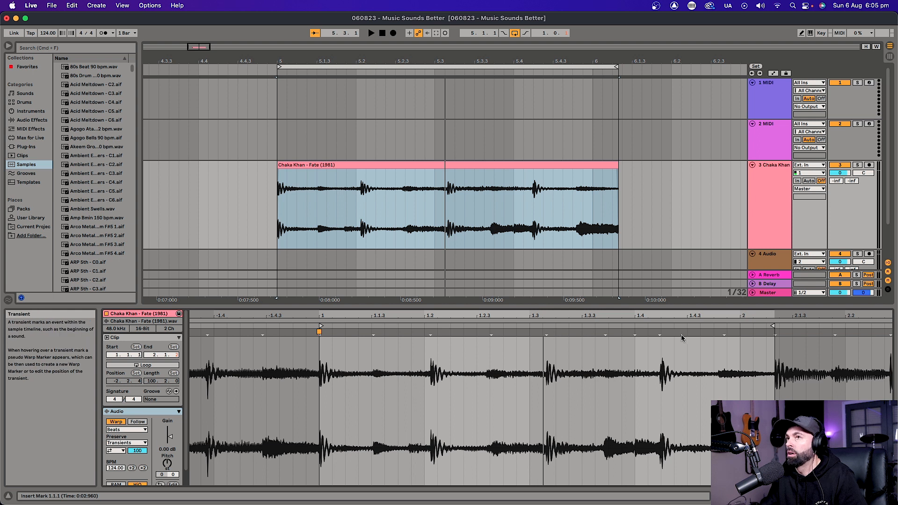
{"action": "double_click", "coordinate": [430, 333]}
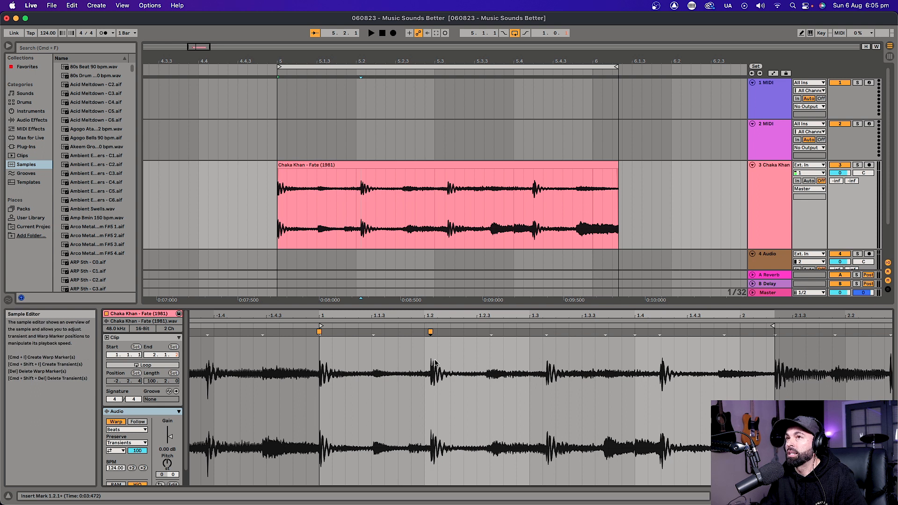
{"action": "double_click", "coordinate": [546, 333]}
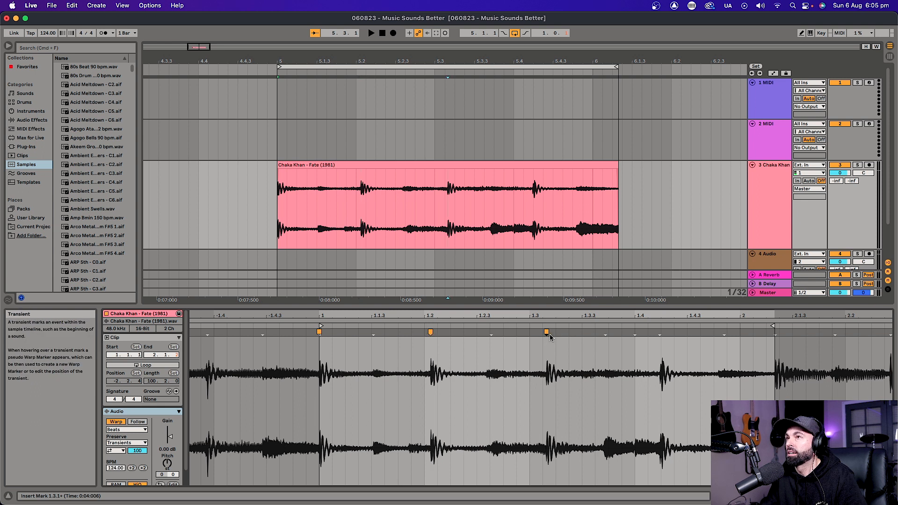
{"action": "left_click", "coordinate": [660, 339]}
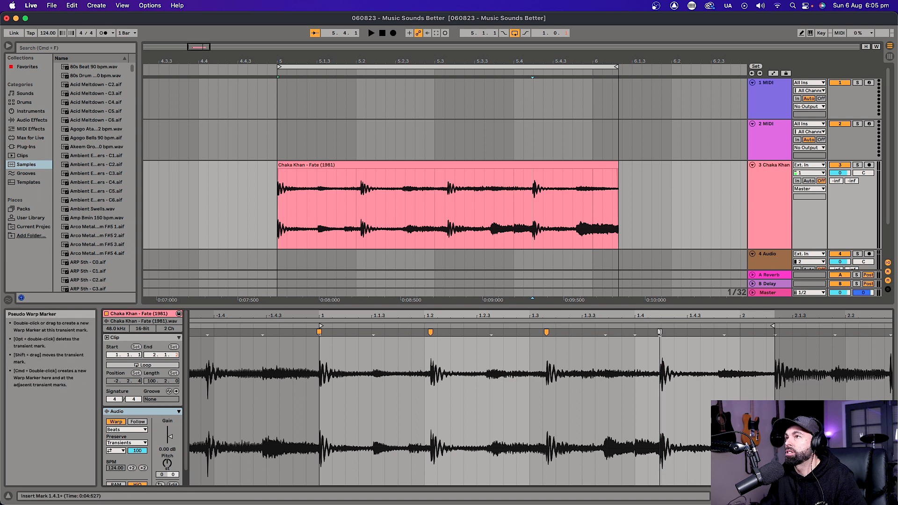
{"action": "double_click", "coordinate": [661, 331]}
Step: Undo the warp markers added on the second, third and fourth beats
{"action": "double_click", "coordinate": [431, 332]}
{"action": "double_click", "coordinate": [430, 332]}
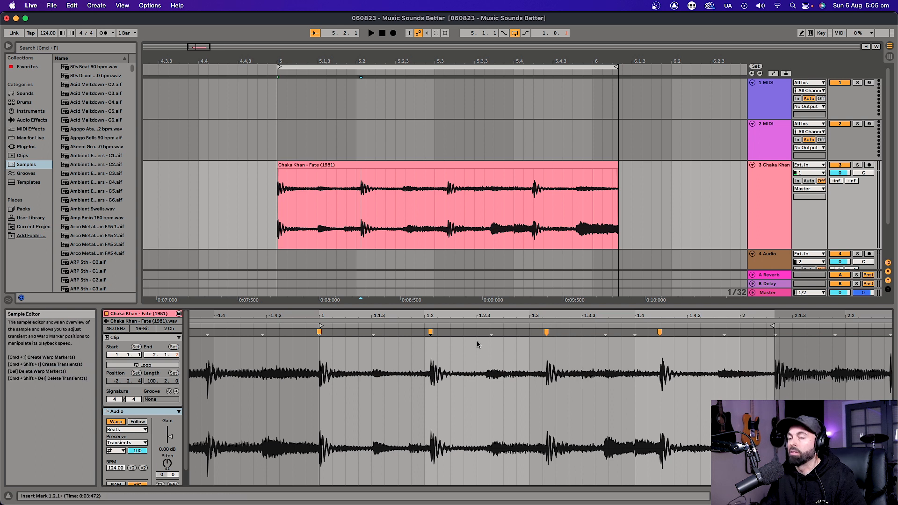
{"action": "key", "text": "super+z"}
{"action": "key", "text": "super+z"}
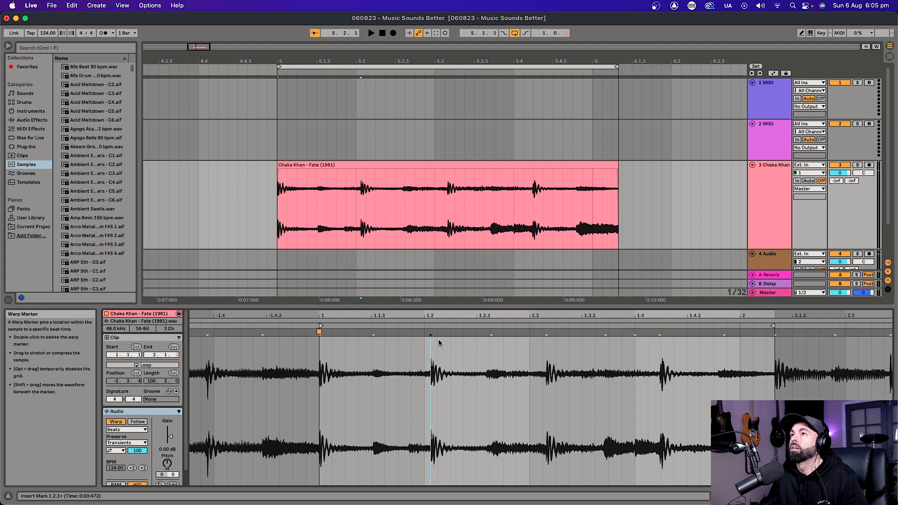
Step: Play the warped phrase, stop, and add warp markers on the beat 2, 3 and 4 transients and the following downbeat
{"action": "left_click", "coordinate": [411, 355]}
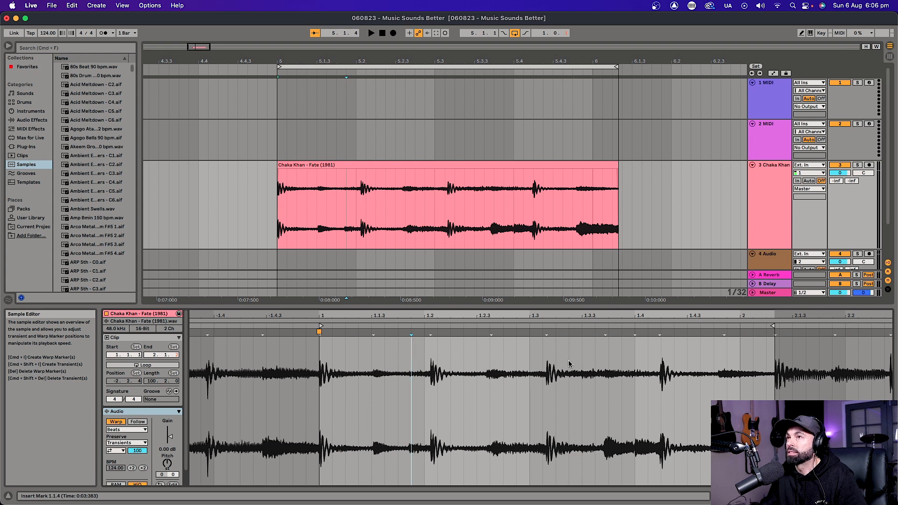
{"action": "key", "text": "space"}
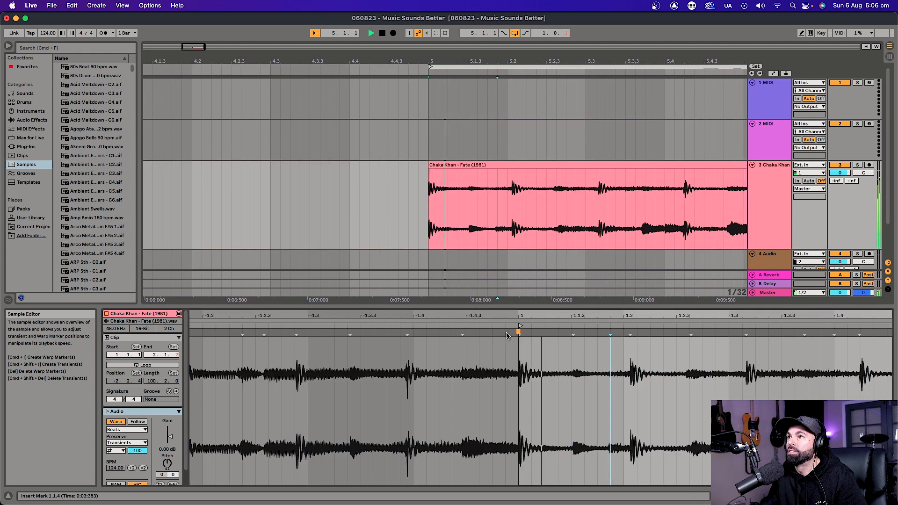
{"action": "key", "text": "space"}
{"action": "double_click", "coordinate": [503, 332]}
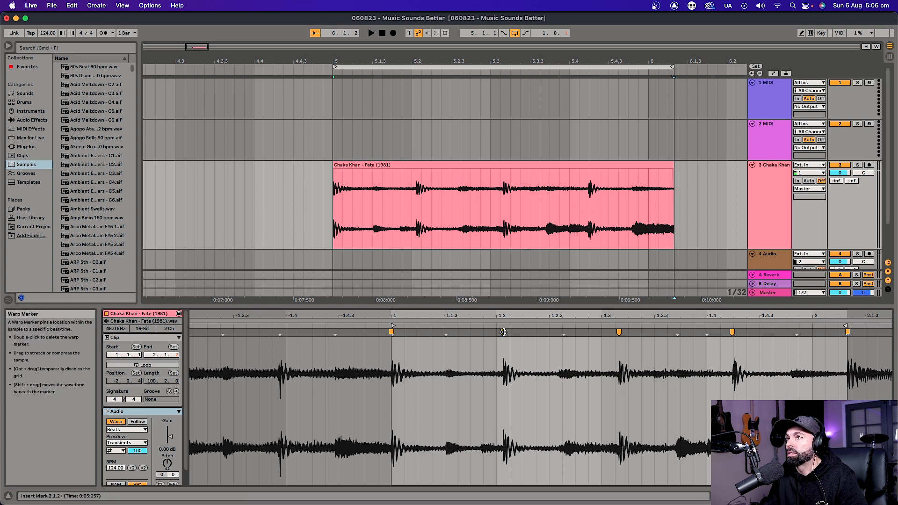
Step: Move the four warp markers after the first beat onto the grid positions 1.2, 1.3, 1.4 and 2
{"action": "left_click_drag", "start_coordinate": [504, 332], "coordinate": [501, 331]}
{"action": "key", "text": "super+z"}
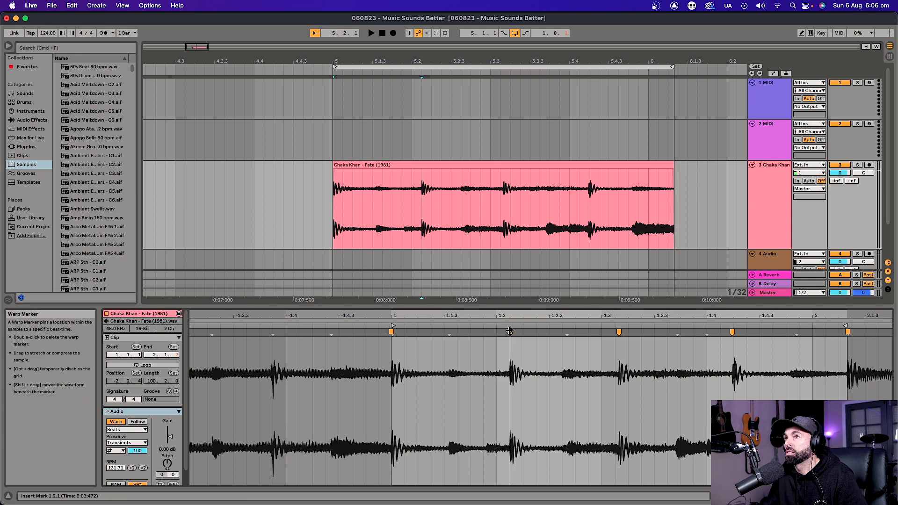
{"action": "left_click_drag", "start_coordinate": [505, 331], "coordinate": [497, 332]}
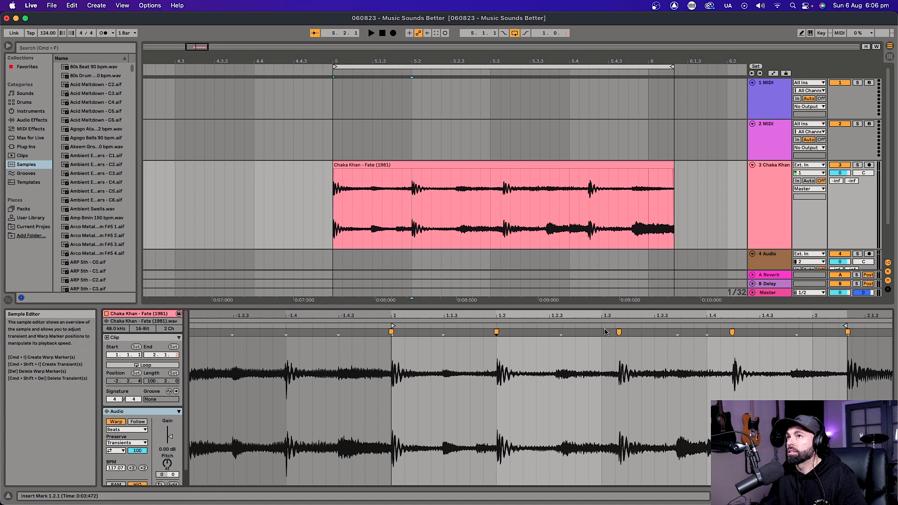
{"action": "left_click_drag", "start_coordinate": [624, 333], "coordinate": [606, 333]}
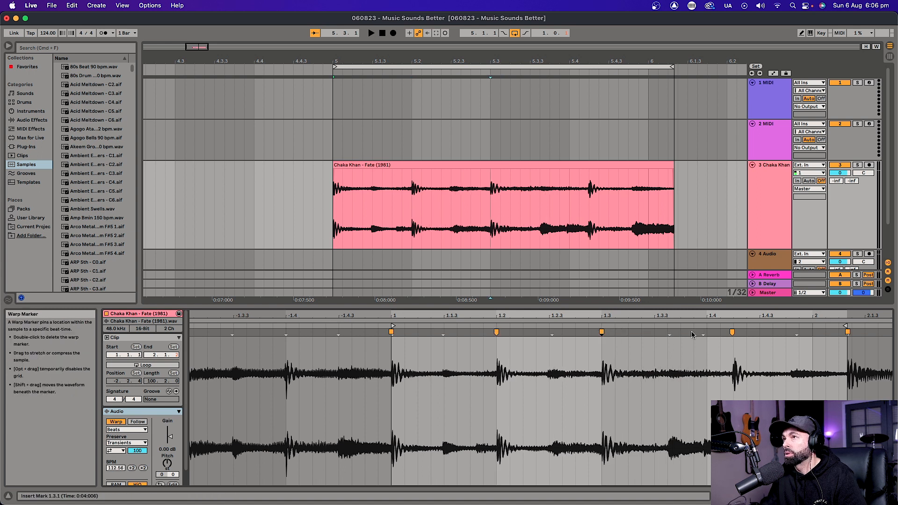
{"action": "left_click_drag", "start_coordinate": [732, 332], "coordinate": [704, 332]}
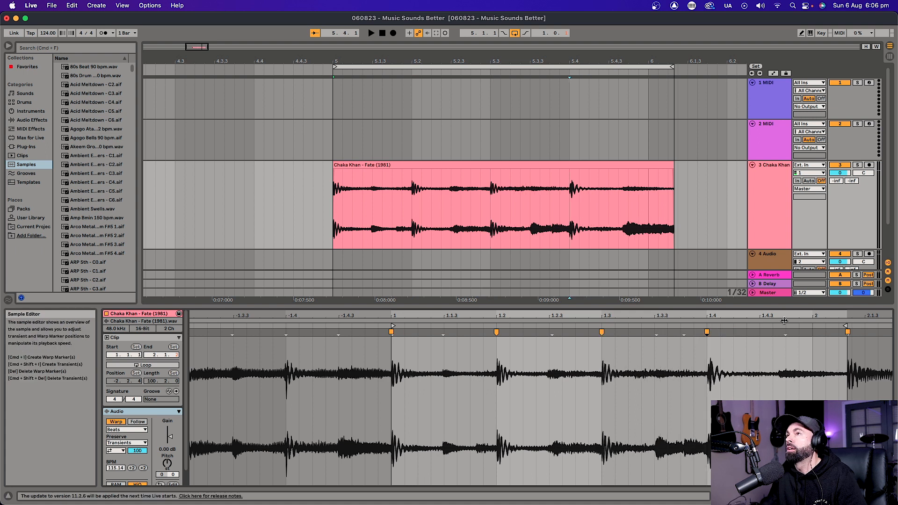
{"action": "left_click_drag", "start_coordinate": [848, 333], "coordinate": [815, 333]}
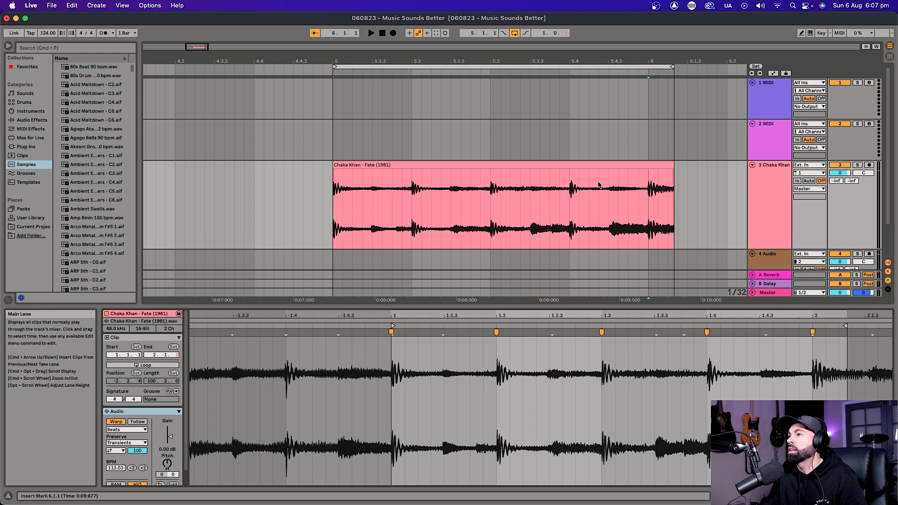
Step: Select the phrase clip and play it with the aligned warp markers, following the detailed waveform
{"action": "mouse_move", "coordinate": [674, 166]}
{"action": "left_mouse_down"}
{"action": "mouse_move", "coordinate": [651, 166]}
{"action": "mouse_move", "coordinate": [674, 165]}
{"action": "left_mouse_up"}
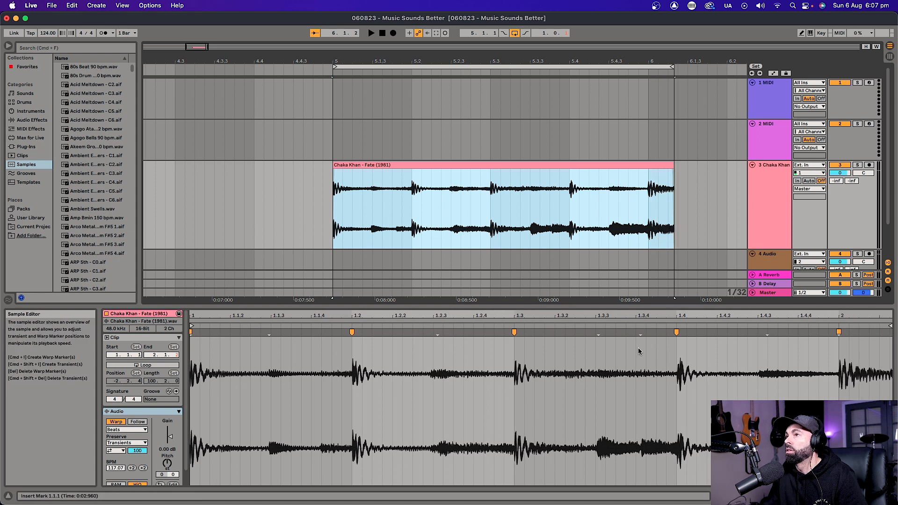
{"action": "key", "text": "space"}
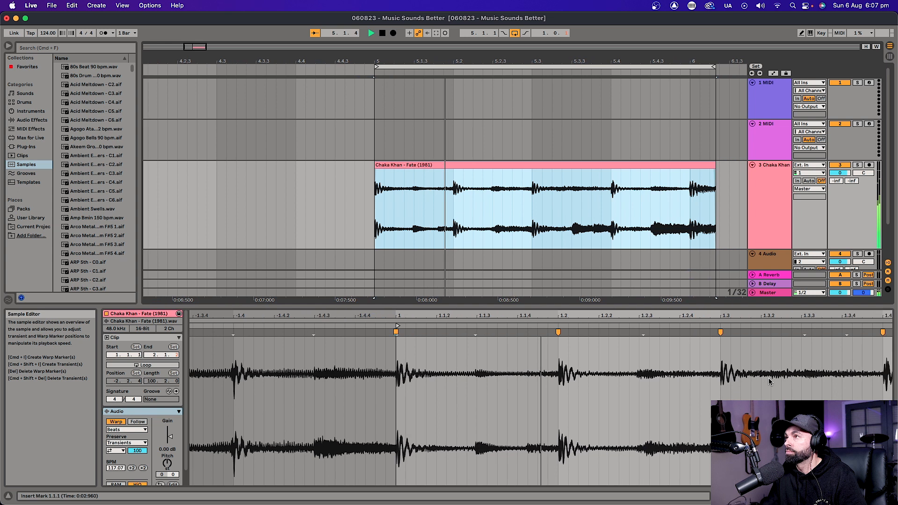
{"action": "key", "text": "space"}
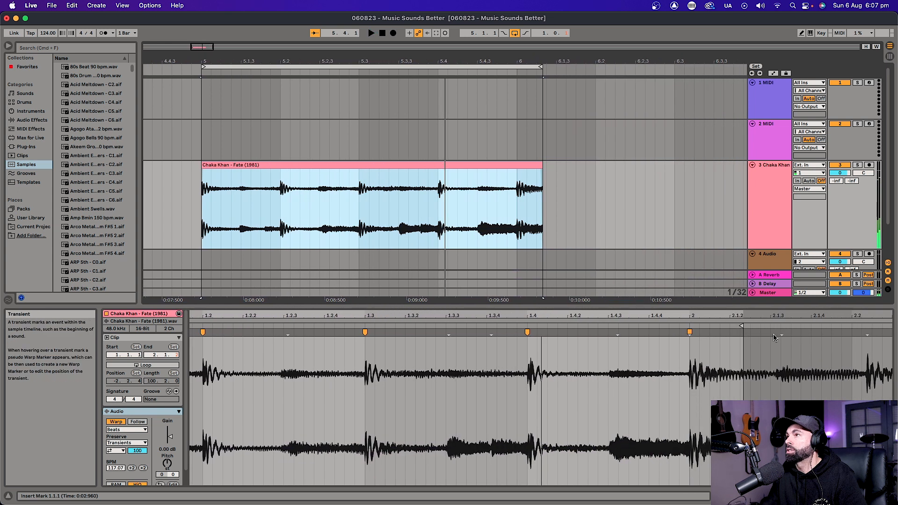
Step: Trim the phrase clip's end to the warp marker at bar 2 and play it as a one-bar loop
{"action": "left_click_drag", "start_coordinate": [740, 326], "coordinate": [688, 326]}
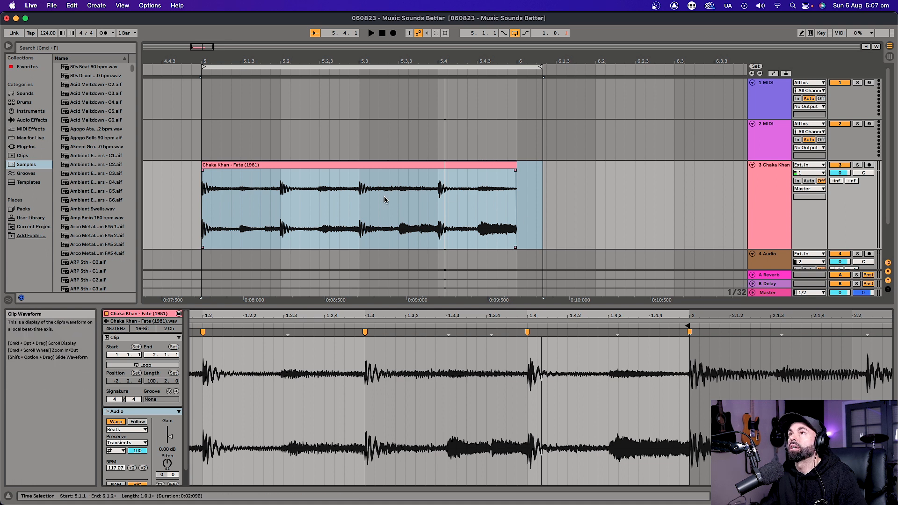
{"action": "left_click", "coordinate": [378, 165]}
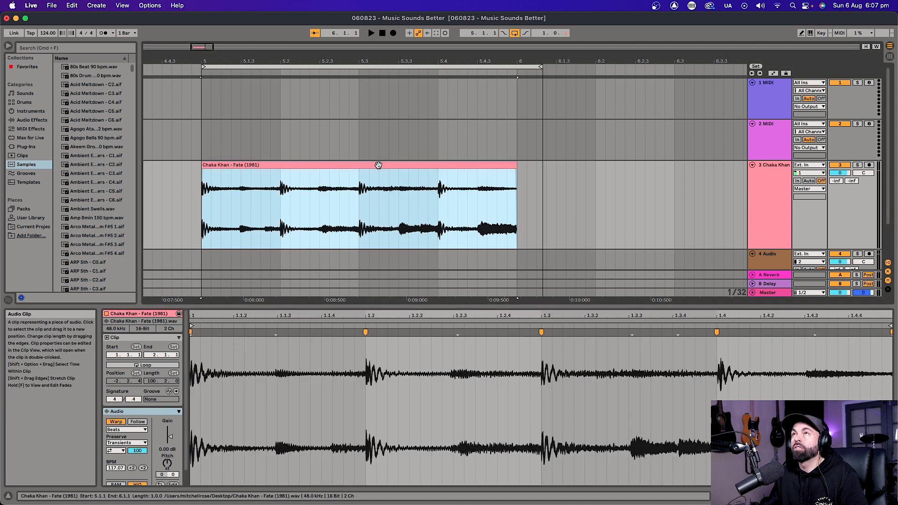
{"action": "key", "text": "super+l"}
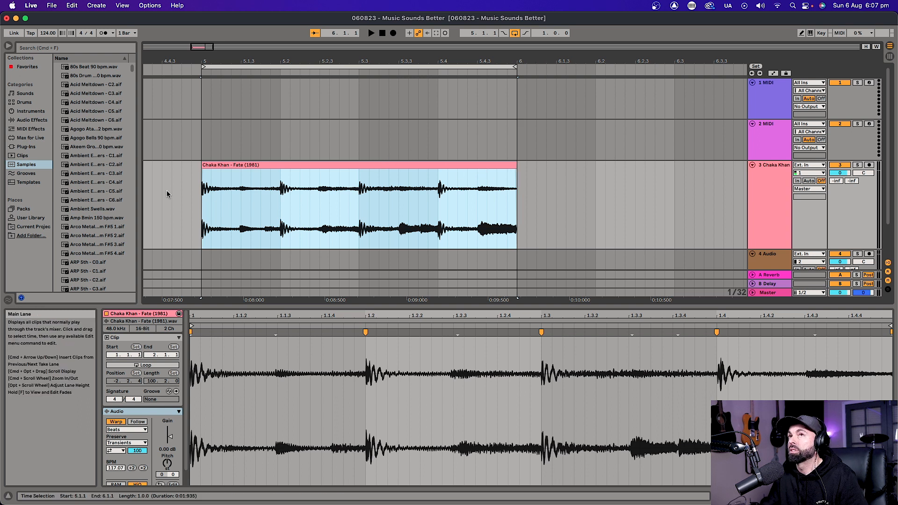
{"action": "key", "text": "space"}
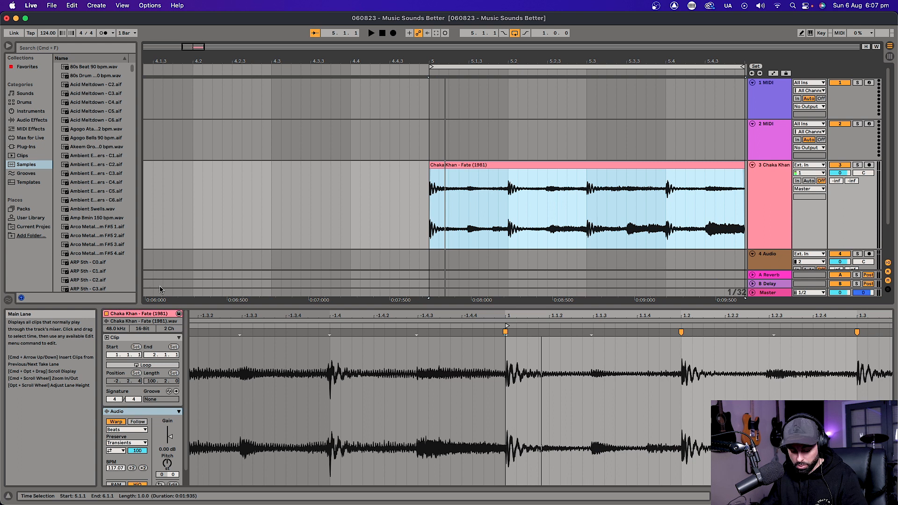
Step: Select the Chaka Khan track and show its empty device chain in place of the clip's sample view
{"action": "left_click", "coordinate": [528, 213]}
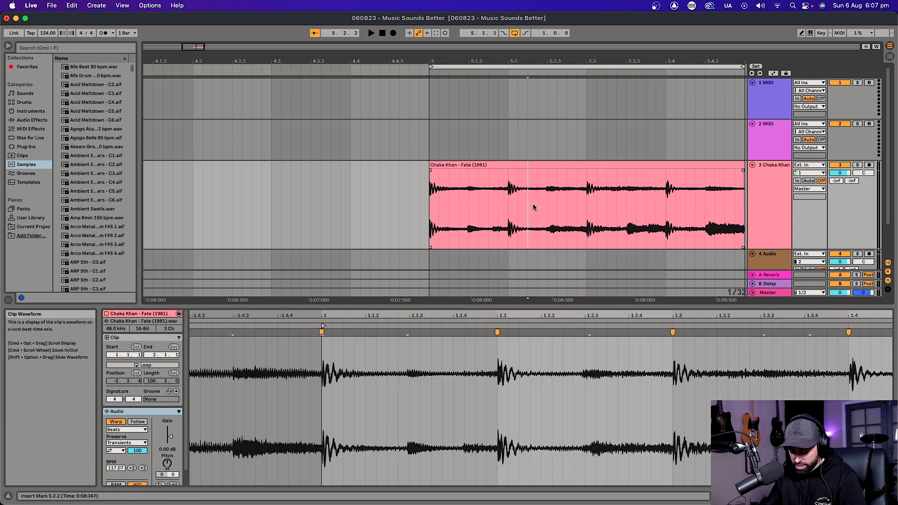
{"action": "key", "text": "minus"}
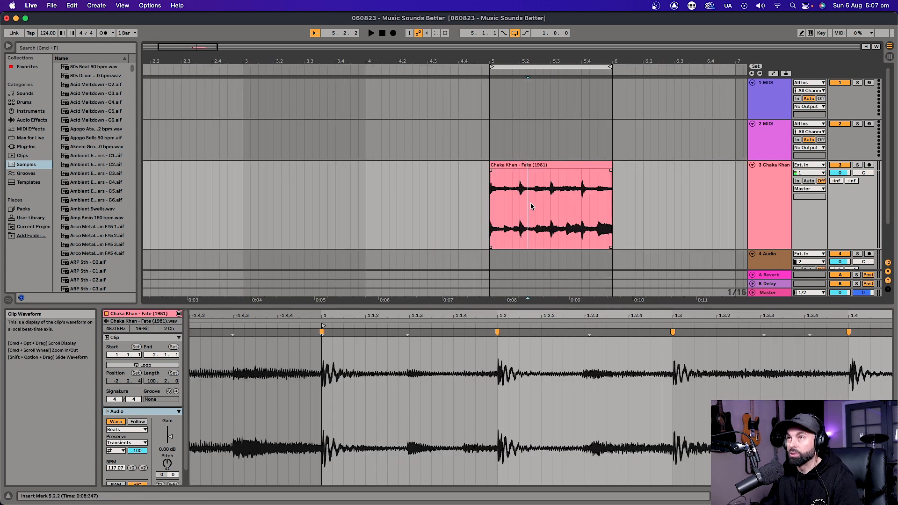
{"action": "left_click", "coordinate": [591, 165]}
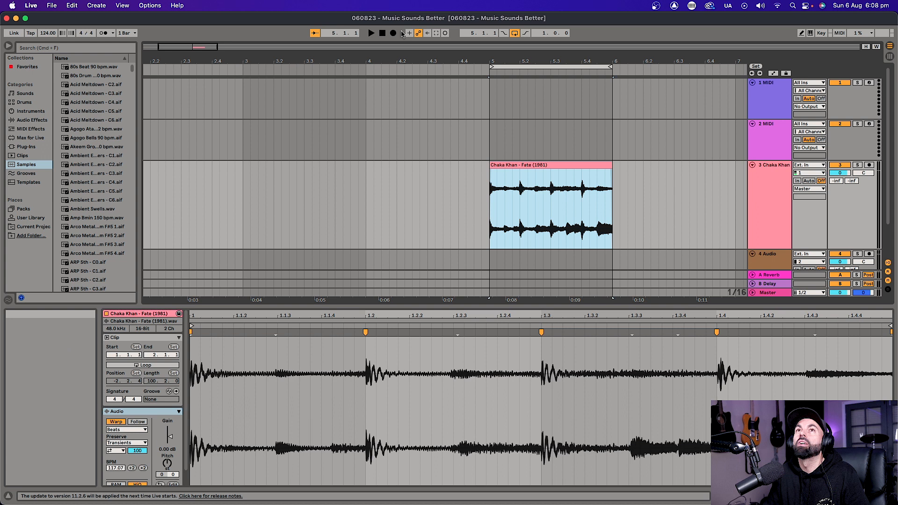
{"action": "left_click", "coordinate": [773, 211]}
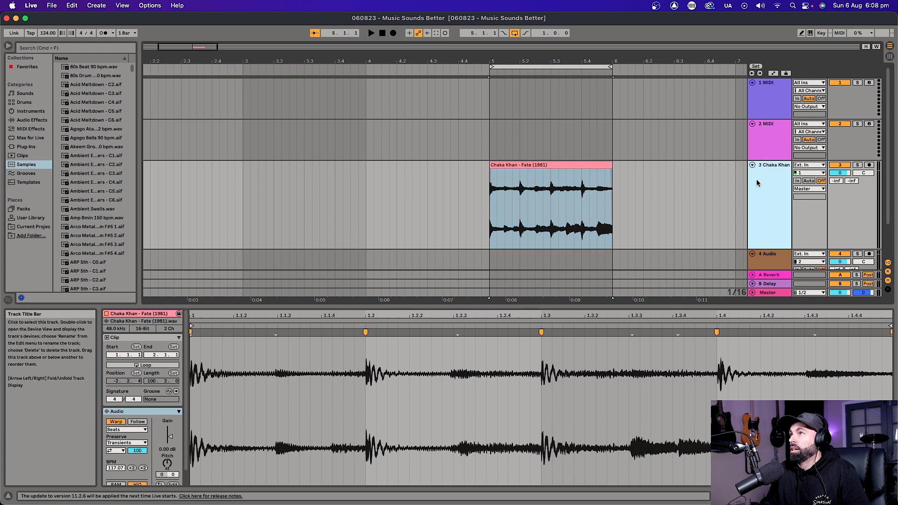
{"action": "left_click", "coordinate": [768, 129]}
{"action": "left_click", "coordinate": [780, 185]}
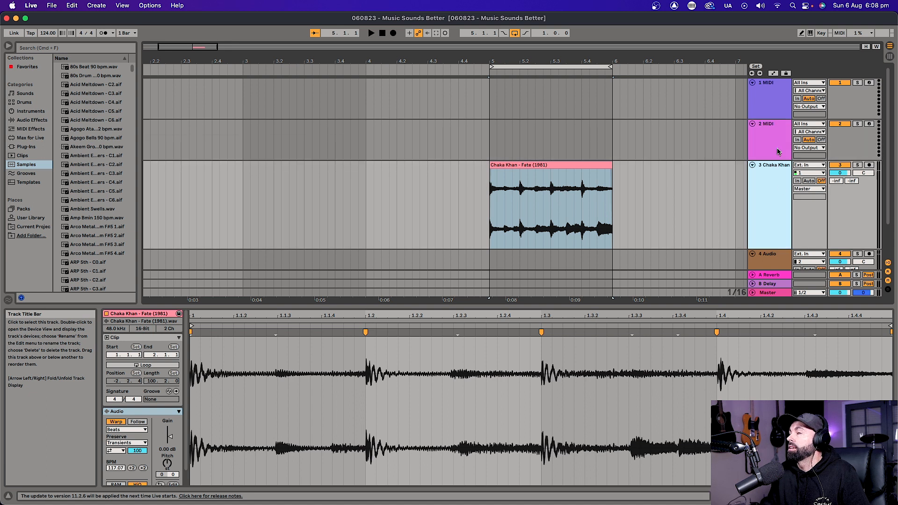
{"action": "double_click", "coordinate": [754, 190]}
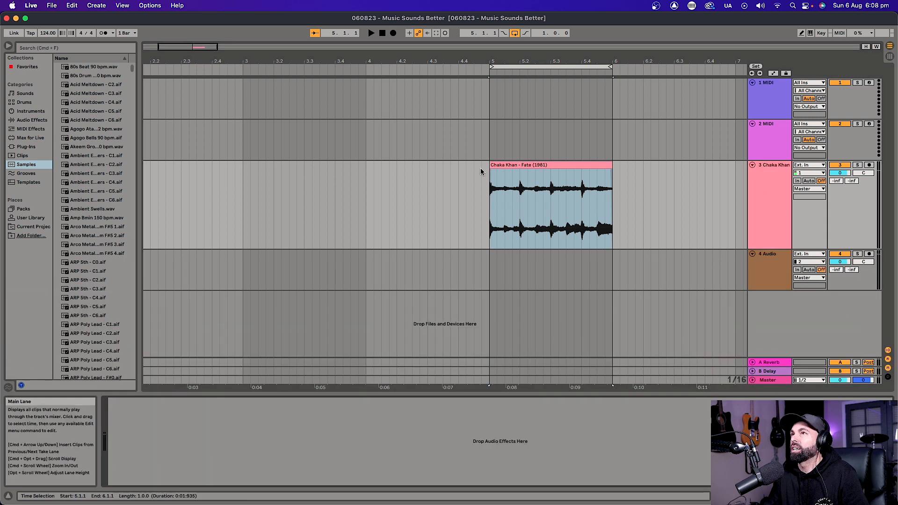
{"action": "left_click", "coordinate": [518, 166]}
{"action": "left_click", "coordinate": [777, 193]}
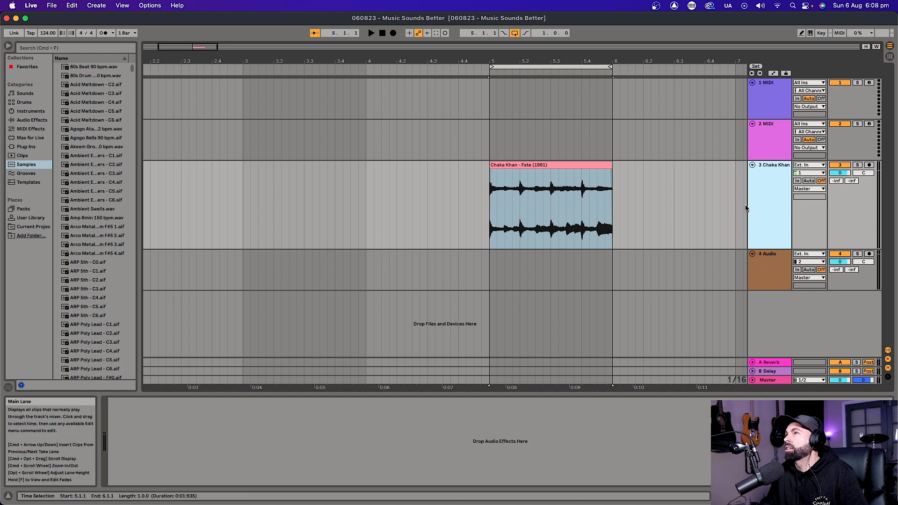
{"action": "left_click", "coordinate": [757, 200]}
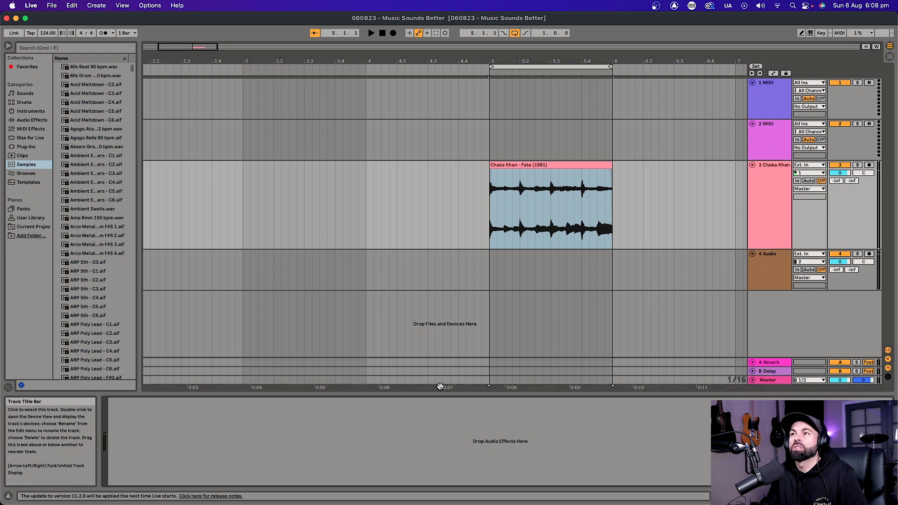
Step: Load an EQ Eight from the EQ & Filters audio effects onto the Chaka Khan track
{"action": "left_click", "coordinate": [32, 121]}
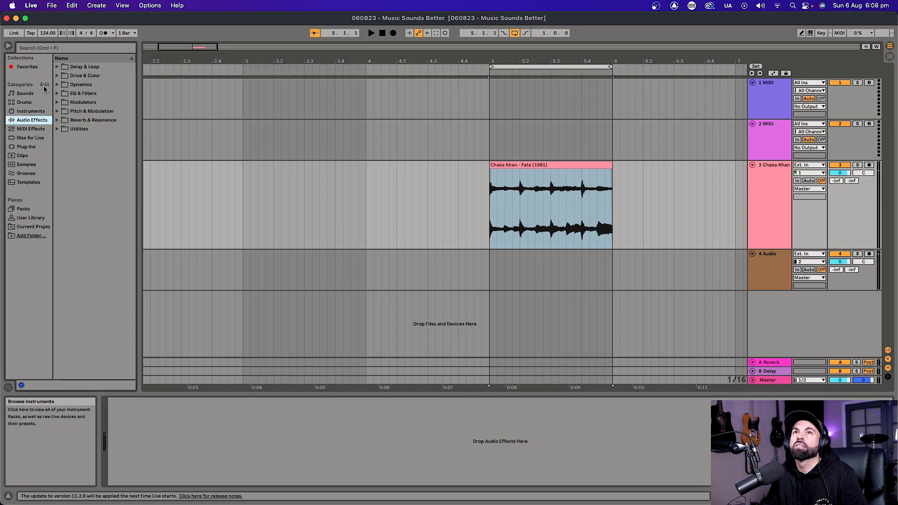
{"action": "left_click", "coordinate": [73, 87]}
{"action": "left_click", "coordinate": [75, 93]}
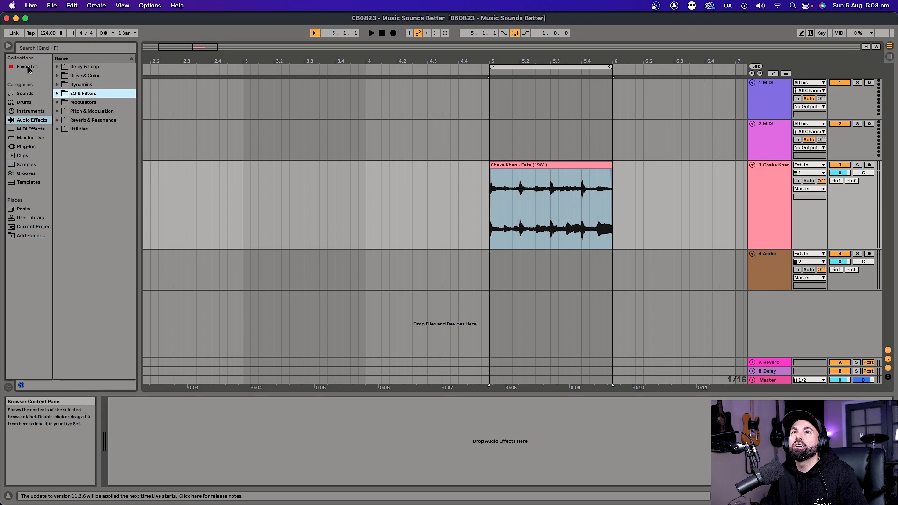
{"action": "left_click", "coordinate": [59, 94]}
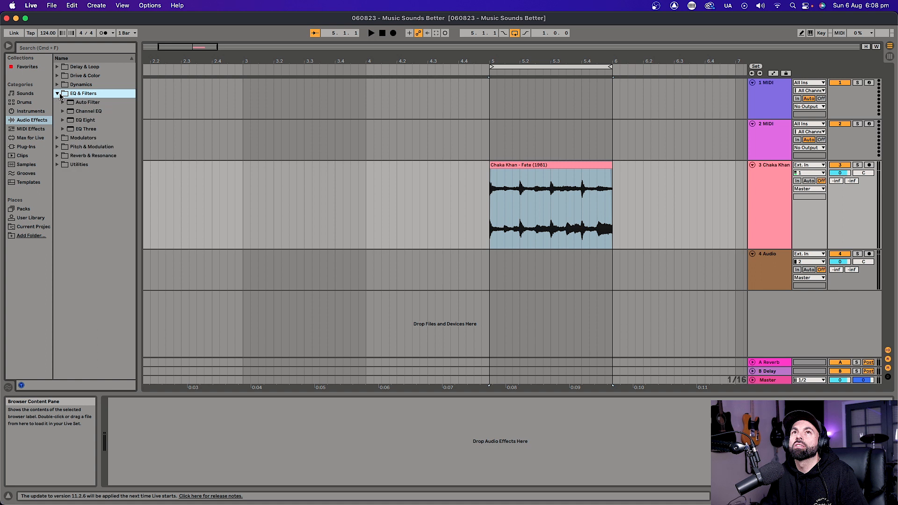
{"action": "double_click", "coordinate": [84, 120]}
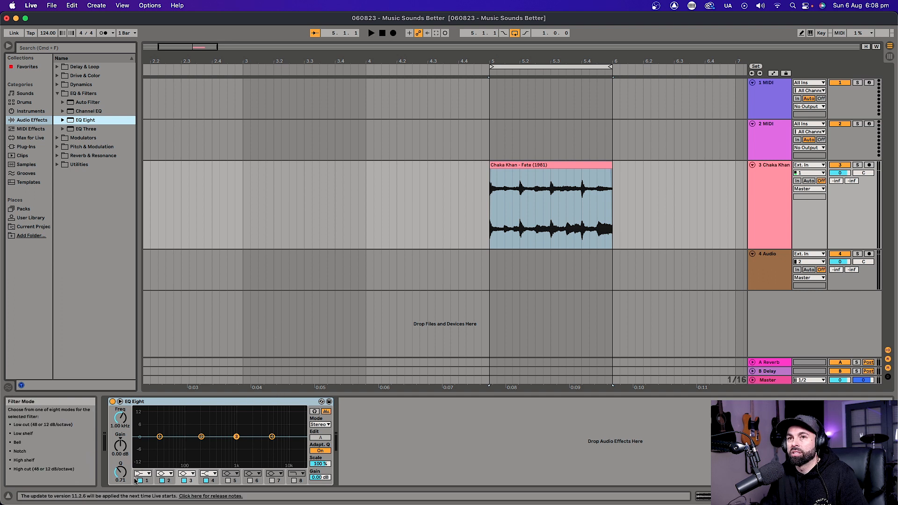
Step: Make EQ Eight's band 1 a low cut at about 64 Hz and enable band 8 as a high cut
{"action": "mouse_move", "coordinate": [159, 437]}
{"action": "left_mouse_down"}
{"action": "mouse_move", "coordinate": [162, 428]}
{"action": "mouse_move", "coordinate": [146, 426]}
{"action": "mouse_move", "coordinate": [147, 437]}
{"action": "mouse_move", "coordinate": [177, 432]}
{"action": "mouse_move", "coordinate": [177, 440]}
{"action": "mouse_move", "coordinate": [176, 433]}
{"action": "left_mouse_up"}
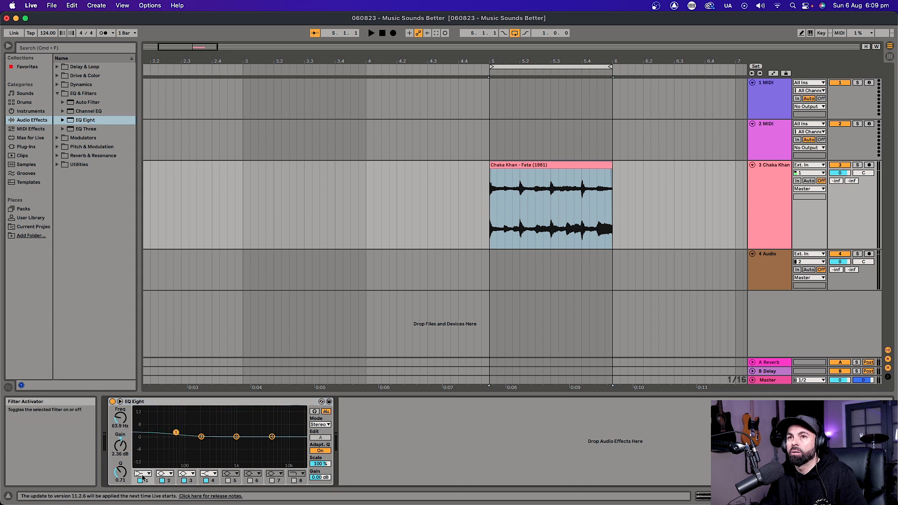
{"action": "left_click", "coordinate": [143, 473]}
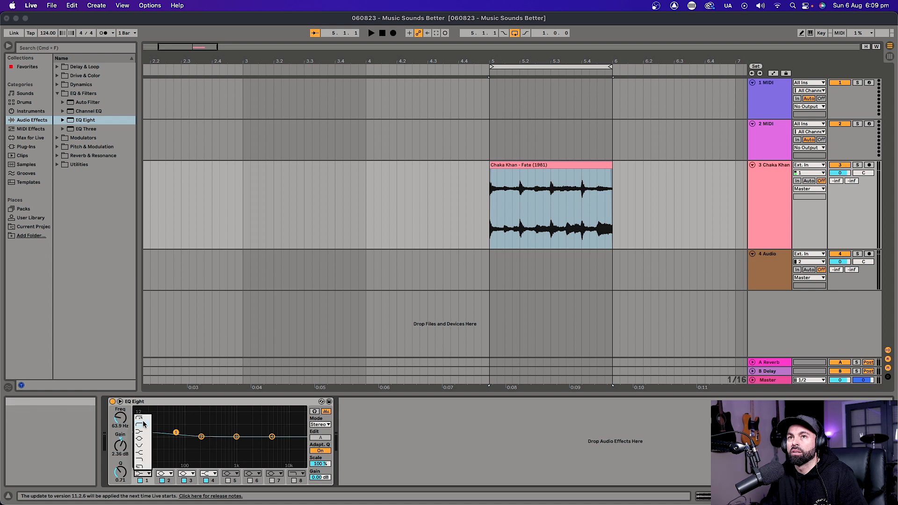
{"action": "left_click", "coordinate": [143, 423]}
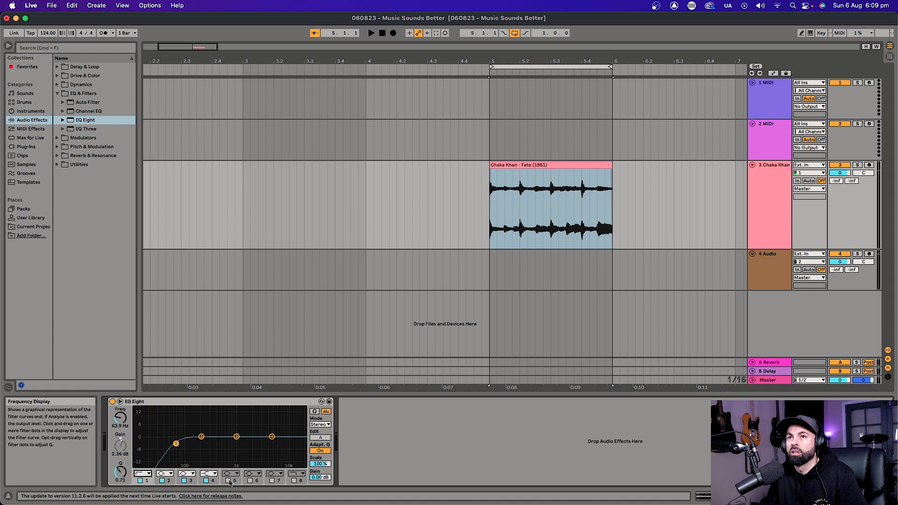
{"action": "left_click", "coordinate": [294, 482]}
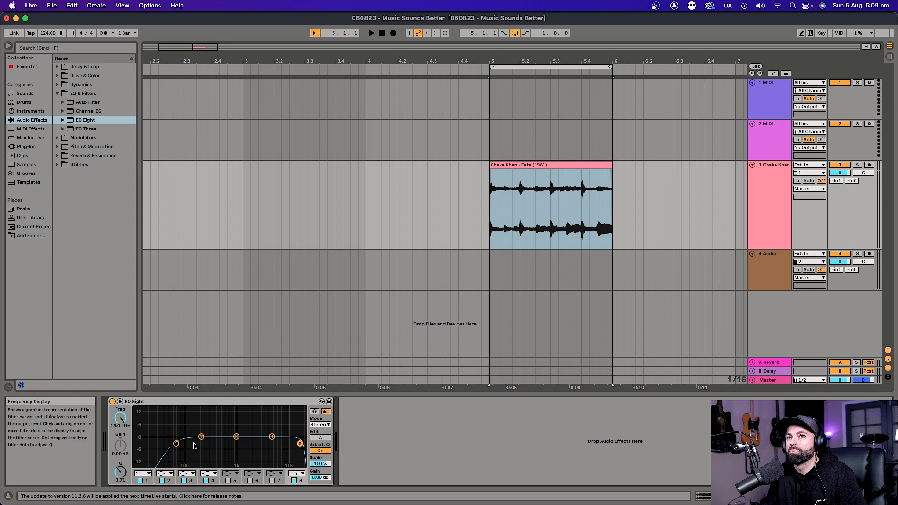
Step: Try EQ Eight's low cut near 38 Hz and its high cut down to about 10.2 kHz while playing the loop
{"action": "left_click_drag", "start_coordinate": [202, 385], "coordinate": [197, 386]}
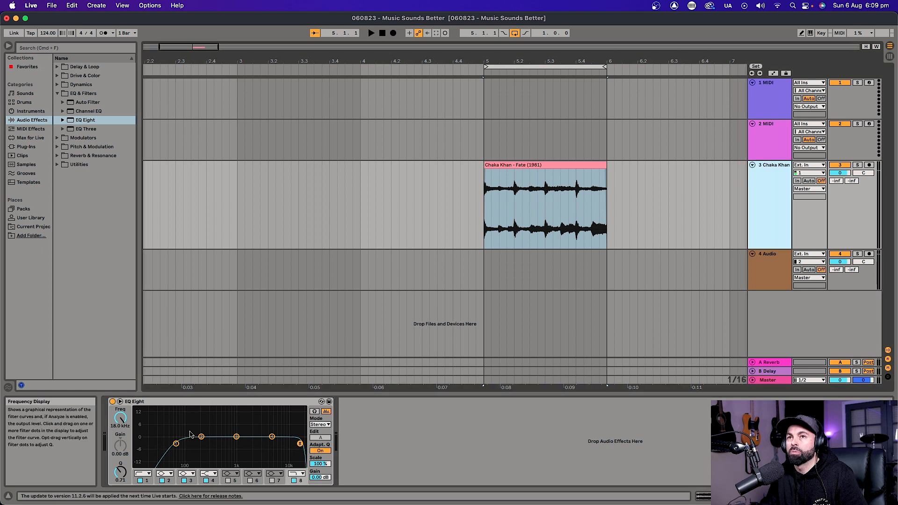
{"action": "mouse_move", "coordinate": [175, 444]}
{"action": "left_mouse_down"}
{"action": "mouse_move", "coordinate": [160, 442]}
{"action": "mouse_move", "coordinate": [199, 443]}
{"action": "mouse_move", "coordinate": [165, 442]}
{"action": "left_mouse_up"}
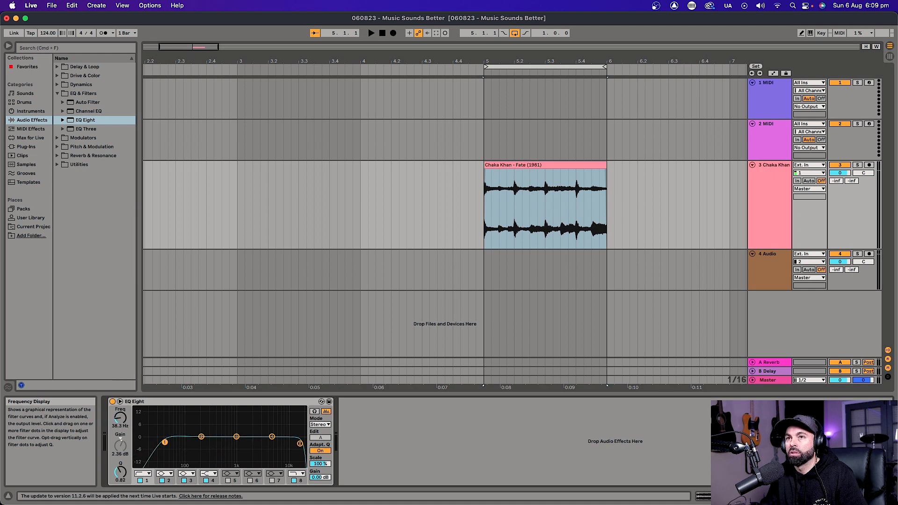
{"action": "left_click_drag", "start_coordinate": [300, 444], "coordinate": [268, 443]}
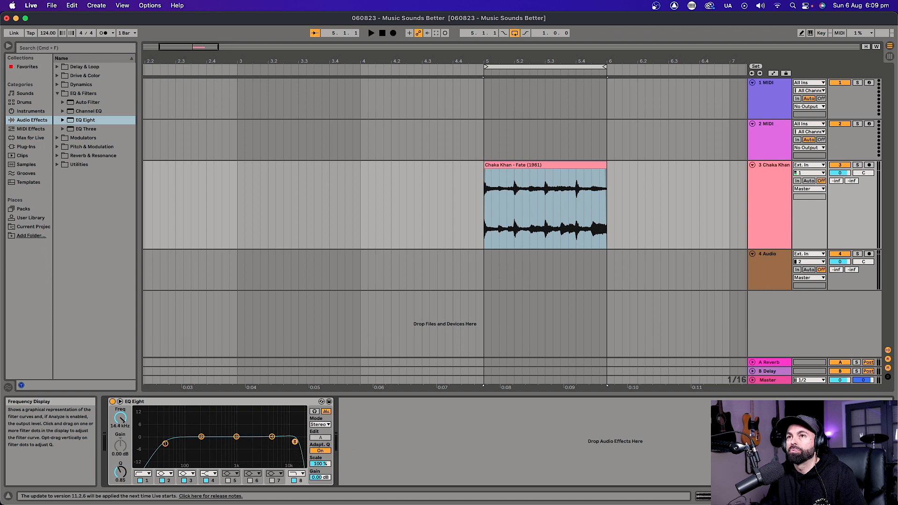
{"action": "key", "text": "space"}
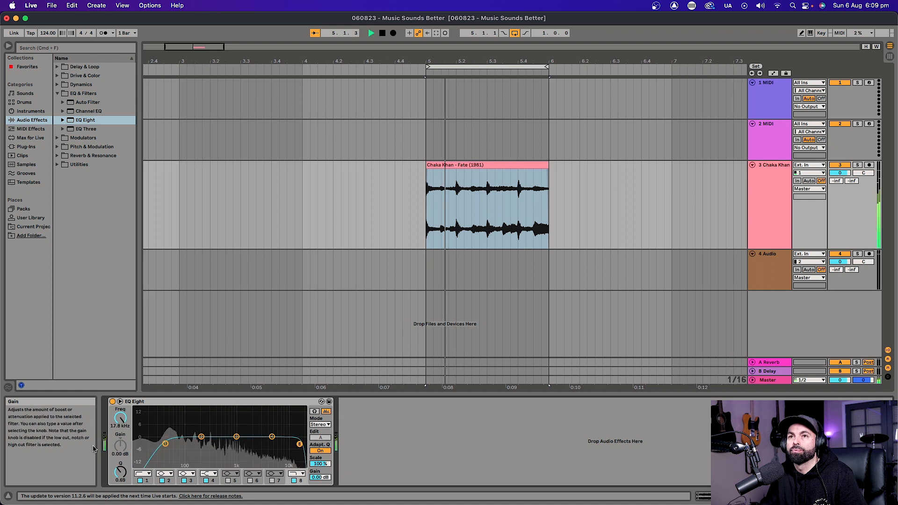
{"action": "mouse_move", "coordinate": [165, 443]}
{"action": "left_mouse_down"}
{"action": "mouse_move", "coordinate": [237, 444]}
{"action": "mouse_move", "coordinate": [168, 443]}
{"action": "left_mouse_up"}
{"action": "mouse_move", "coordinate": [289, 444]}
{"action": "left_mouse_down"}
{"action": "mouse_move", "coordinate": [223, 448]}
{"action": "mouse_move", "coordinate": [286, 443]}
{"action": "left_mouse_up"}
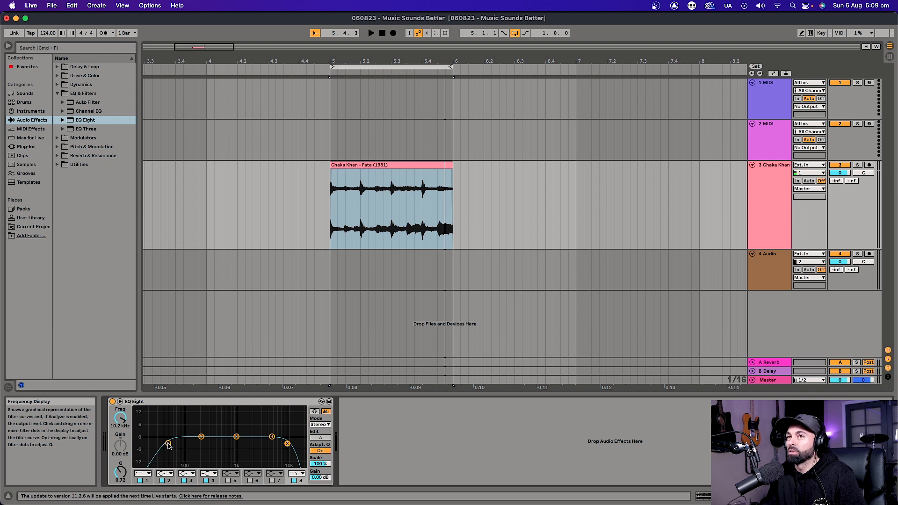
Step: Narrow EQ Eight to the mids with the low cut at about 337 Hz and the high cut at 4.00 kHz, and play the loop
{"action": "left_click_drag", "start_coordinate": [169, 446], "coordinate": [191, 446]}
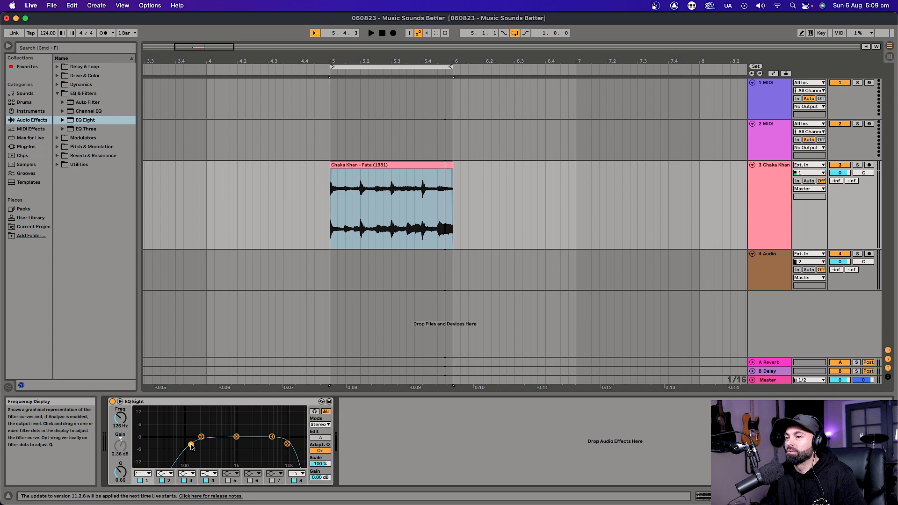
{"action": "left_click_drag", "start_coordinate": [191, 446], "coordinate": [197, 443]}
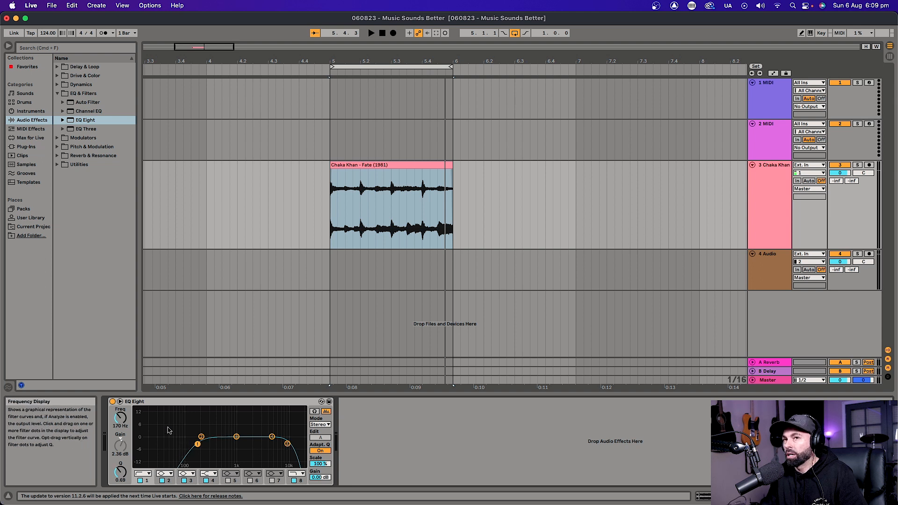
{"action": "left_click_drag", "start_coordinate": [197, 443], "coordinate": [213, 444]}
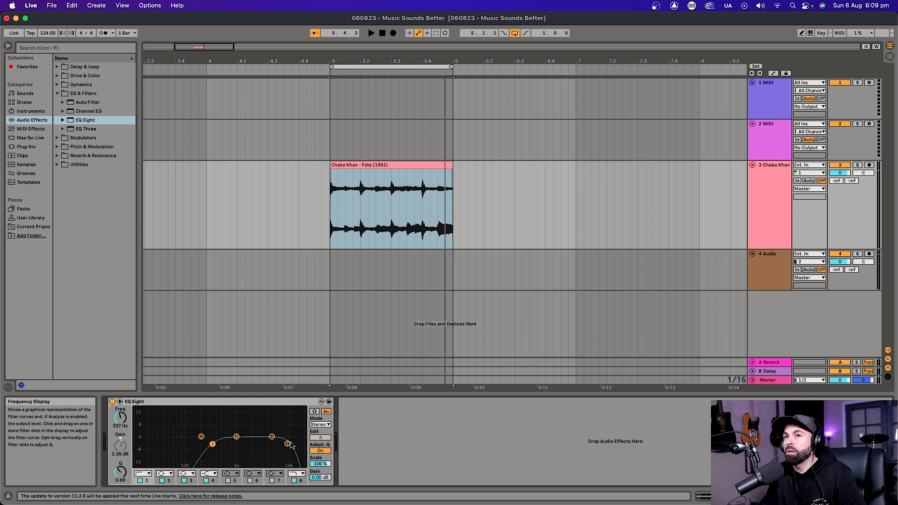
{"action": "left_click_drag", "start_coordinate": [288, 444], "coordinate": [268, 444]}
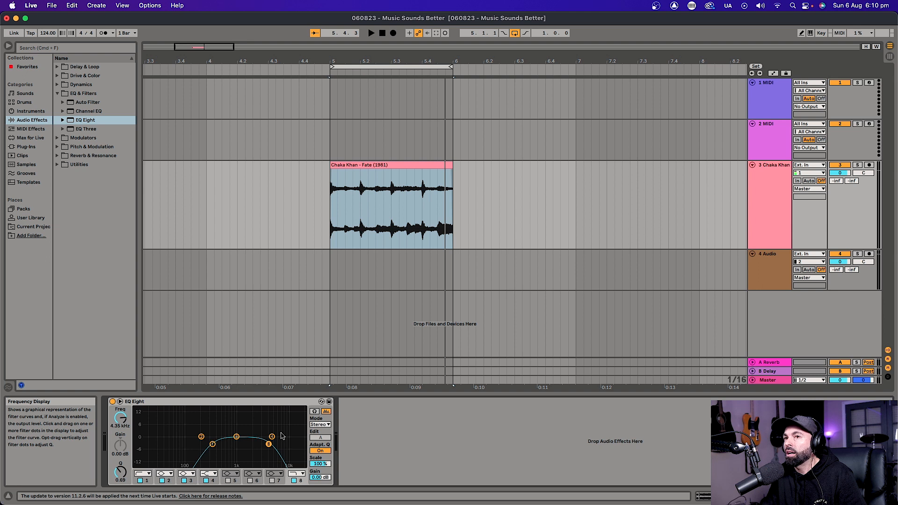
{"action": "left_click_drag", "start_coordinate": [269, 444], "coordinate": [267, 445]}
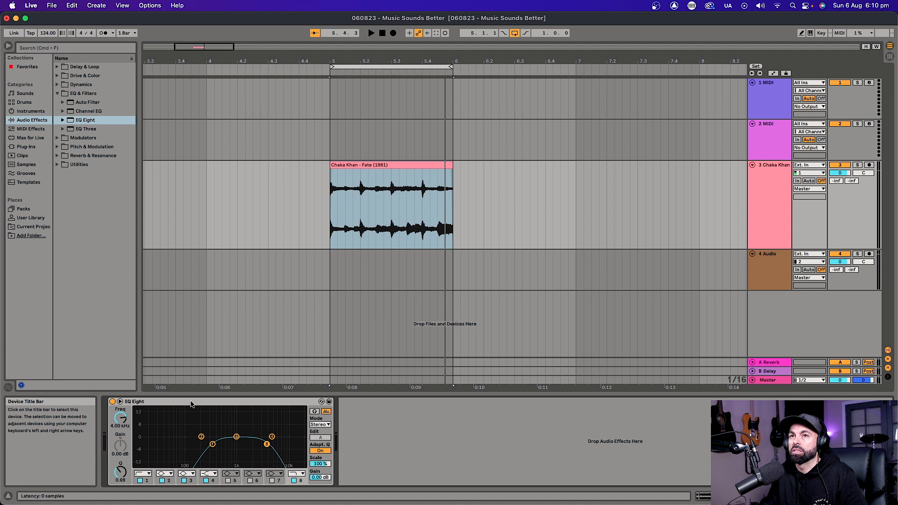
{"action": "key", "text": "space"}
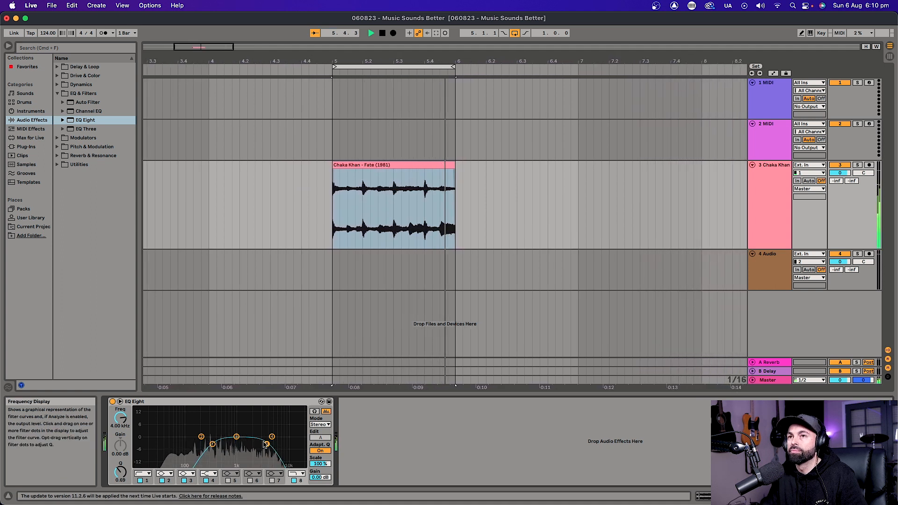
{"action": "left_click", "coordinate": [320, 425]}
{"action": "left_click", "coordinate": [319, 431]}
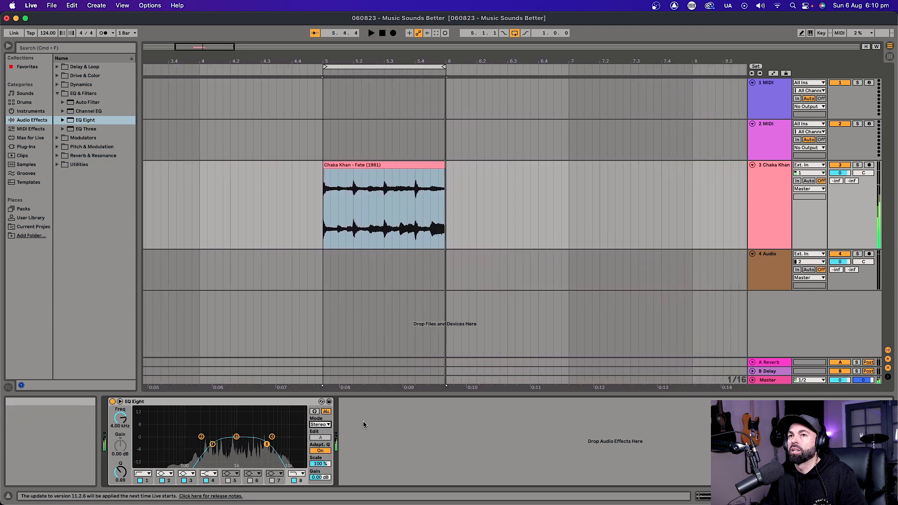
Step: Add a Utility after EQ Eight and turn on its Mono option, comparing the loop's playback with Mono off and on
{"action": "left_click", "coordinate": [57, 164]}
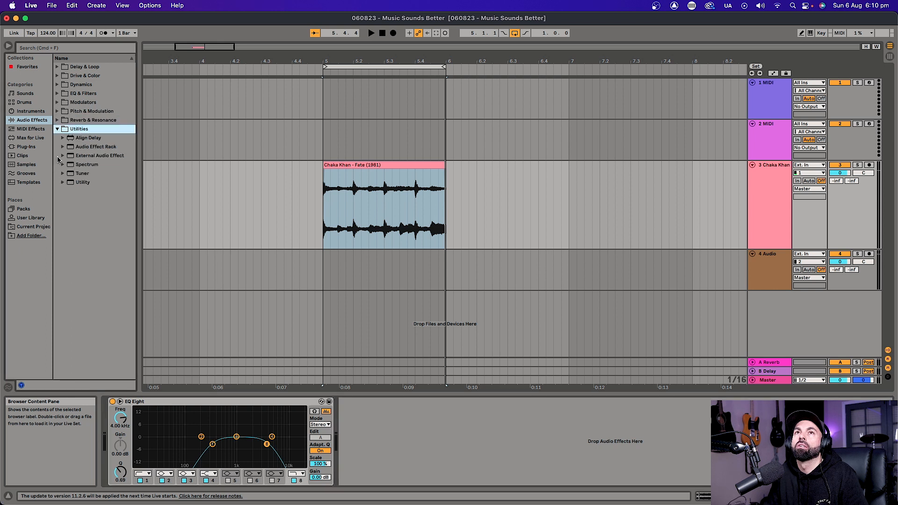
{"action": "double_click", "coordinate": [77, 183]}
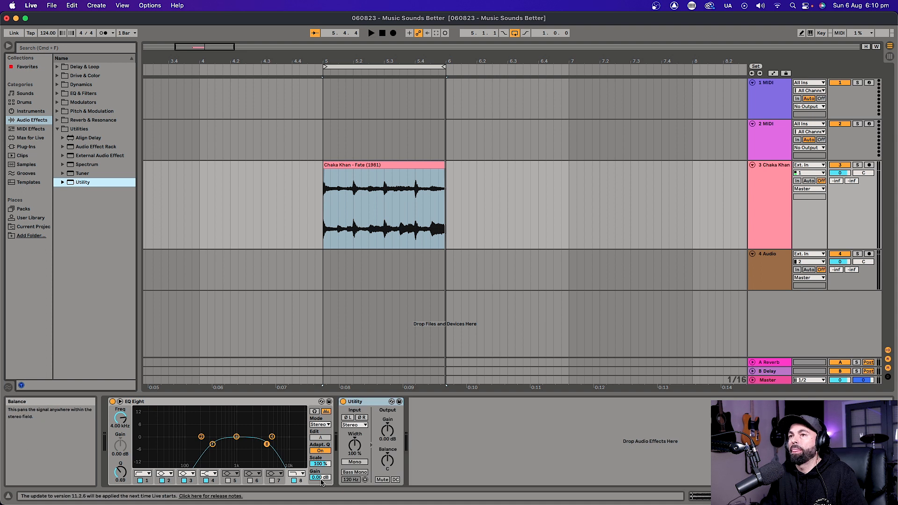
{"action": "left_click", "coordinate": [355, 462]}
{"action": "key", "text": "space"}
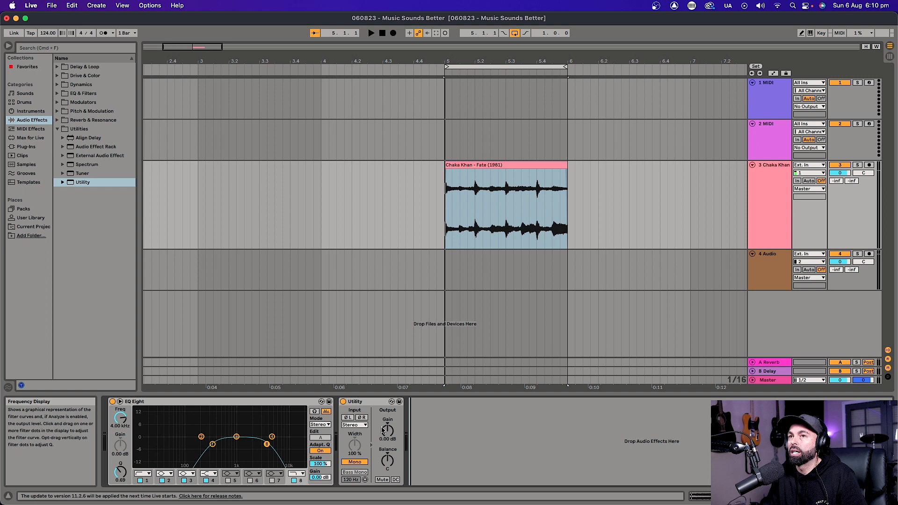
{"action": "left_click", "coordinate": [355, 462]}
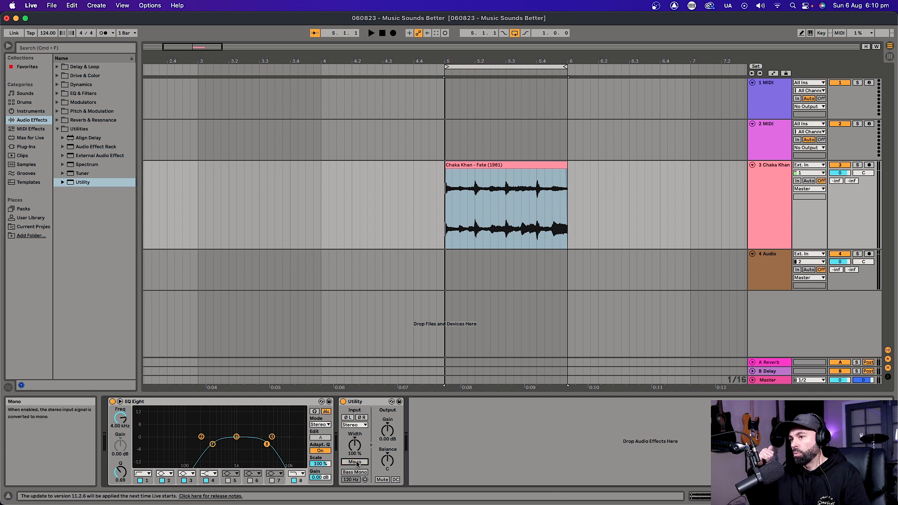
{"action": "key", "text": "space"}
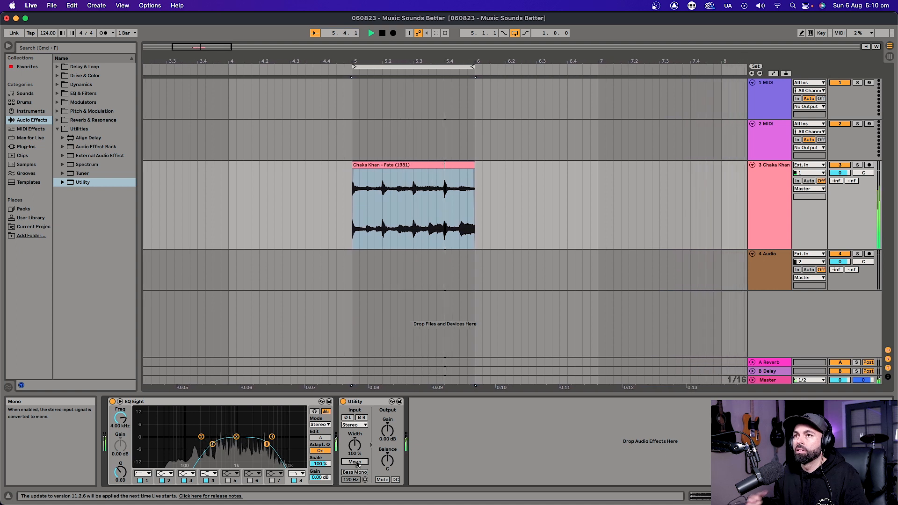
{"action": "left_click", "coordinate": [355, 462]}
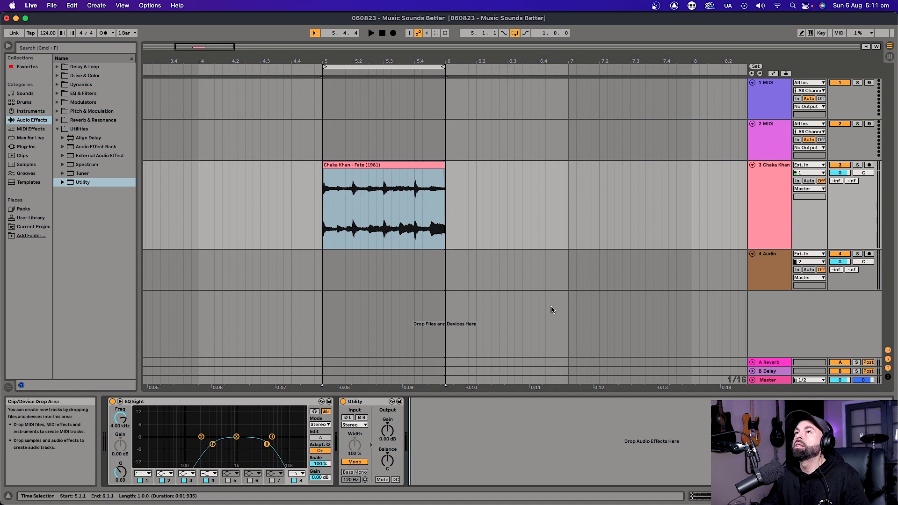
Step: Open the Chaka Khan clip's sample view down to its warp and pitch settings and play the filtered mono loop
{"action": "left_click", "coordinate": [771, 238]}
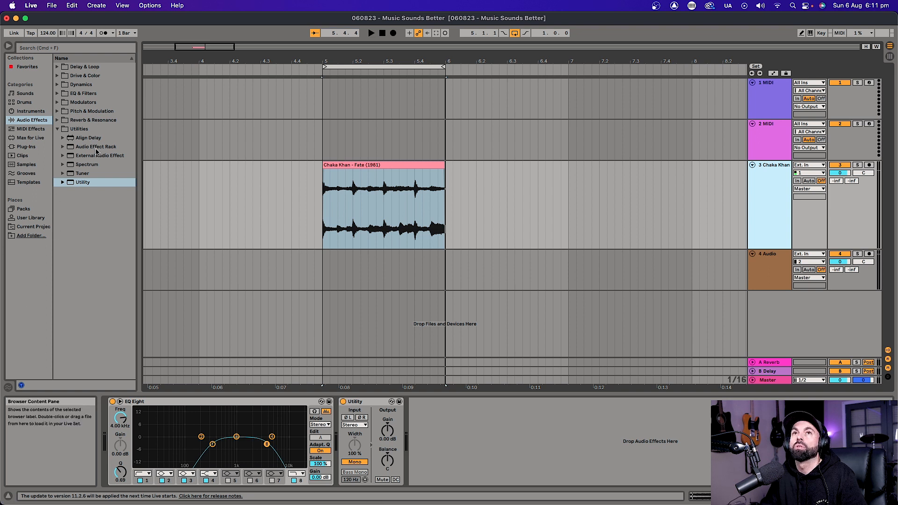
{"action": "left_click", "coordinate": [57, 129]}
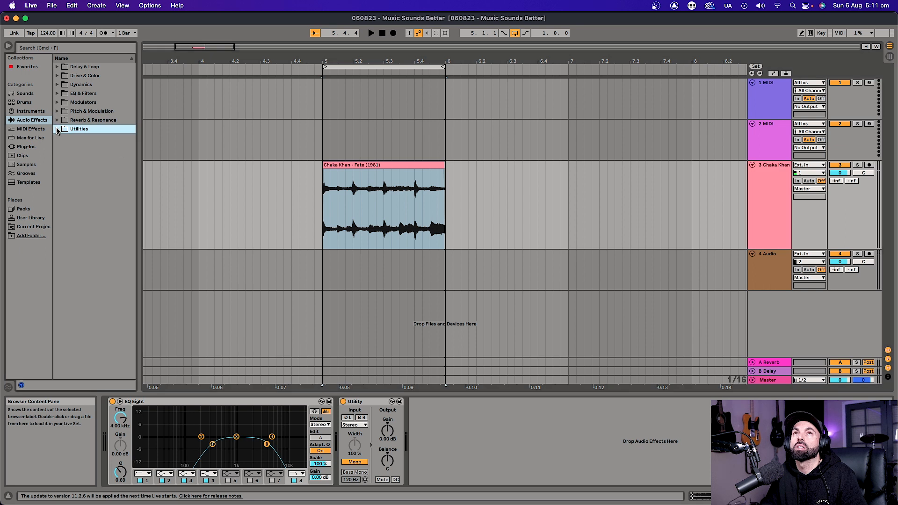
{"action": "left_click", "coordinate": [397, 167]}
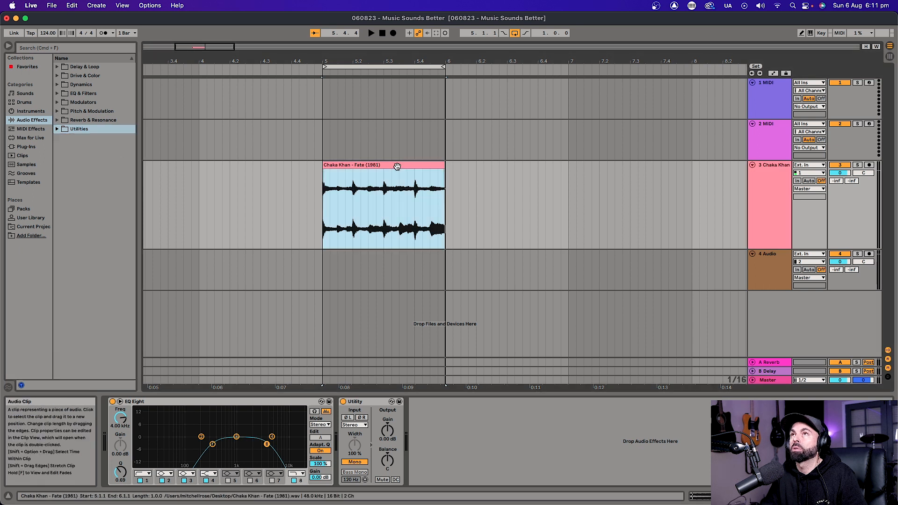
{"action": "scroll", "coordinate": [157, 450], "scroll_direction": "down", "scroll_amount": 1}
{"action": "scroll", "coordinate": [156, 450], "scroll_direction": "down", "scroll_amount": 2}
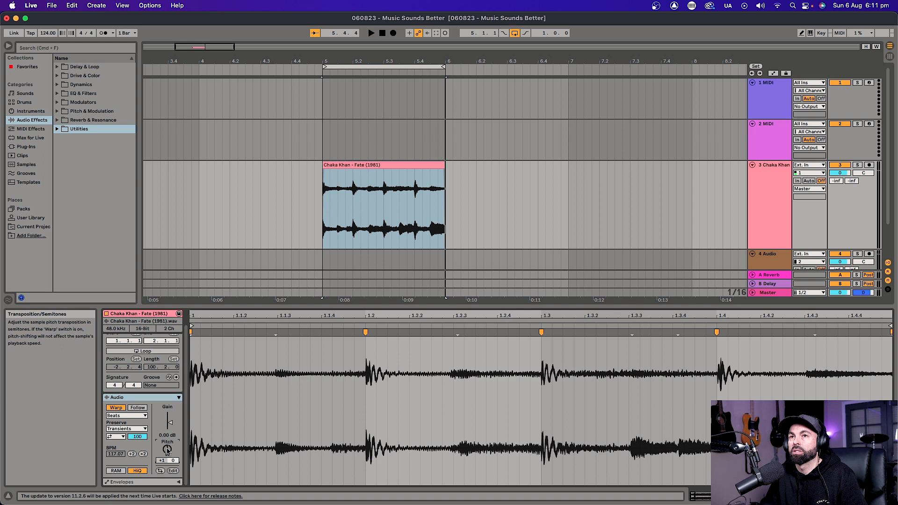
{"action": "key", "text": "space"}
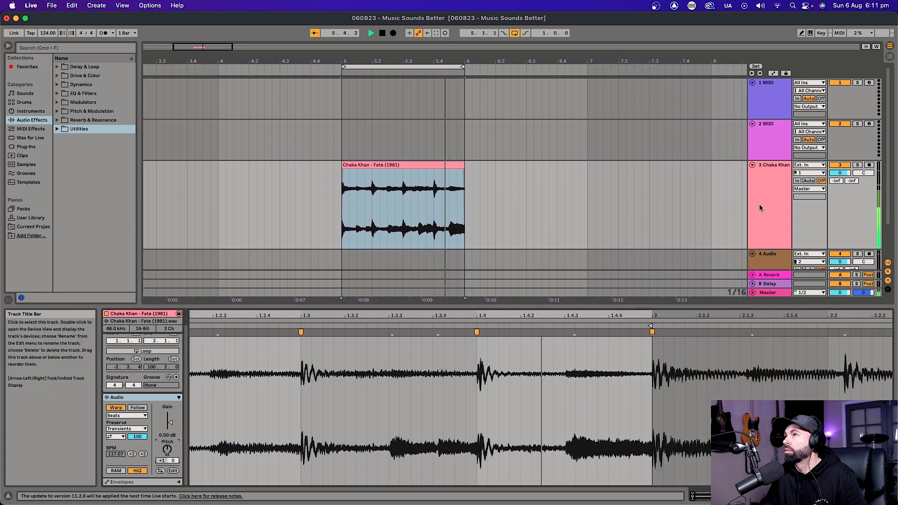
{"action": "left_click", "coordinate": [759, 204]}
{"action": "key", "text": "space"}
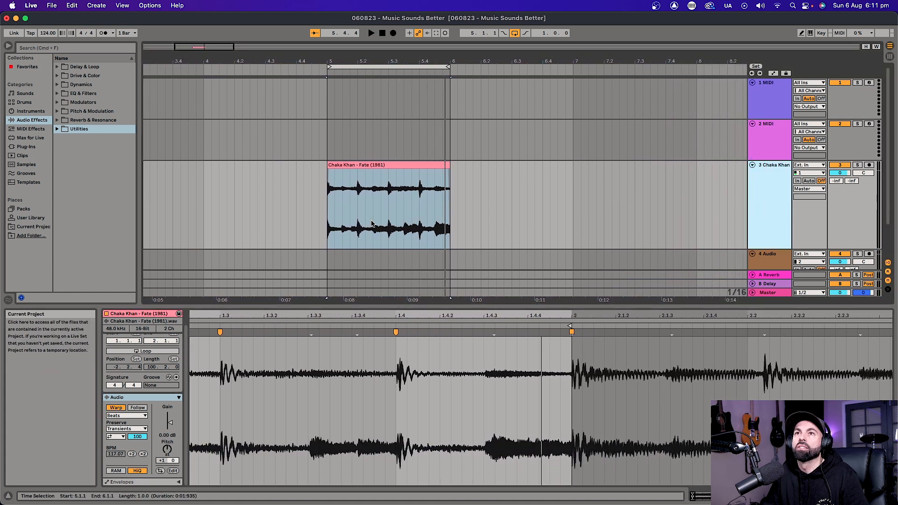
Step: Load the 909 Core Kit drum preset onto the first MIDI track
{"action": "left_click_drag", "start_coordinate": [630, 306], "coordinate": [627, 367]}
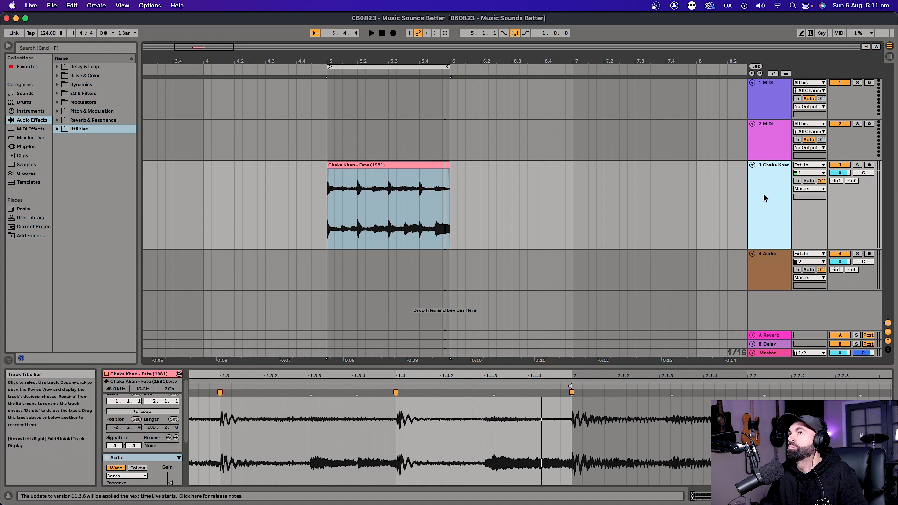
{"action": "left_click", "coordinate": [775, 111]}
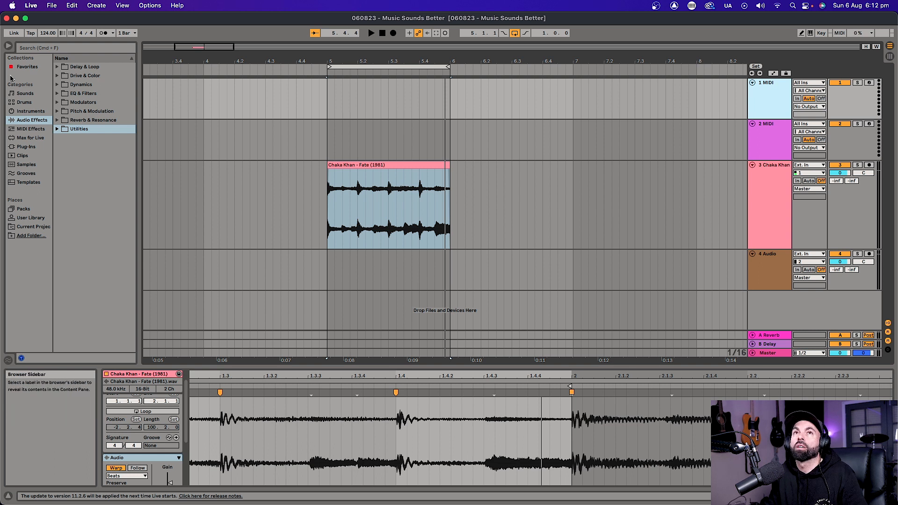
{"action": "left_click", "coordinate": [24, 102]}
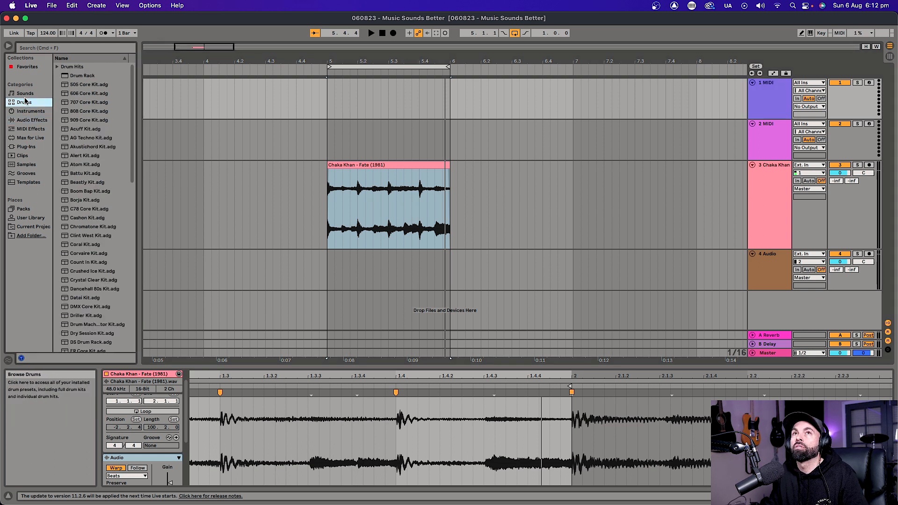
{"action": "left_click", "coordinate": [78, 121]}
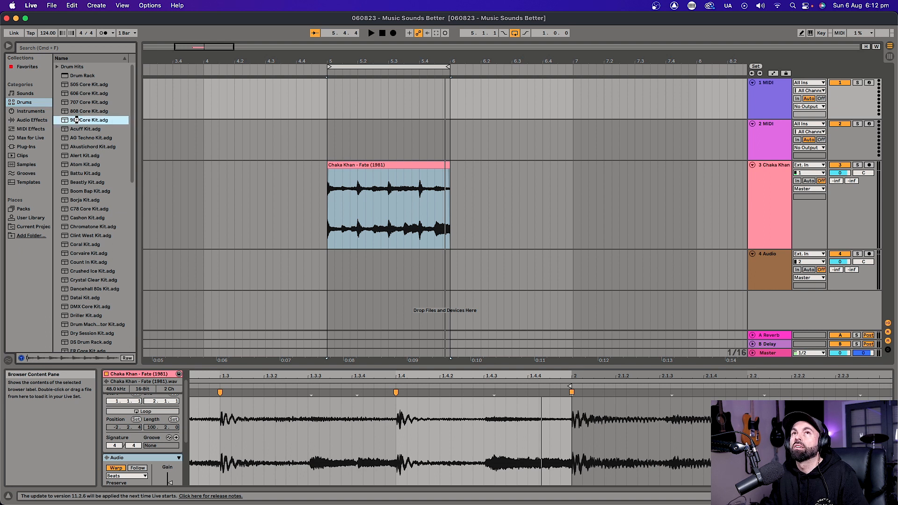
{"action": "double_click", "coordinate": [77, 119]}
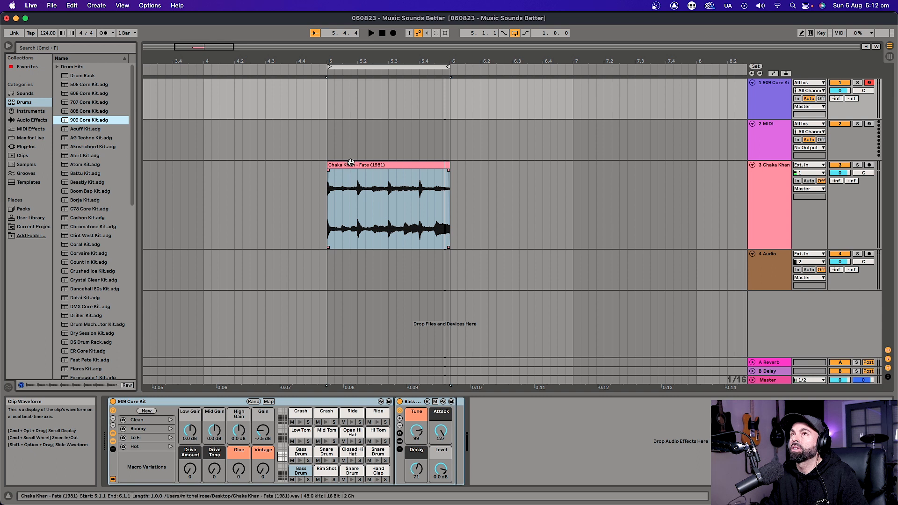
Step: Duplicate the one-bar Chaka Khan clip four times so it repeats from bar 5 through bar 9
{"action": "left_click", "coordinate": [390, 173]}
{"action": "left_click", "coordinate": [382, 159]}
{"action": "left_click", "coordinate": [381, 163]}
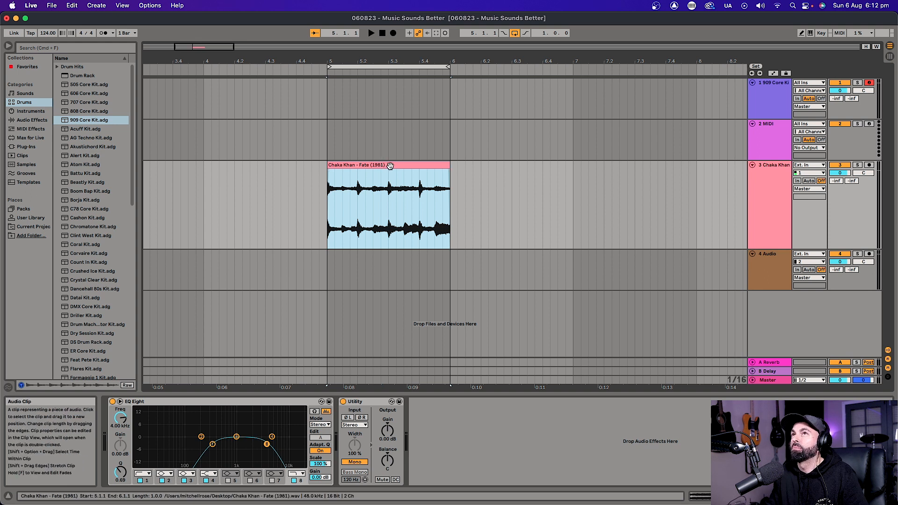
{"action": "key", "text": "super+d"}
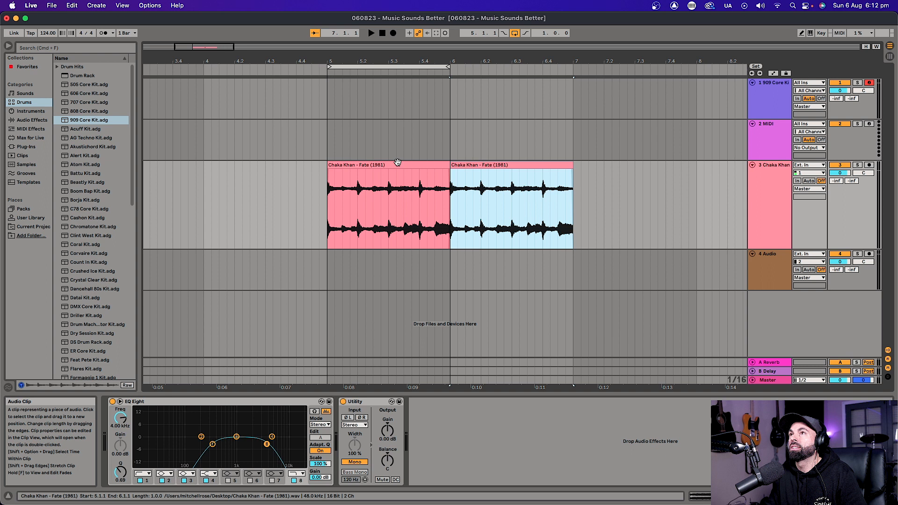
{"action": "key", "text": "super+d"}
{"action": "key", "text": "super+d"}
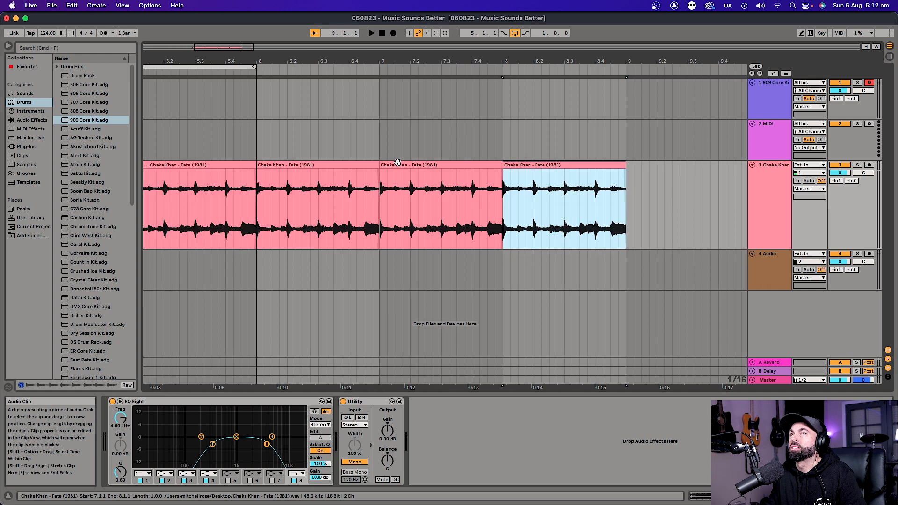
{"action": "key", "text": "super+d"}
{"action": "key", "text": "minus"}
{"action": "key", "text": "minus"}
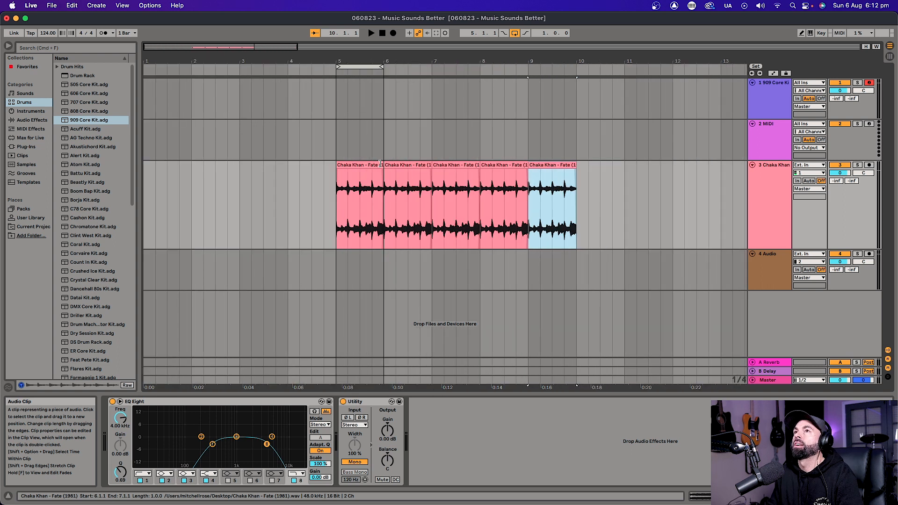
Step: Play the repeated Chaka Khan clips from the start of bar 5
{"action": "left_click", "coordinate": [336, 186]}
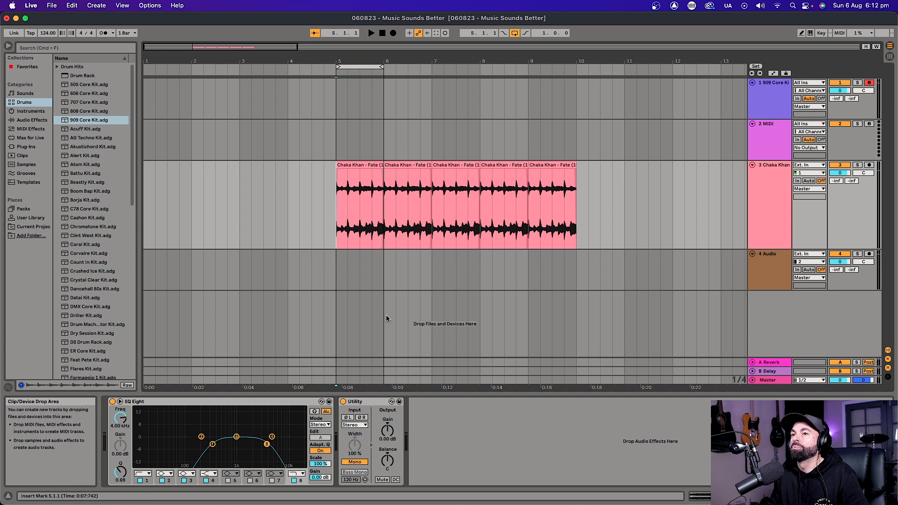
{"action": "key", "text": "space"}
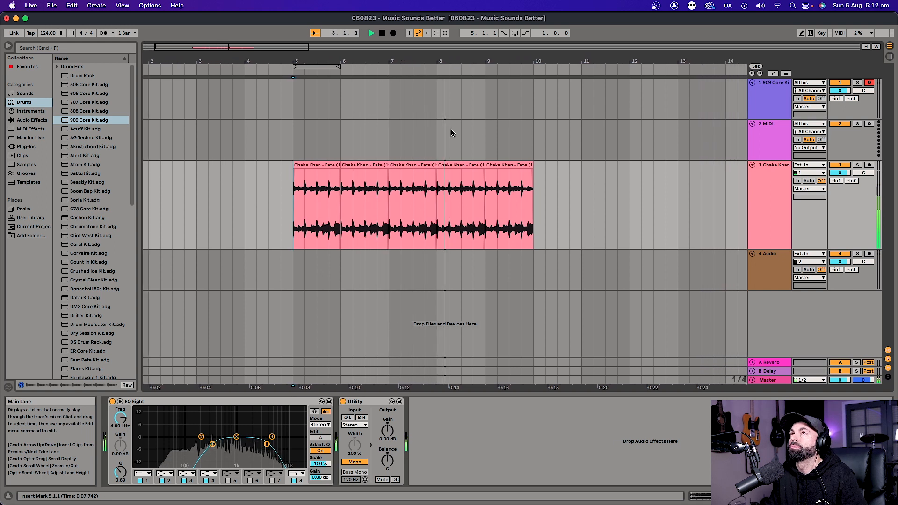
{"action": "key", "text": "space"}
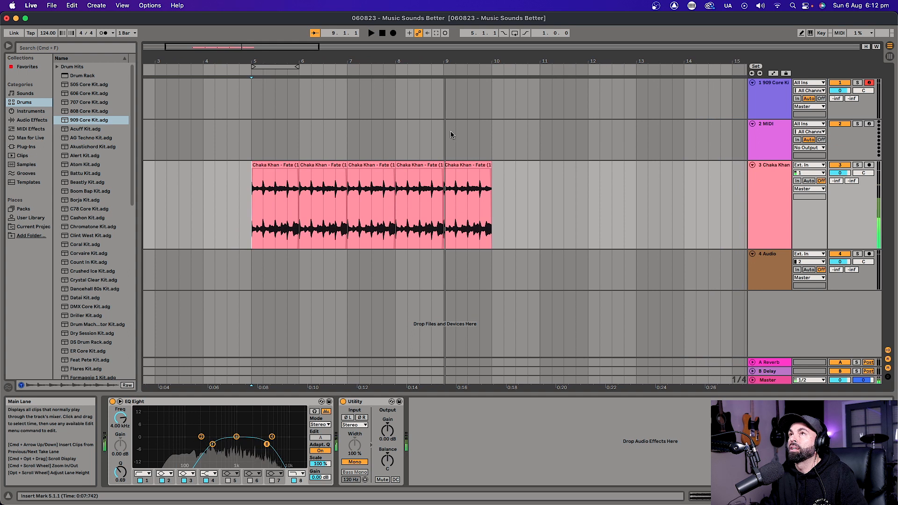
Step: Insert an empty one-bar MIDI clip at bar 9 on the 909 Core Kit track
{"action": "left_click", "coordinate": [447, 135]}
{"action": "left_click_drag", "start_coordinate": [445, 92], "coordinate": [487, 93]}
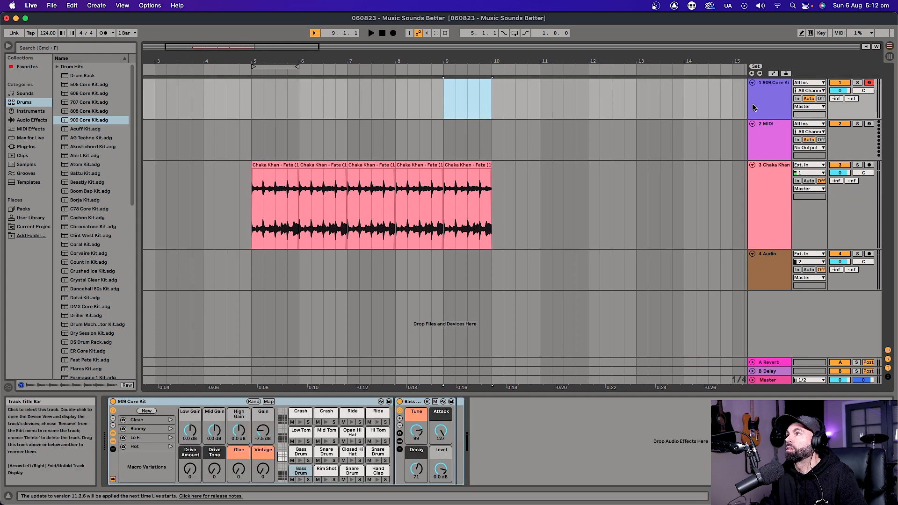
{"action": "left_click", "coordinate": [758, 100]}
{"action": "left_click_drag", "start_coordinate": [444, 94], "coordinate": [495, 98]}
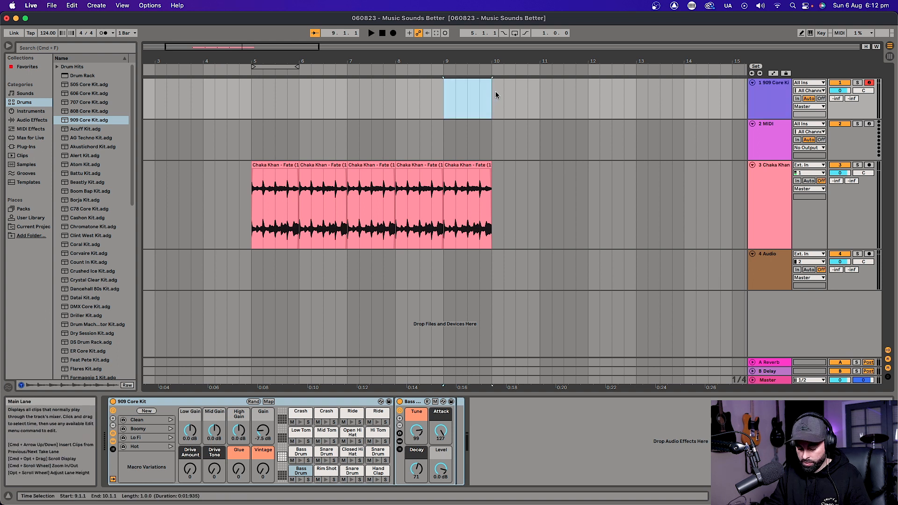
{"action": "key", "text": "super+shift+m"}
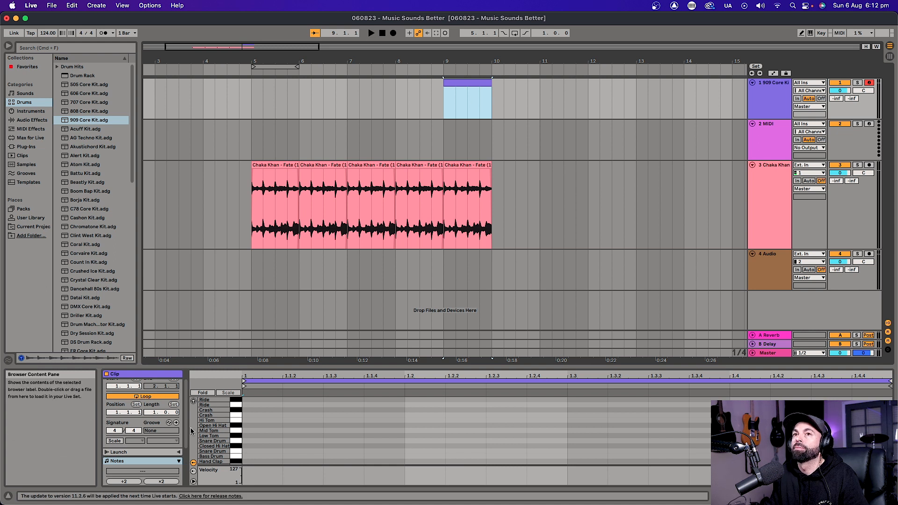
Step: Enlarge the drum clip's note editor, with note preview on and a 1/4 grid
{"action": "left_click", "coordinate": [193, 401]}
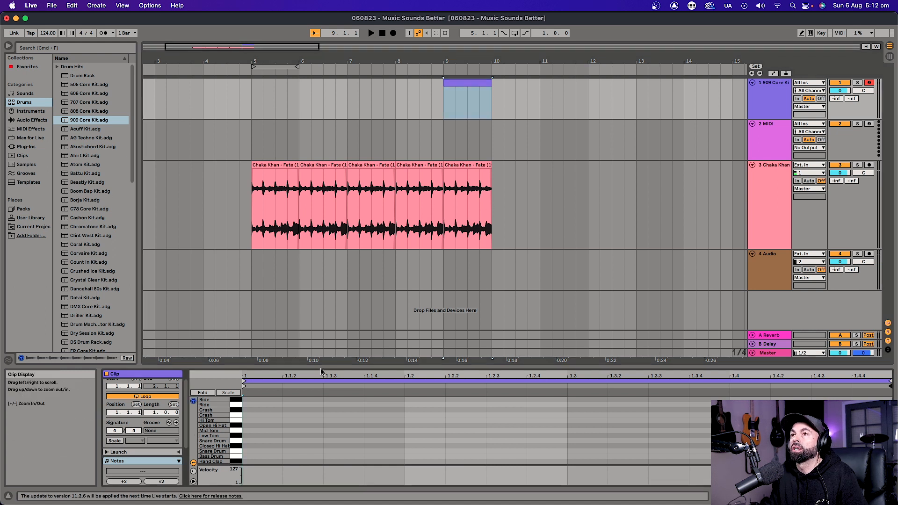
{"action": "left_click_drag", "start_coordinate": [321, 371], "coordinate": [330, 252]}
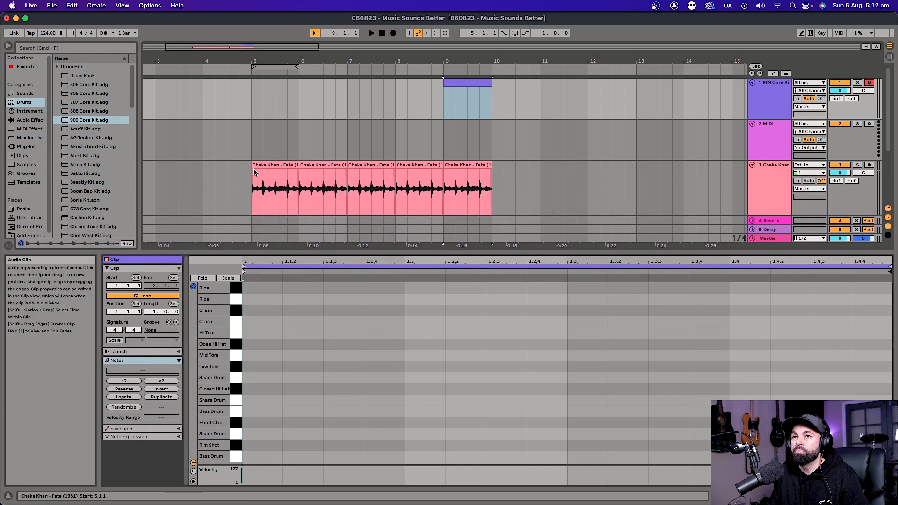
{"action": "right_click", "coordinate": [306, 342]}
{"action": "left_click", "coordinate": [342, 315]}
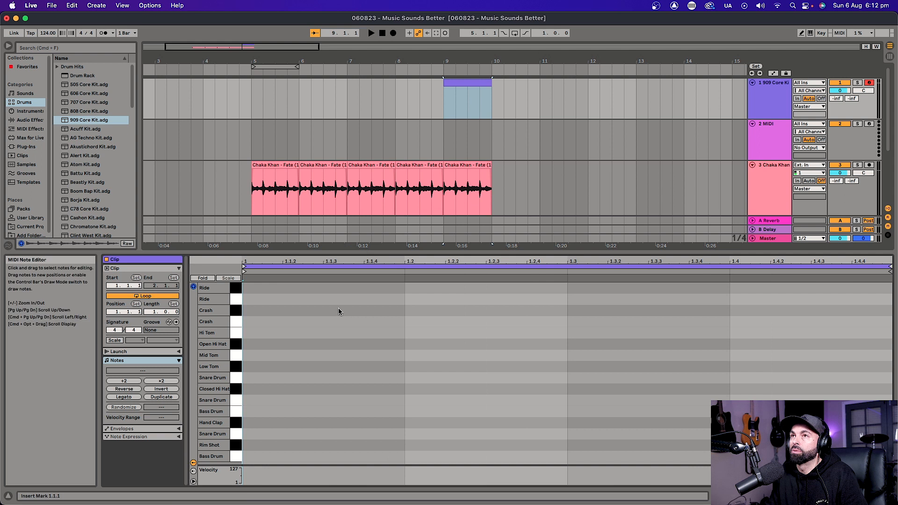
Step: Audition the kit's bass drum, snare and hand clap sounds, and place a quarter-note Bass Drum hit on beat 1
{"action": "left_click", "coordinate": [239, 458]}
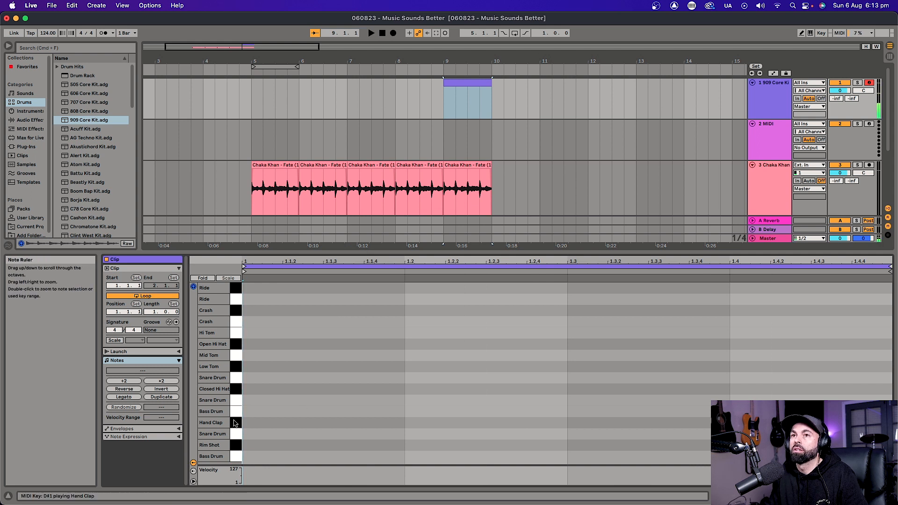
{"action": "left_click", "coordinate": [236, 433]}
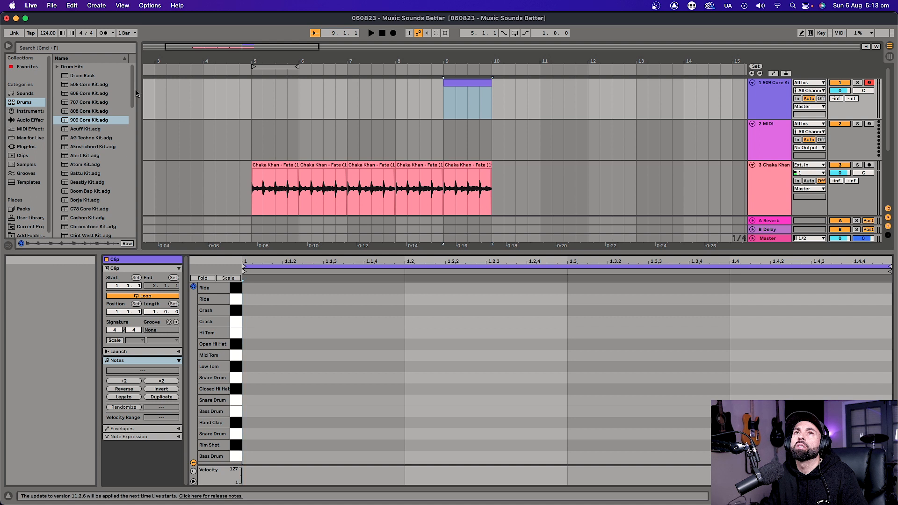
{"action": "left_click_drag", "start_coordinate": [132, 97], "coordinate": [135, 54]}
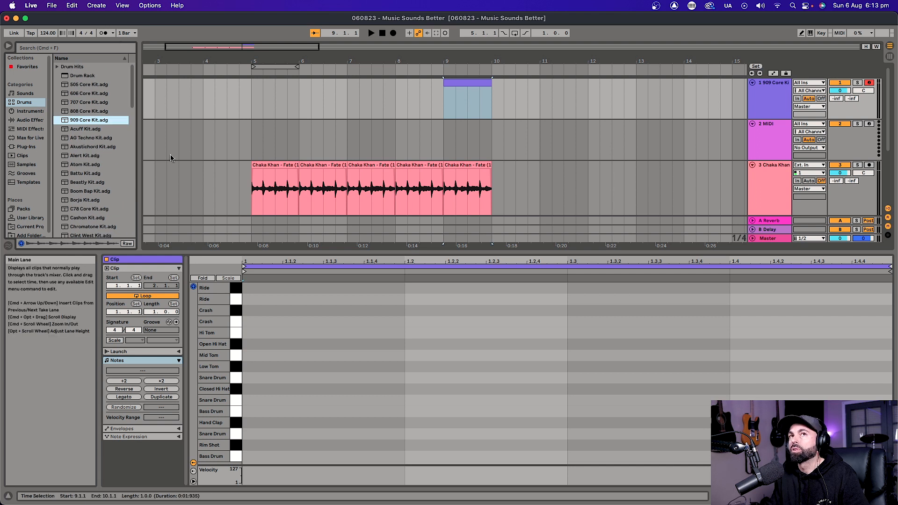
{"action": "left_click", "coordinate": [256, 338]}
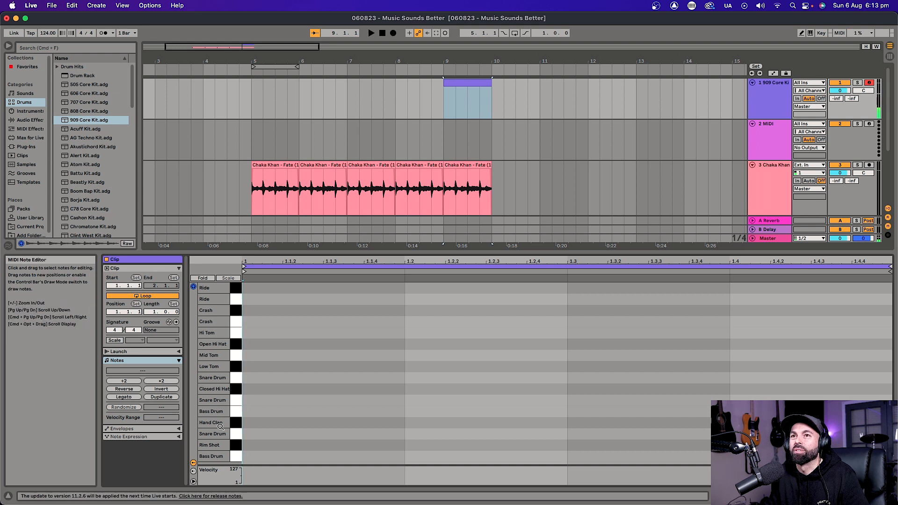
{"action": "left_click", "coordinate": [234, 412]}
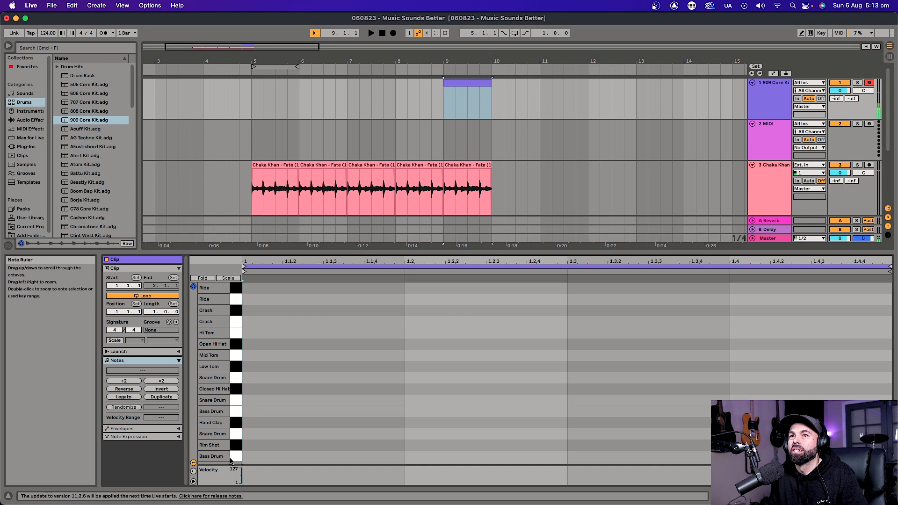
{"action": "double_click", "coordinate": [301, 459]}
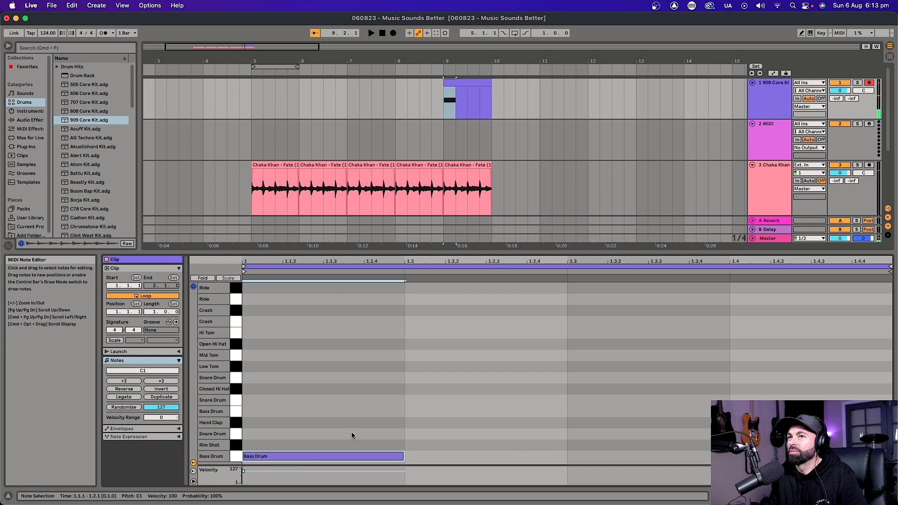
{"action": "double_click", "coordinate": [470, 457]}
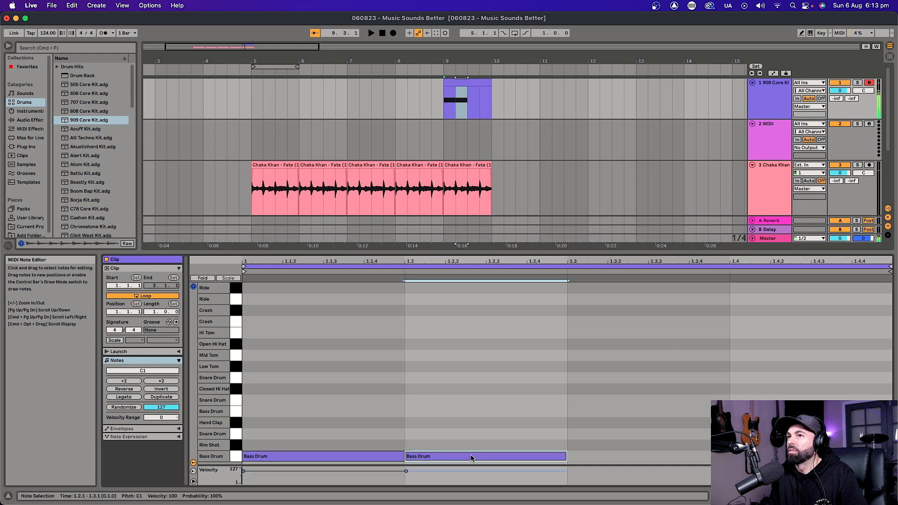
{"action": "double_click", "coordinate": [594, 456]}
{"action": "key", "text": "super+d"}
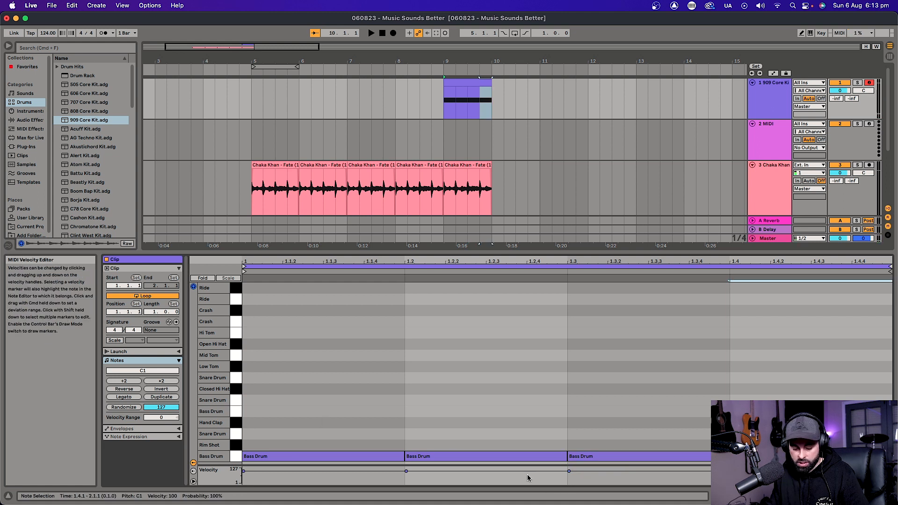
{"action": "key", "text": "super+z"}
{"action": "key", "text": "super+z"}
{"action": "key", "text": "super+z"}
Step: Duplicate the beat 1 Bass Drum note onto beats 2, 3 and 4, and play the pattern
{"action": "left_click", "coordinate": [341, 455]}
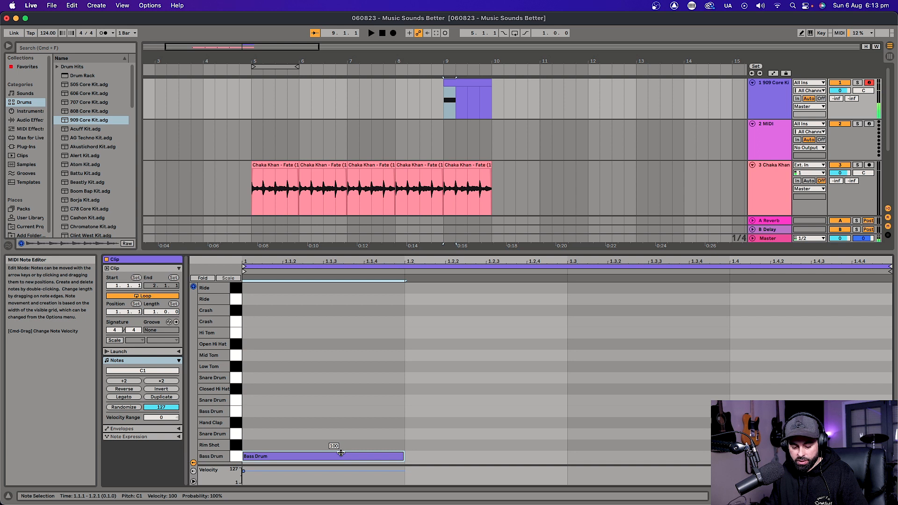
{"action": "key", "text": "super+d"}
{"action": "key", "text": "super+d"}
{"action": "key", "text": "super+d"}
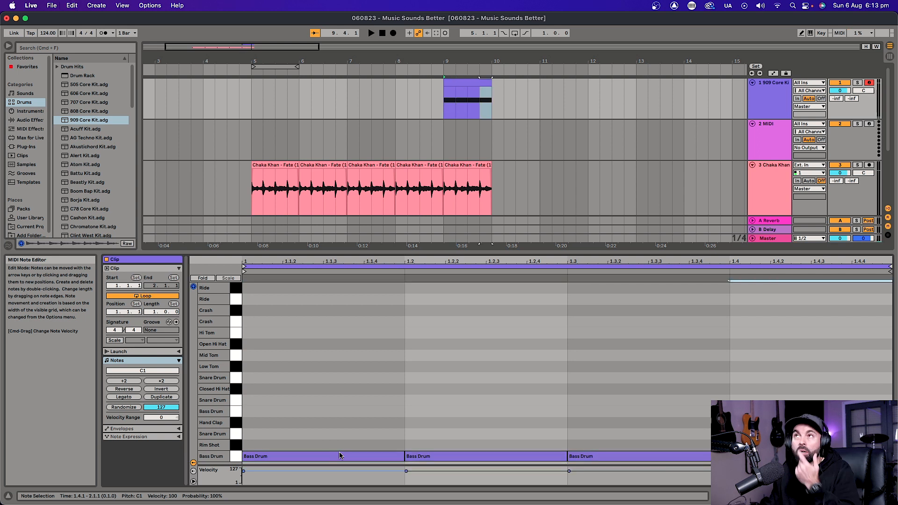
{"action": "key", "text": "space"}
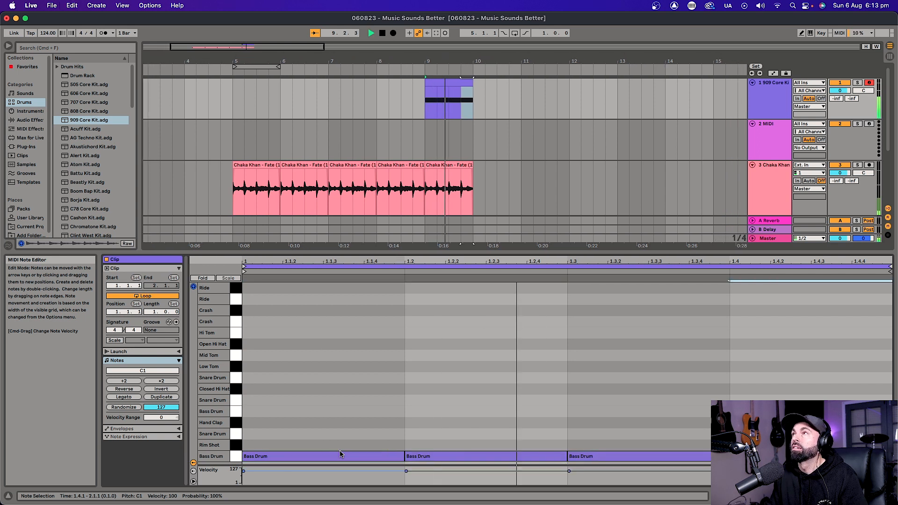
{"action": "key", "text": "space"}
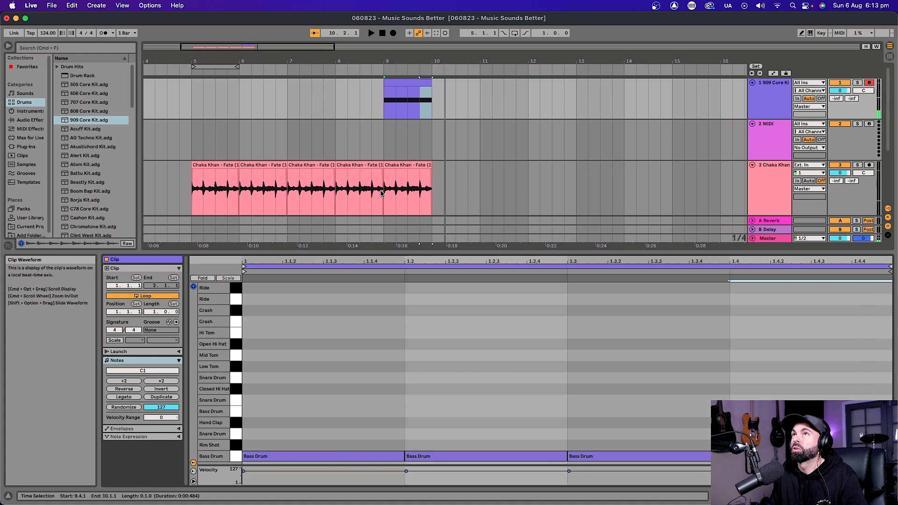
Step: Set the arrangement loop to the drum clip in bar 9 and play the kick with the sample
{"action": "left_click", "coordinate": [408, 81]}
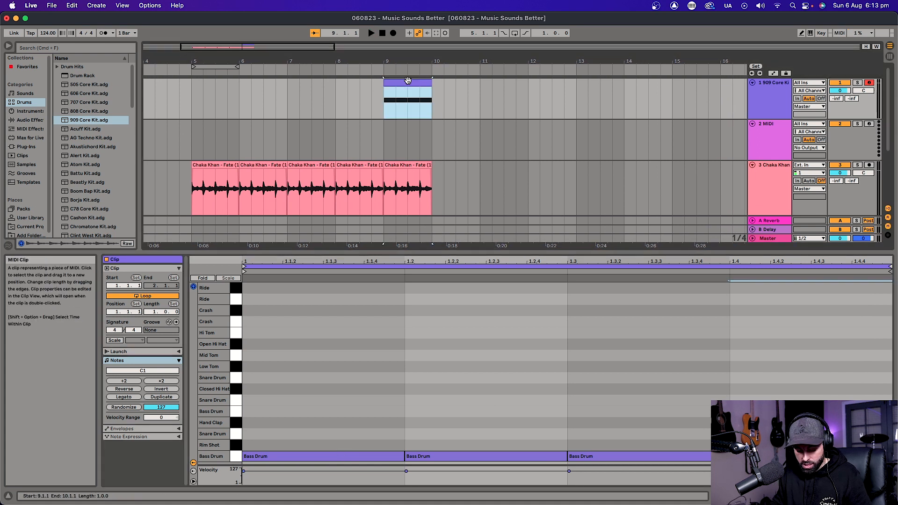
{"action": "key", "text": "super+l"}
{"action": "key", "text": "space"}
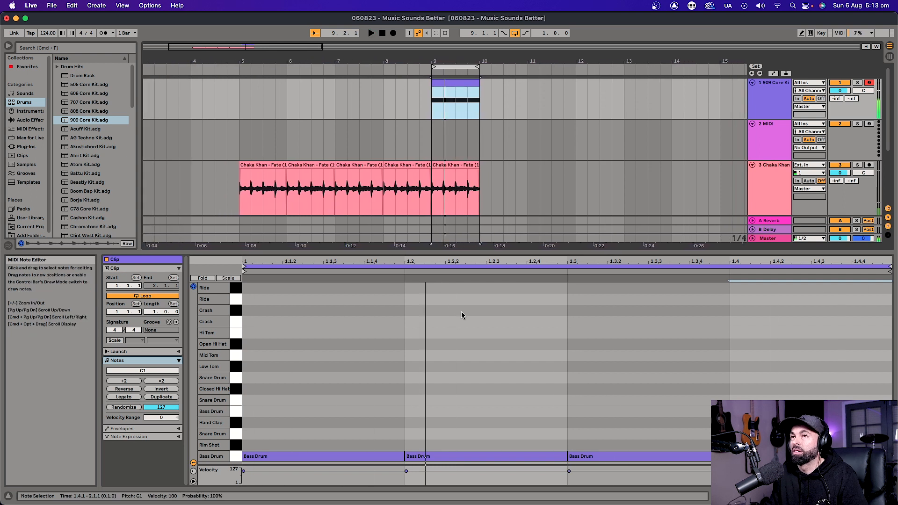
Step: Rename the first 909 Core Kit track to Kick
{"action": "left_click", "coordinate": [777, 96]}
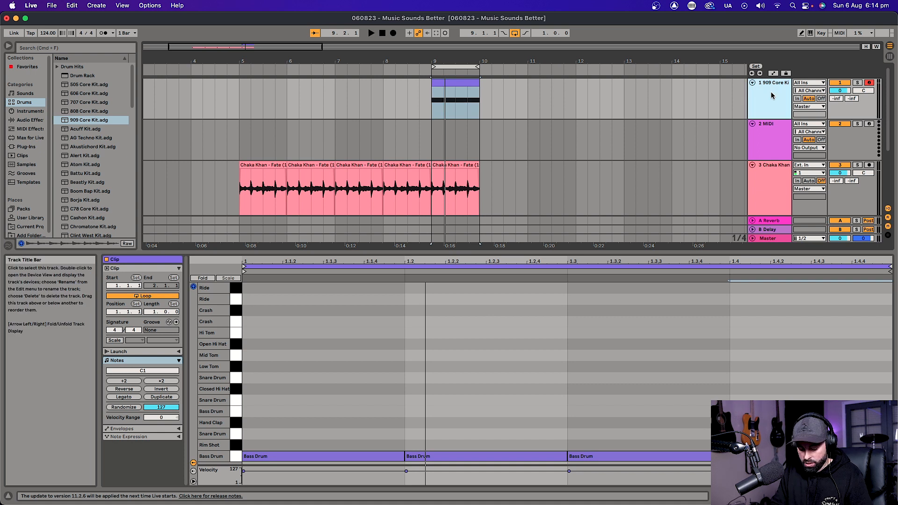
{"action": "key", "text": "super+r"}
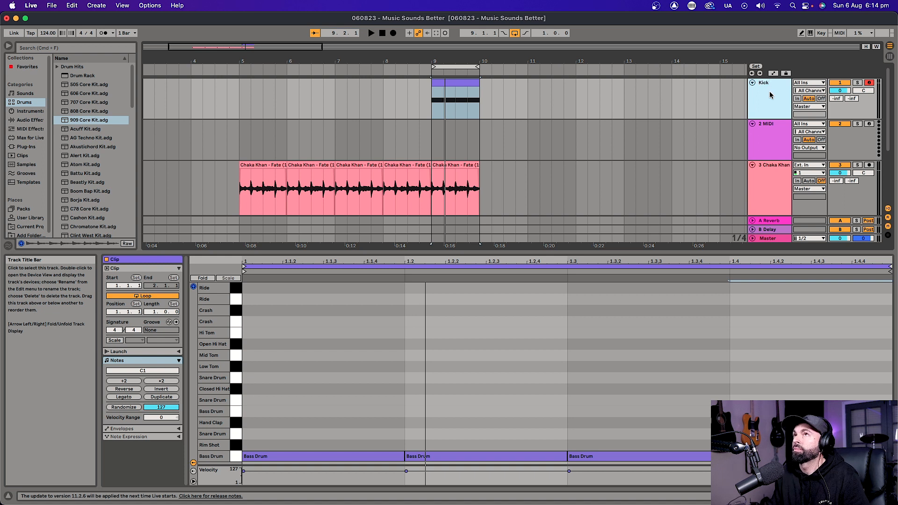
Step: Insert an empty one-bar MIDI clip at bar 9 on the second MIDI track
{"action": "left_click", "coordinate": [755, 140]}
{"action": "left_click_drag", "start_coordinate": [428, 134], "coordinate": [478, 136]}
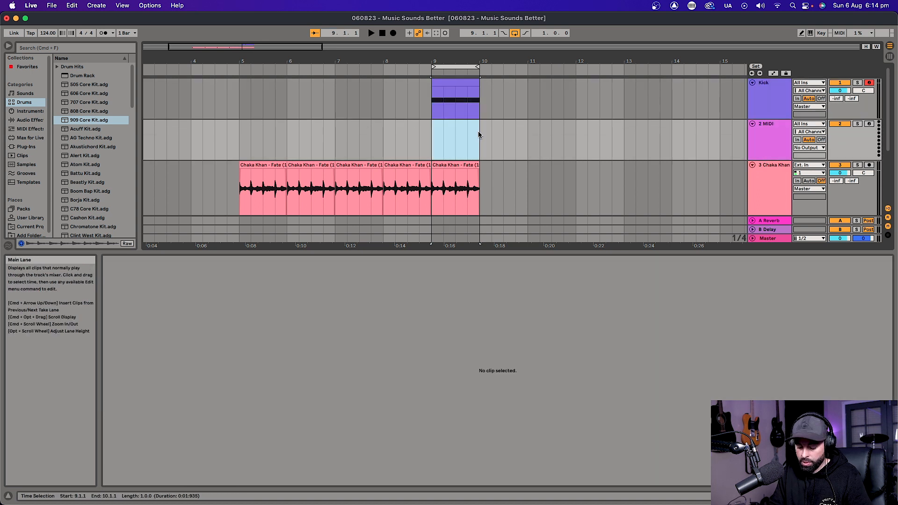
{"action": "key", "text": "super+shift+m"}
Step: Set the second MIDI clip's note grid to 1/8 and load another 909 Core Kit onto its track
{"action": "right_click", "coordinate": [411, 333]}
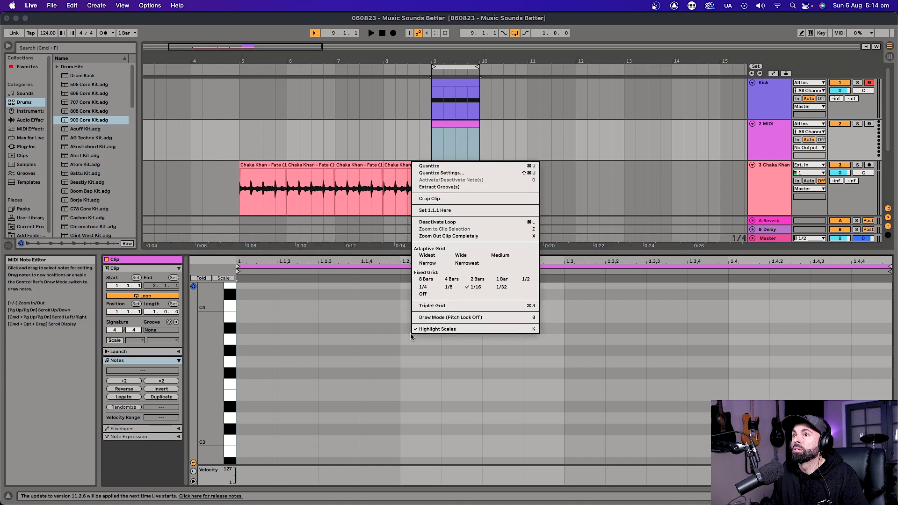
{"action": "left_click", "coordinate": [446, 290]}
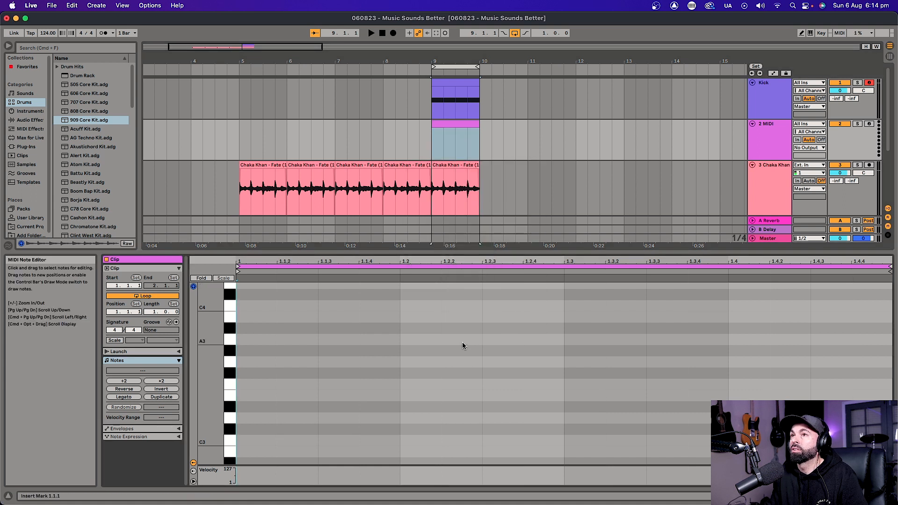
{"action": "right_click", "coordinate": [440, 344]}
{"action": "left_click", "coordinate": [478, 298]}
{"action": "right_click", "coordinate": [435, 355]}
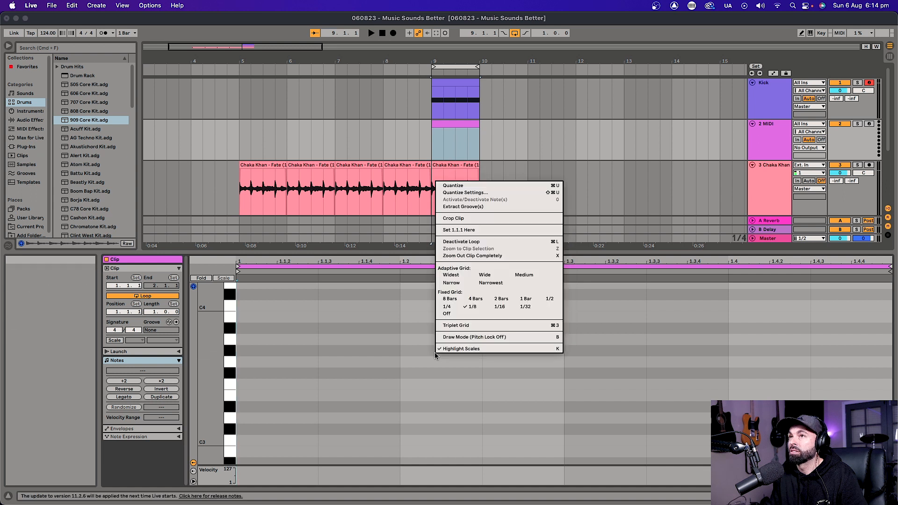
{"action": "left_click", "coordinate": [477, 307]}
{"action": "left_click", "coordinate": [394, 315]}
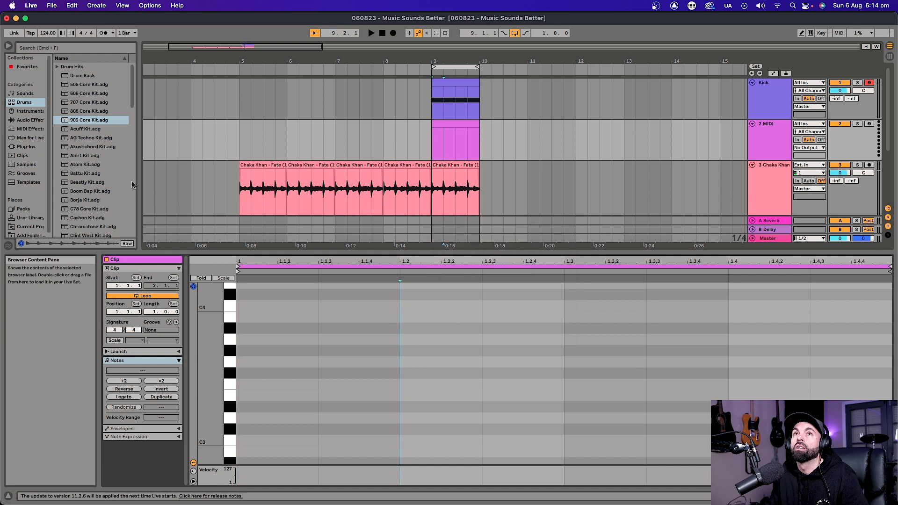
{"action": "double_click", "coordinate": [96, 121]}
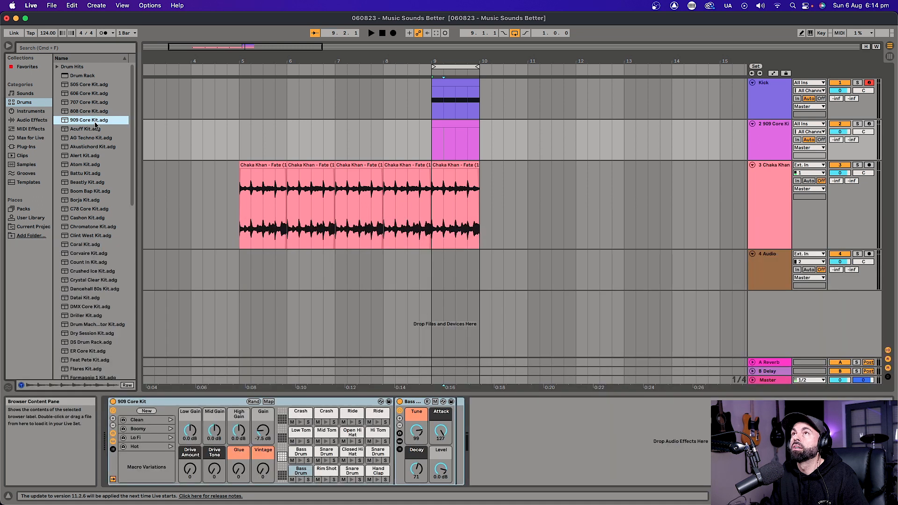
Step: Rename the second 909 Core Kit track as Snare and open its clip for note editing
{"action": "left_click", "coordinate": [777, 141]}
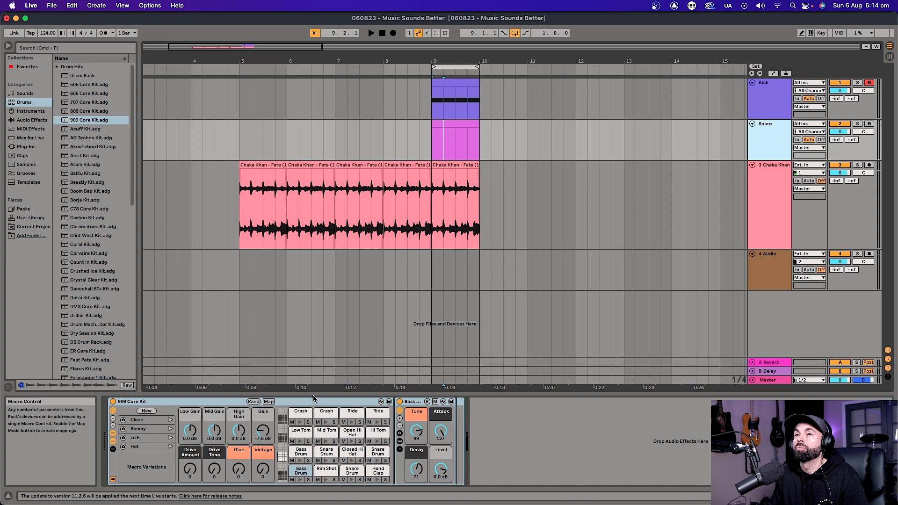
{"action": "double_click", "coordinate": [452, 122]}
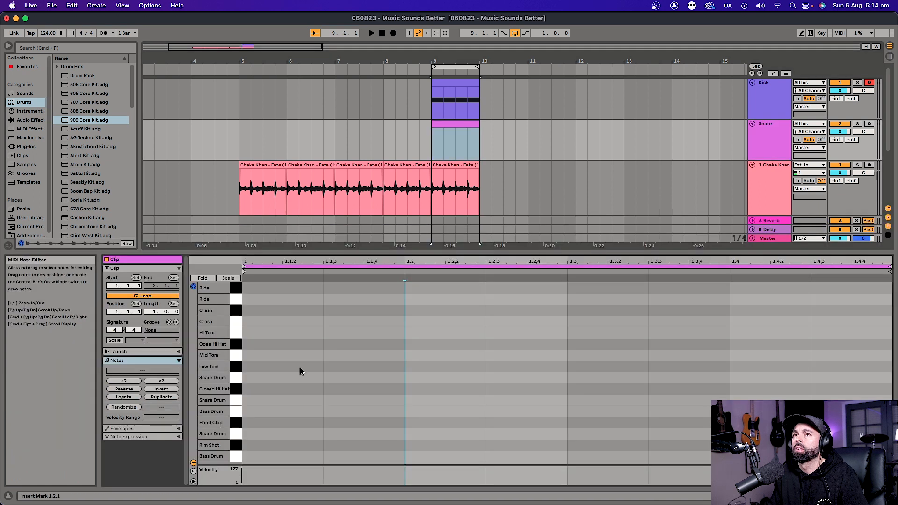
Step: Set the Snare clip's note editor to a fixed 1/4 grid
{"action": "right_click", "coordinate": [365, 376]}
{"action": "left_click", "coordinate": [282, 366]}
{"action": "right_click", "coordinate": [396, 361]}
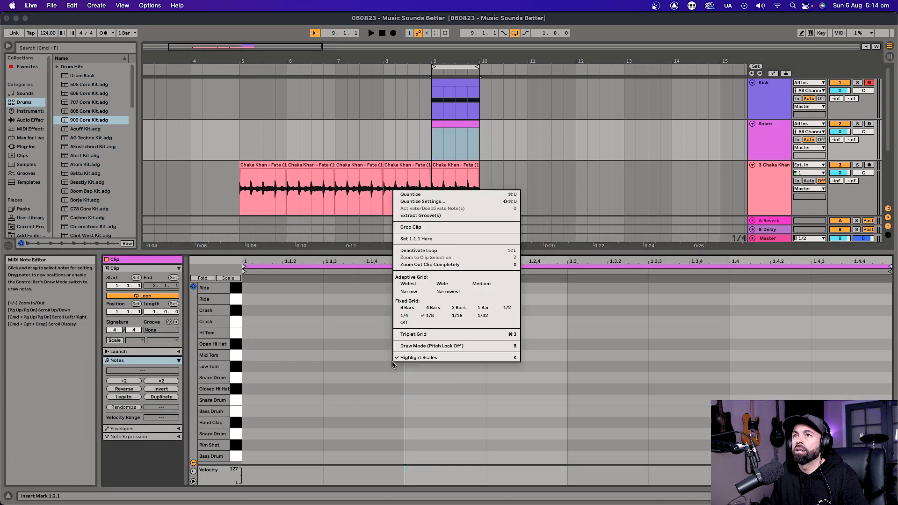
{"action": "left_click", "coordinate": [430, 318]}
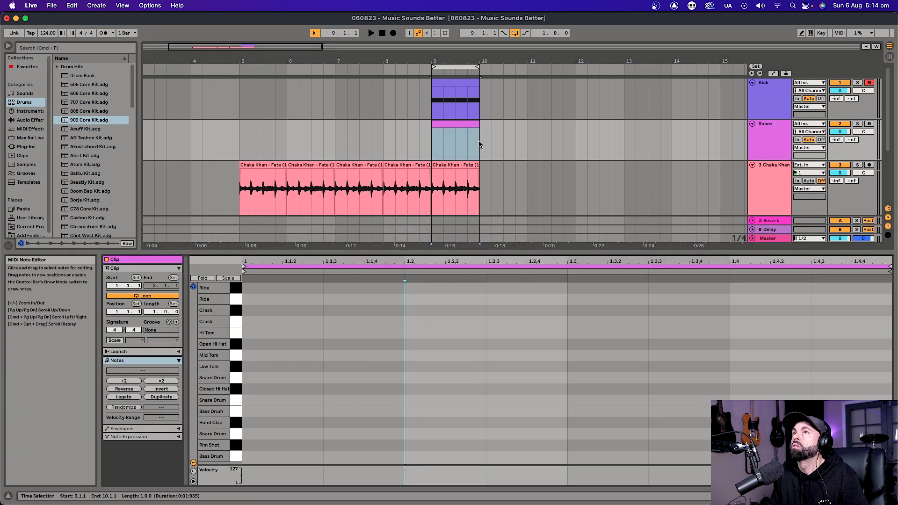
{"action": "left_click", "coordinate": [453, 135]}
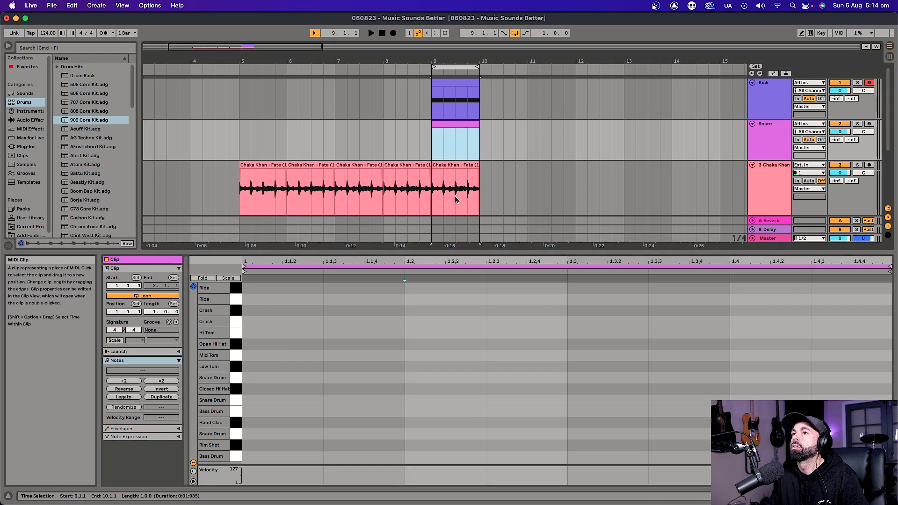
{"action": "right_click", "coordinate": [415, 336]}
{"action": "left_click", "coordinate": [427, 291]}
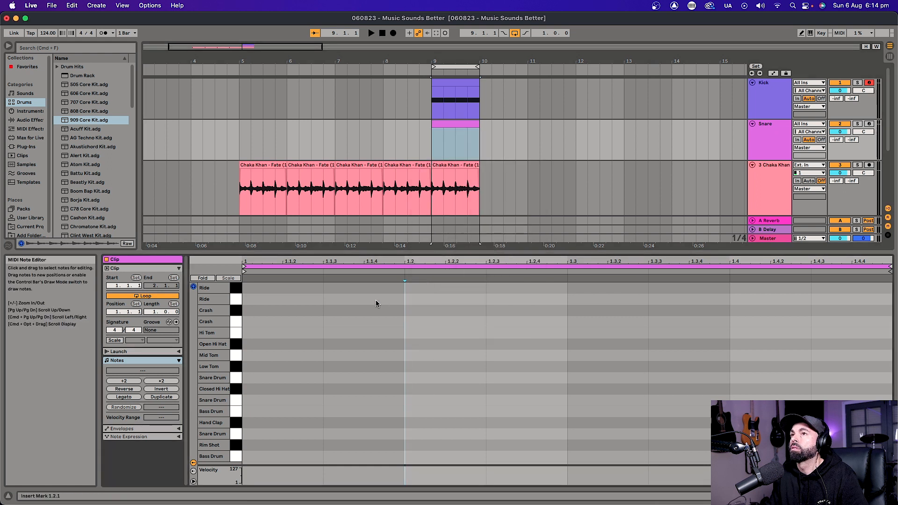
{"action": "right_click", "coordinate": [426, 360]}
{"action": "left_click", "coordinate": [431, 323]}
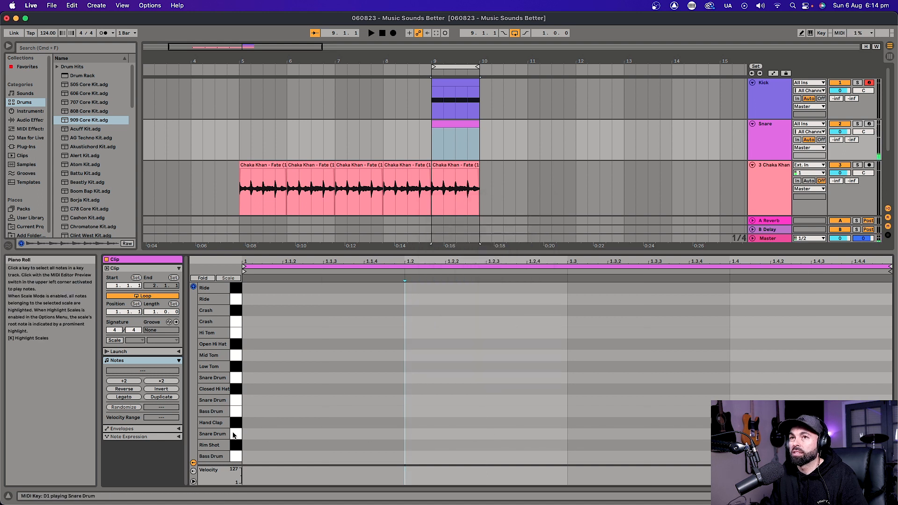
Step: Add quarter-note Snare Drum hits on beats 2 and 4 in the D1 row and play the loop
{"action": "double_click", "coordinate": [450, 433]}
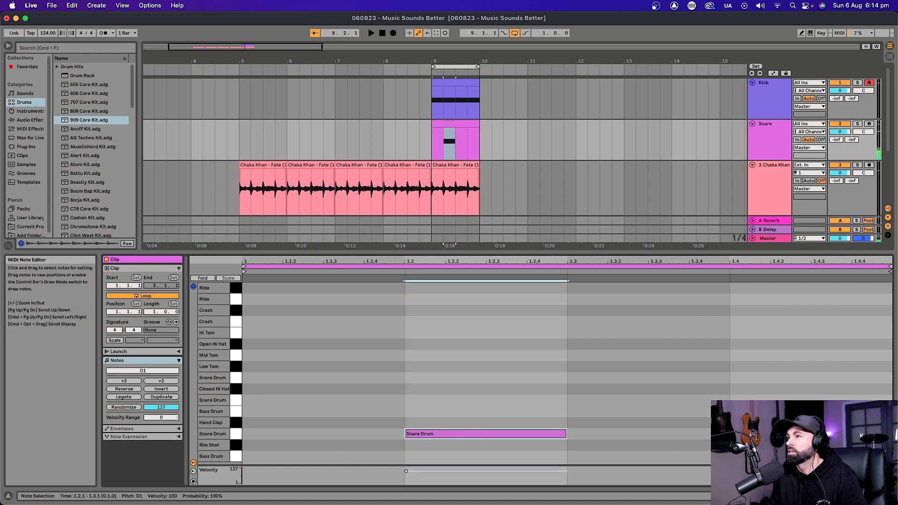
{"action": "double_click", "coordinate": [773, 433]}
{"action": "key", "text": "space"}
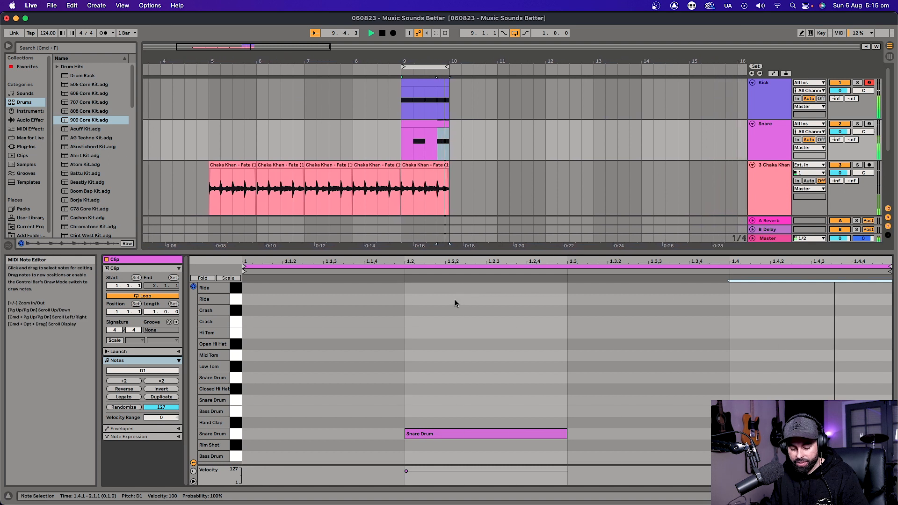
Step: Lower the Snare track's volume to about -8.7 dB in the mixer, listening to the loop, and return to the arrangement
{"action": "key", "text": "Tab"}
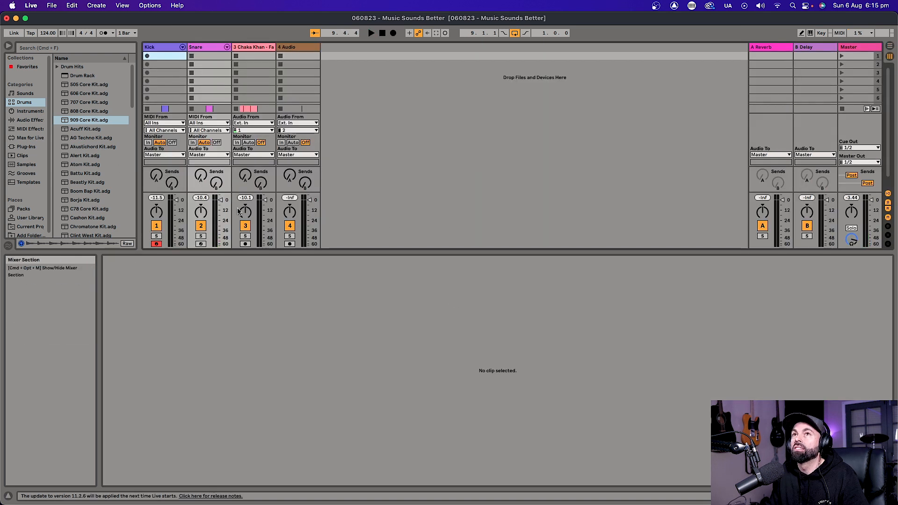
{"action": "left_click_drag", "start_coordinate": [285, 252], "coordinate": [284, 364]}
{"action": "left_click_drag", "start_coordinate": [227, 305], "coordinate": [229, 216]}
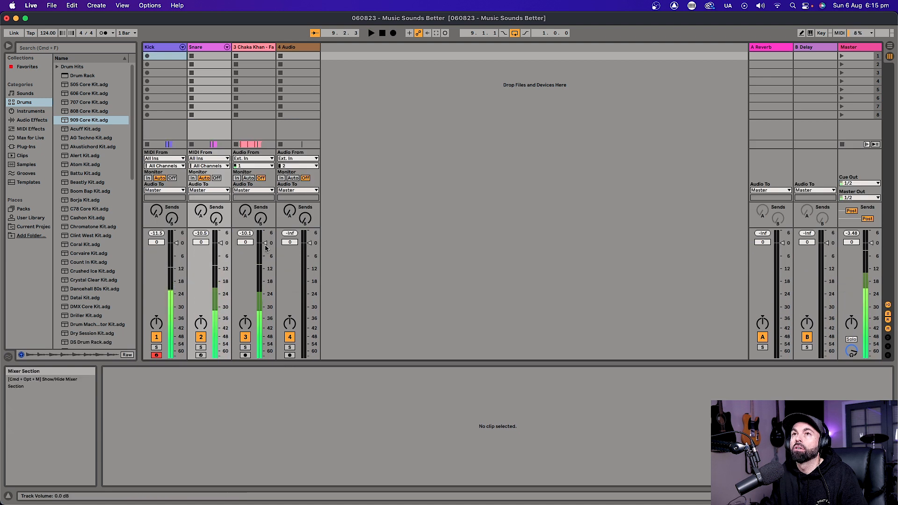
{"action": "left_click_drag", "start_coordinate": [211, 250], "coordinate": [210, 265]}
{"action": "key", "text": "space"}
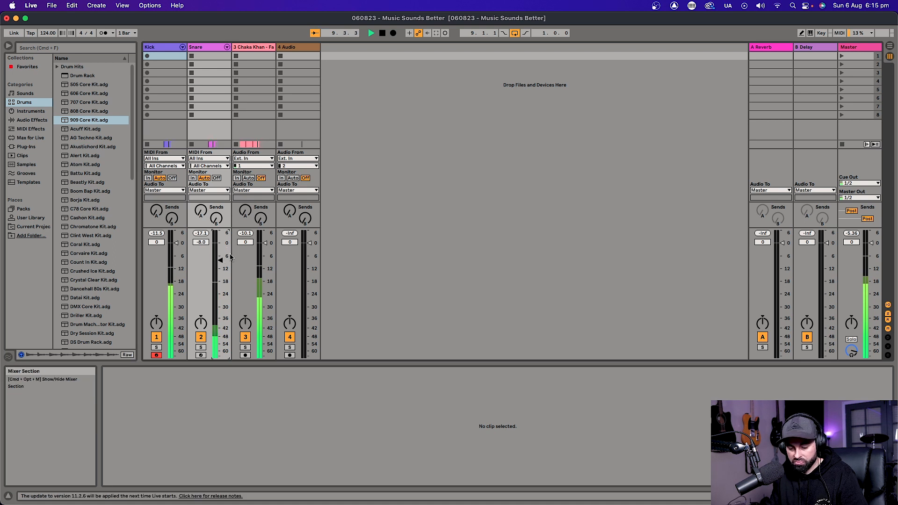
{"action": "left_click_drag", "start_coordinate": [220, 260], "coordinate": [221, 259]}
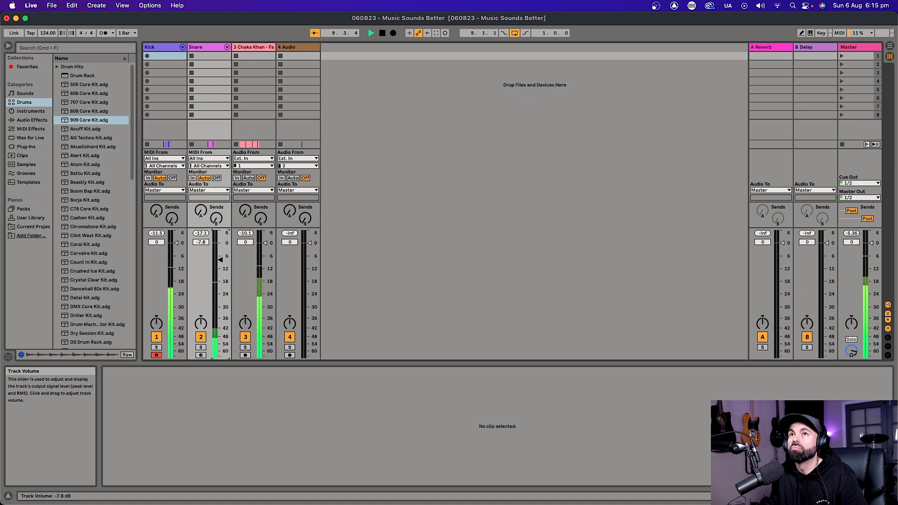
{"action": "key", "text": "Tab"}
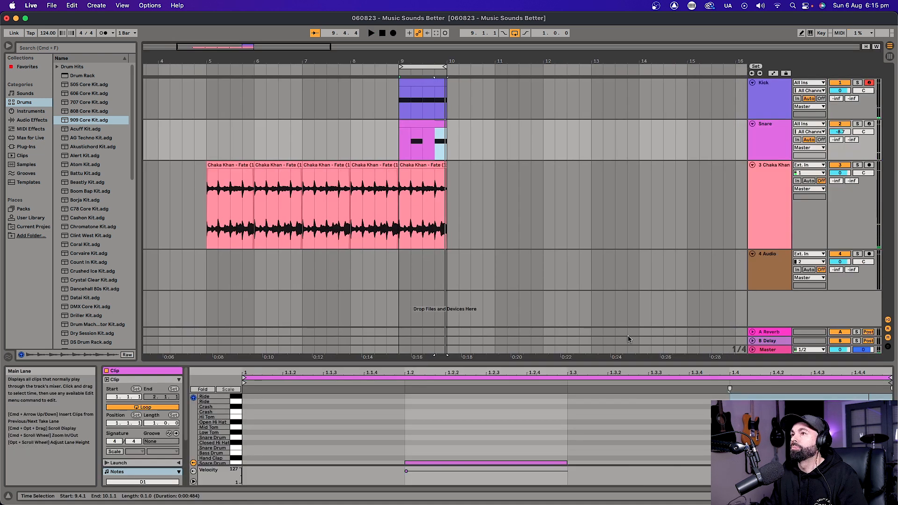
Step: Insert a MIDI track below Snare, create an empty one-bar clip on it at bar 9, and enlarge the clip editor
{"action": "left_click", "coordinate": [775, 123]}
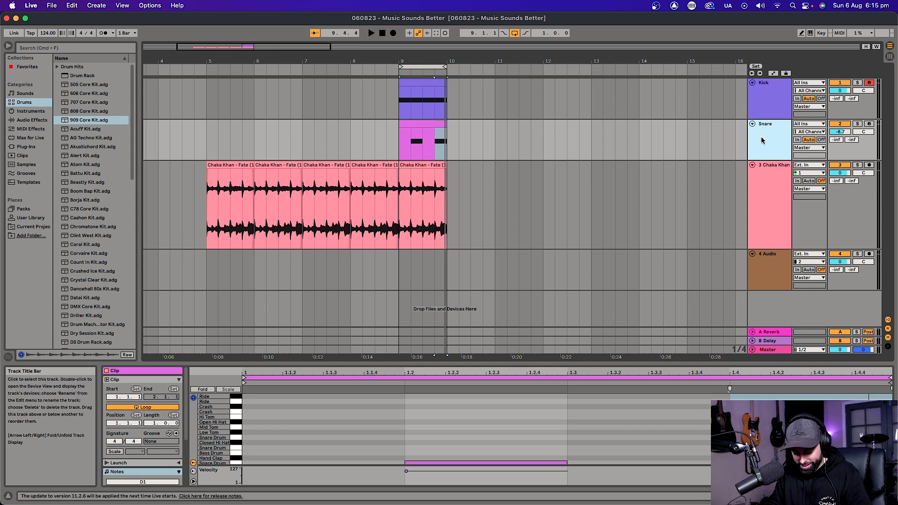
{"action": "key", "text": "super+shift+t"}
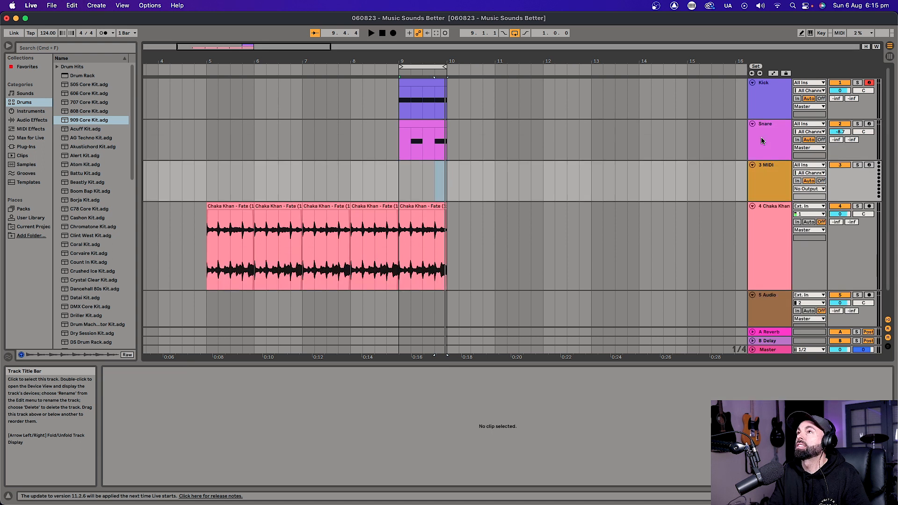
{"action": "left_click_drag", "start_coordinate": [400, 168], "coordinate": [442, 173]}
{"action": "key", "text": "super+shift+m"}
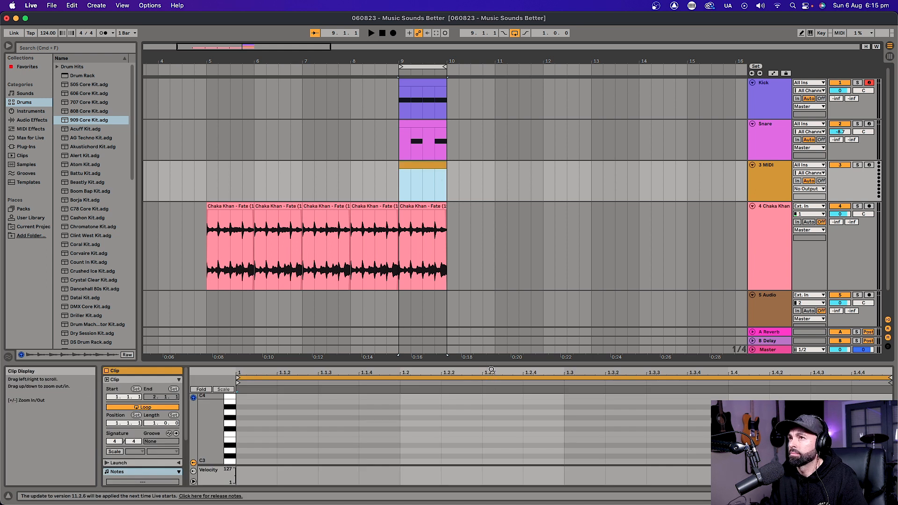
{"action": "left_click_drag", "start_coordinate": [493, 364], "coordinate": [493, 287]}
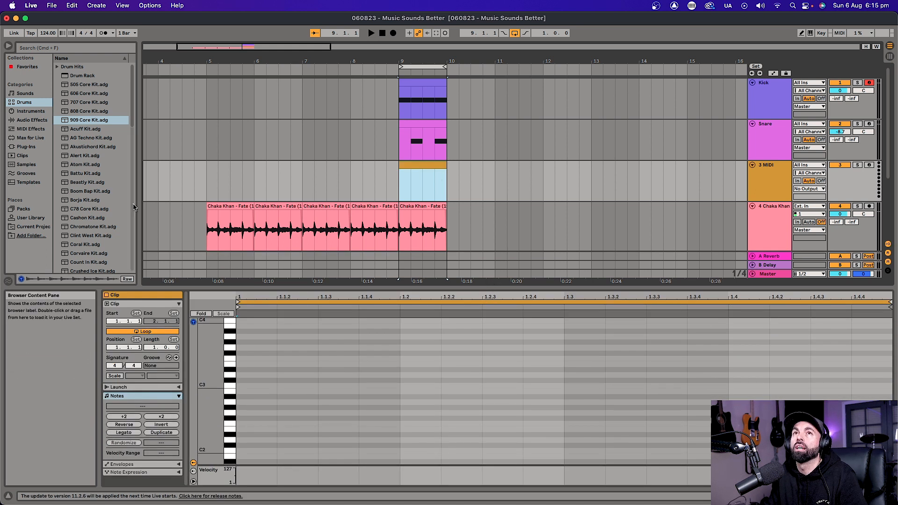
Step: Load the 909 Core Kit onto the new MIDI track and rename the track as Hats
{"action": "left_click", "coordinate": [83, 120]}
{"action": "double_click", "coordinate": [83, 120]}
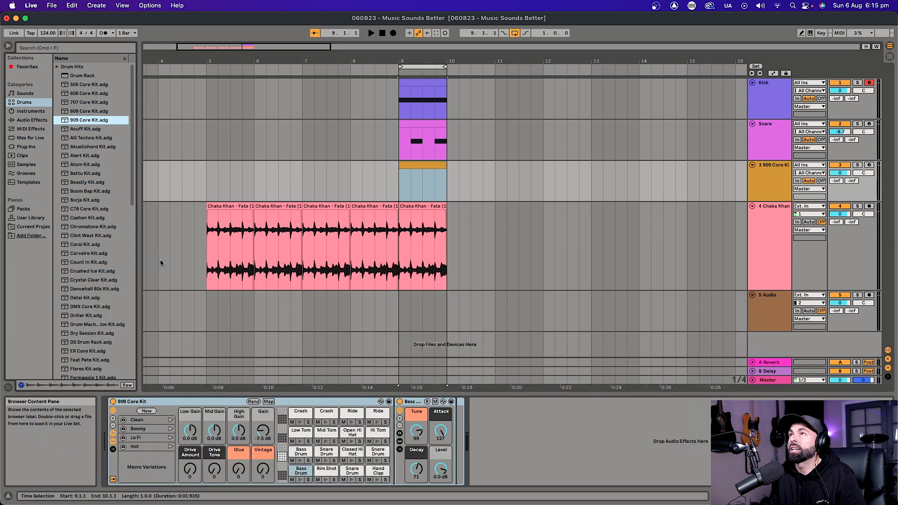
{"action": "left_click", "coordinate": [774, 172]}
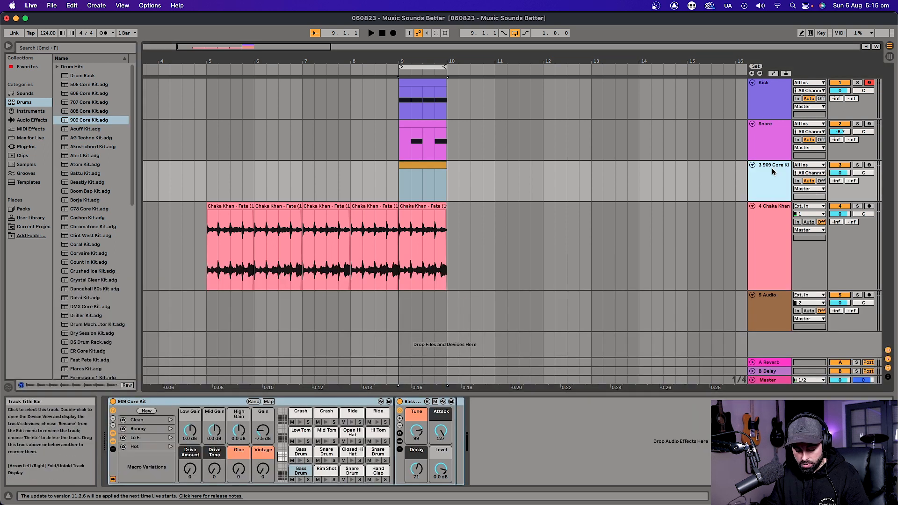
{"action": "key", "text": "super+r"}
{"action": "type", "text": "H"}
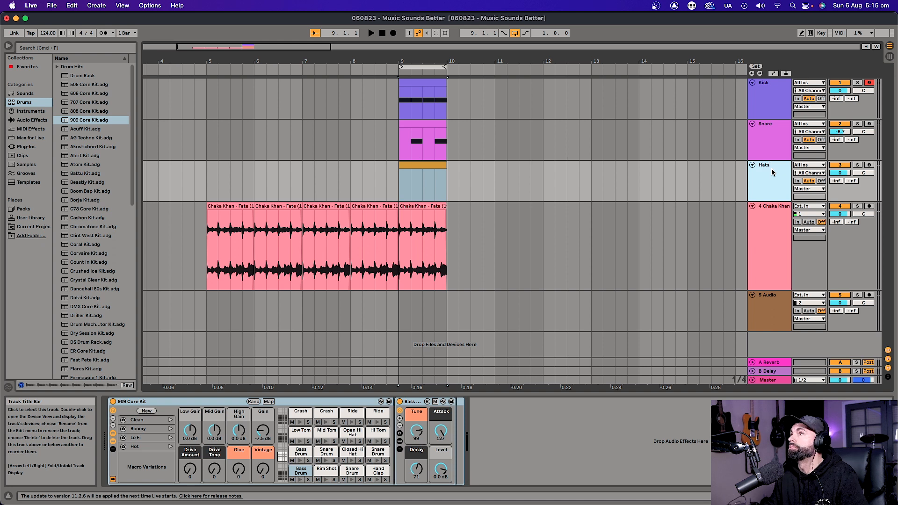
Step: Open the Hats clip for note editing in an enlarged editor and set a fixed 1/8 grid
{"action": "left_click", "coordinate": [432, 163]}
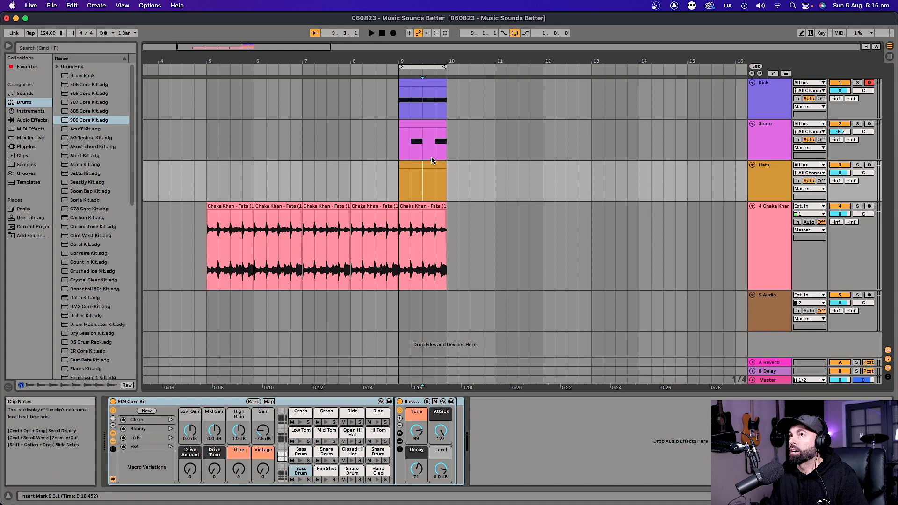
{"action": "double_click", "coordinate": [432, 161]}
{"action": "left_click_drag", "start_coordinate": [411, 287], "coordinate": [400, 237]}
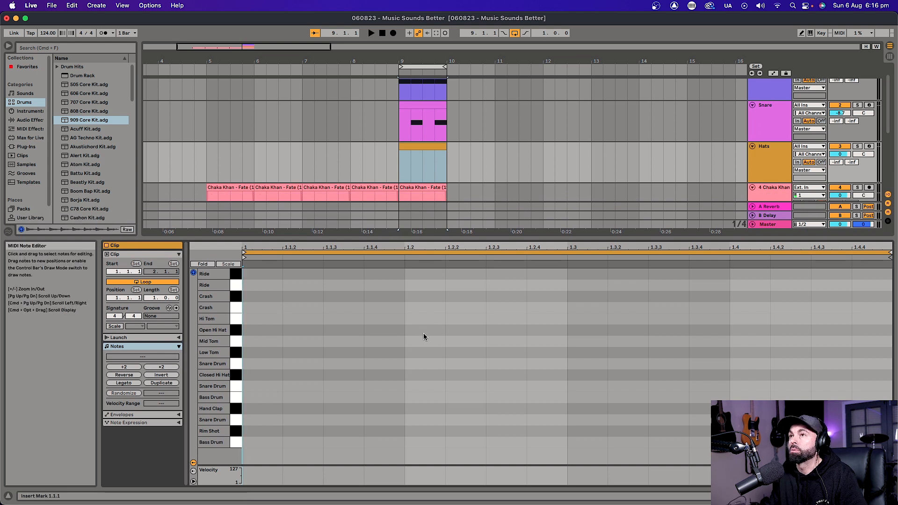
{"action": "right_click", "coordinate": [444, 328]}
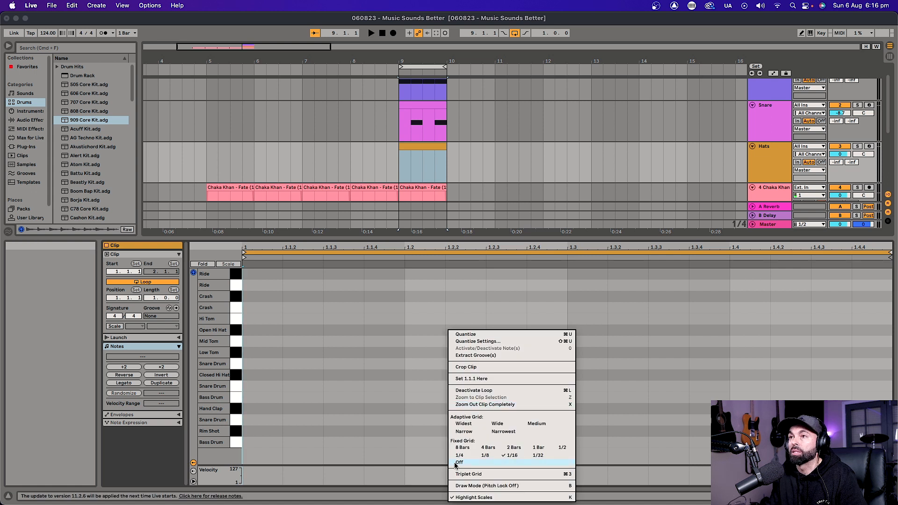
{"action": "right_click", "coordinate": [401, 353]}
{"action": "left_click", "coordinate": [447, 313]}
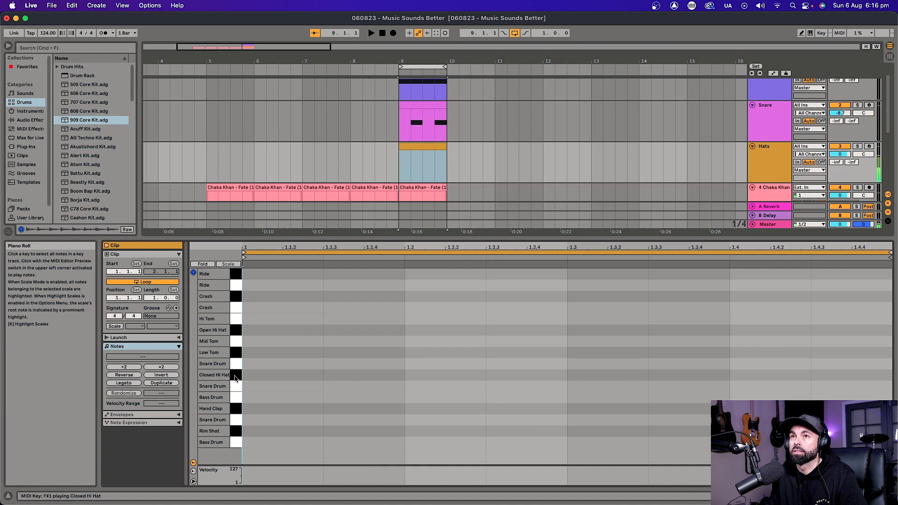
Step: Try filling the Closed Hi Hat row with consecutive eighth notes by duplicating one note from beat 1
{"action": "double_click", "coordinate": [287, 376]}
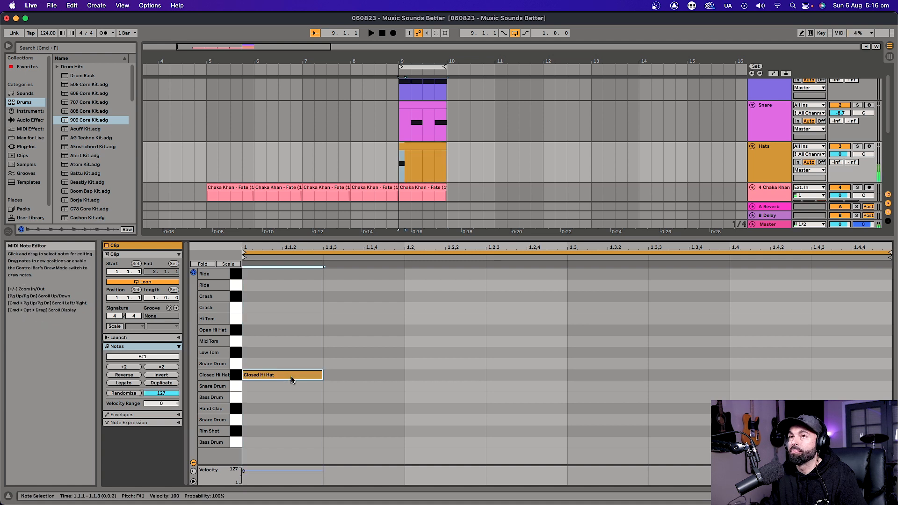
{"action": "key", "text": "super+d"}
{"action": "key", "text": "super+d"}
{"action": "key", "text": "super+d"}
{"action": "key", "text": "super+d"}
{"action": "key", "text": "super+d"}
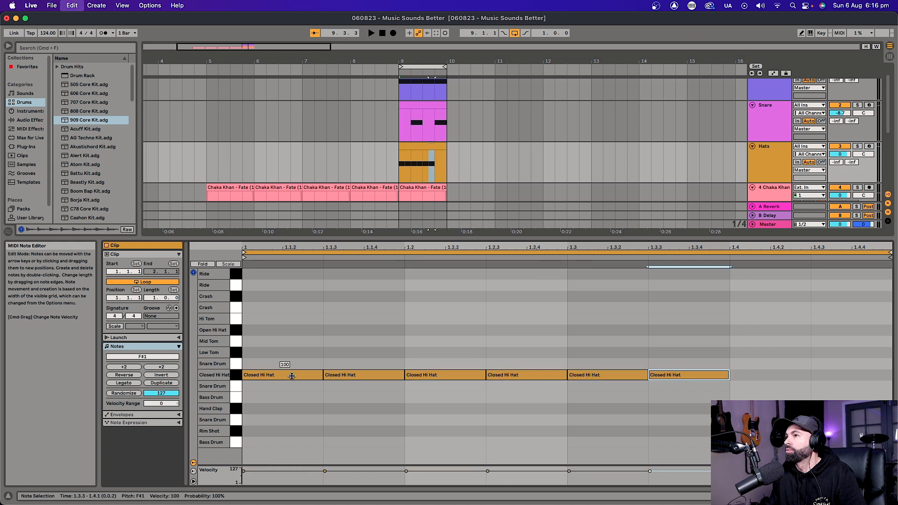
{"action": "key", "text": "super+d"}
Step: Undo the duplicated Closed Hi Hat notes and remove the first note on beat 1
{"action": "key", "text": "super+z"}
{"action": "key", "text": "super+z"}
{"action": "key", "text": "super+z"}
{"action": "key", "text": "super+z"}
{"action": "key", "text": "super+z"}
{"action": "key", "text": "super+z"}
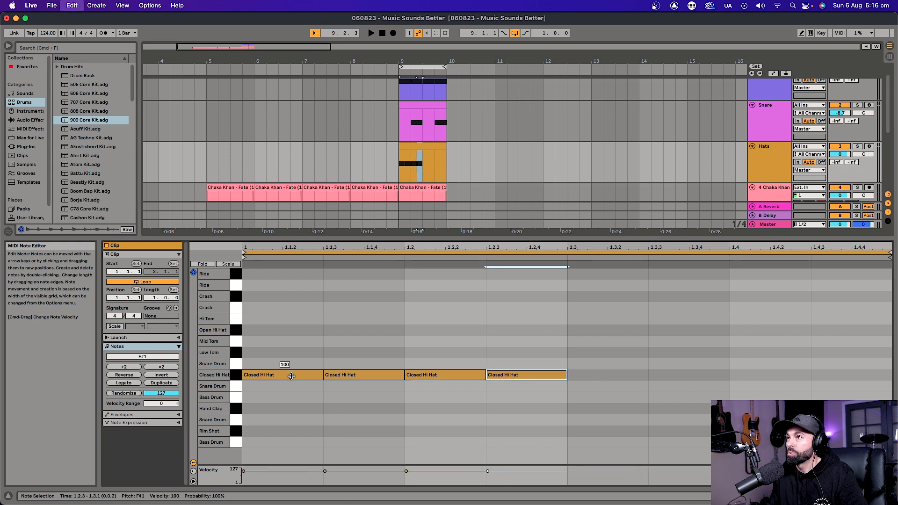
{"action": "double_click", "coordinate": [288, 373]}
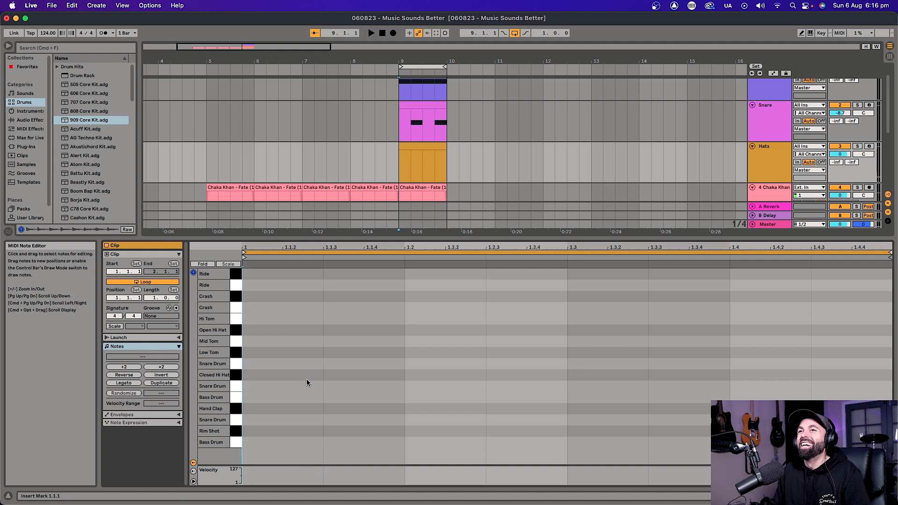
Step: Add eighth-note Closed Hi Hat hits on the offbeats of all four beats and play the loop
{"action": "double_click", "coordinate": [349, 375]}
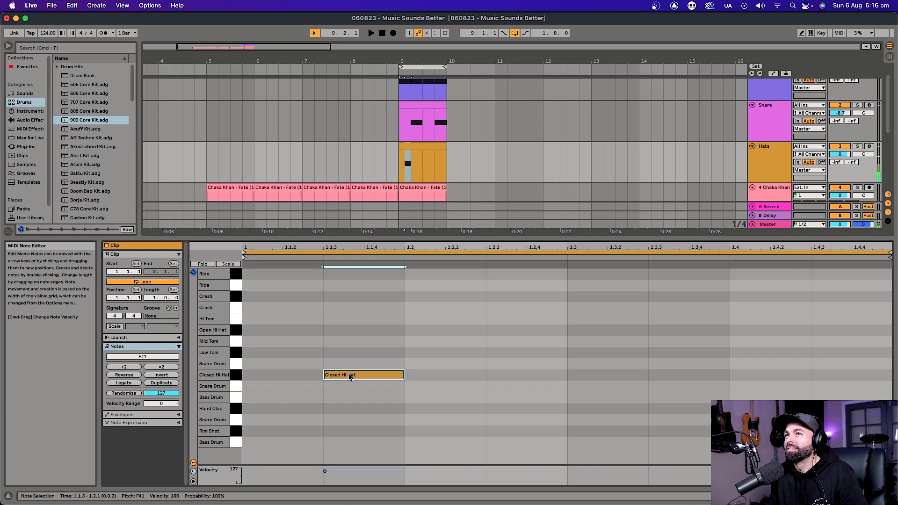
{"action": "double_click", "coordinate": [506, 377]}
{"action": "double_click", "coordinate": [695, 375]}
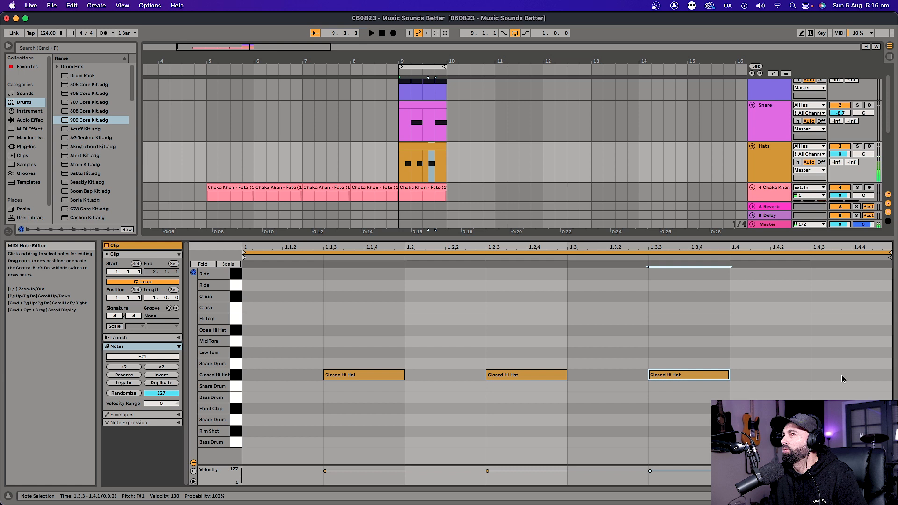
{"action": "double_click", "coordinate": [839, 375]}
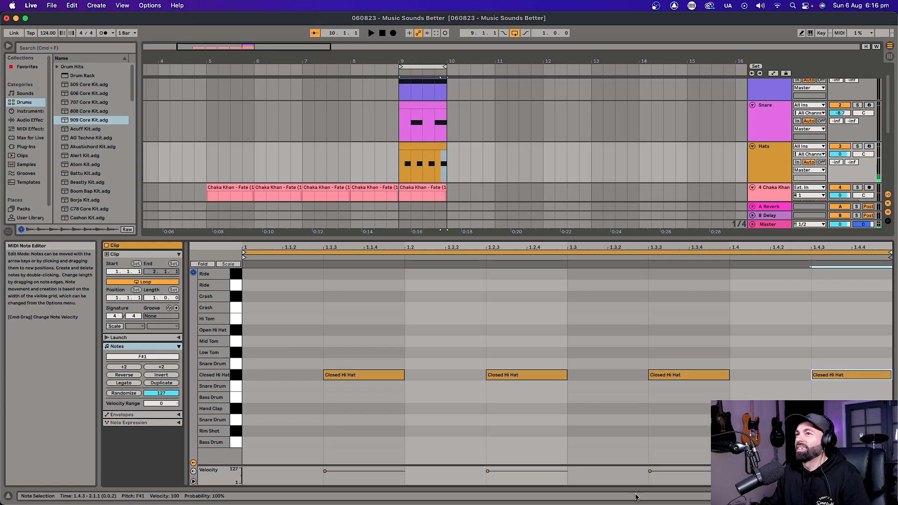
{"action": "key", "text": "space"}
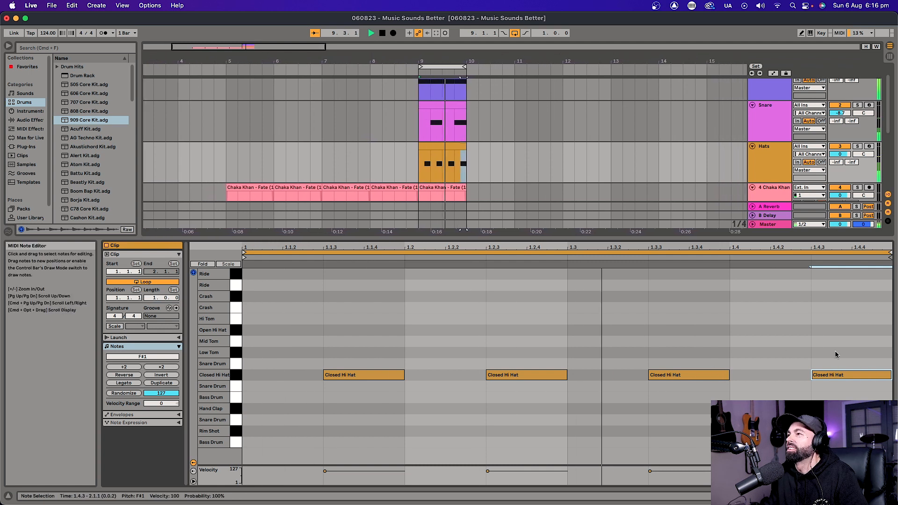
{"action": "key", "text": "space"}
Step: Move the last Closed Hi Hat note at 1.4.3 up to the Open Hi Hat row
{"action": "left_click", "coordinate": [811, 353]}
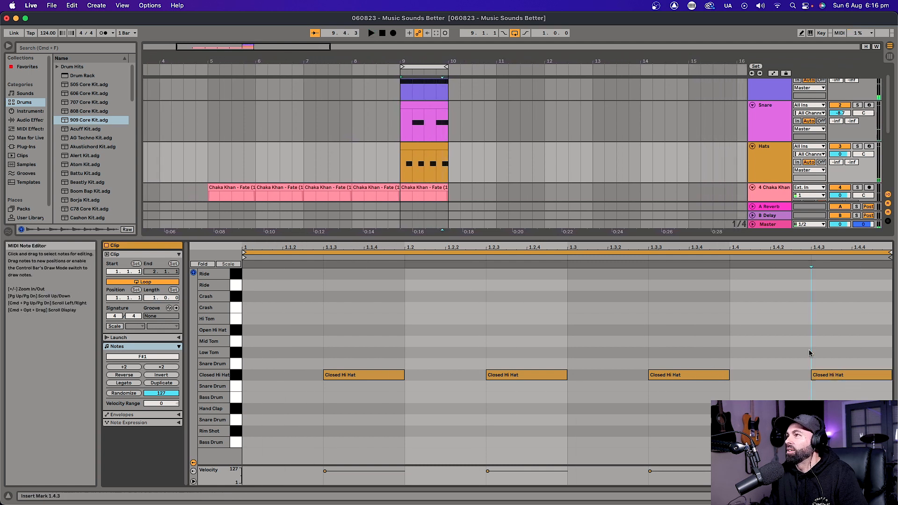
{"action": "left_click", "coordinate": [838, 377]}
{"action": "left_click_drag", "start_coordinate": [838, 377], "coordinate": [836, 333]}
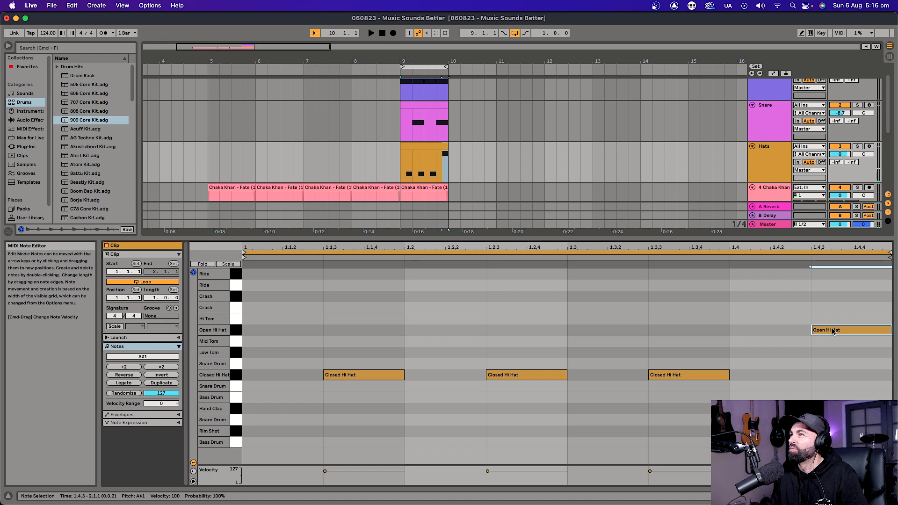
Step: Open the Open Hi Hat sample in the Hats track's 909 Core Kit and shorten its tail by moving the sample end earlier while auditioning the loop
{"action": "key", "text": "space"}
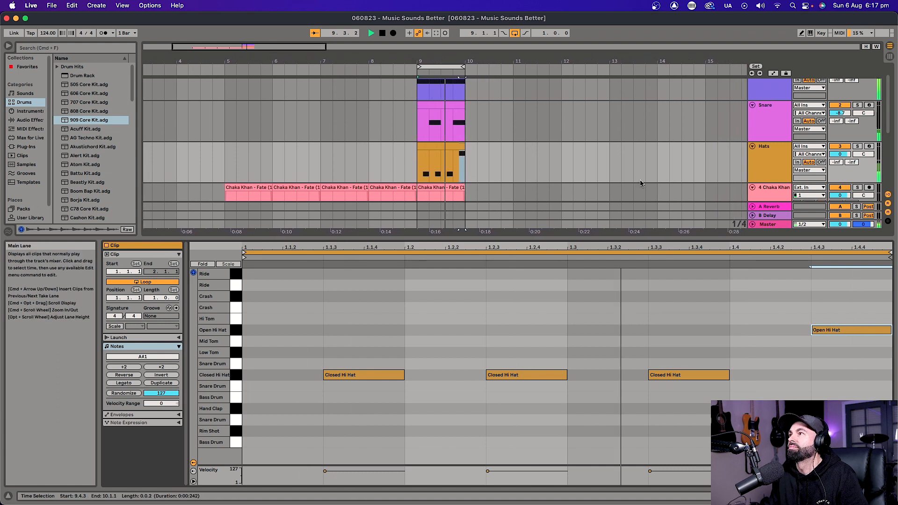
{"action": "double_click", "coordinate": [780, 169]}
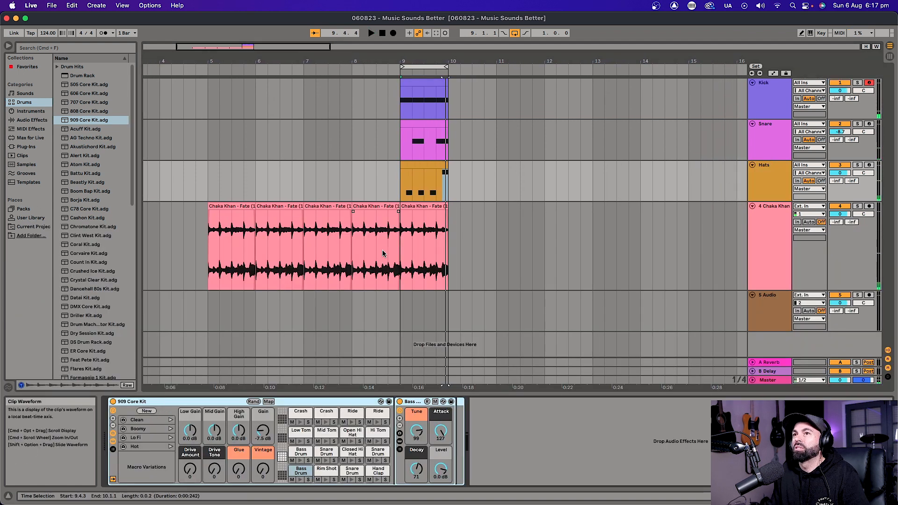
{"action": "left_click", "coordinate": [430, 166]}
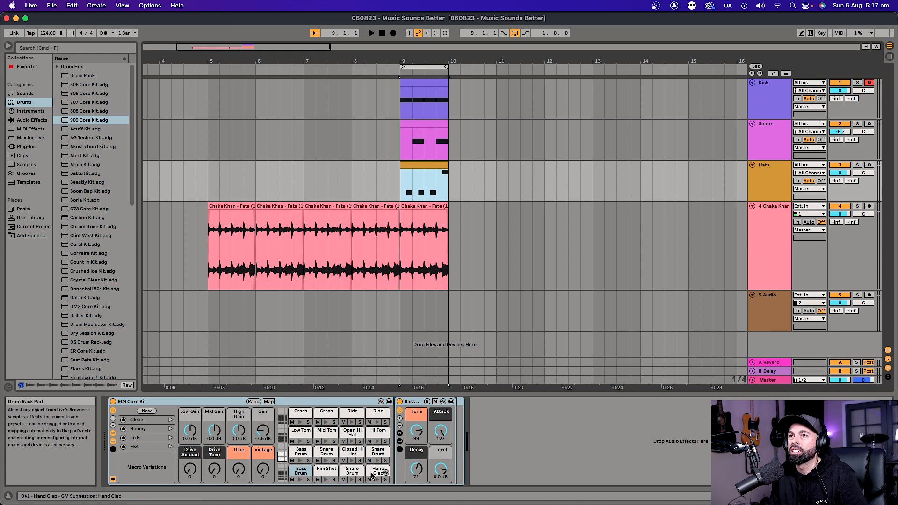
{"action": "left_click", "coordinate": [353, 435]}
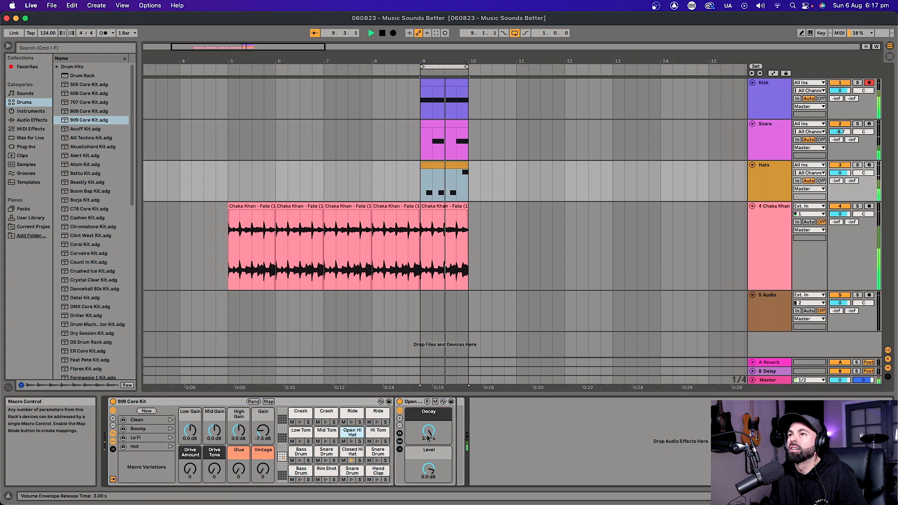
{"action": "key", "text": "space"}
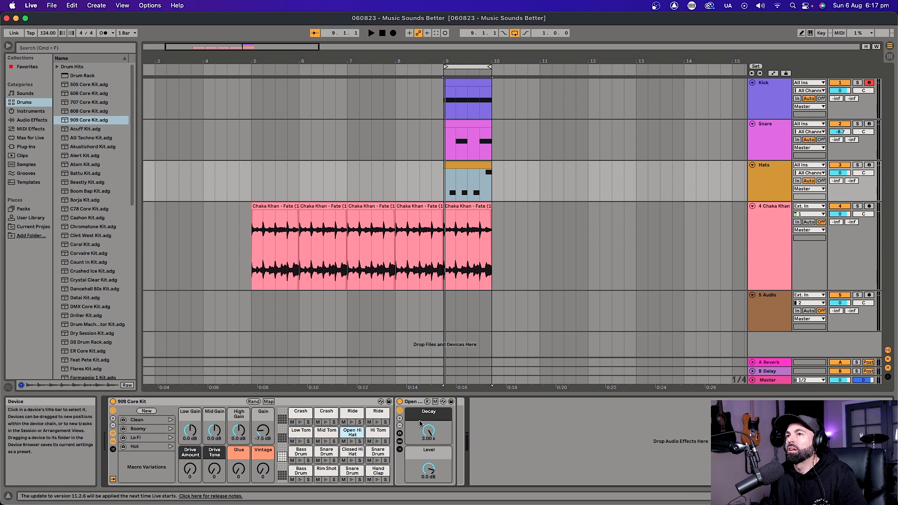
{"action": "left_click", "coordinate": [400, 442]}
{"action": "key", "text": "space"}
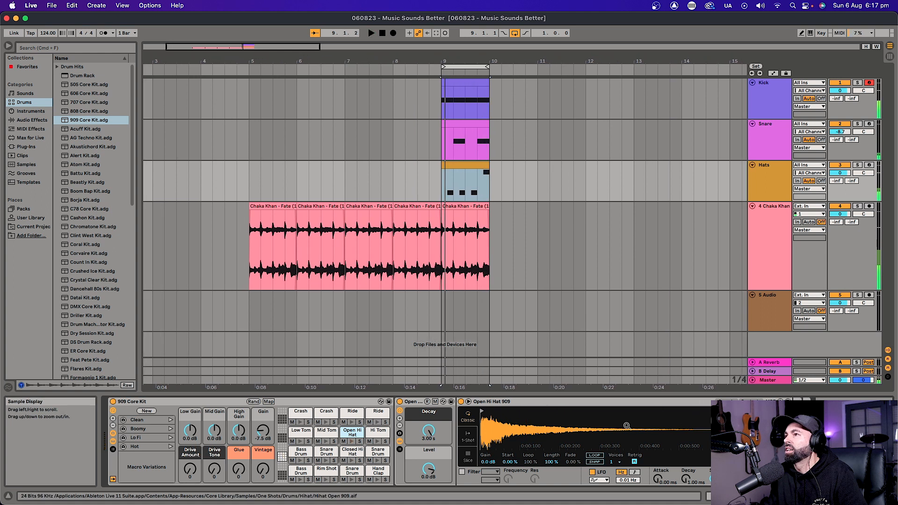
{"action": "left_click_drag", "start_coordinate": [709, 411], "coordinate": [554, 416]}
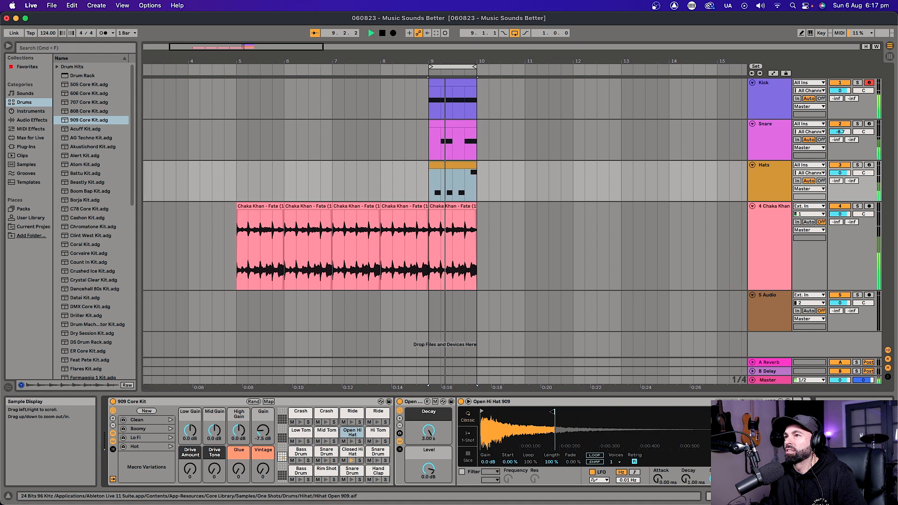
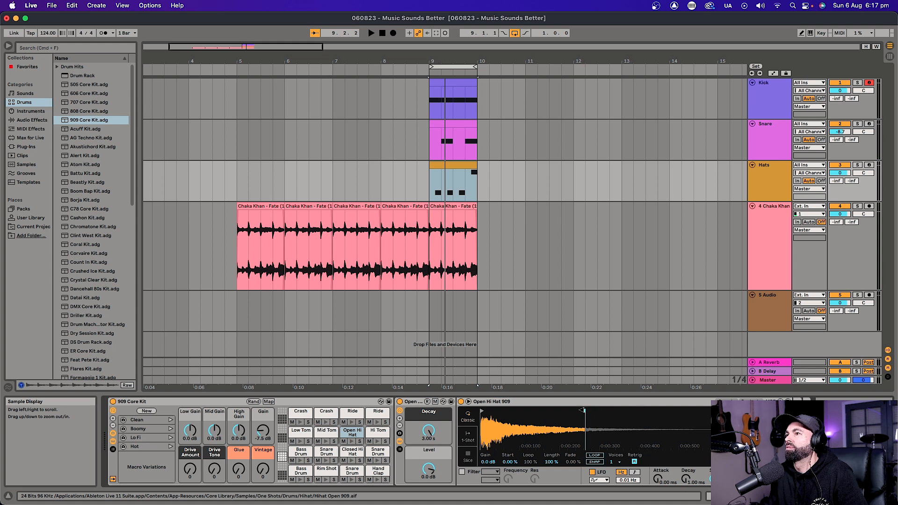
{"action": "left_click_drag", "start_coordinate": [602, 411], "coordinate": [598, 411]}
{"action": "key", "text": "space"}
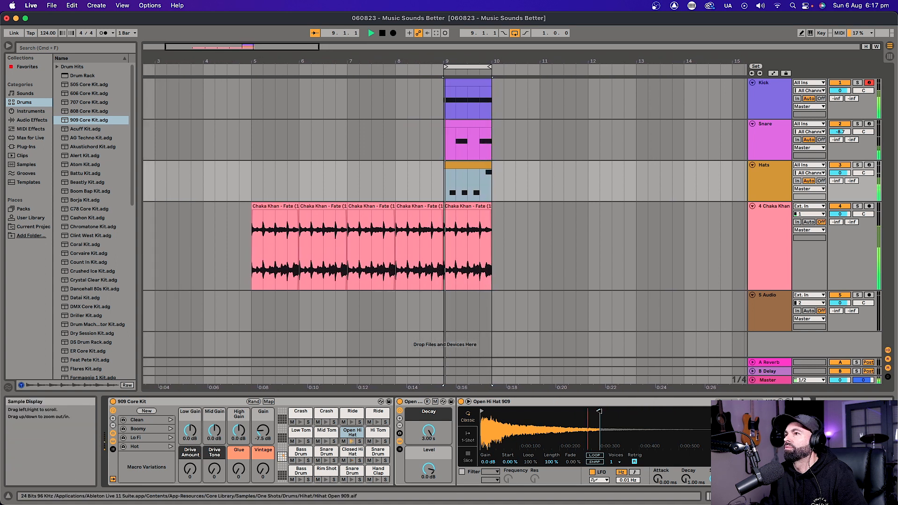
{"action": "left_click_drag", "start_coordinate": [599, 411], "coordinate": [603, 412]}
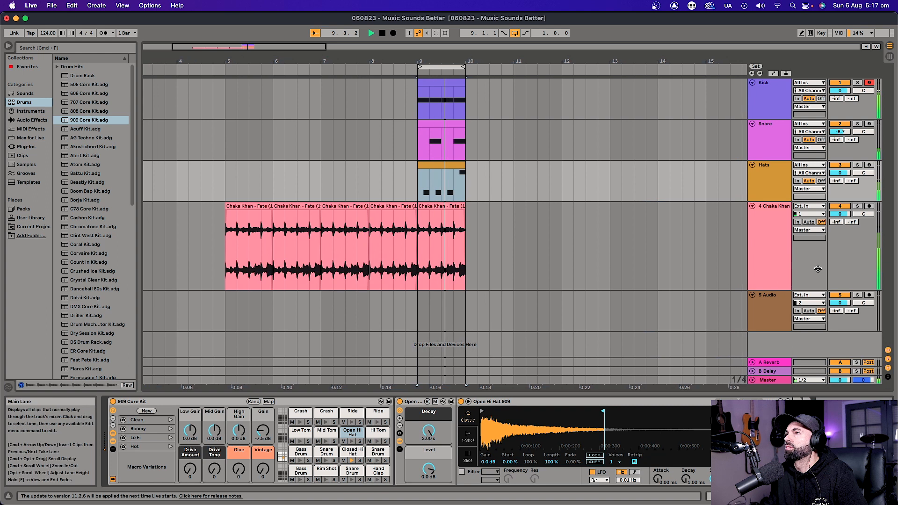
Step: Lower the Hats track's volume to -8.5 dB and pan it to 12R in the mixer while the loop plays
{"action": "left_click", "coordinate": [758, 177]}
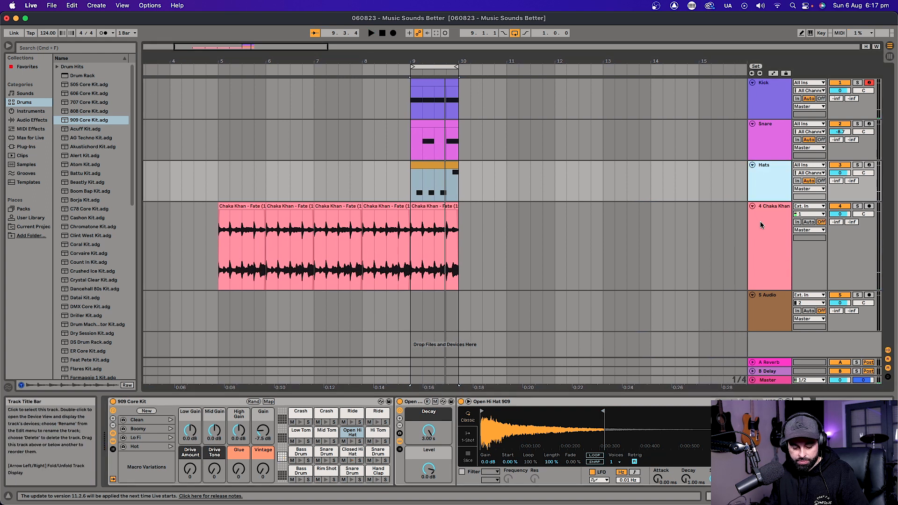
{"action": "key", "text": "Tab"}
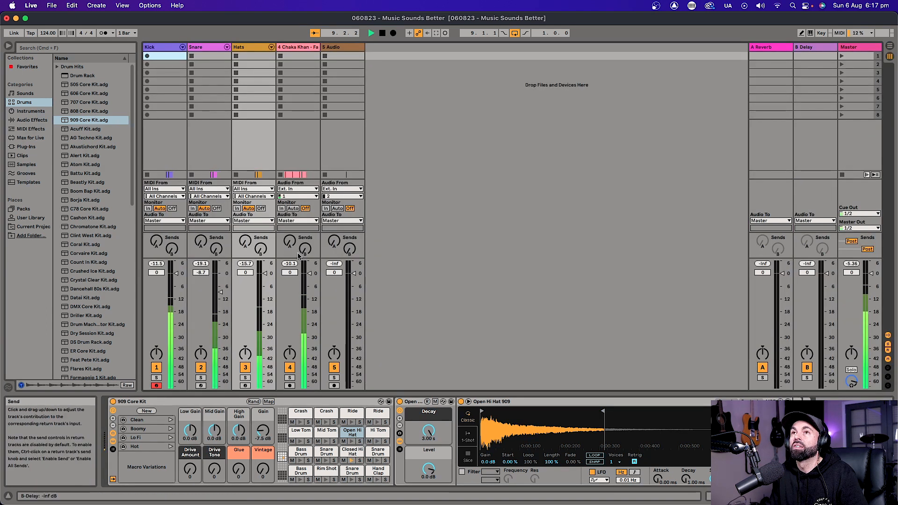
{"action": "left_click_drag", "start_coordinate": [265, 273], "coordinate": [266, 274]}
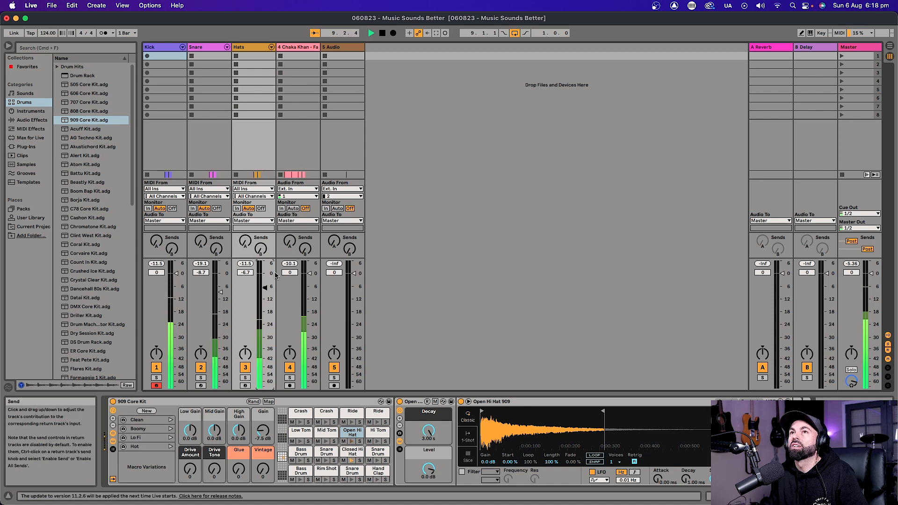
{"action": "left_click_drag", "start_coordinate": [245, 354], "coordinate": [245, 348]}
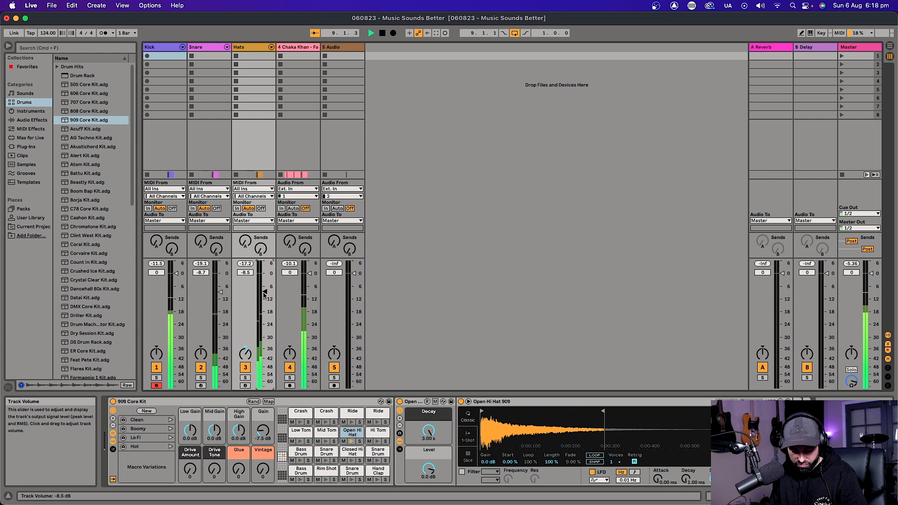
{"action": "key", "text": "space"}
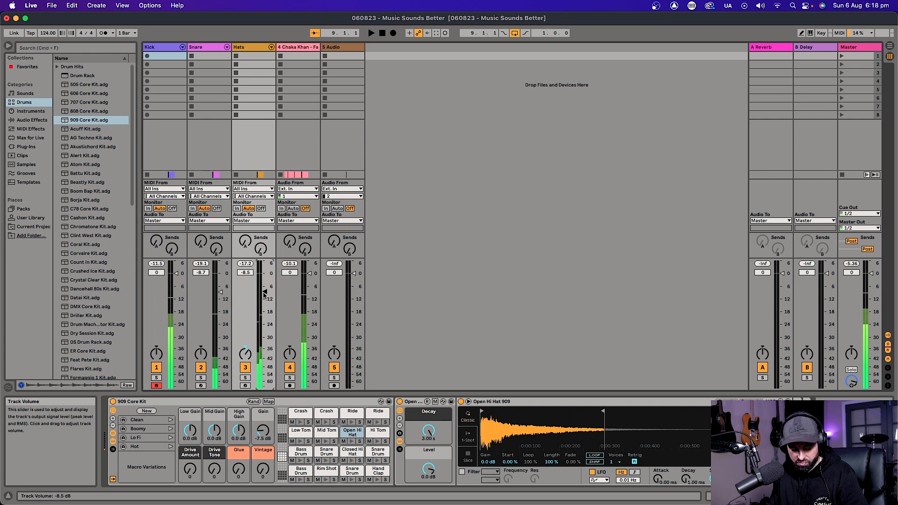
{"action": "key", "text": "Tab"}
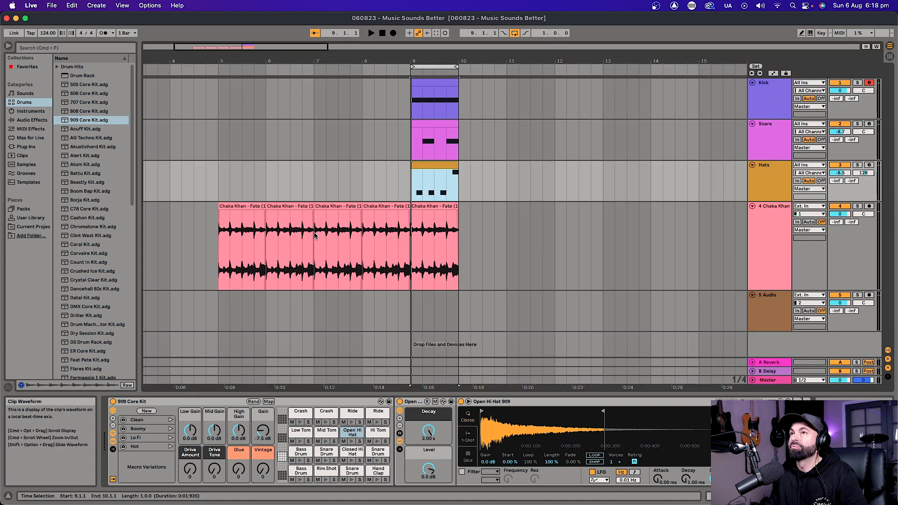
Step: Duplicate the bar 9 clips of the Kick, Snare, Hats and Chaka Khan tracks four times to fill bars 10 to 13
{"action": "left_click", "coordinate": [772, 180]}
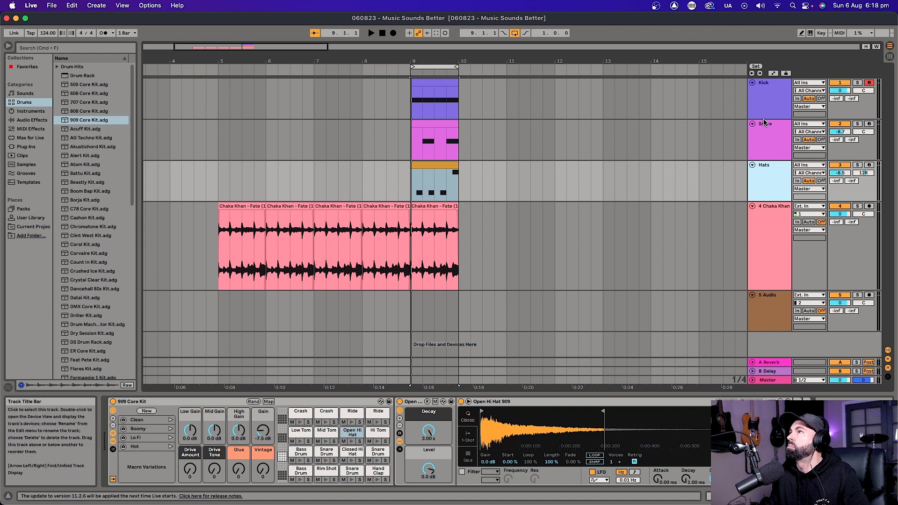
{"action": "left_click", "coordinate": [762, 97]}
{"action": "left_click_drag", "start_coordinate": [458, 105], "coordinate": [412, 251]}
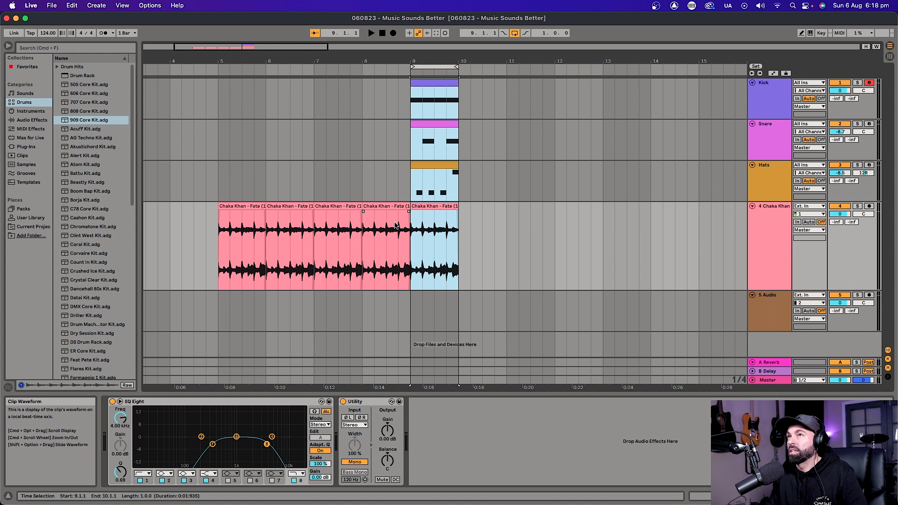
{"action": "key", "text": "super+d"}
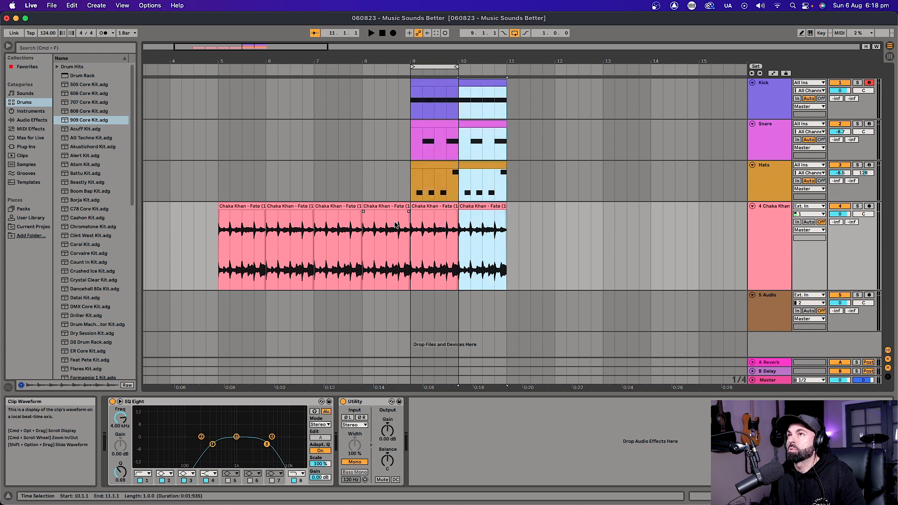
{"action": "key", "text": "super+d"}
{"action": "key", "text": "super+d"}
{"action": "key", "text": "super+d"}
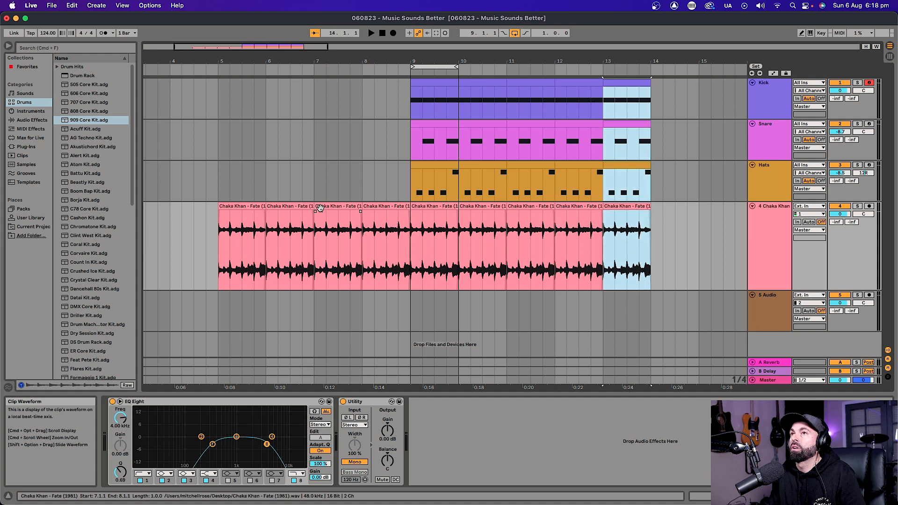
Step: Play the arrangement from bar 5 to check how the drums enter over the sample and watch the mixer levels
{"action": "left_click", "coordinate": [222, 241]}
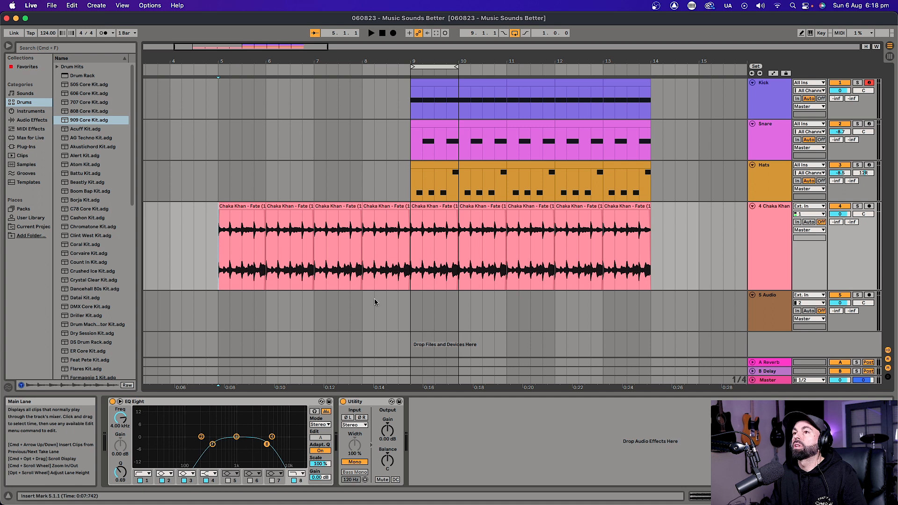
{"action": "key", "text": "space"}
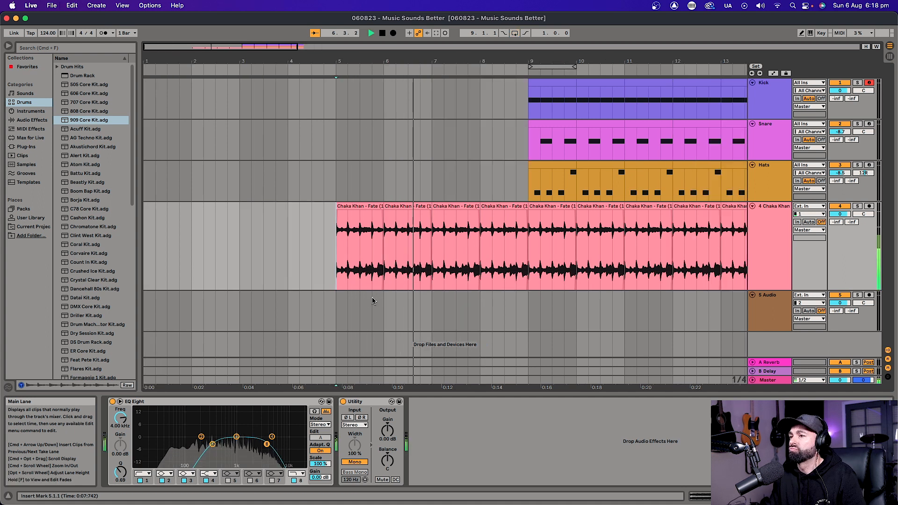
{"action": "key", "text": "Tab"}
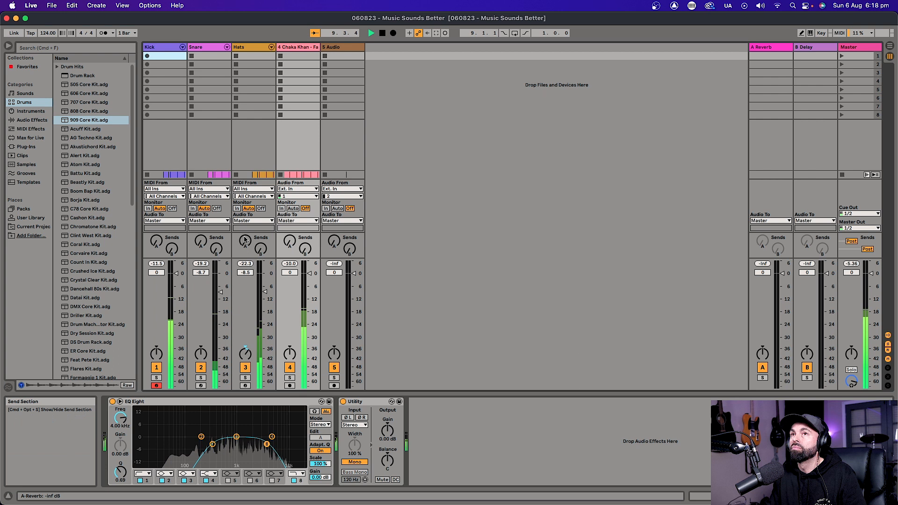
{"action": "key", "text": "Tab"}
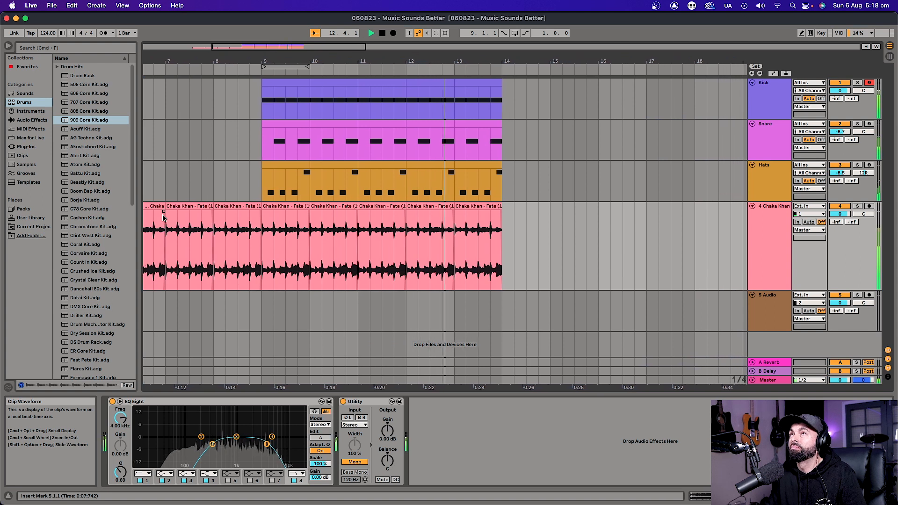
{"action": "key", "text": "space"}
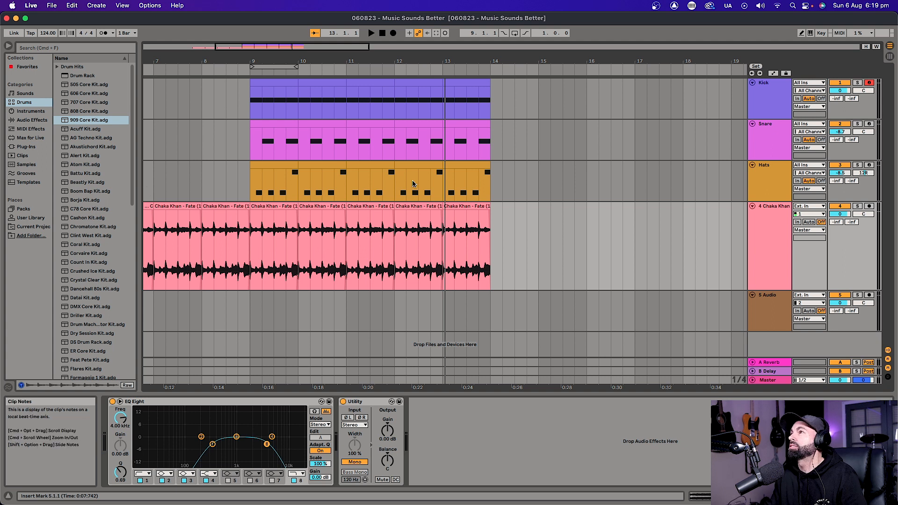
Step: Add a MIDI track named Bass below Hats with an empty one-bar MIDI clip at bar 13
{"action": "left_click", "coordinate": [772, 189]}
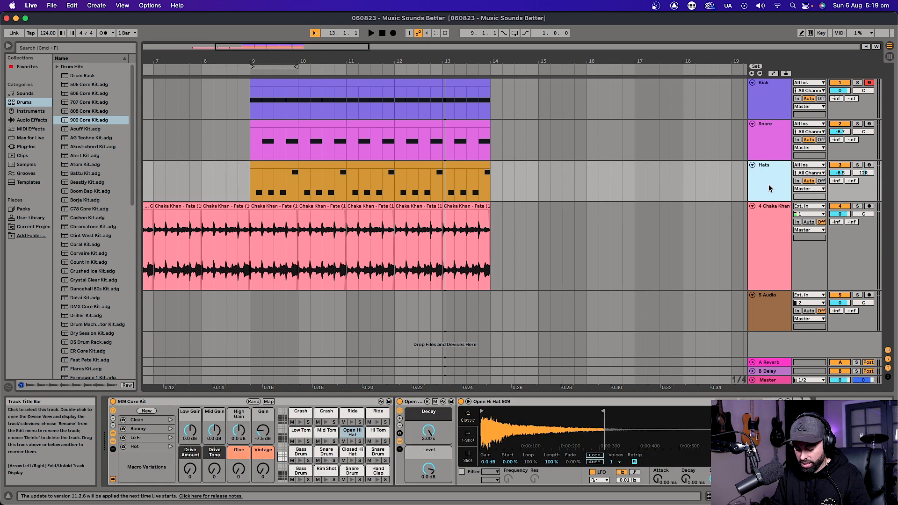
{"action": "key", "text": "super+shift+t"}
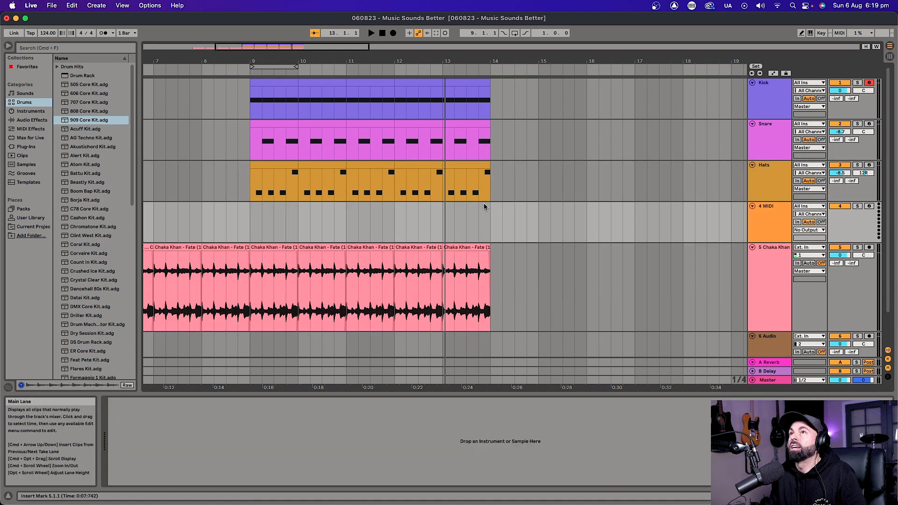
{"action": "left_click_drag", "start_coordinate": [451, 219], "coordinate": [486, 219]}
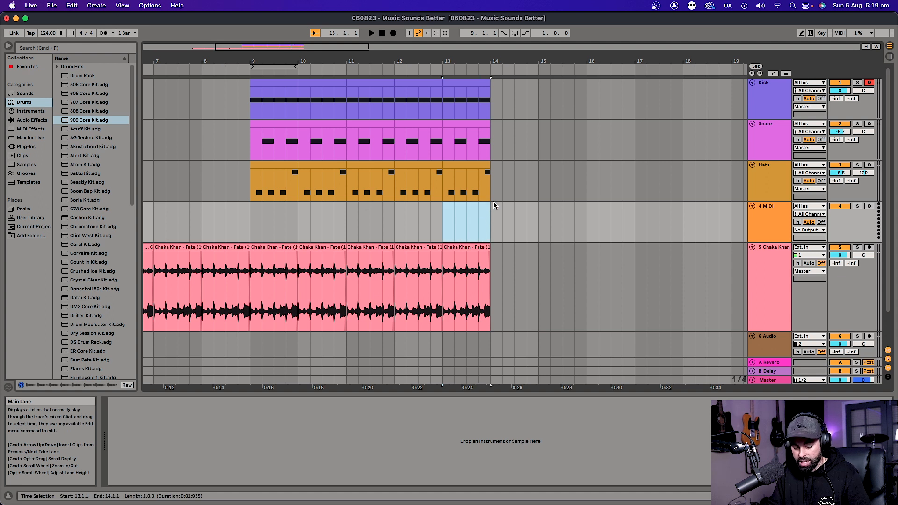
{"action": "key", "text": "super+shift+m"}
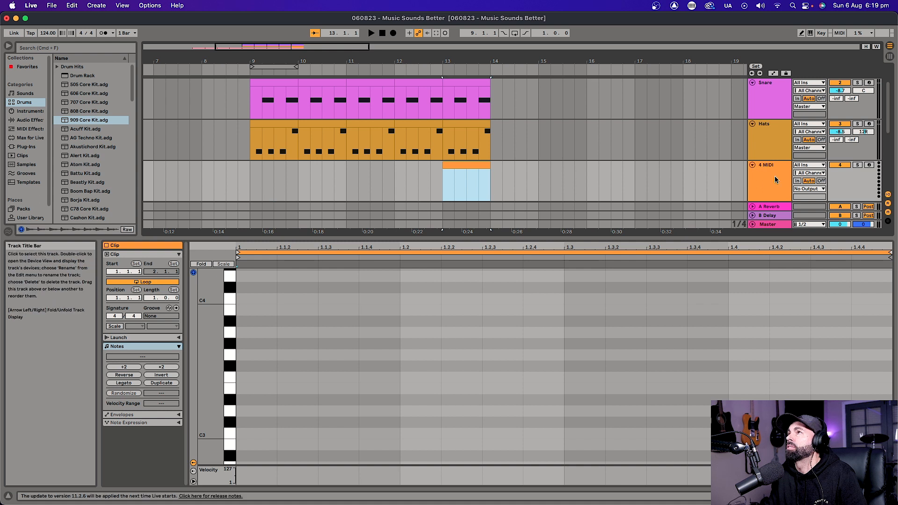
{"action": "left_click", "coordinate": [752, 182]}
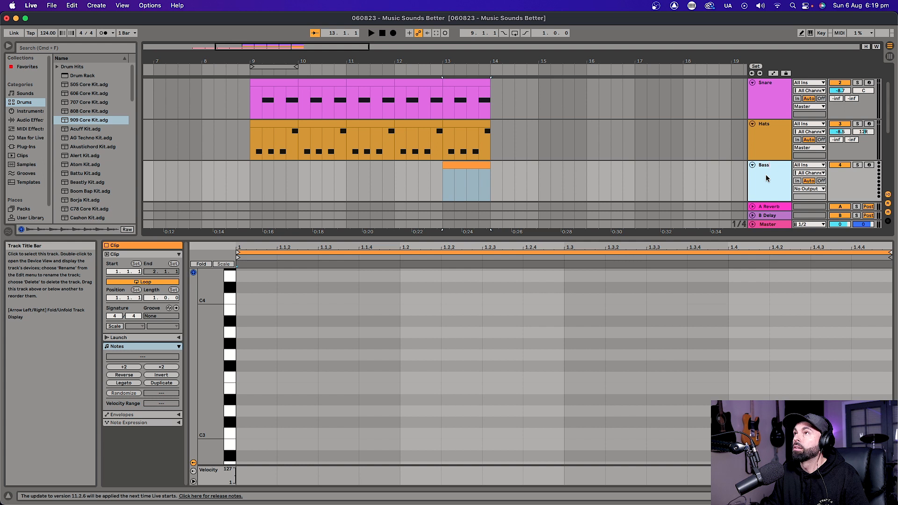
Step: Open the Bass presets of the Instrument Rack in the Instruments library and widen the browser to show full preset names
{"action": "left_click", "coordinate": [24, 112]}
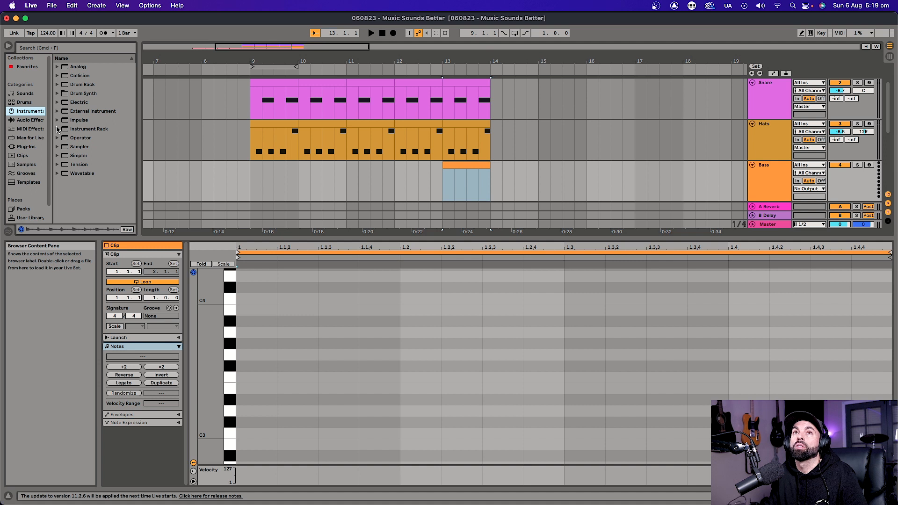
{"action": "left_click", "coordinate": [59, 130]}
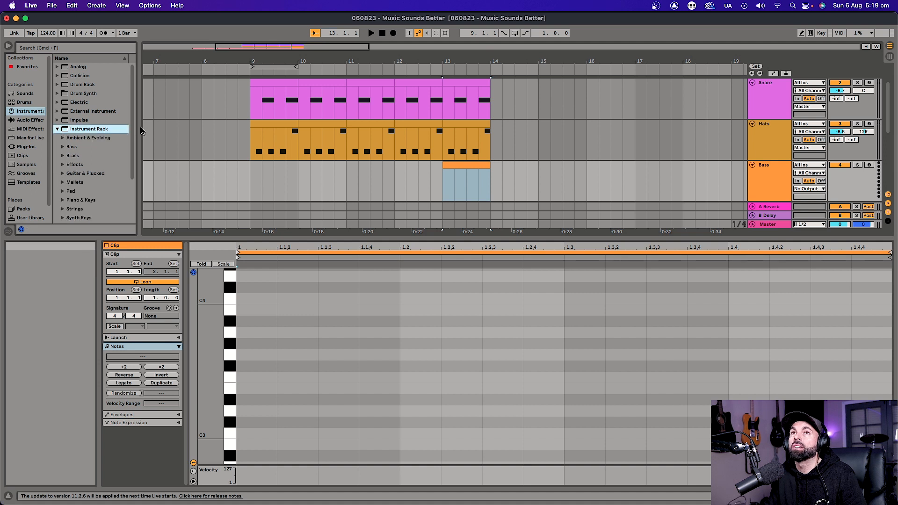
{"action": "left_click", "coordinate": [144, 128]}
{"action": "left_click_drag", "start_coordinate": [139, 128], "coordinate": [168, 128]}
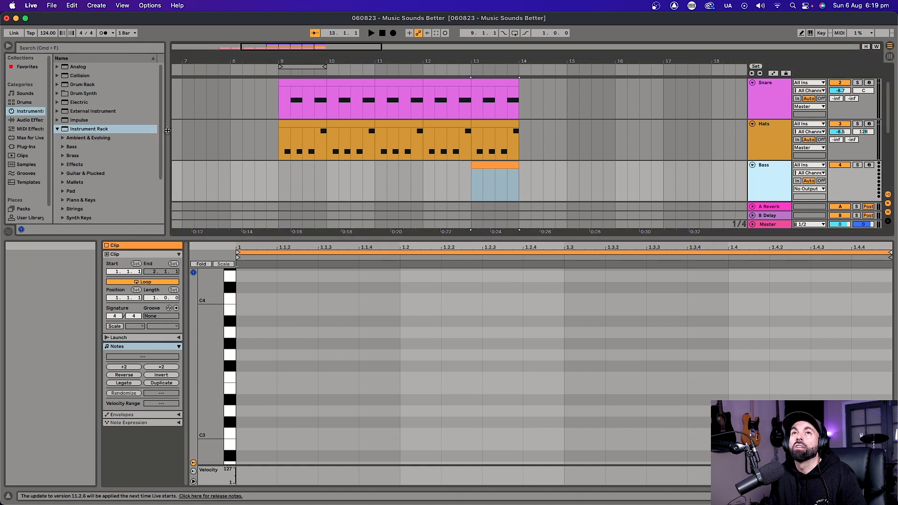
{"action": "left_click", "coordinate": [62, 148]}
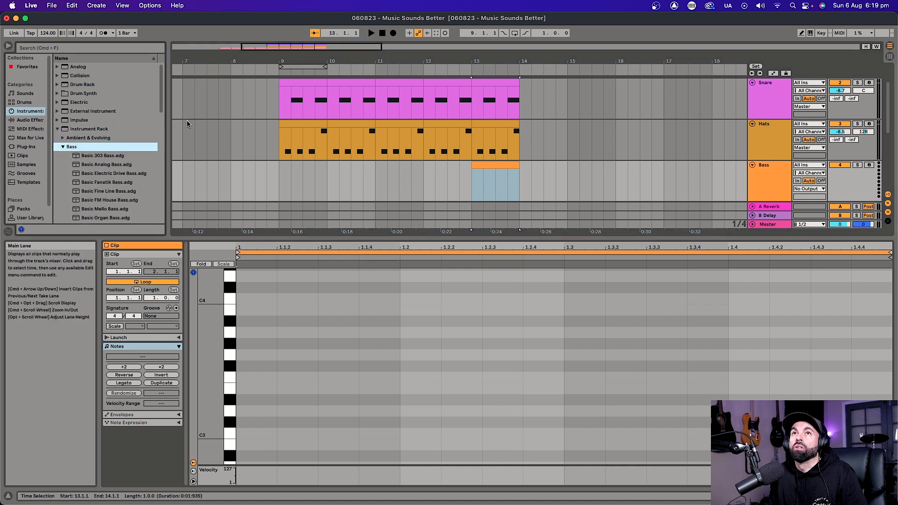
Step: Audition single bass presets such as Basic Electric Drive, Basic Mello, Fat Square and Complex Reese, enlarging the preset list
{"action": "left_click", "coordinate": [103, 166]}
{"action": "left_click", "coordinate": [104, 173]}
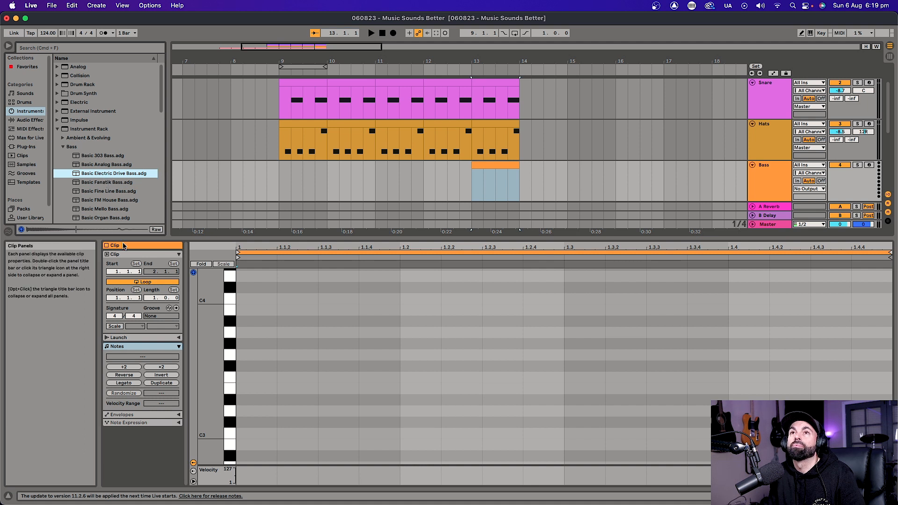
{"action": "left_click_drag", "start_coordinate": [117, 242], "coordinate": [117, 389]}
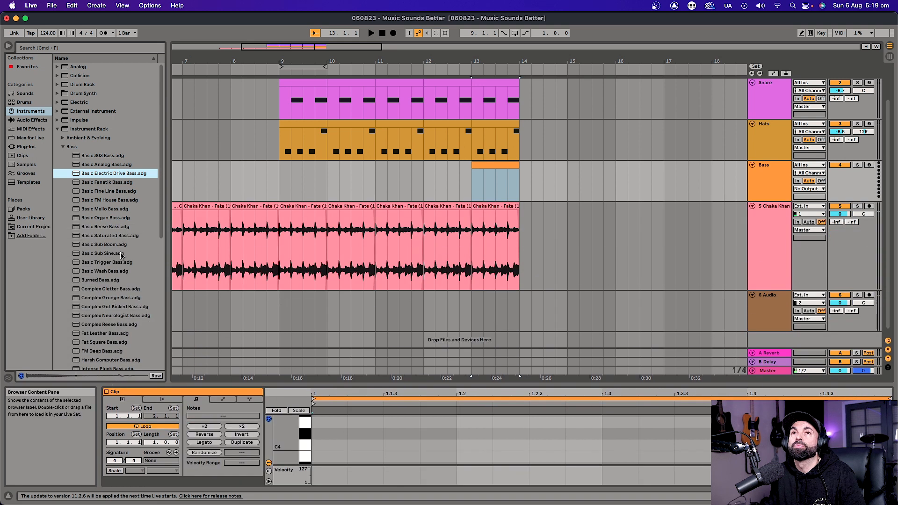
{"action": "left_click", "coordinate": [105, 218]}
{"action": "left_click", "coordinate": [106, 209]}
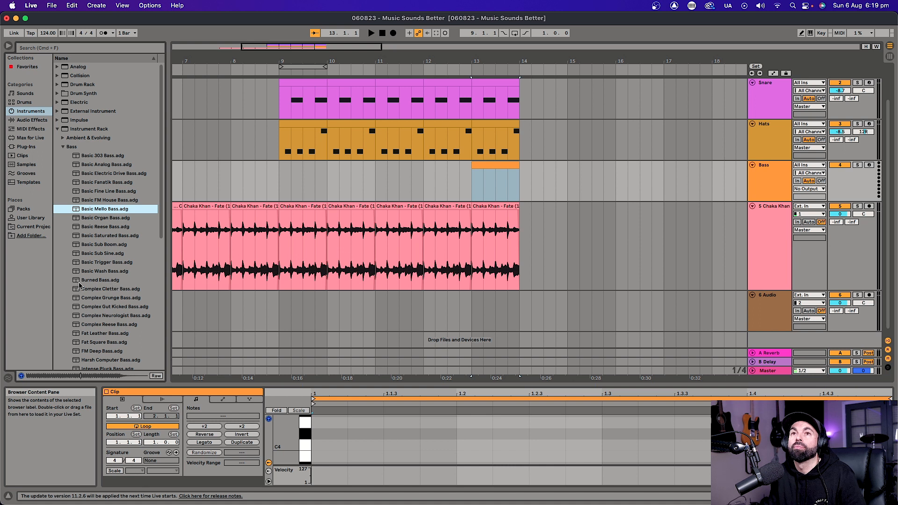
{"action": "left_click", "coordinate": [86, 351]}
{"action": "left_click", "coordinate": [91, 342]}
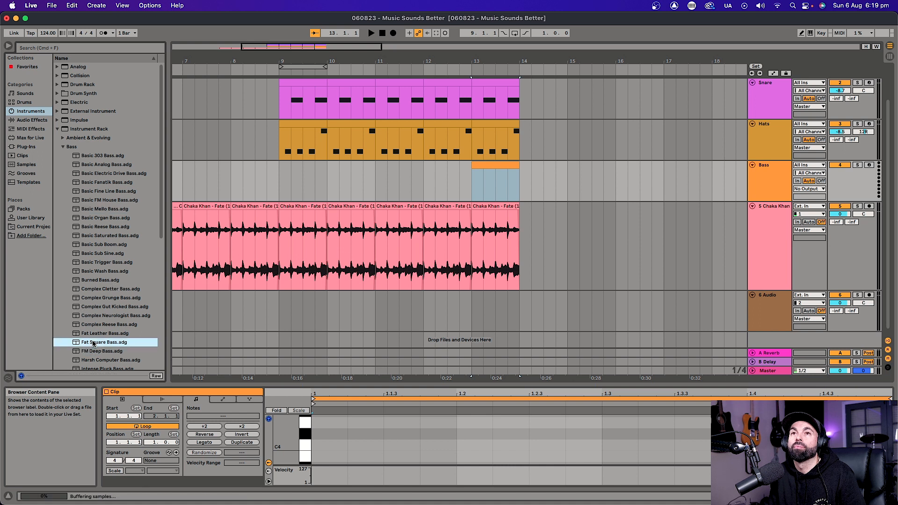
{"action": "left_click", "coordinate": [93, 333]}
{"action": "left_click", "coordinate": [94, 326]}
Step: Audition the bass presets one after another from Complex Grunge Bass down to Talking 808 Bass
{"action": "left_click", "coordinate": [97, 300]}
{"action": "key", "text": "Down"}
{"action": "key", "text": "Down"}
{"action": "key", "text": "Down"}
{"action": "key", "text": "Down"}
{"action": "key", "text": "Down"}
{"action": "key", "text": "Down"}
{"action": "key", "text": "Down"}
{"action": "key", "text": "Down"}
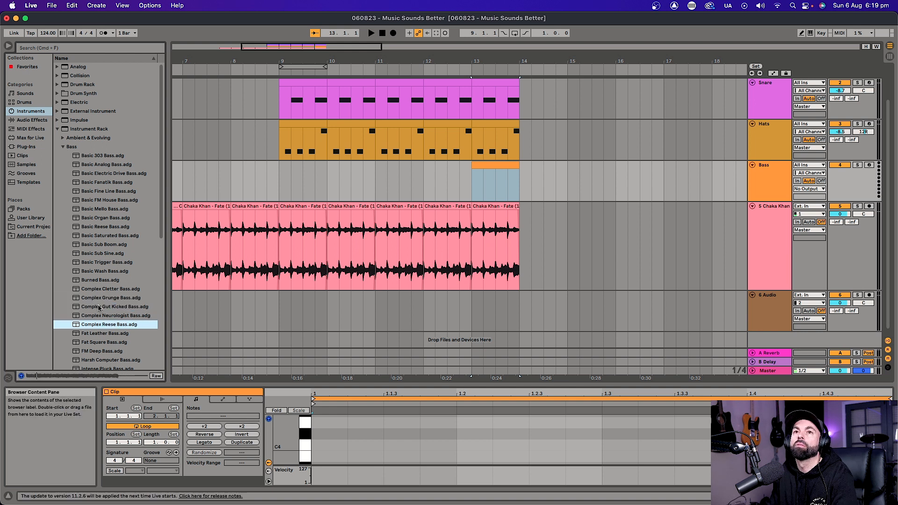
{"action": "key", "text": "Down"}
{"action": "key", "text": "Down"}
{"action": "key", "text": "Down"}
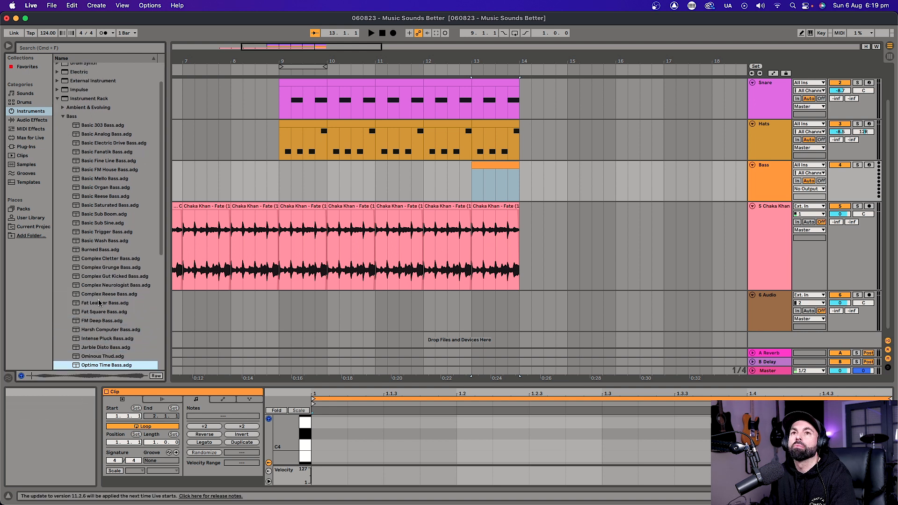
{"action": "key", "text": "Down"}
{"action": "key", "text": "Down"}
{"action": "key", "text": "Down"}
{"action": "key", "text": "Down"}
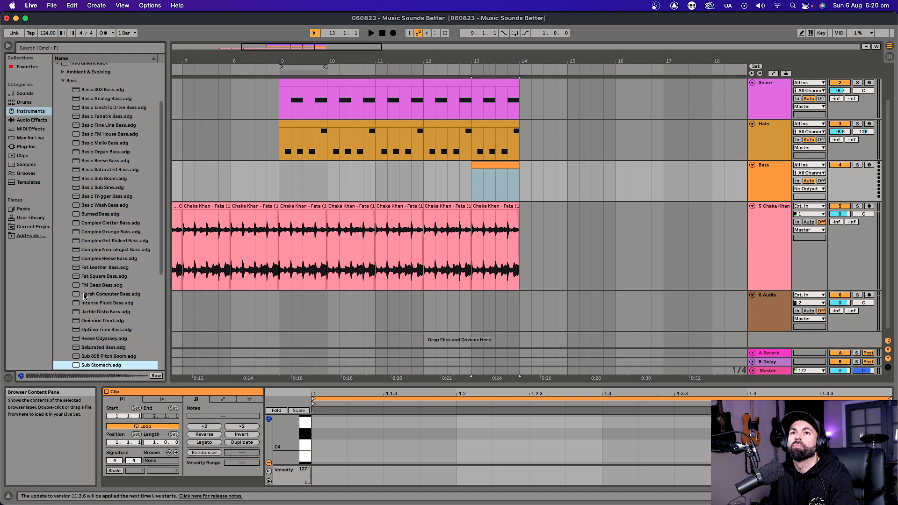
{"action": "key", "text": "Down"}
{"action": "key", "text": "Down"}
{"action": "key", "text": "Down"}
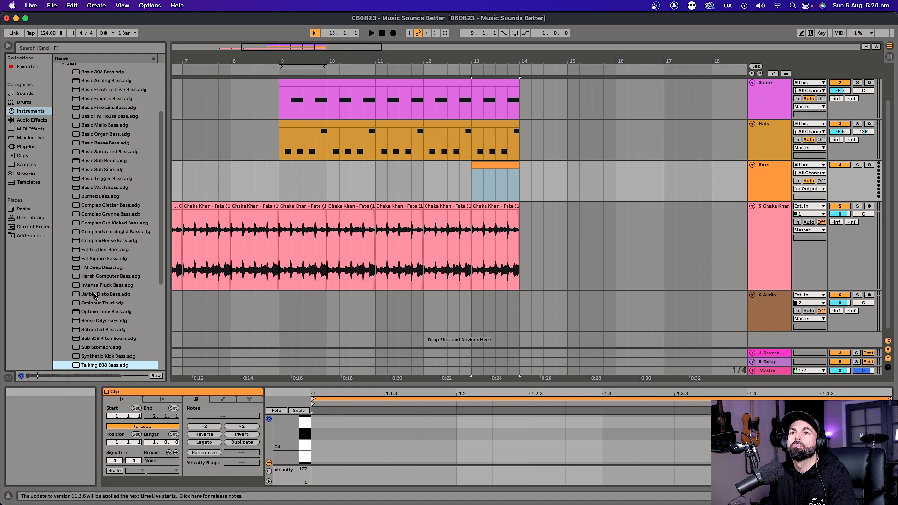
Step: Audition the last presets of the Bass list, going from Womp Bass back up to Sub Stomach
{"action": "left_click_drag", "start_coordinate": [161, 283], "coordinate": [162, 199]}
{"action": "scroll", "coordinate": [125, 294], "scroll_direction": "down", "scroll_amount": 10}
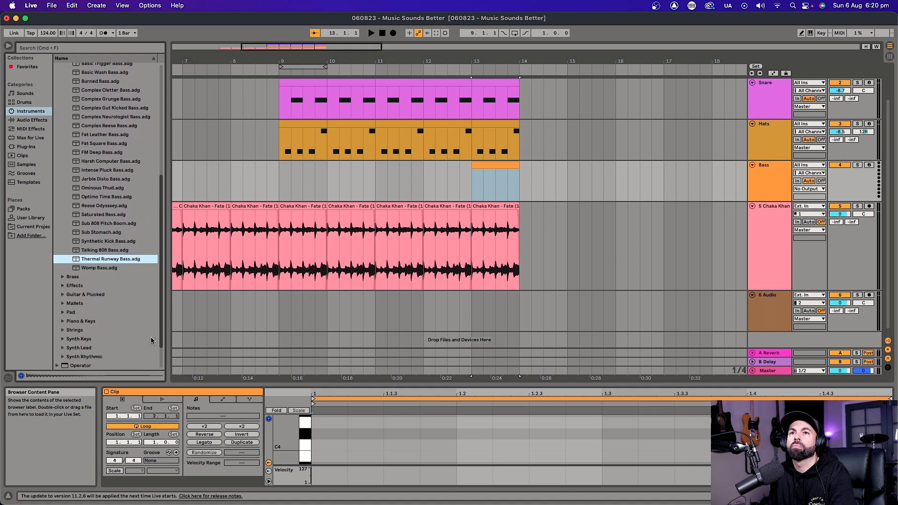
{"action": "left_click", "coordinate": [94, 265]}
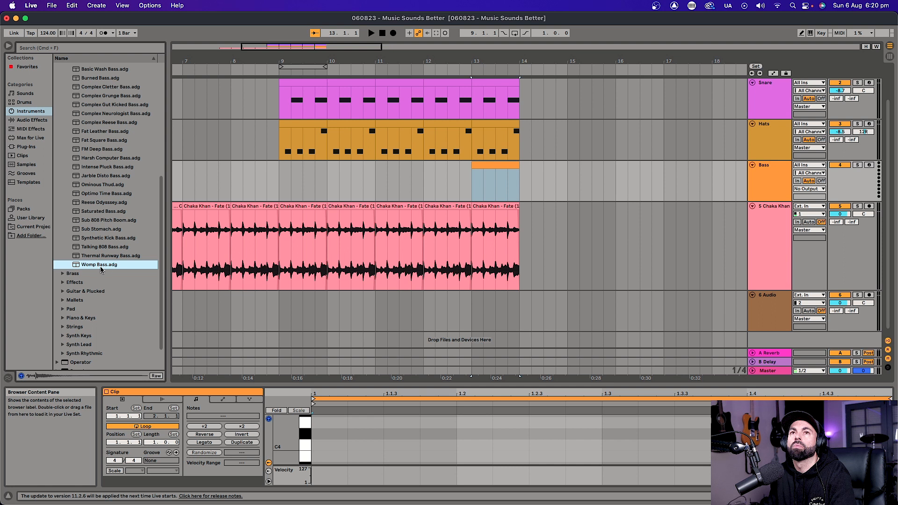
{"action": "key", "text": "Up"}
{"action": "key", "text": "Up"}
{"action": "key", "text": "Up"}
{"action": "key", "text": "Up"}
{"action": "key", "text": "Up"}
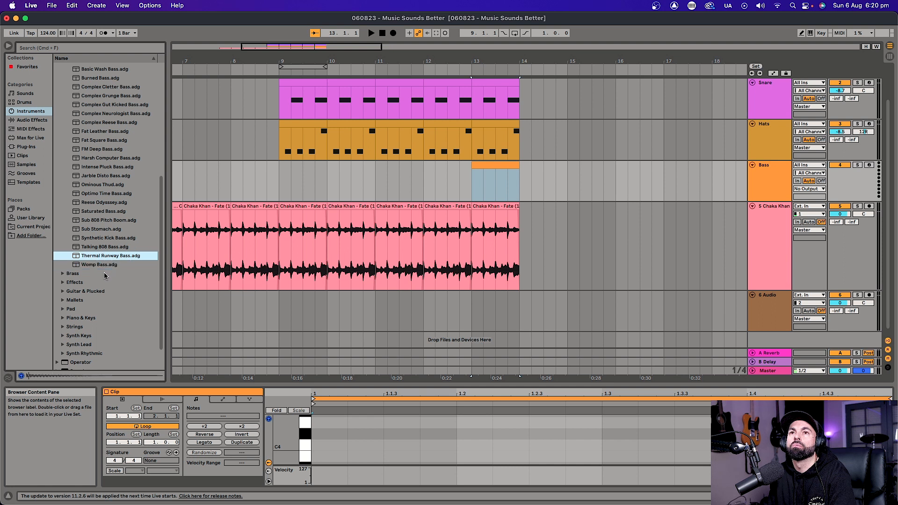
{"action": "key", "text": "Down"}
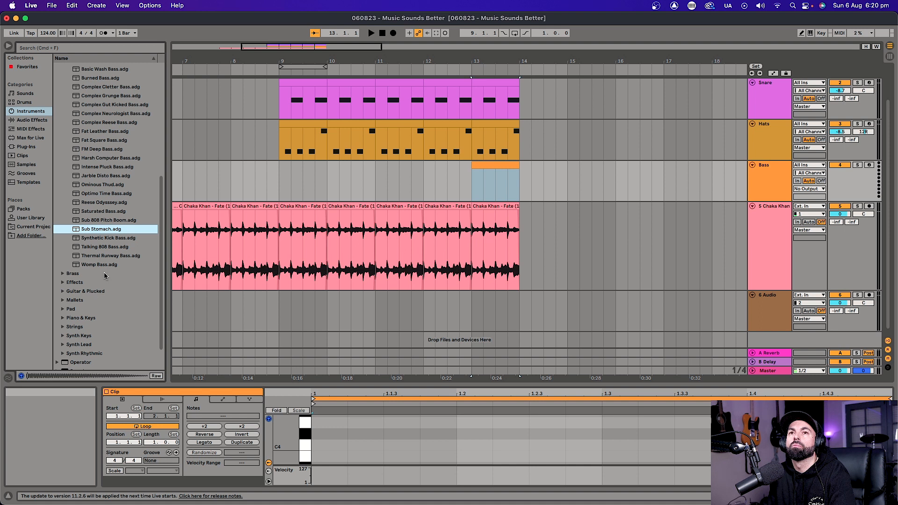
Step: Compare the Basic presets at the start of the Bass list, from Basic 303 Bass through Basic Organ Bass to Basic Fine Line Bass
{"action": "scroll", "coordinate": [105, 276], "scroll_direction": "up", "scroll_amount": 10}
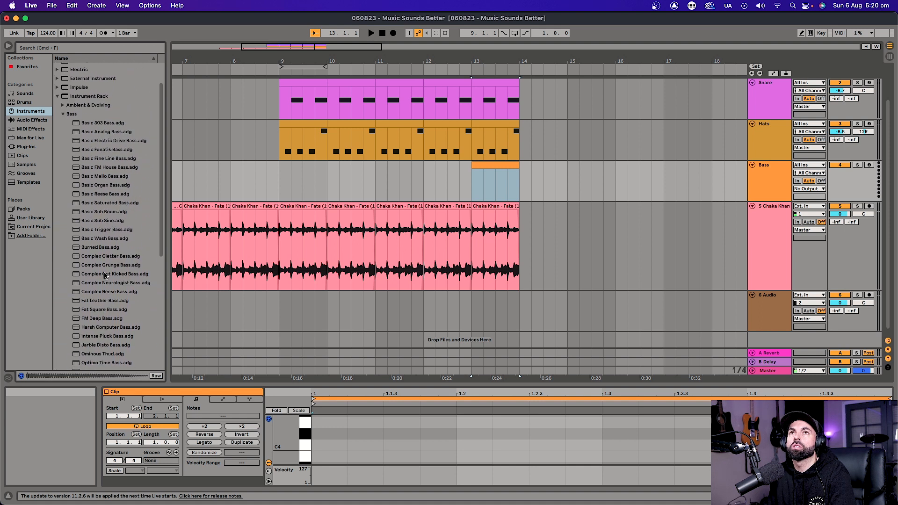
{"action": "left_click", "coordinate": [96, 172]}
{"action": "key", "text": "Up"}
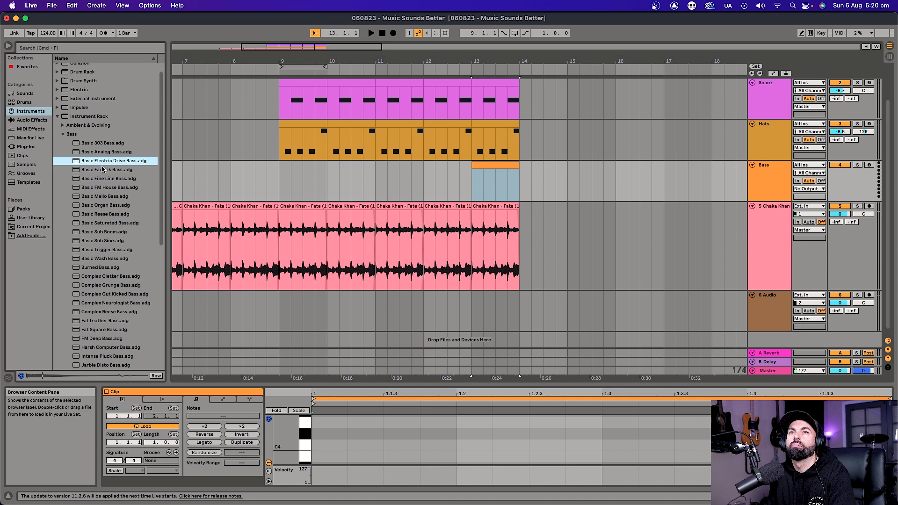
{"action": "left_click", "coordinate": [97, 155]}
{"action": "left_click", "coordinate": [97, 144]}
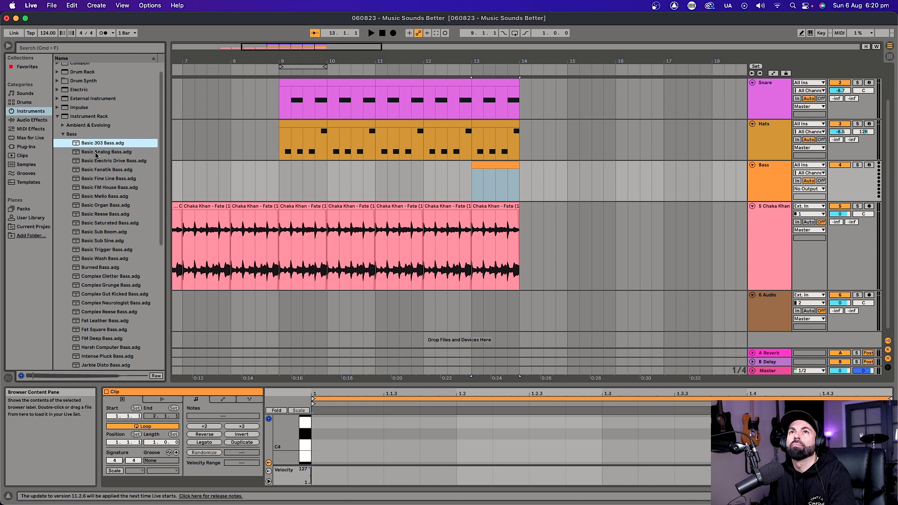
{"action": "left_click", "coordinate": [93, 160]}
{"action": "left_click", "coordinate": [94, 169]}
{"action": "left_click", "coordinate": [95, 179]}
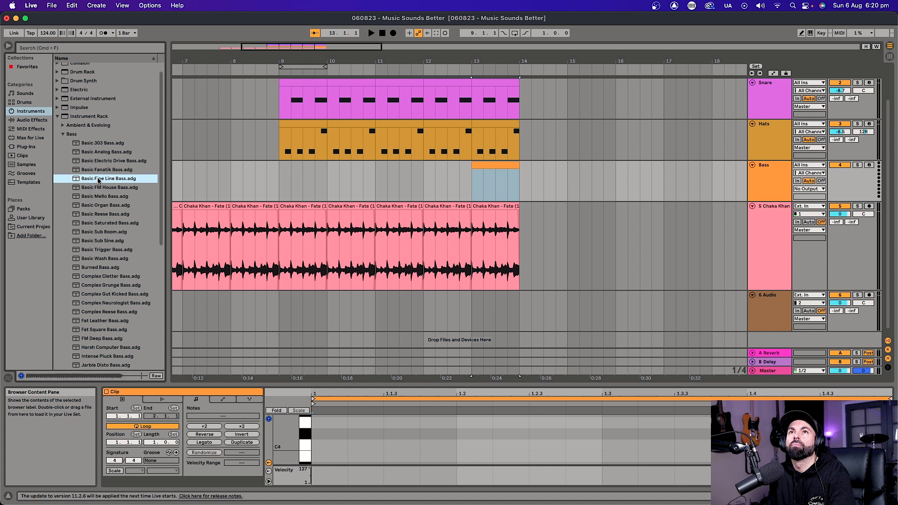
{"action": "key", "text": "Down"}
{"action": "key", "text": "Down"}
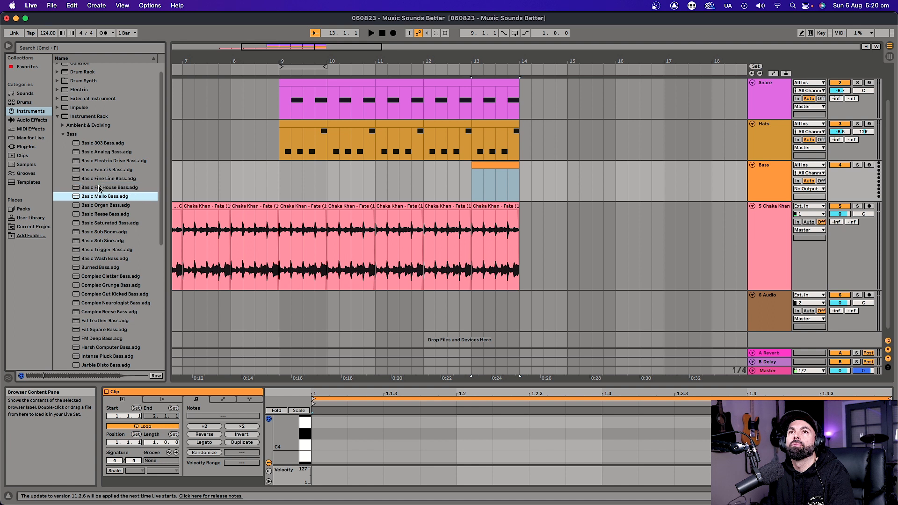
{"action": "left_click", "coordinate": [97, 205]}
{"action": "left_click", "coordinate": [97, 180]}
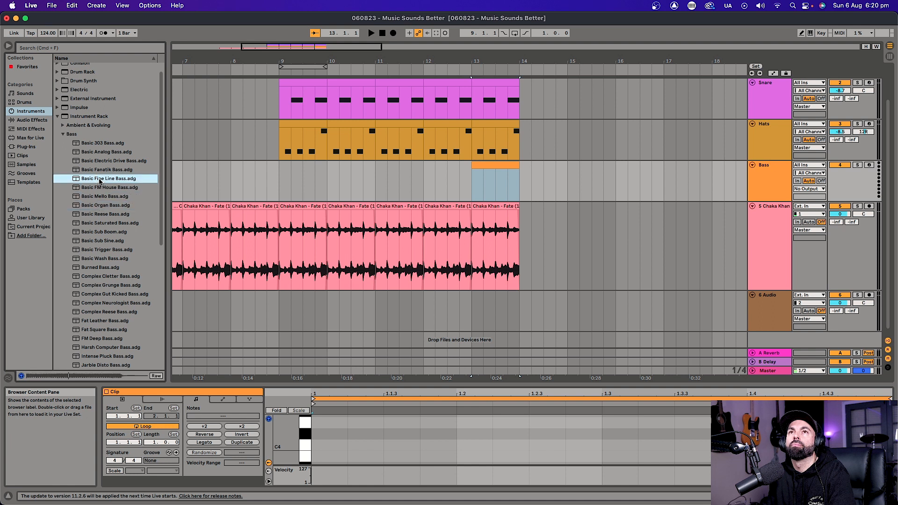
Step: Load the Basic Fine Line Bass preset on the Bass track and arm the track for recording
{"action": "double_click", "coordinate": [99, 180]}
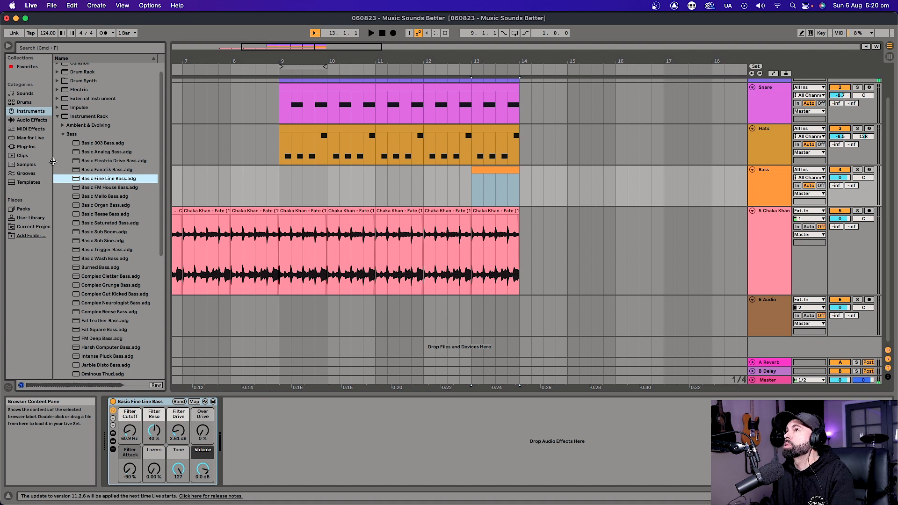
{"action": "left_click", "coordinate": [758, 187]}
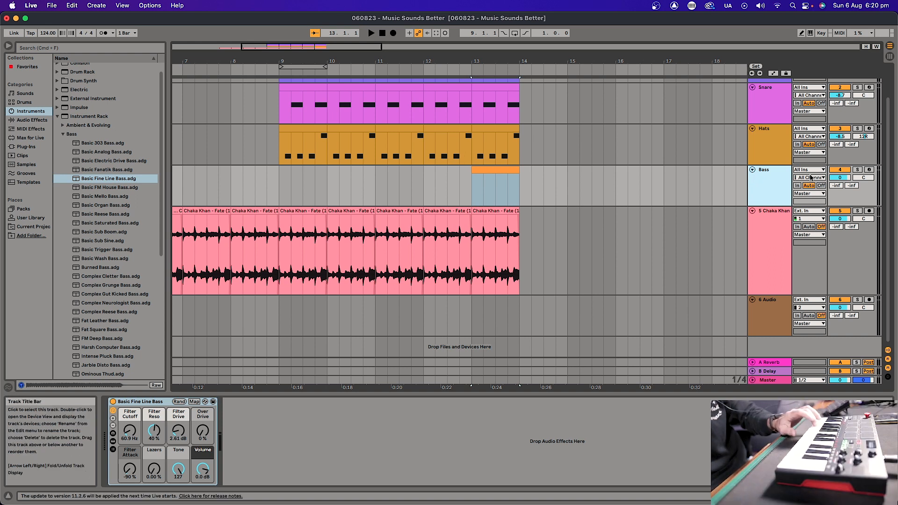
{"action": "left_click", "coordinate": [869, 171]}
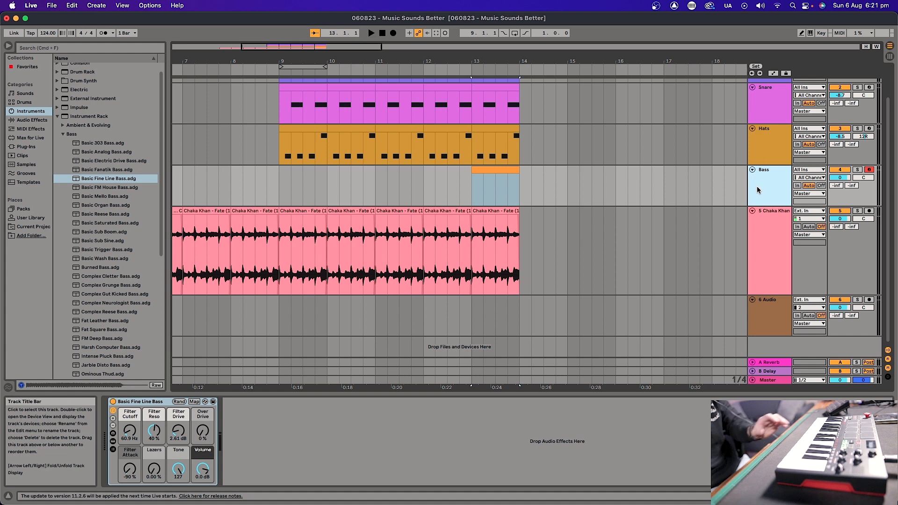
Step: Loop the bar 13 clip and play the section to try out bass notes over the drums and sample
{"action": "key", "text": "space"}
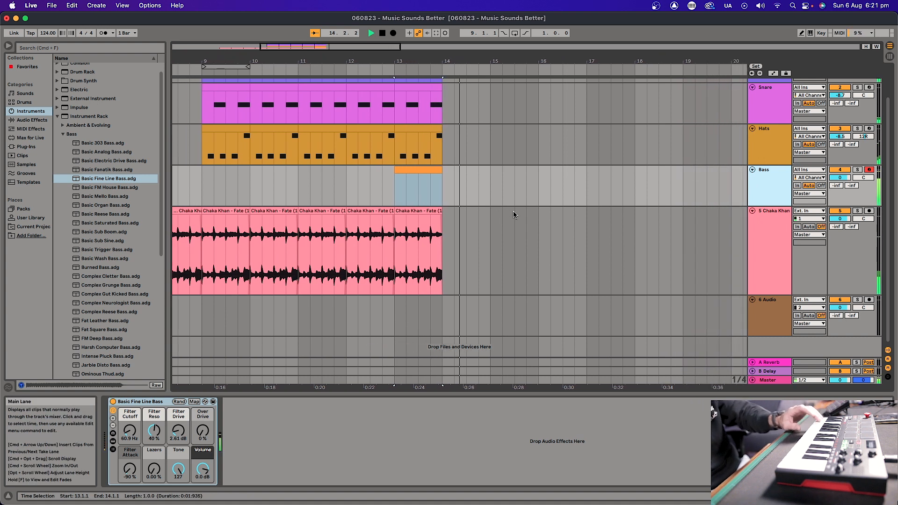
{"action": "key", "text": "space"}
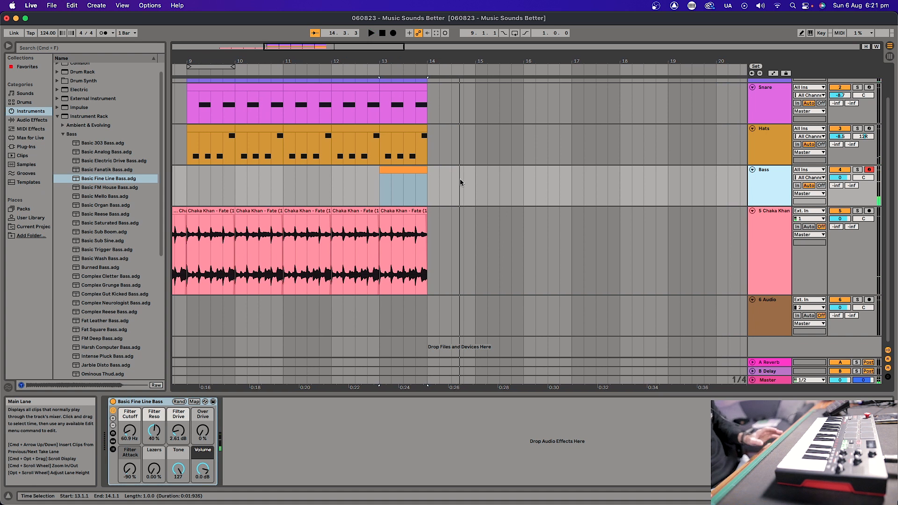
{"action": "left_click", "coordinate": [408, 171]}
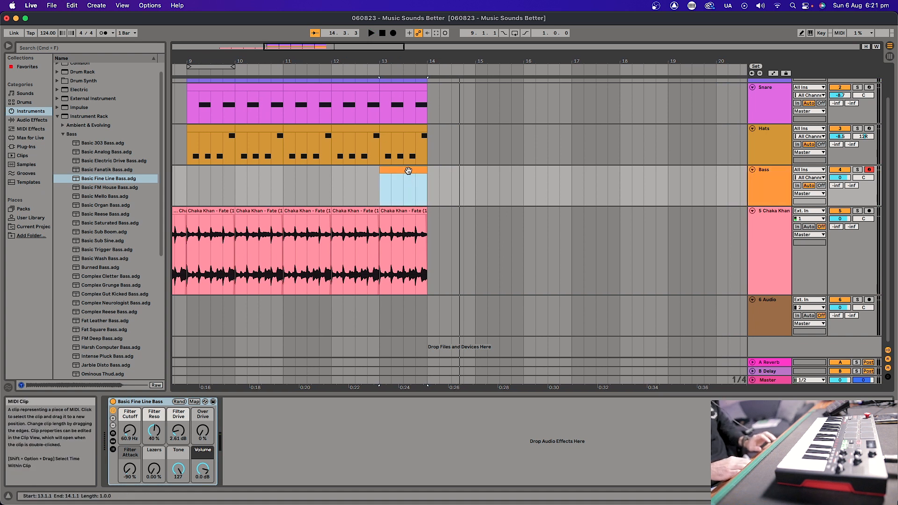
{"action": "key", "text": "super+l"}
{"action": "key", "text": "space"}
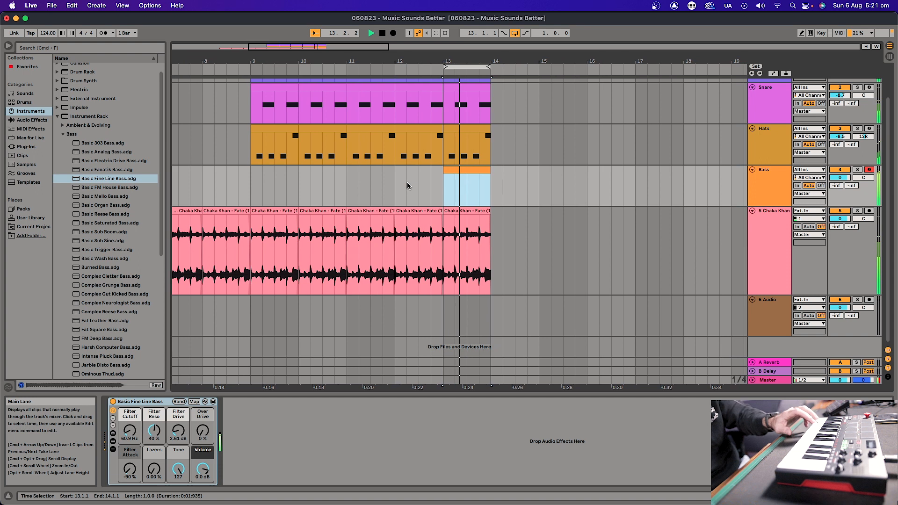
{"action": "key", "text": "space"}
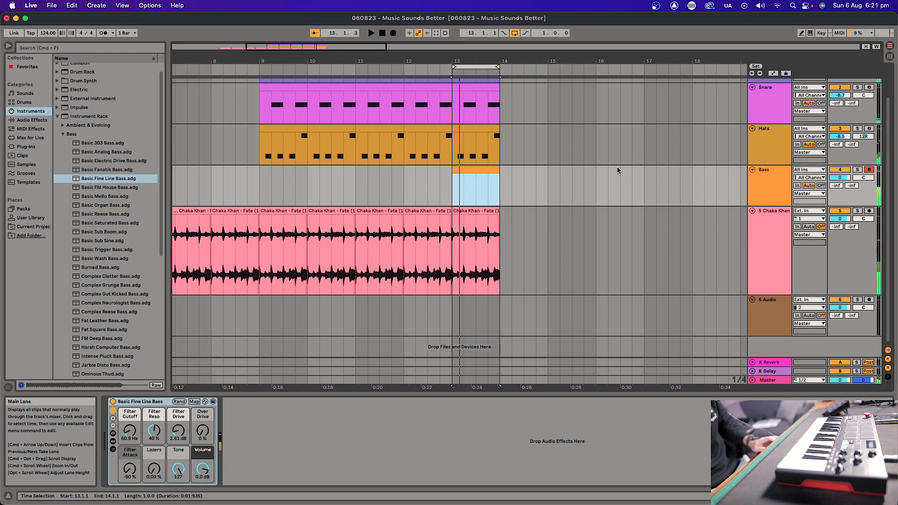
Step: Open the empty bar 13 Bass clip in the note editor and enlarge the editor for writing notes
{"action": "left_click", "coordinate": [769, 191]}
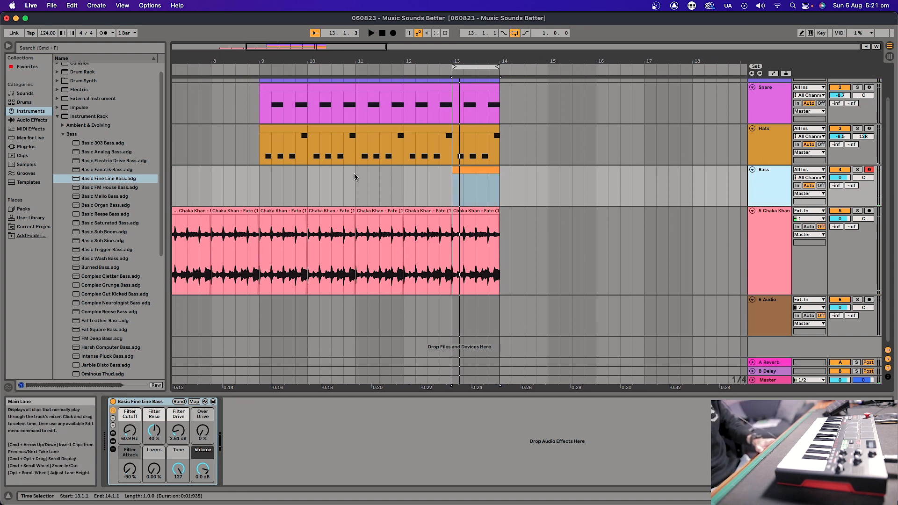
{"action": "left_click", "coordinate": [489, 171]}
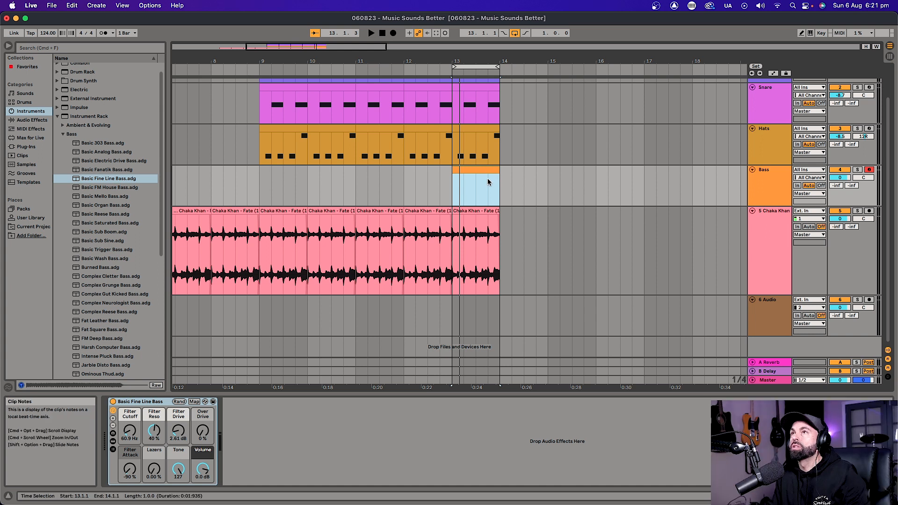
{"action": "left_click", "coordinate": [489, 171]}
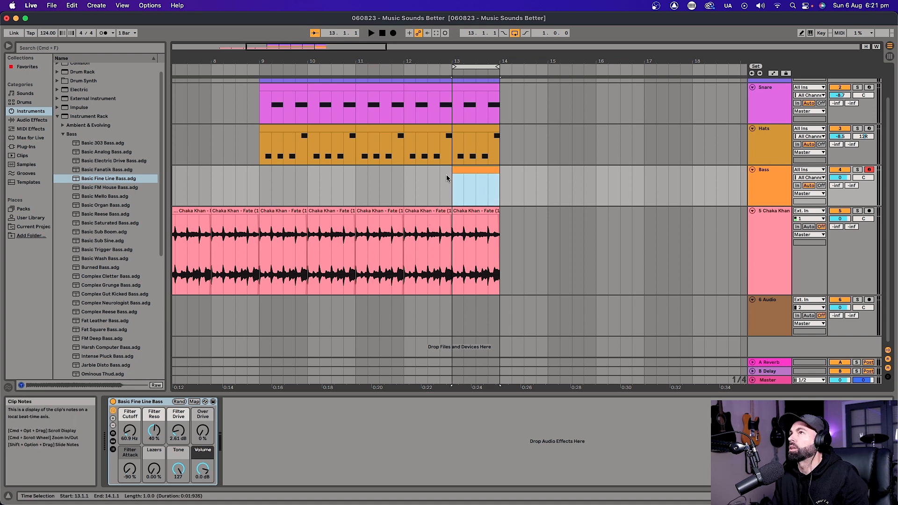
{"action": "double_click", "coordinate": [471, 172]}
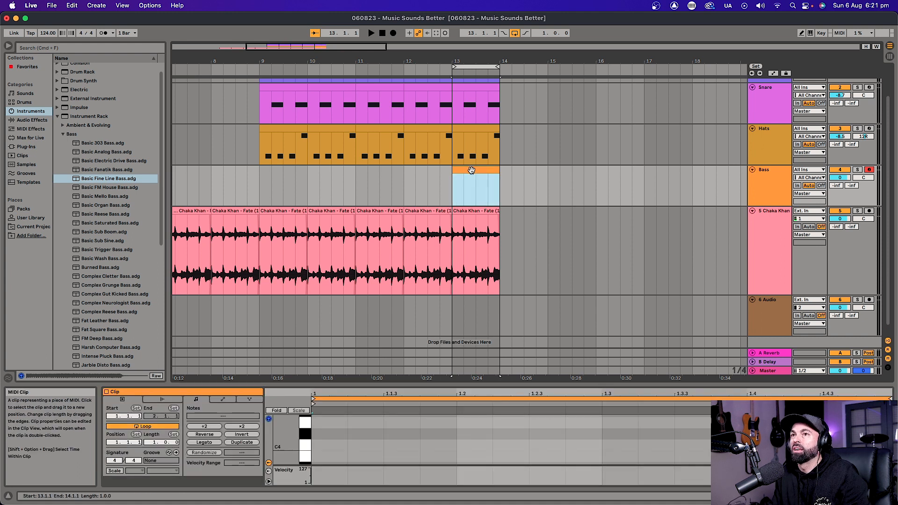
{"action": "left_click_drag", "start_coordinate": [414, 385], "coordinate": [408, 214]}
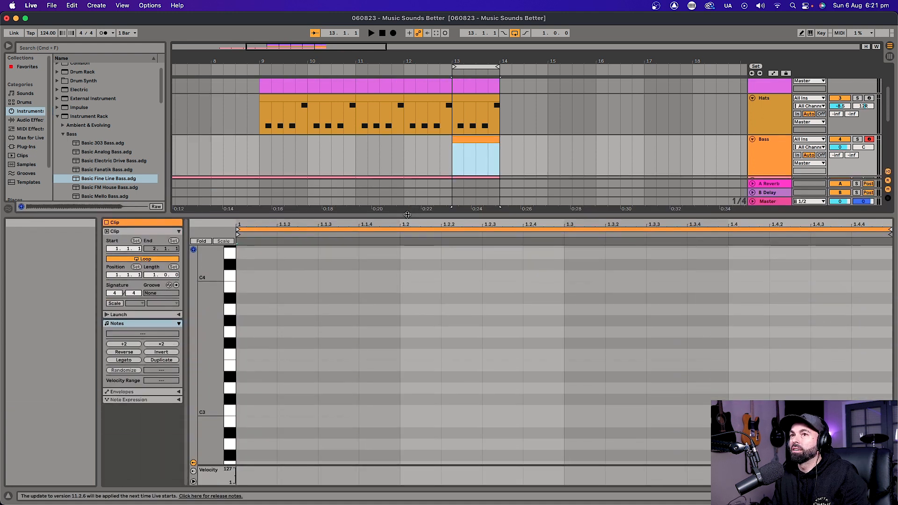
Step: Add two E1 notes at 1.1.1 and 1.1.4 and an F1 note at 1.2.3 in the Bass clip
{"action": "scroll", "coordinate": [379, 325], "scroll_direction": "down", "scroll_amount": 3}
{"action": "scroll", "coordinate": [378, 325], "scroll_direction": "up", "scroll_amount": 5}
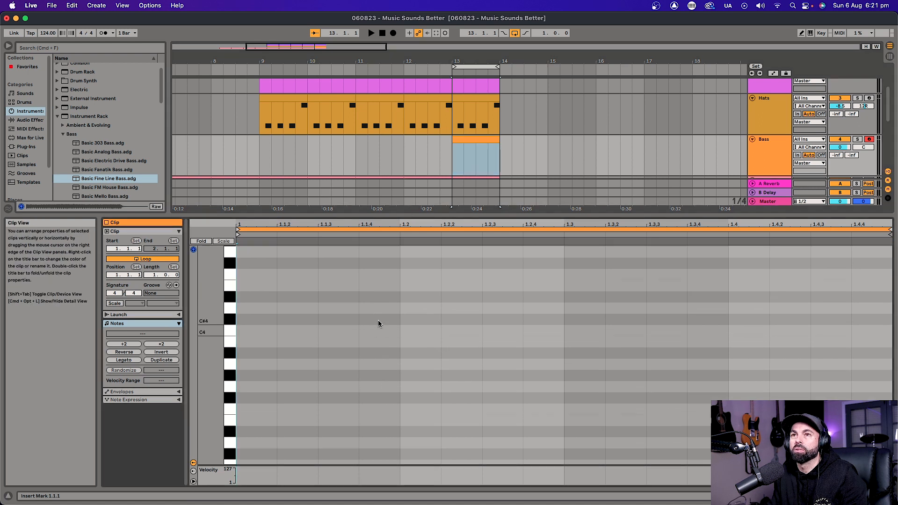
{"action": "scroll", "coordinate": [378, 322], "scroll_direction": "down", "scroll_amount": 10}
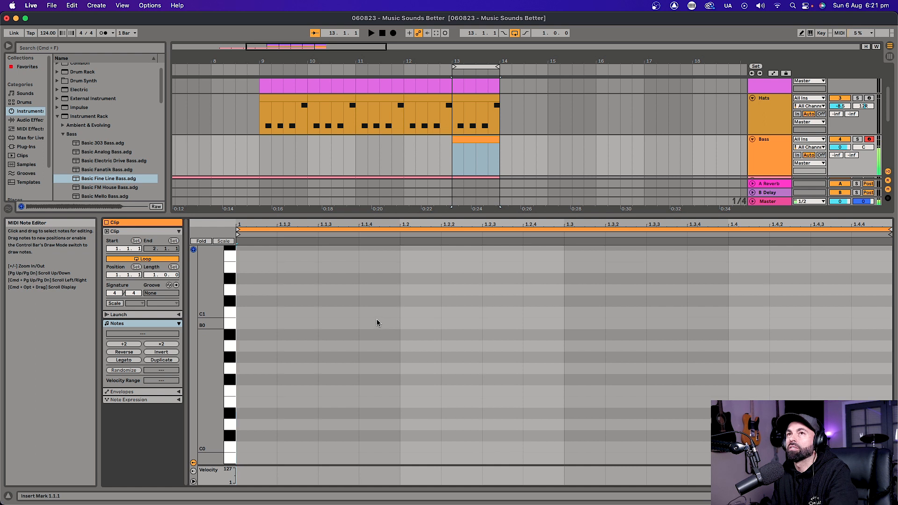
{"action": "scroll", "coordinate": [377, 322], "scroll_direction": "up", "scroll_amount": 2}
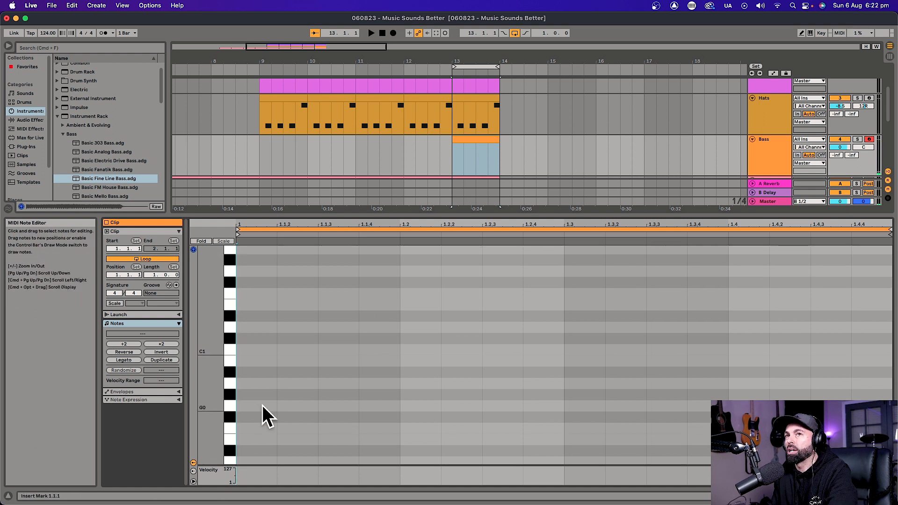
{"action": "left_click", "coordinate": [230, 306]}
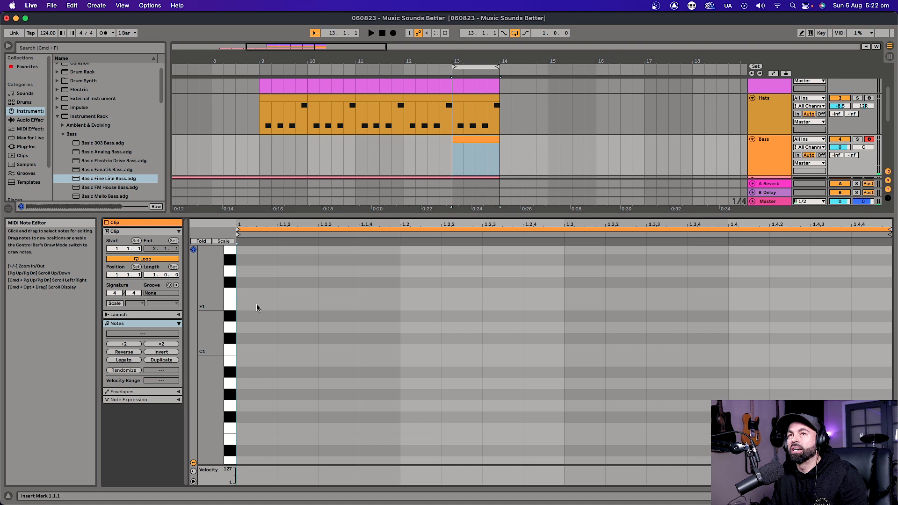
{"action": "double_click", "coordinate": [252, 304]}
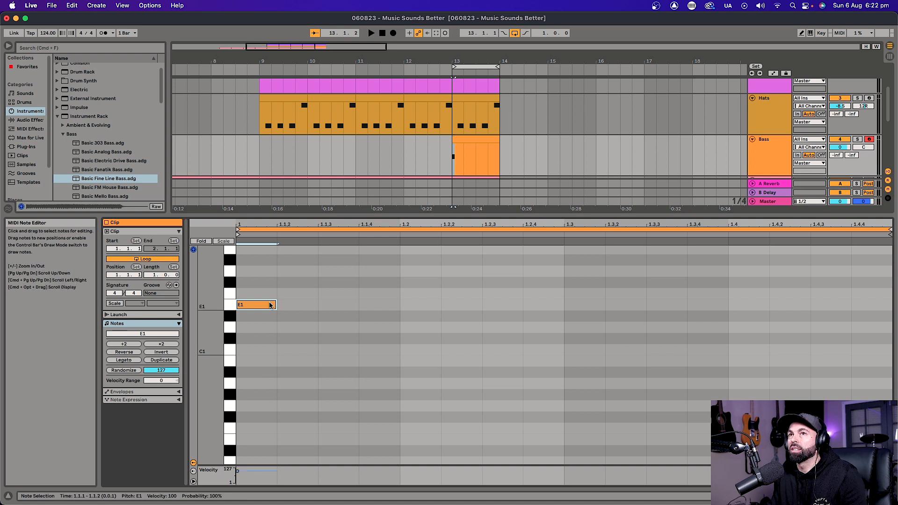
{"action": "double_click", "coordinate": [372, 305]}
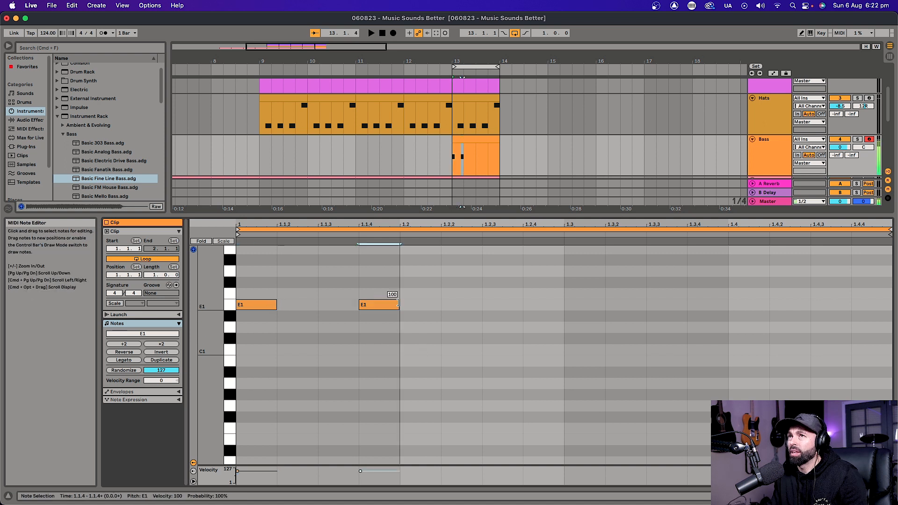
{"action": "double_click", "coordinate": [499, 295]}
Step: Lengthen both E1 notes to two sixteenths each and stretch the F1 note to 1.4.4
{"action": "left_click", "coordinate": [409, 280]}
{"action": "left_click_drag", "start_coordinate": [409, 280], "coordinate": [238, 361]}
{"action": "left_click_drag", "start_coordinate": [398, 304], "coordinate": [459, 306]}
{"action": "left_click", "coordinate": [522, 295]}
{"action": "left_click_drag", "start_coordinate": [523, 295], "coordinate": [863, 297]}
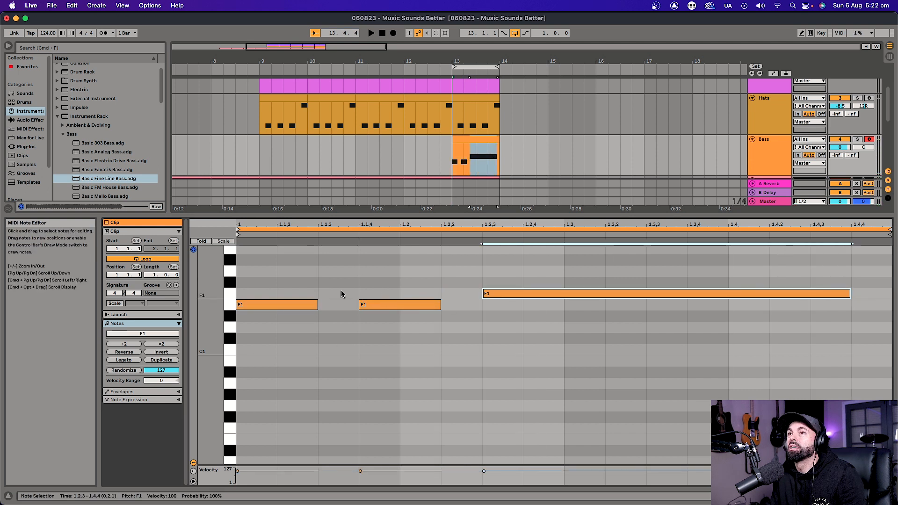
Step: Extend the ends of all three bass notes slightly further while auditioning the loop, and save the set
{"action": "left_click_drag", "start_coordinate": [440, 304], "coordinate": [459, 301]}
{"action": "left_click_drag", "start_coordinate": [316, 306], "coordinate": [331, 305]}
{"action": "key", "text": "space"}
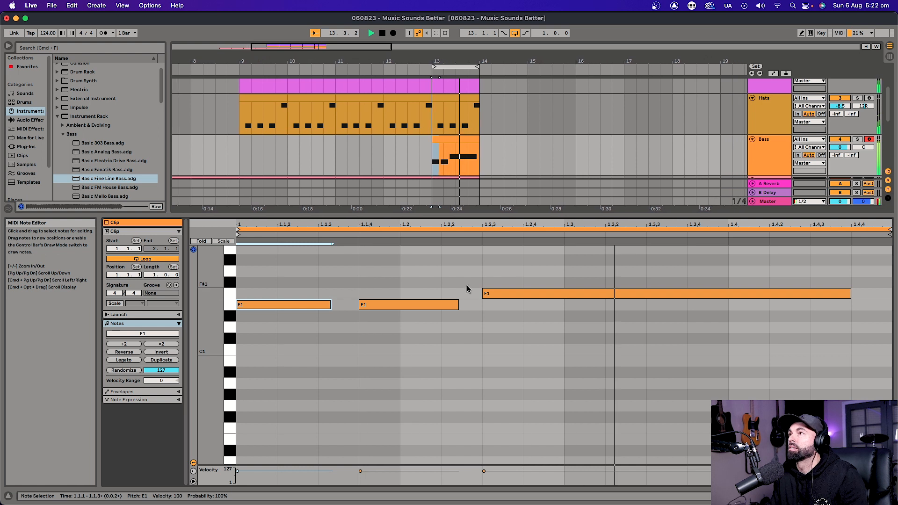
{"action": "key", "text": "space"}
{"action": "left_click_drag", "start_coordinate": [850, 293], "coordinate": [863, 291]}
{"action": "key", "text": "space"}
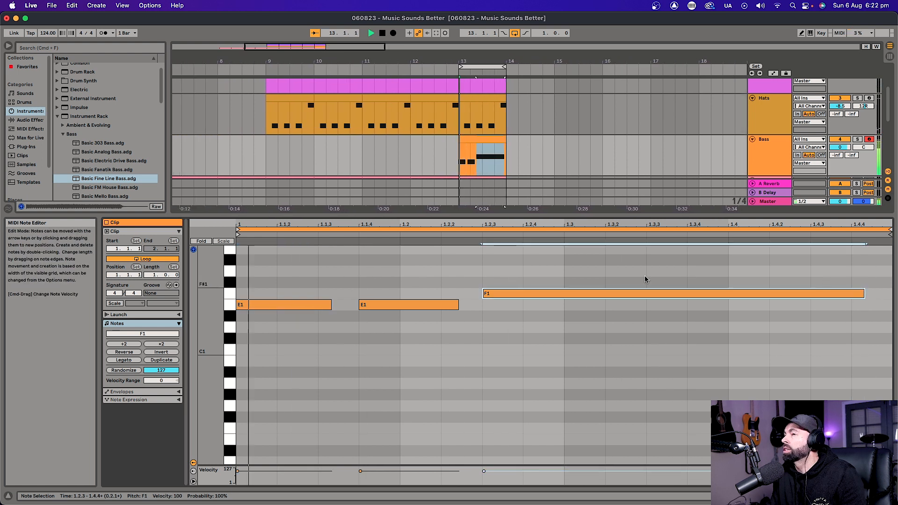
{"action": "key", "text": "super+s"}
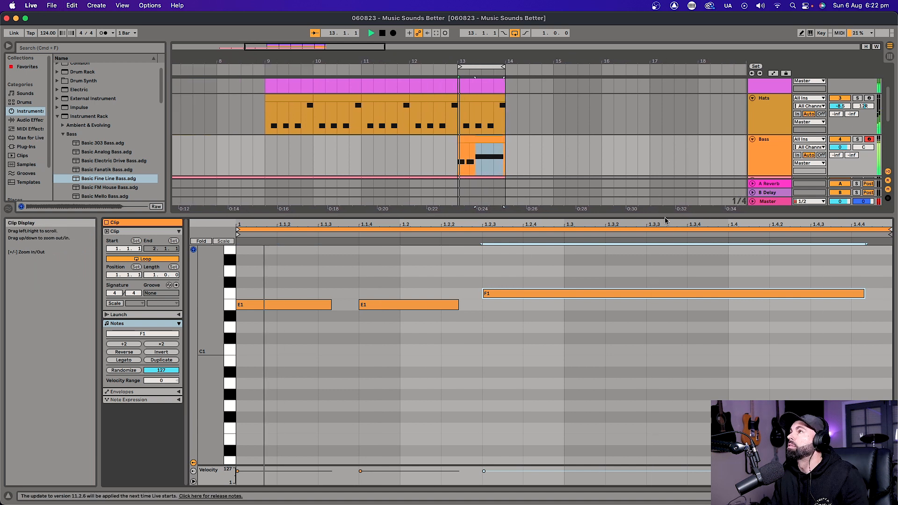
Step: Lower the Bass track's volume to -18.8 dB in the mixer and check the balance with the loop playing
{"action": "left_click", "coordinate": [771, 154]}
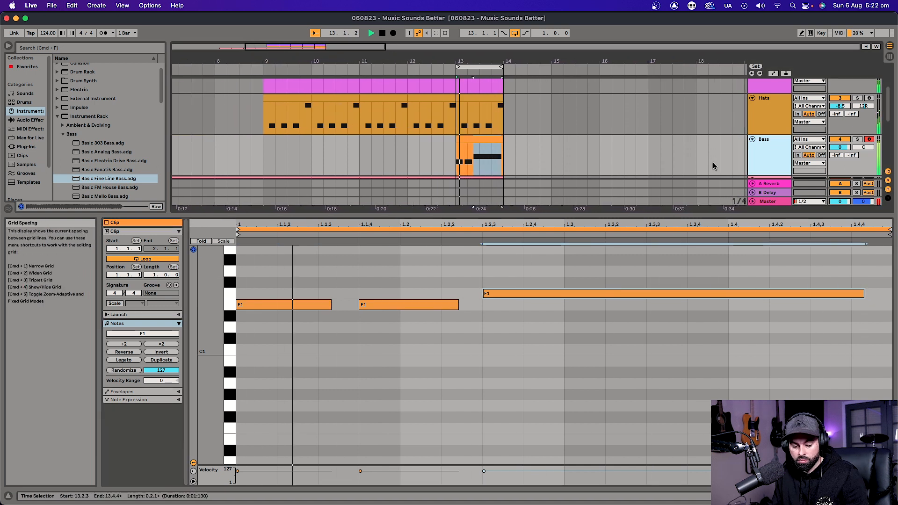
{"action": "key", "text": "Tab"}
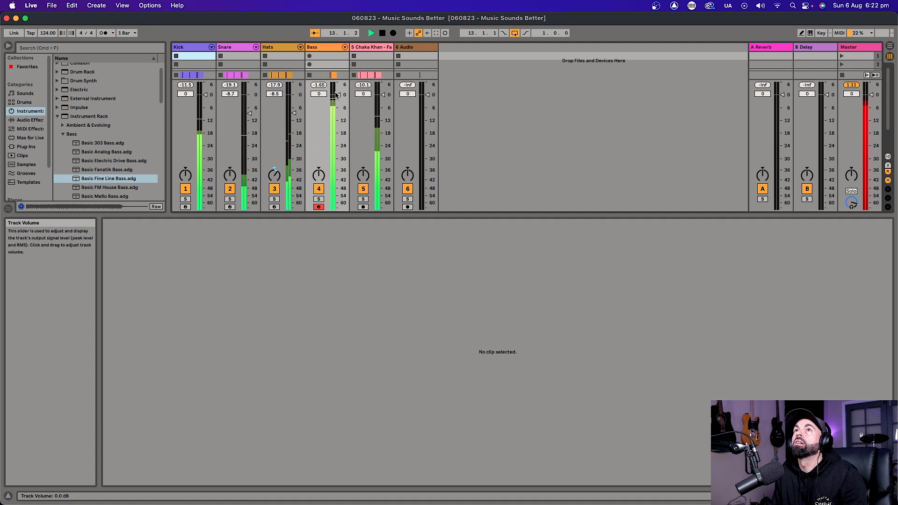
{"action": "left_click_drag", "start_coordinate": [338, 94], "coordinate": [338, 125]}
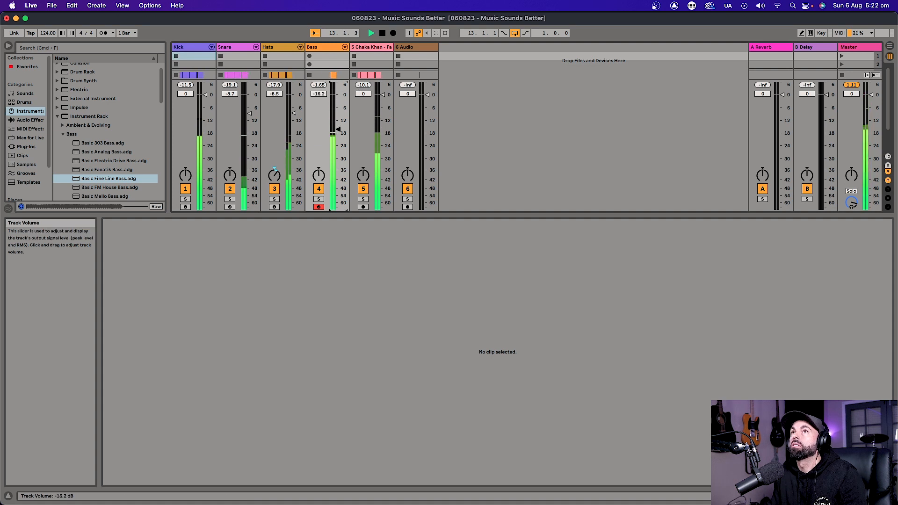
{"action": "left_click_drag", "start_coordinate": [338, 132], "coordinate": [340, 137]}
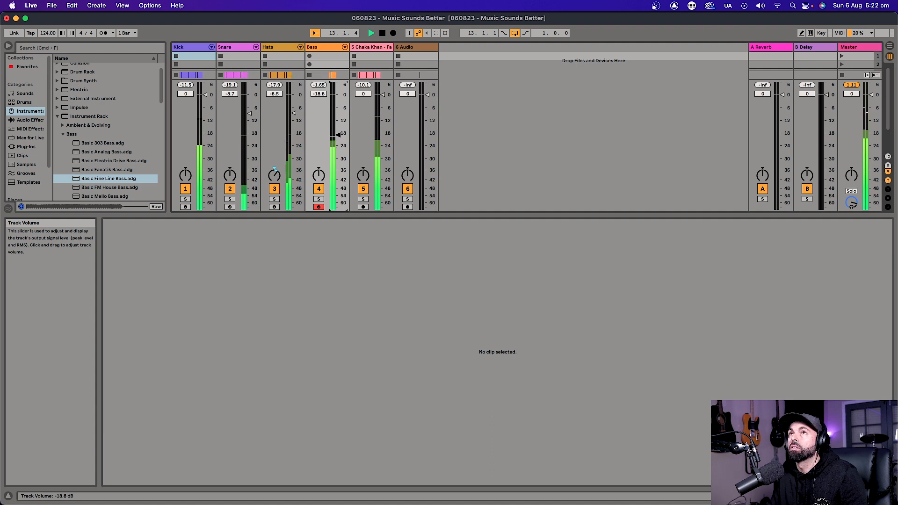
{"action": "key", "text": "Tab"}
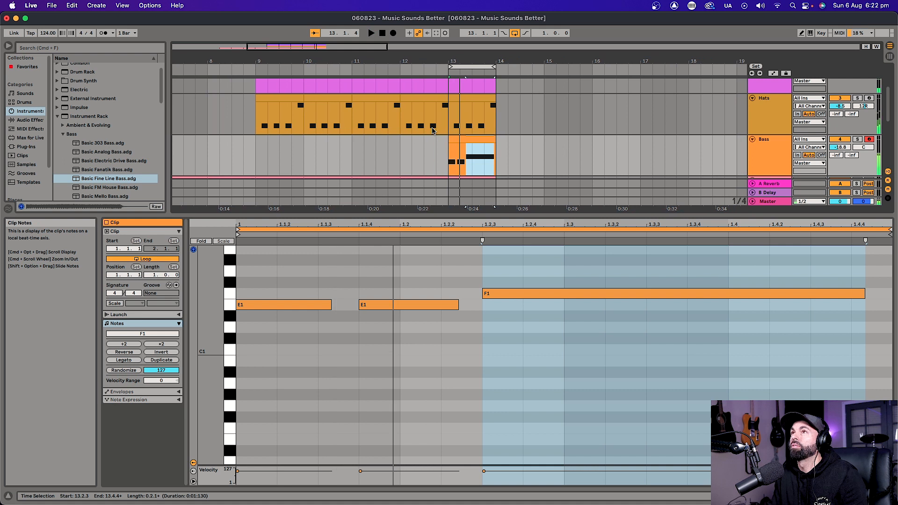
{"action": "key", "text": "Tab"}
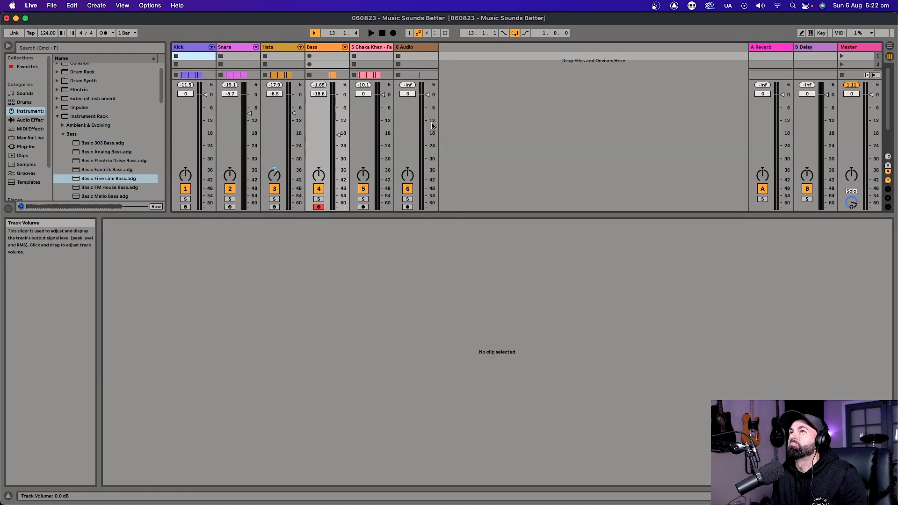
{"action": "key", "text": "space"}
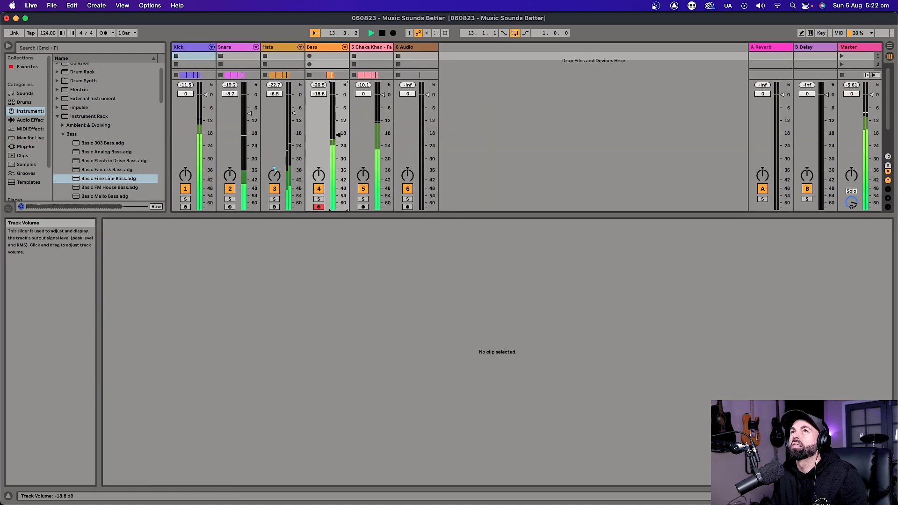
{"action": "key", "text": "Tab"}
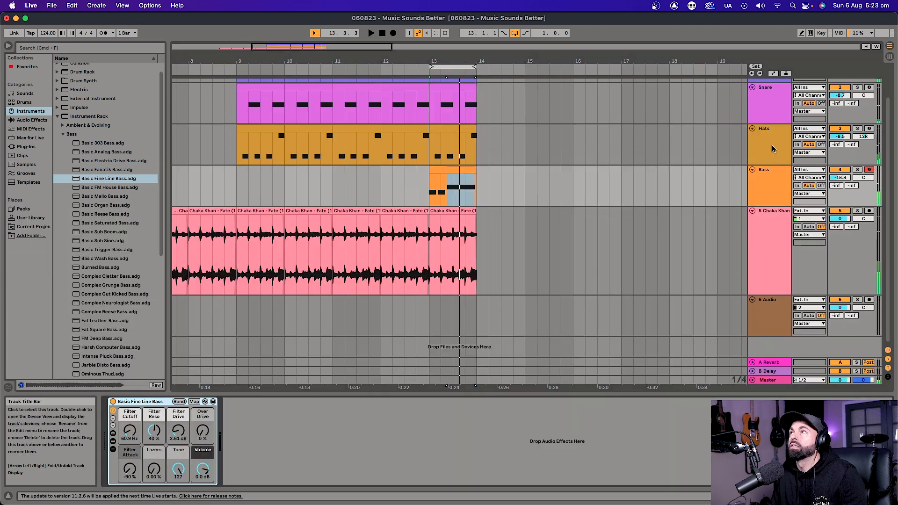
Step: Show the devices inside the Basic Fine Line Bass rack and inspect Drum Buss, Compressor, the mids distortion and Dynamic Tube
{"action": "double_click", "coordinate": [774, 153]}
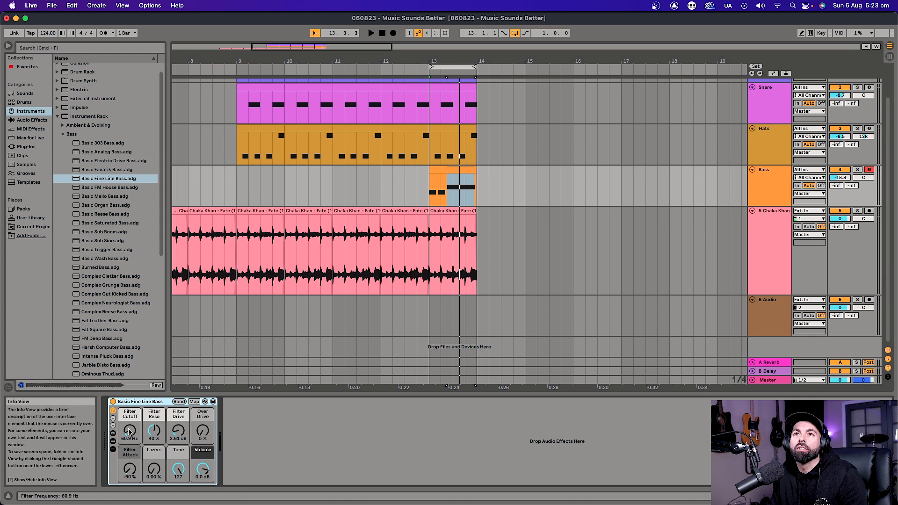
{"action": "left_click", "coordinate": [113, 441]}
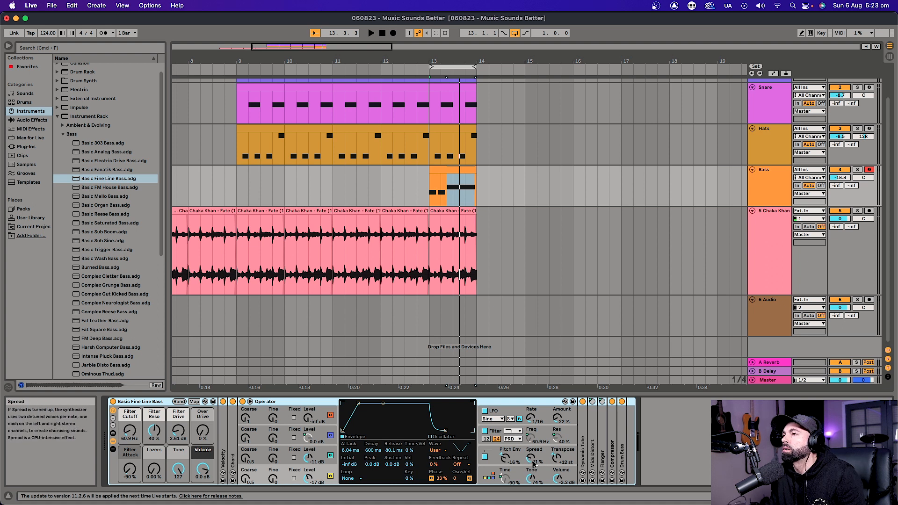
{"action": "double_click", "coordinate": [623, 461]}
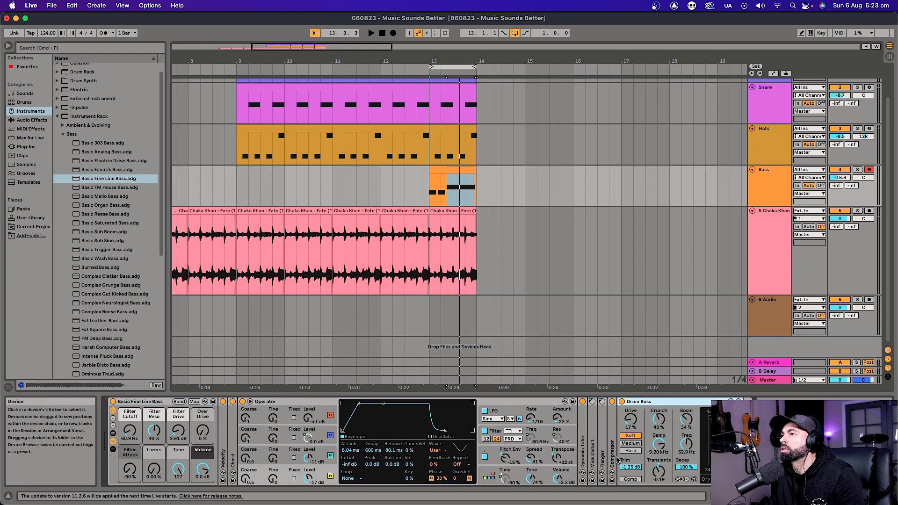
{"action": "double_click", "coordinate": [615, 461]}
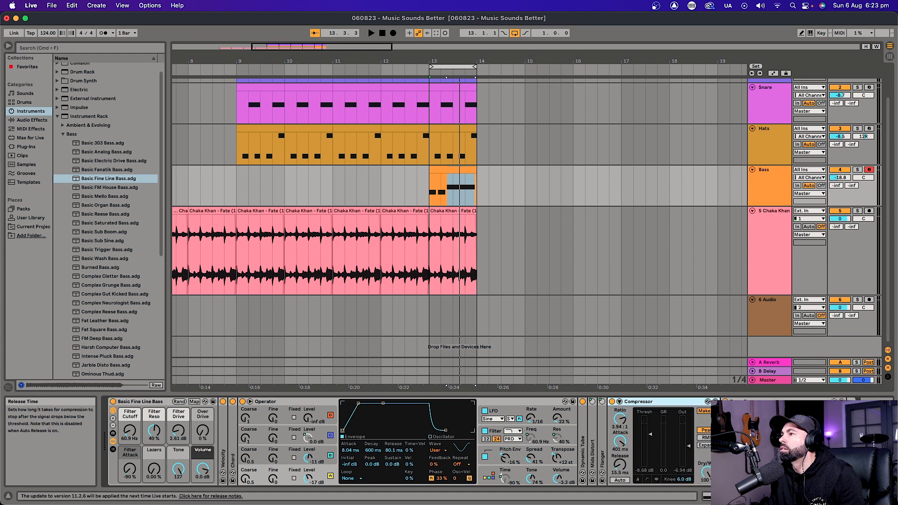
{"action": "double_click", "coordinate": [592, 456]}
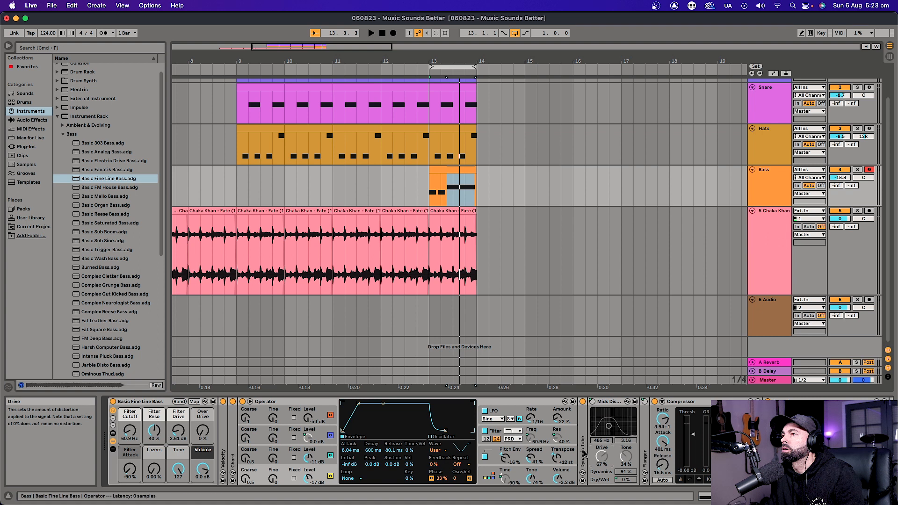
{"action": "double_click", "coordinate": [583, 454]}
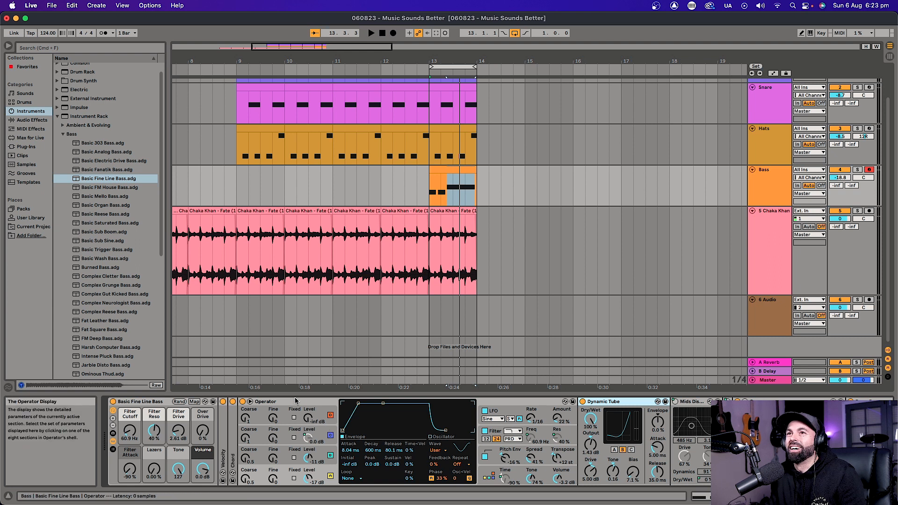
Step: Collapse the Operator display, inspect the rack's Chord and Velocity devices, and hide the rack's device chain again
{"action": "left_click", "coordinate": [250, 402]}
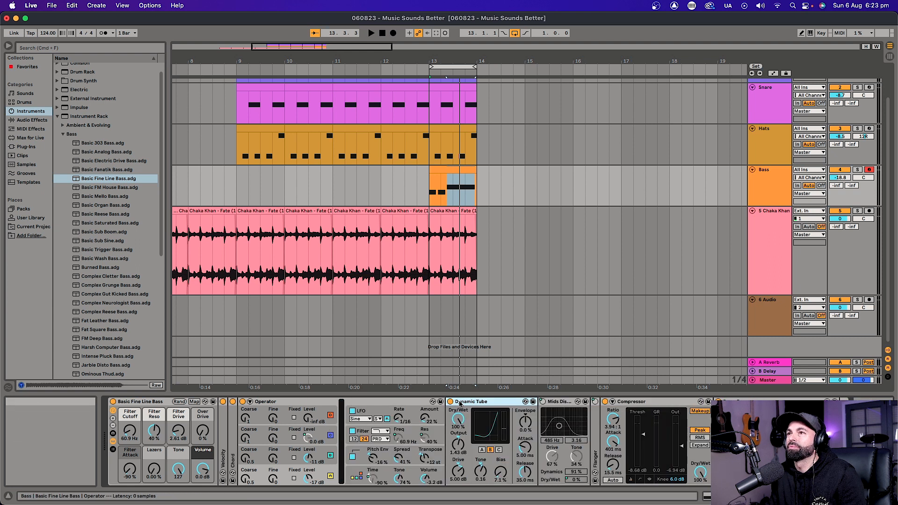
{"action": "left_click", "coordinate": [249, 403]}
{"action": "left_click", "coordinate": [248, 404]}
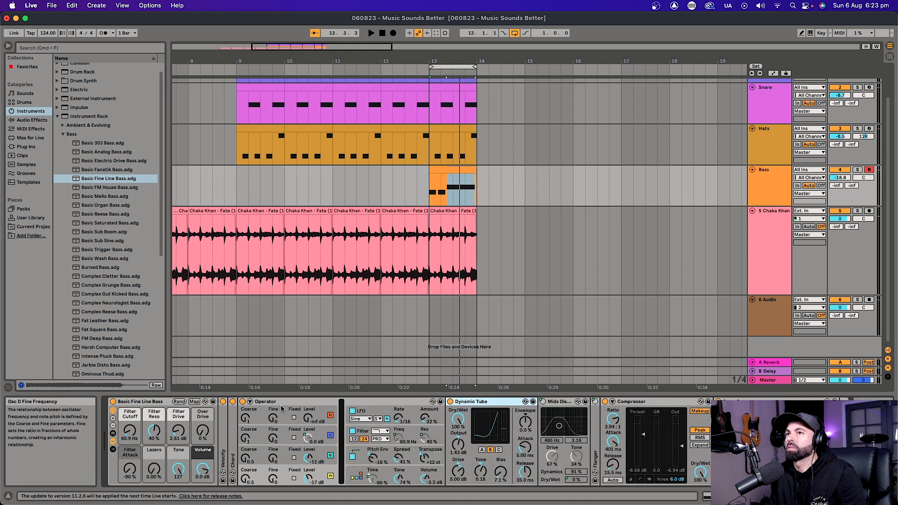
{"action": "double_click", "coordinate": [231, 441]}
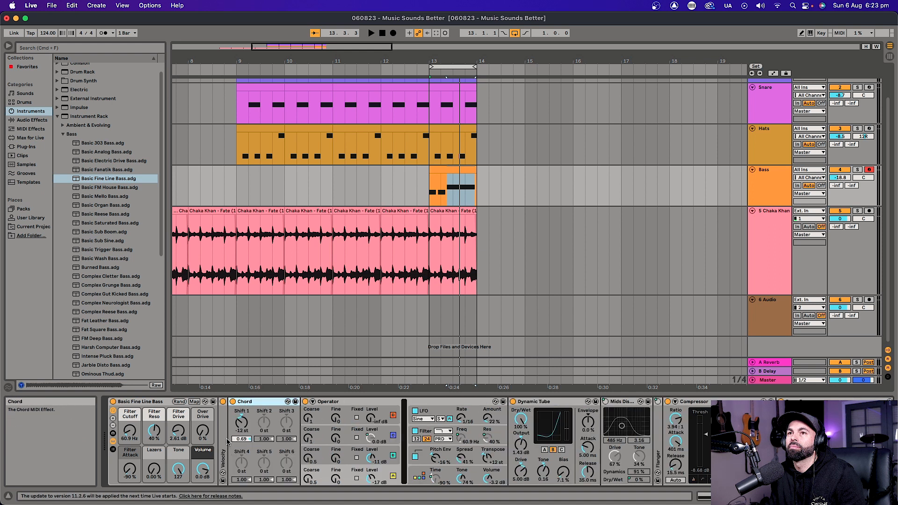
{"action": "double_click", "coordinate": [225, 442]}
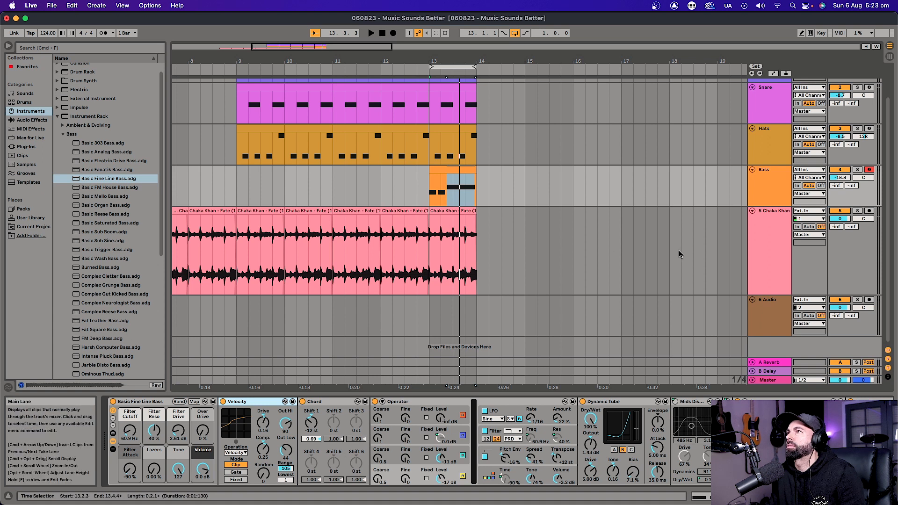
{"action": "left_click", "coordinate": [113, 442]}
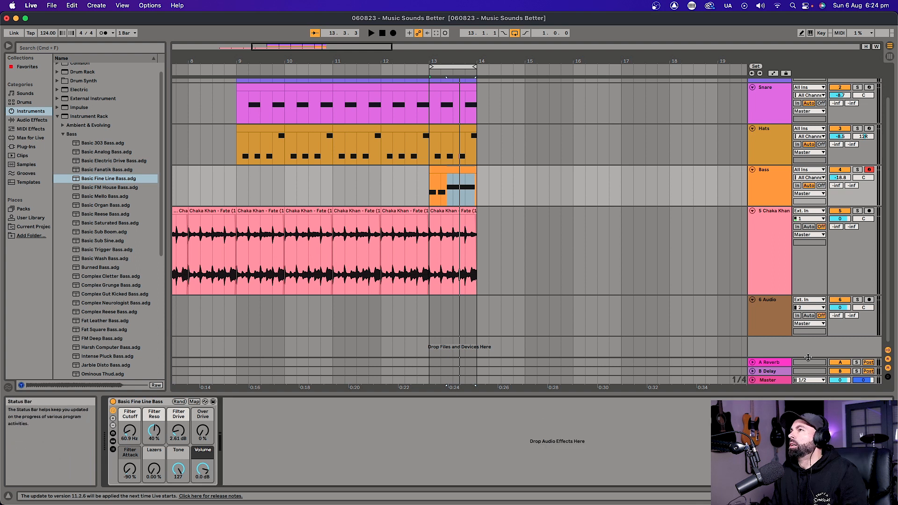
Step: Play the bar 13 loop with the bass and review the Bass clip's notes and the track's rack
{"action": "left_click", "coordinate": [769, 196]}
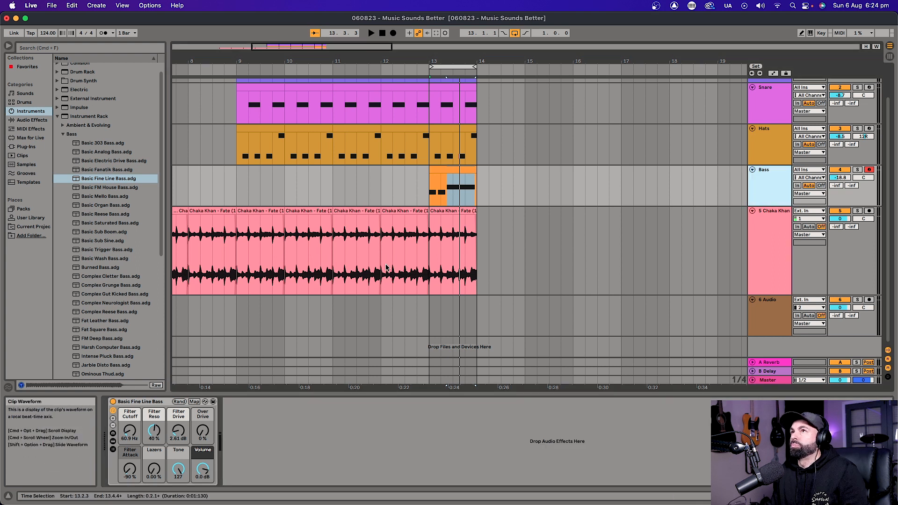
{"action": "key", "text": "space"}
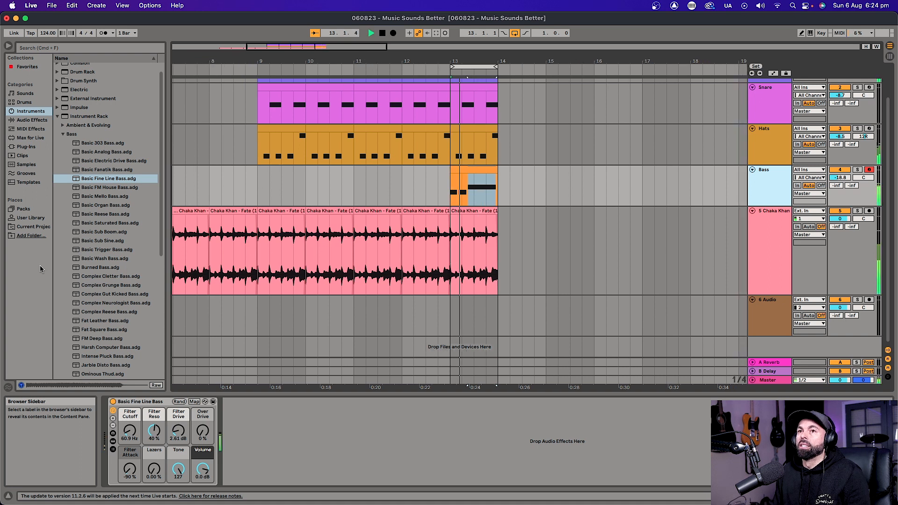
{"action": "key", "text": "space"}
{"action": "scroll", "coordinate": [473, 237], "scroll_direction": "up", "scroll_amount": 2}
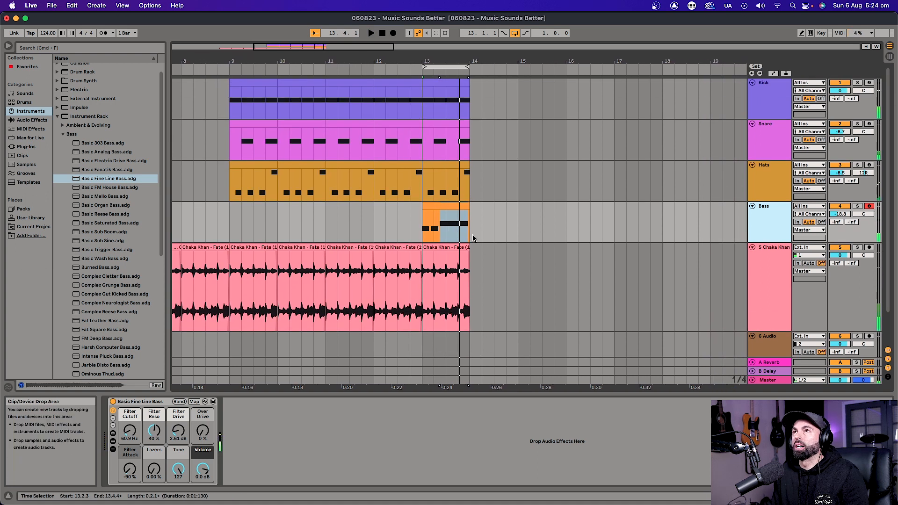
{"action": "left_click", "coordinate": [452, 208]}
{"action": "double_click", "coordinate": [454, 209]}
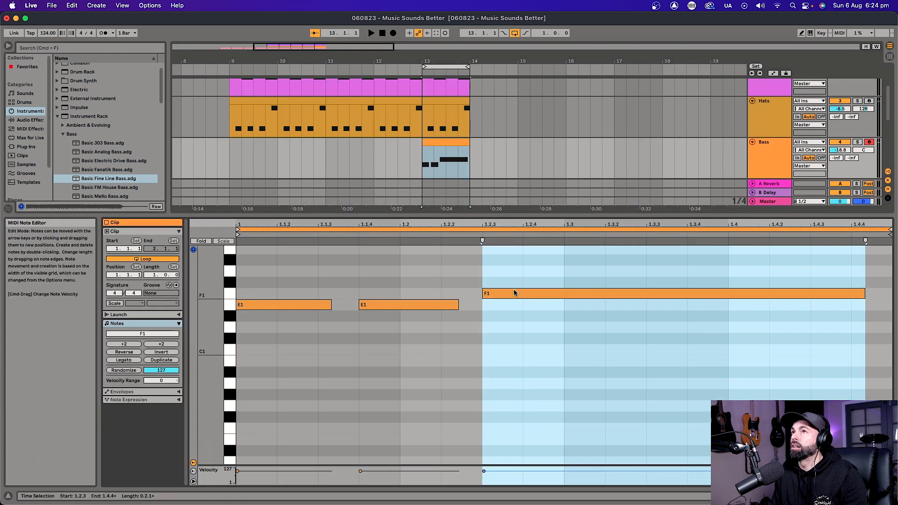
{"action": "double_click", "coordinate": [765, 158]}
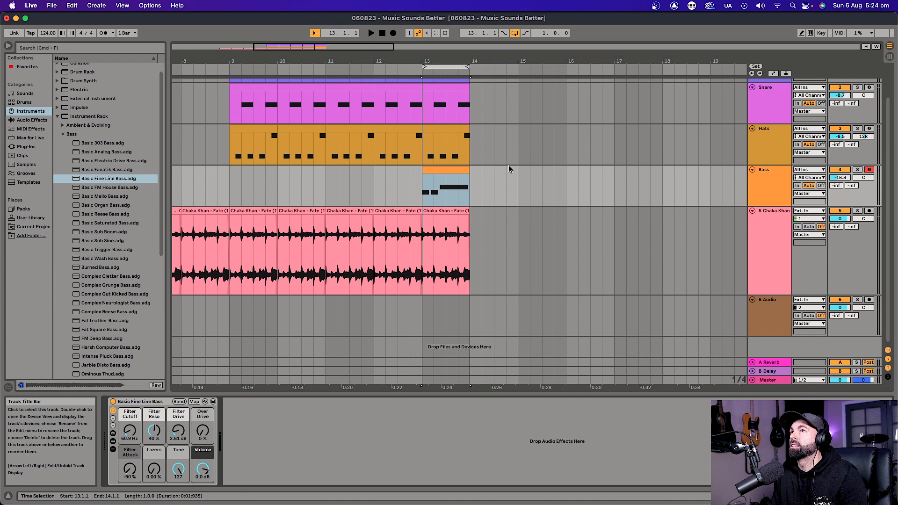
Step: Duplicate bar 13 of the Kick, Snare, Hats, Bass and Chaka Khan tracks three times so the section runs to bar 17
{"action": "scroll", "coordinate": [512, 192], "scroll_direction": "up", "scroll_amount": 2}
{"action": "left_click_drag", "start_coordinate": [475, 89], "coordinate": [421, 310]}
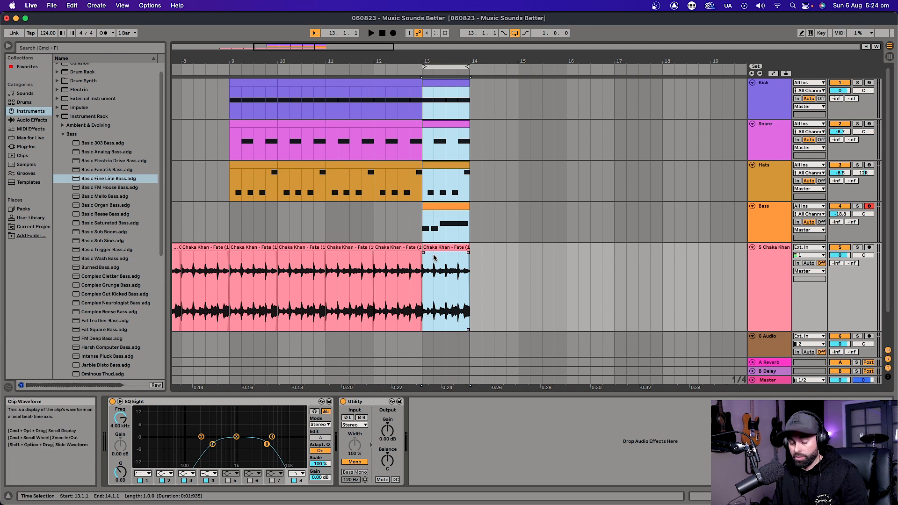
{"action": "key", "text": "super+d"}
{"action": "key", "text": "super+d"}
{"action": "key", "text": "super+d"}
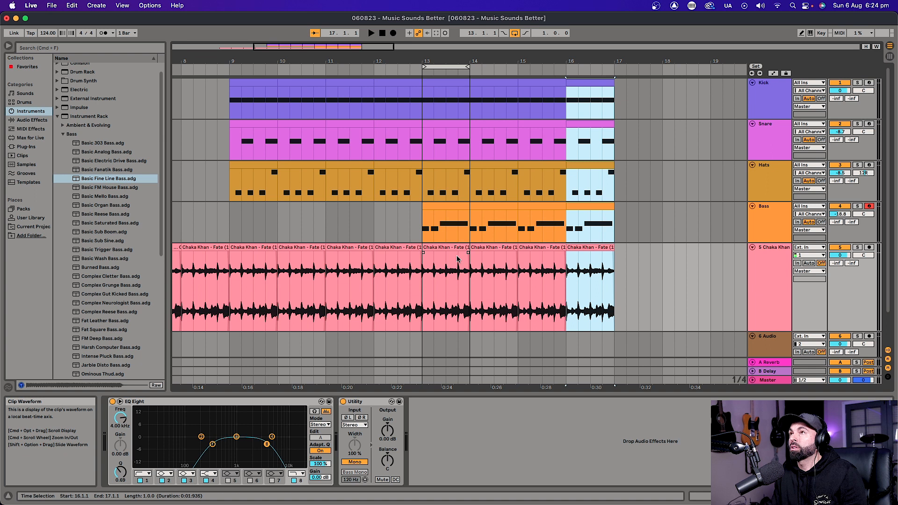
Step: Open the Bass clip at bar 16 and raise its two E1 notes to G1
{"action": "left_click", "coordinate": [589, 213]}
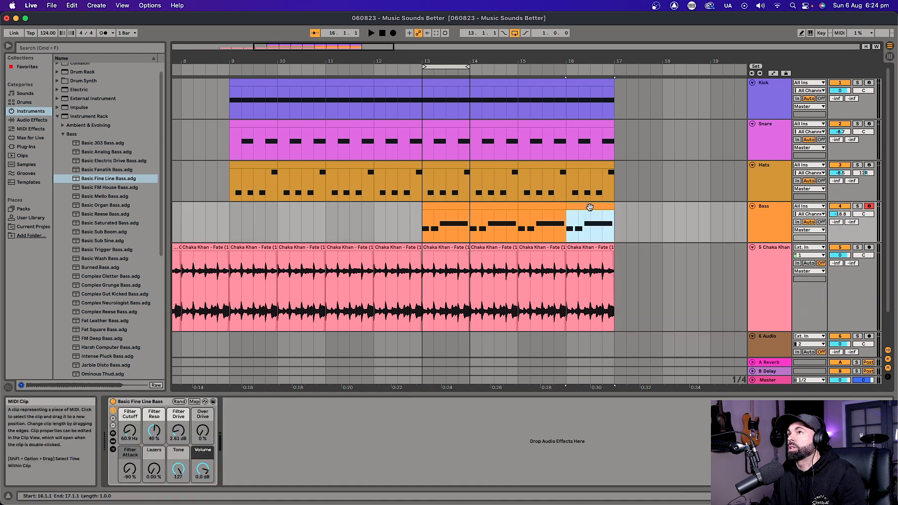
{"action": "double_click", "coordinate": [593, 208]}
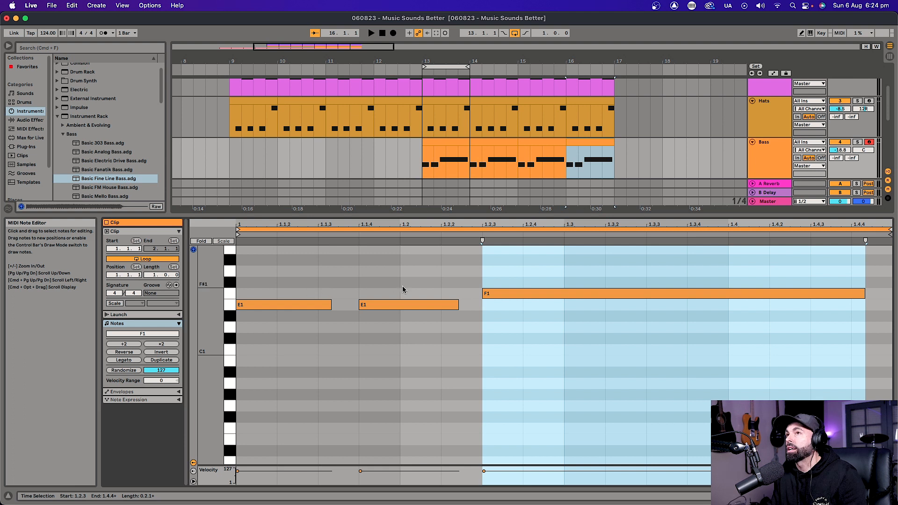
{"action": "left_click_drag", "start_coordinate": [450, 281], "coordinate": [305, 334]}
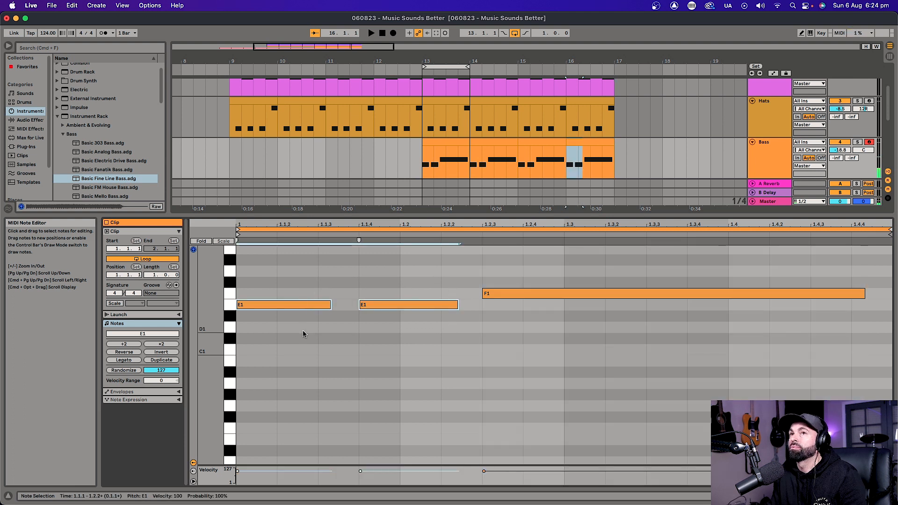
{"action": "left_click", "coordinate": [356, 289]}
{"action": "left_click_drag", "start_coordinate": [442, 275], "coordinate": [251, 353]}
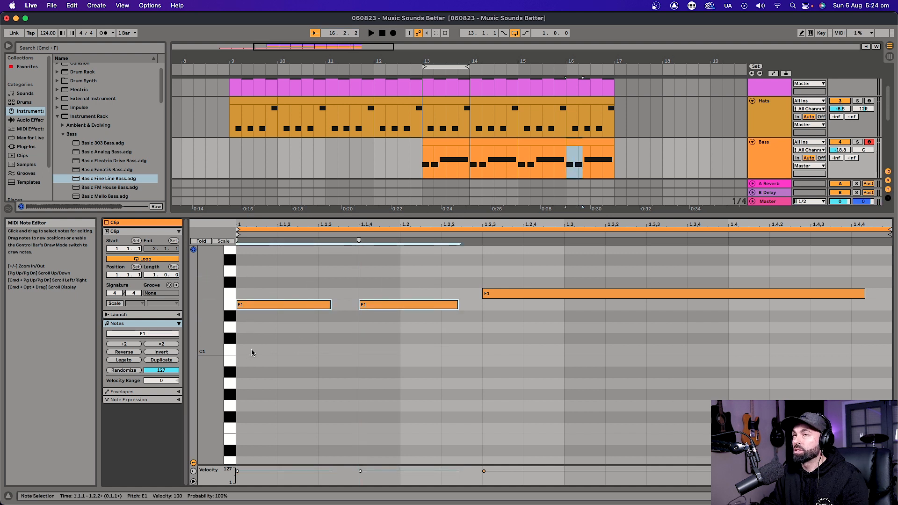
{"action": "key", "text": "Up"}
{"action": "key", "text": "Up"}
{"action": "key", "text": "Up"}
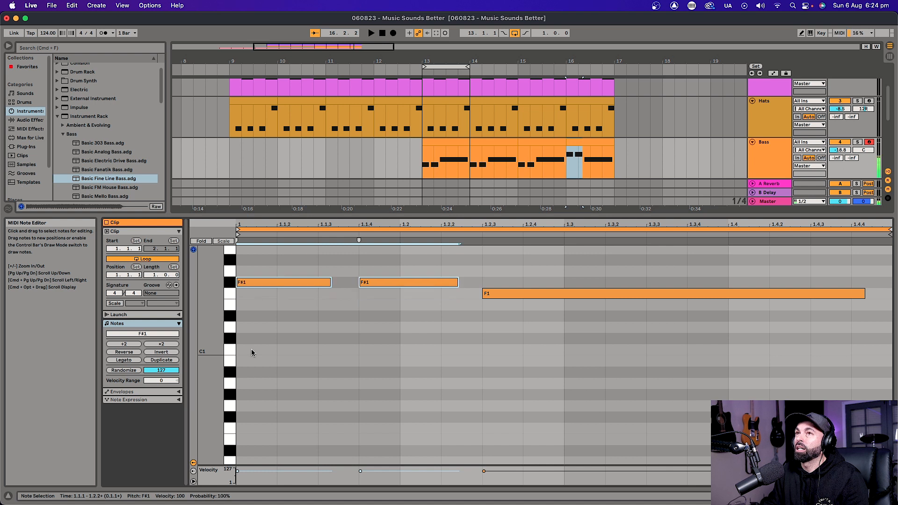
Step: Raise the long F1 note in the bar 16 Bass clip to A1
{"action": "scroll", "coordinate": [487, 399], "scroll_direction": "up", "scroll_amount": 3}
{"action": "left_click", "coordinate": [489, 398]}
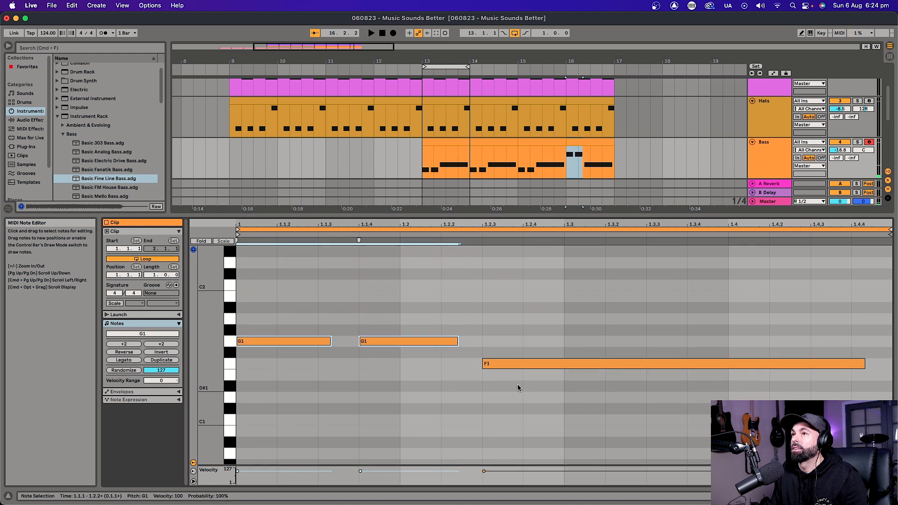
{"action": "left_click", "coordinate": [522, 364]}
{"action": "key", "text": "Up"}
{"action": "key", "text": "Up"}
{"action": "key", "text": "Up"}
{"action": "key", "text": "Up"}
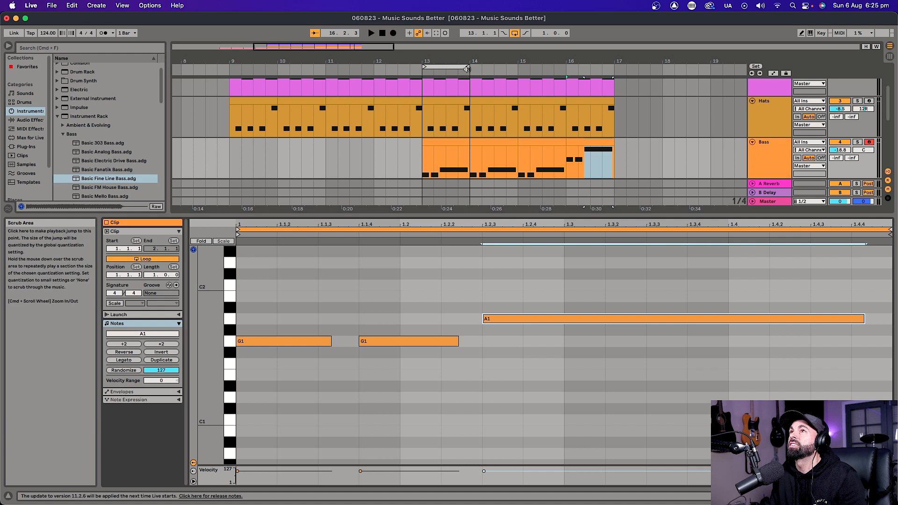
Step: Extend the arrangement loop to four bars, from bar 13 to bar 17, and play it back
{"action": "left_click_drag", "start_coordinate": [467, 66], "coordinate": [613, 66]}
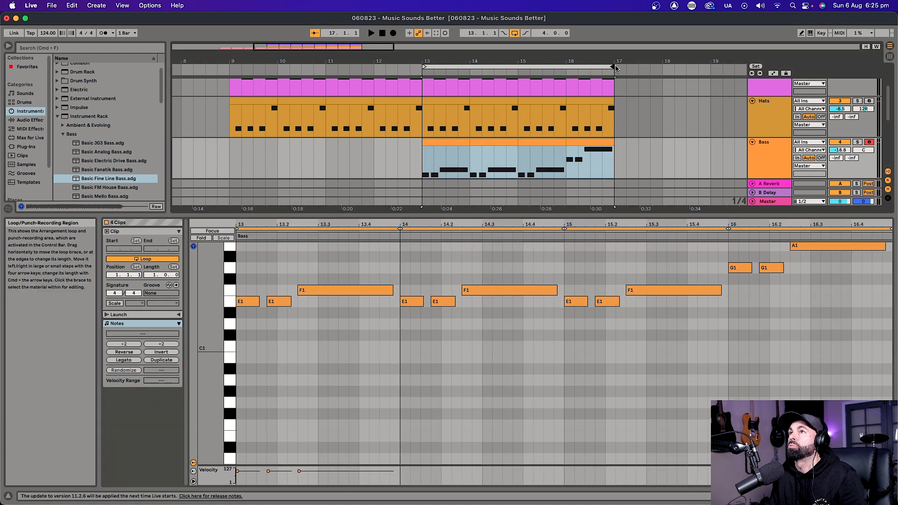
{"action": "key", "text": "space"}
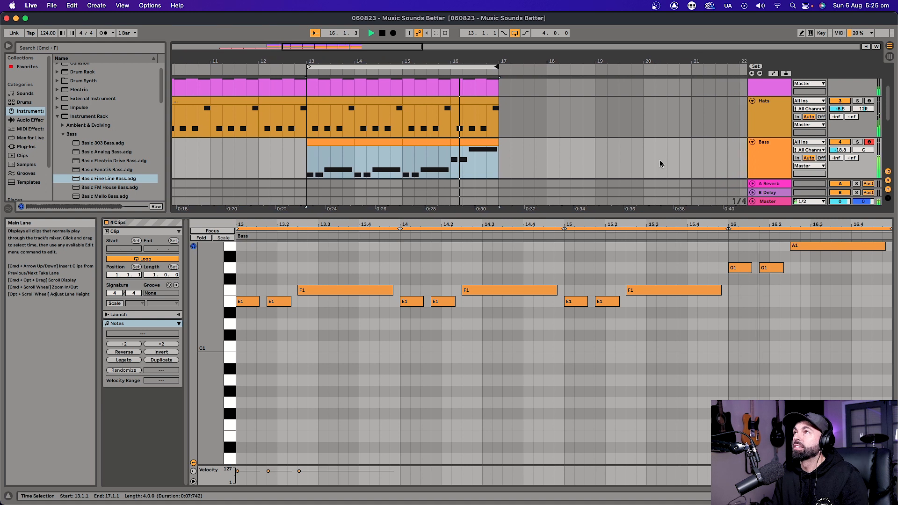
{"action": "key", "text": "space"}
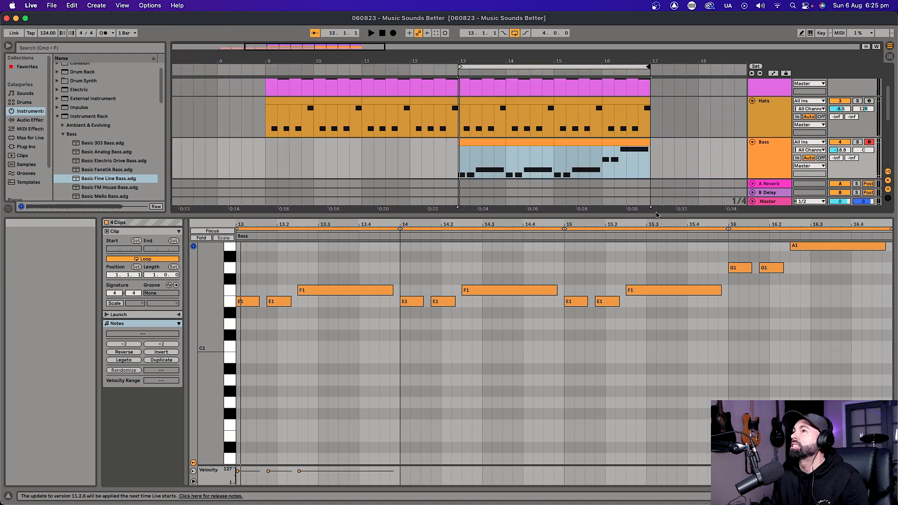
Step: Shrink the clip view, show the whole arrangement and play it from bar 5 through the looped section
{"action": "left_click_drag", "start_coordinate": [657, 216], "coordinate": [632, 383]}
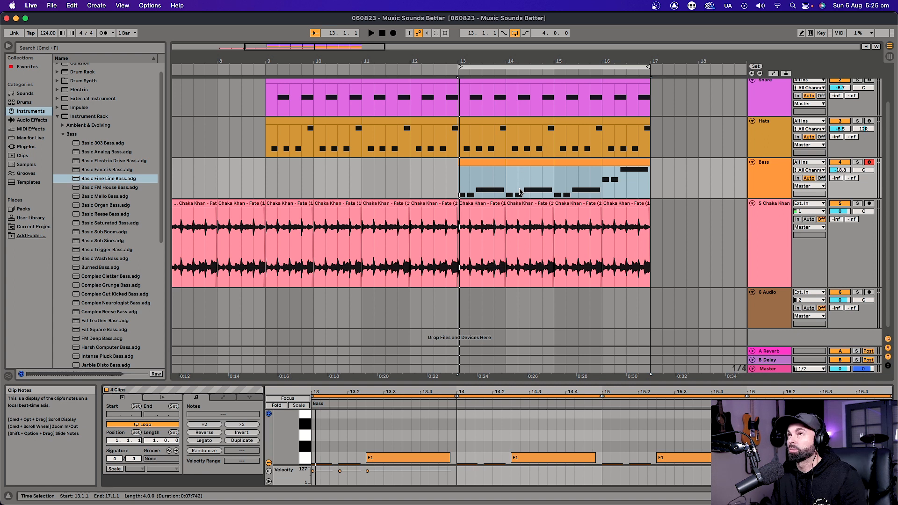
{"action": "scroll", "coordinate": [529, 216], "scroll_direction": "up", "scroll_amount": 2}
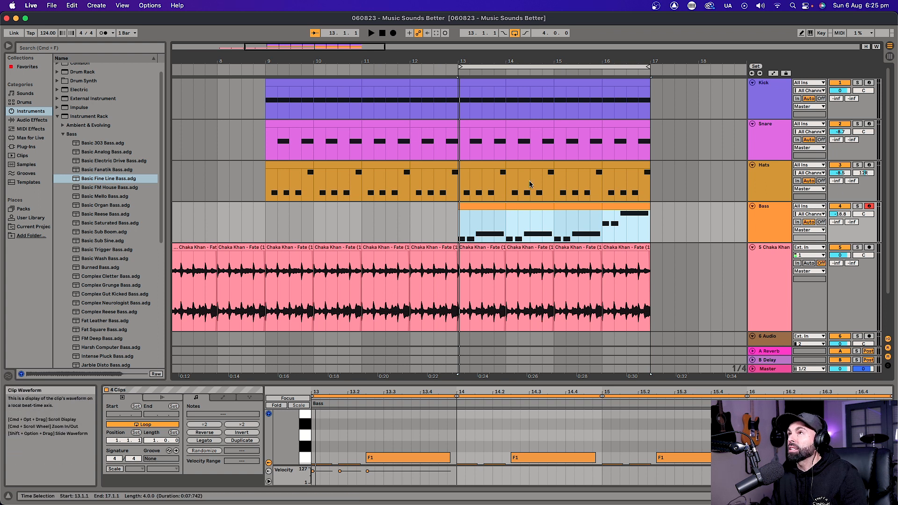
{"action": "scroll", "coordinate": [367, 233], "scroll_direction": "down", "scroll_amount": 5}
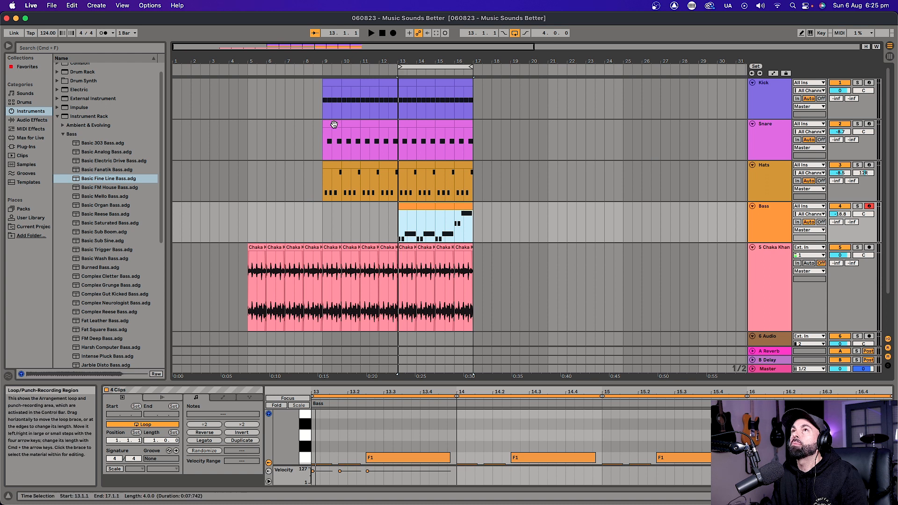
{"action": "left_click", "coordinate": [247, 216]}
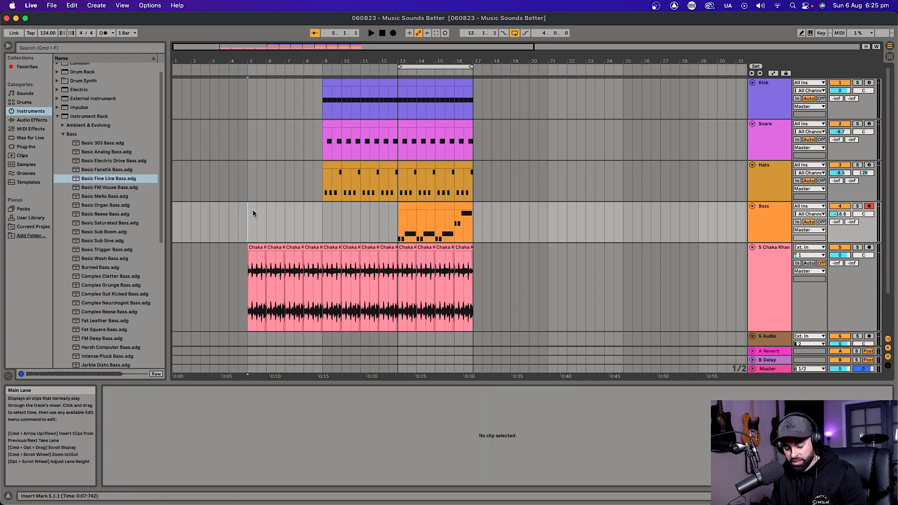
{"action": "key", "text": "space"}
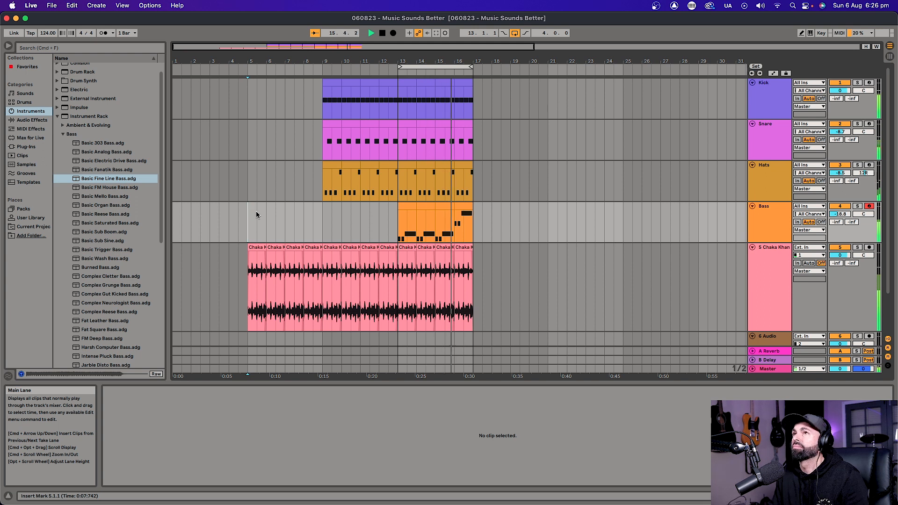
{"action": "scroll", "coordinate": [254, 217], "scroll_direction": "right", "scroll_amount": 2}
{"action": "scroll", "coordinate": [286, 215], "scroll_direction": "left", "scroll_amount": 2}
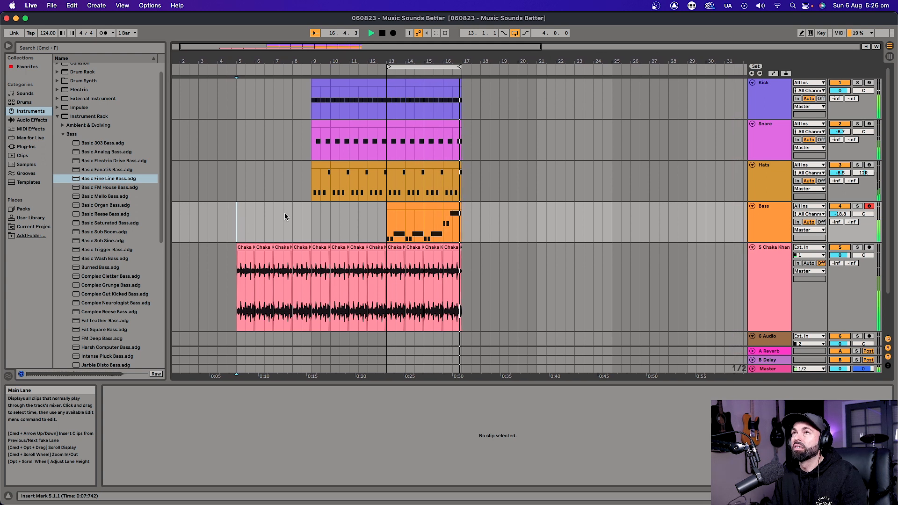
{"action": "key", "text": "space"}
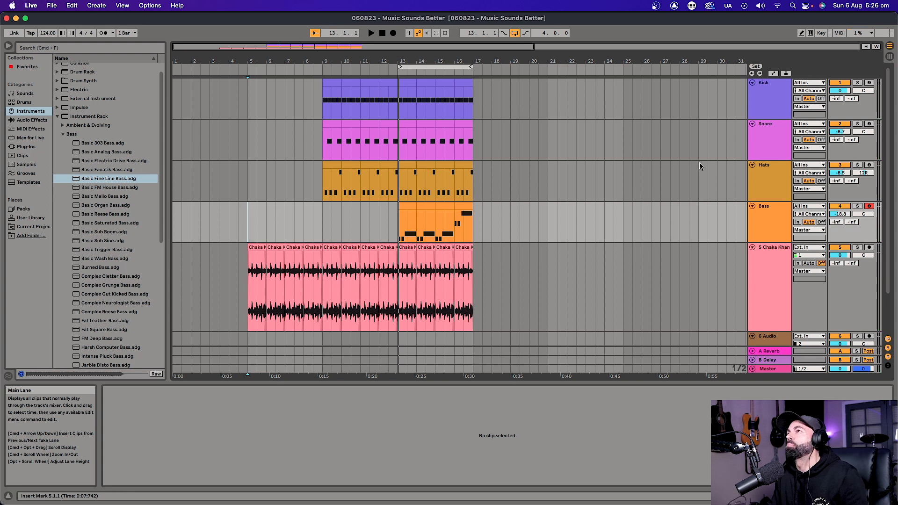
Step: Duplicate the Bass track and rename the copy Synth
{"action": "left_click", "coordinate": [770, 217]}
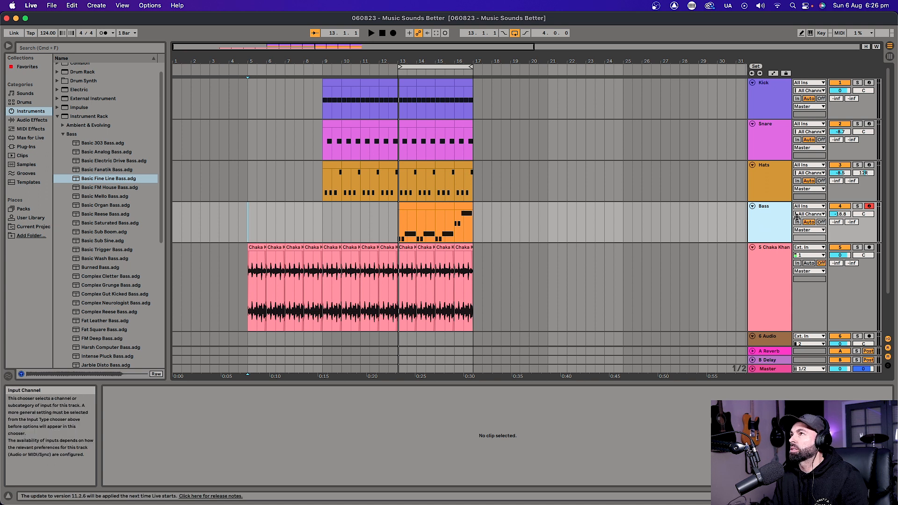
{"action": "right_click", "coordinate": [762, 221]}
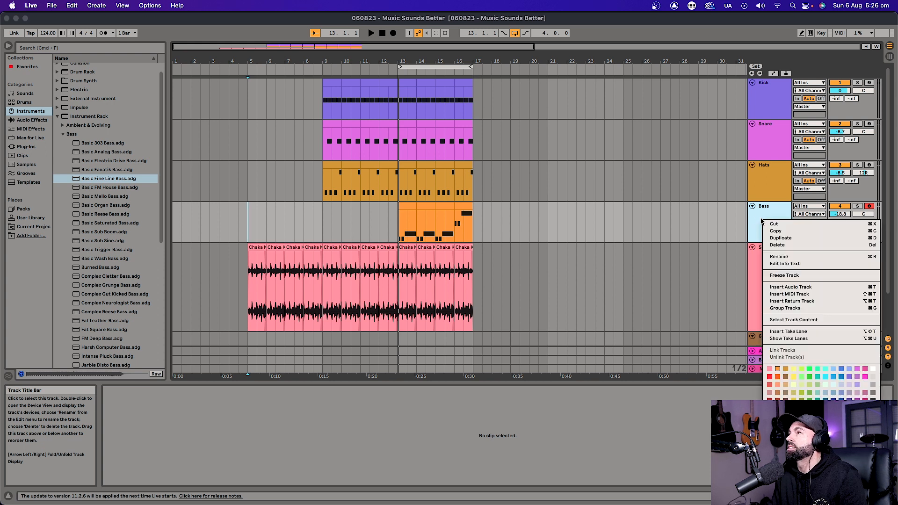
{"action": "left_click", "coordinate": [781, 239]}
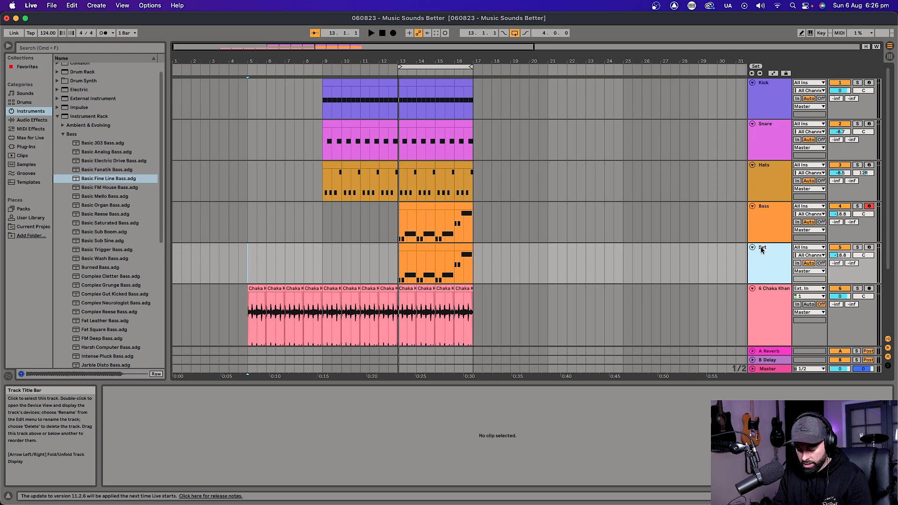
{"action": "key", "text": "BackSpace"}
{"action": "type", "text": "nth"}
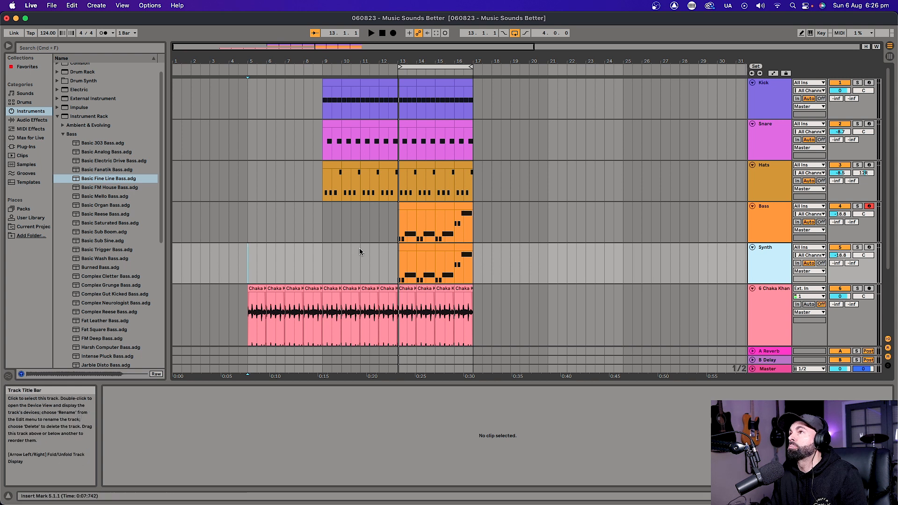
Step: Open the Synth track's bar 13 clip in an enlarged note editor and turn on C Major scale highlighting
{"action": "left_click", "coordinate": [408, 249]}
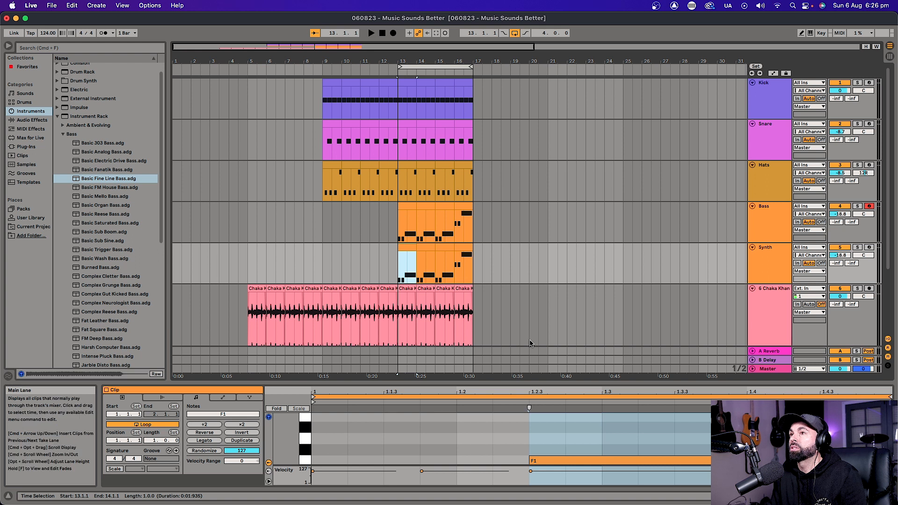
{"action": "left_click_drag", "start_coordinate": [531, 382], "coordinate": [526, 264]}
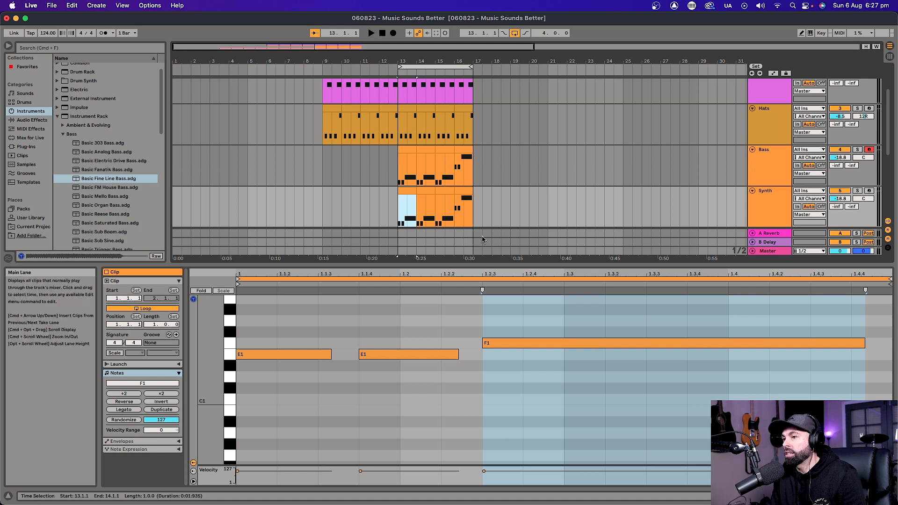
{"action": "scroll", "coordinate": [283, 353], "scroll_direction": "down", "scroll_amount": 2}
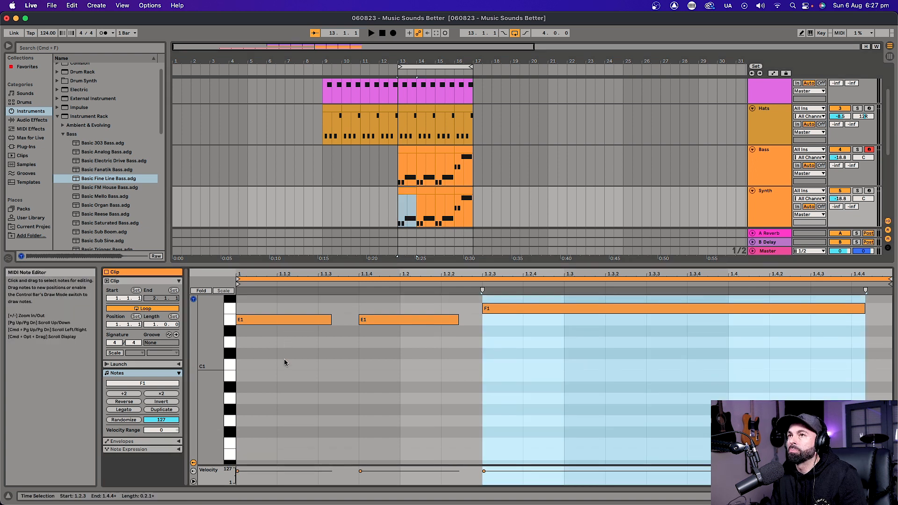
{"action": "scroll", "coordinate": [286, 360], "scroll_direction": "up", "scroll_amount": 2}
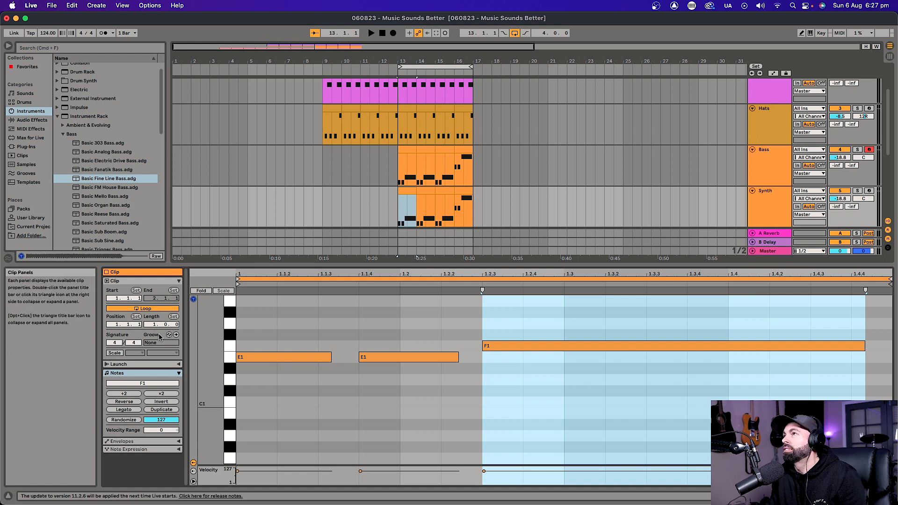
{"action": "left_click", "coordinate": [114, 353]}
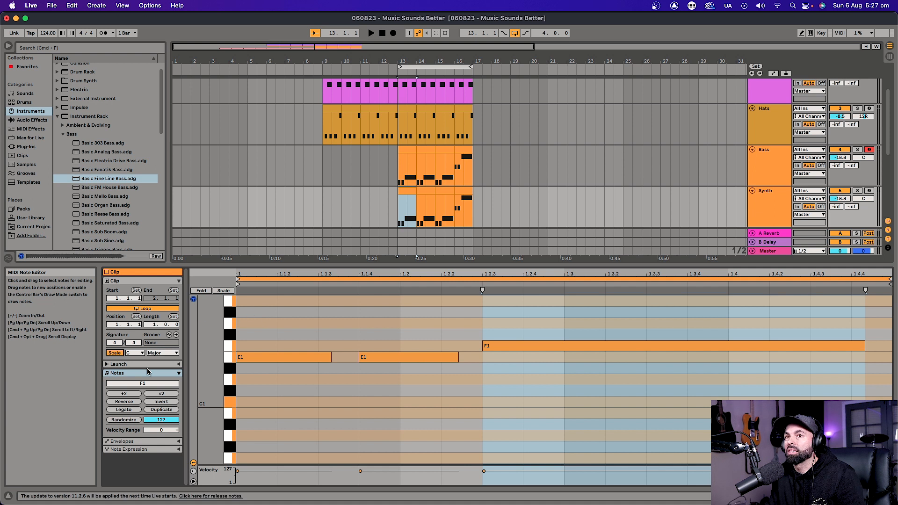
{"action": "scroll", "coordinate": [276, 348], "scroll_direction": "down", "scroll_amount": 1}
{"action": "scroll", "coordinate": [276, 351], "scroll_direction": "up", "scroll_amount": 5}
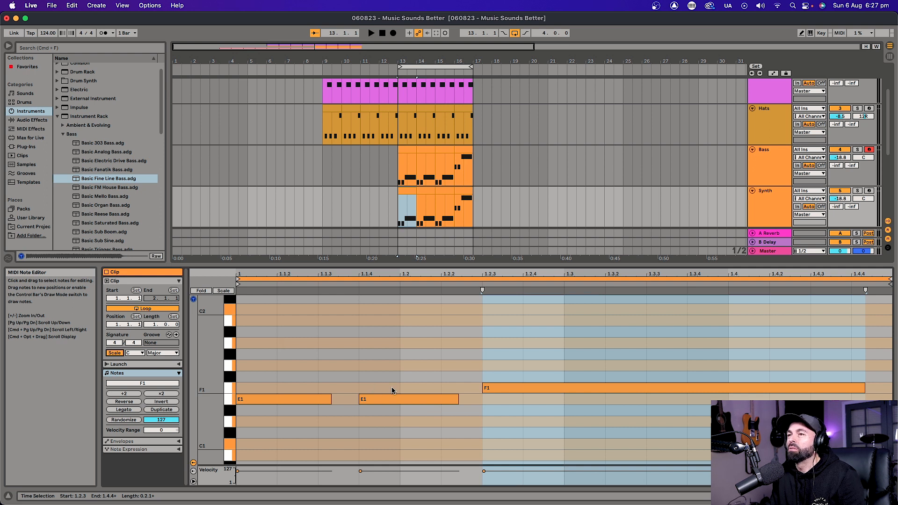
Step: Add a G1 note above the first E1 of the Synth clip and lengthen it to match the E1
{"action": "left_click", "coordinate": [291, 400]}
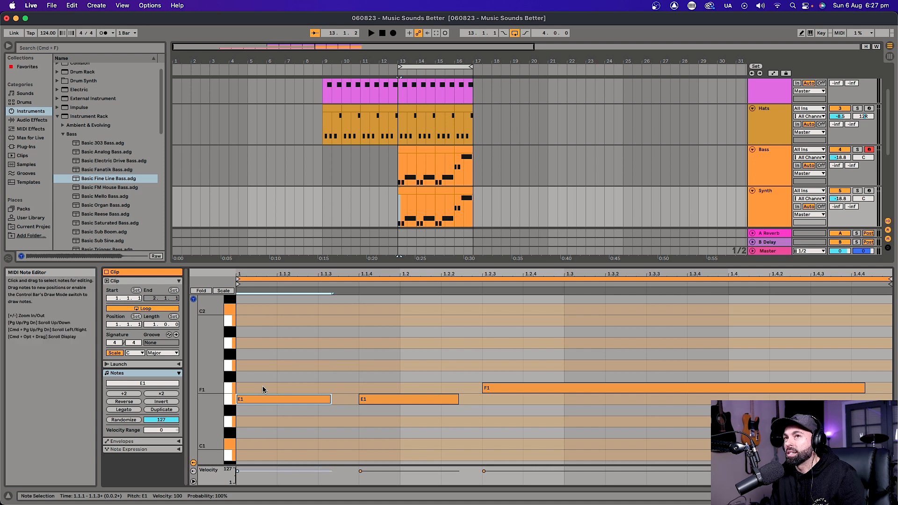
{"action": "double_click", "coordinate": [266, 365]}
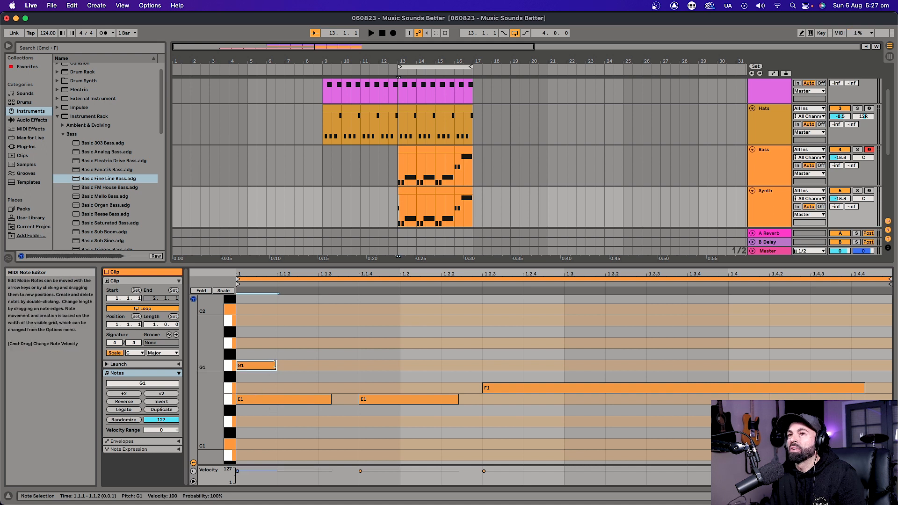
{"action": "left_click_drag", "start_coordinate": [275, 365], "coordinate": [318, 366]}
{"action": "double_click", "coordinate": [304, 366]}
{"action": "double_click", "coordinate": [257, 365]}
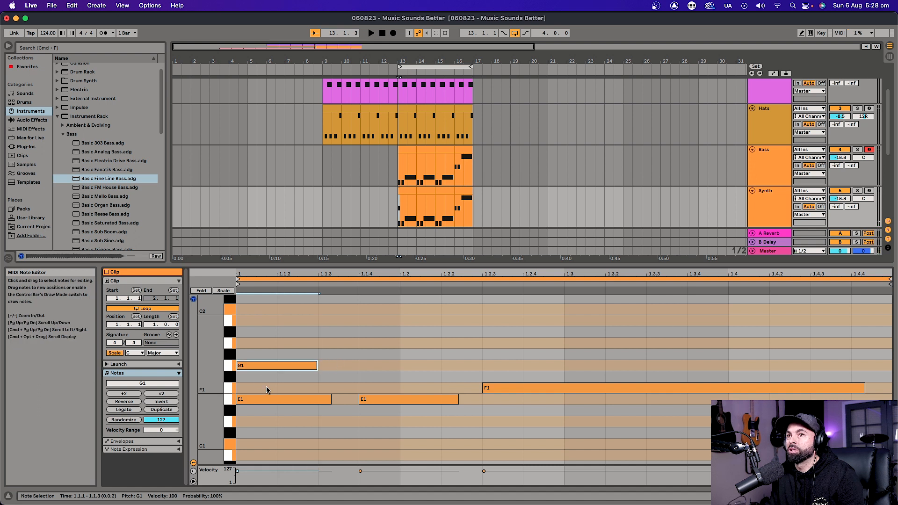
{"action": "left_click_drag", "start_coordinate": [317, 365], "coordinate": [331, 365]}
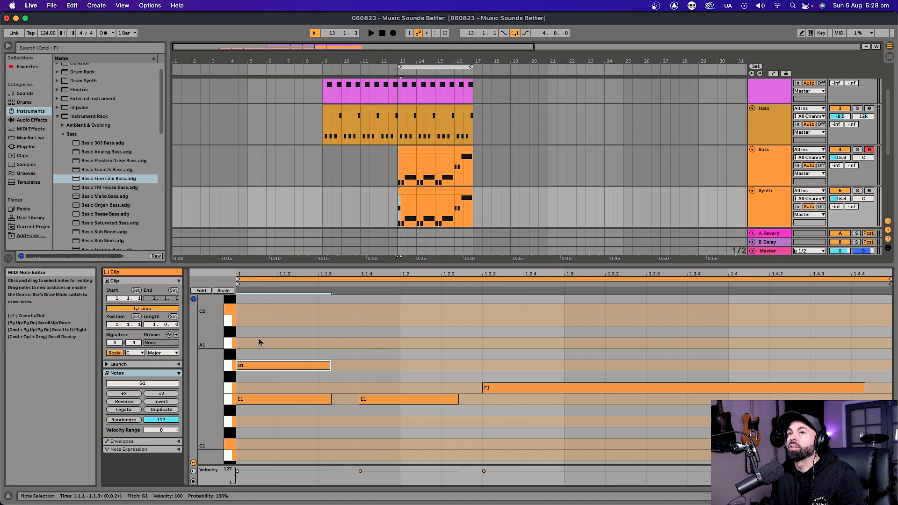
Step: Add a B1 note on top at the clip's start, matching the length of the first E1, and save the set
{"action": "left_click", "coordinate": [253, 320]}
{"action": "double_click", "coordinate": [253, 320]}
{"action": "left_click_drag", "start_coordinate": [275, 320], "coordinate": [330, 321]}
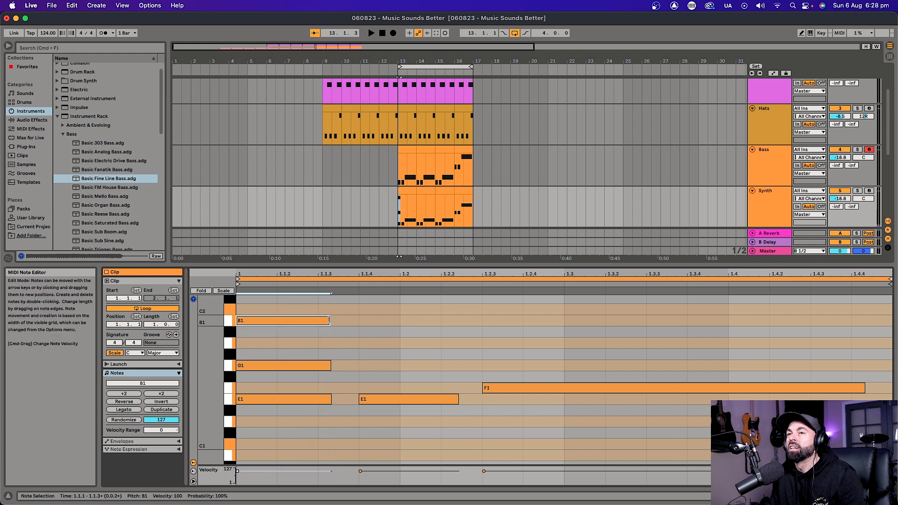
{"action": "key", "text": "super+s"}
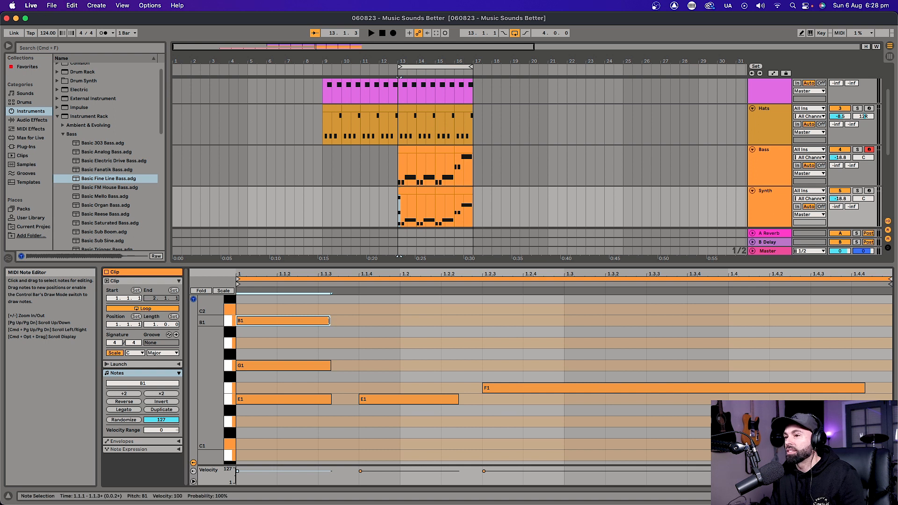
Step: Add G1 and B1 notes above the second E1 of the Synth clip, both matching its length
{"action": "double_click", "coordinate": [378, 366]}
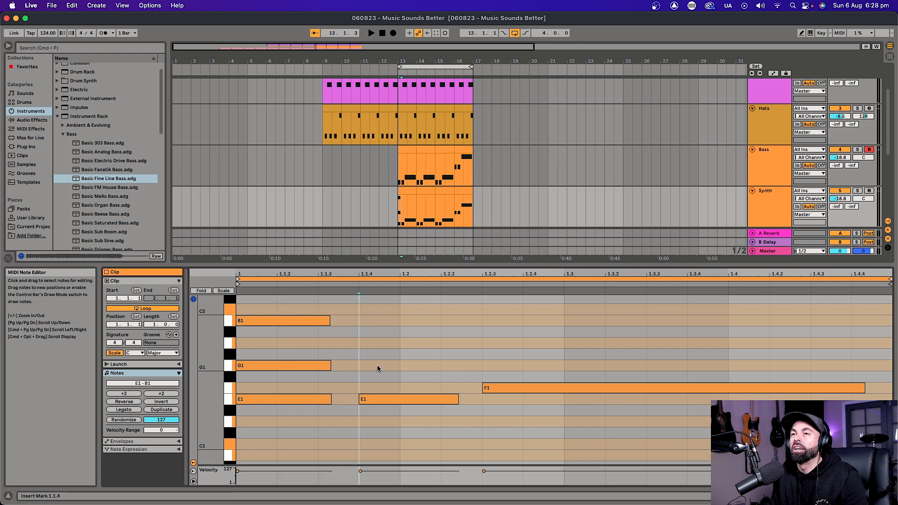
{"action": "left_click_drag", "start_coordinate": [398, 366], "coordinate": [458, 363]}
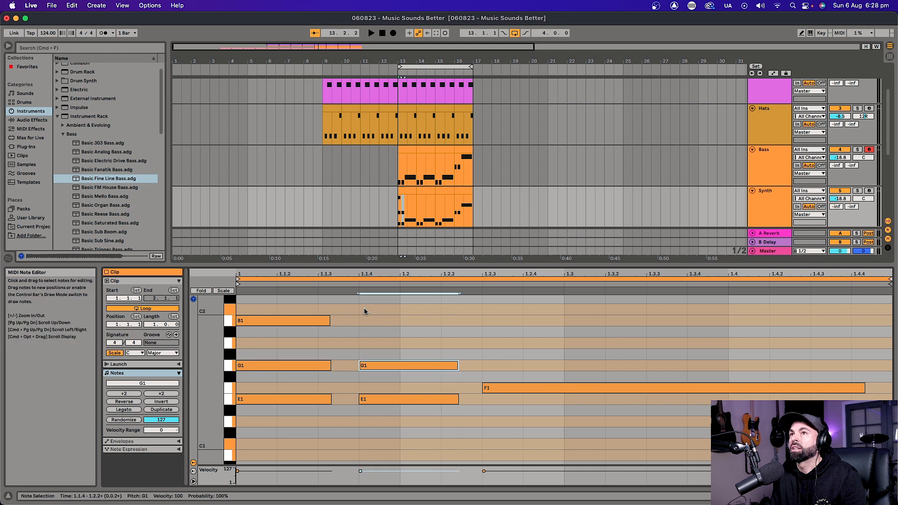
{"action": "double_click", "coordinate": [375, 322]}
{"action": "left_click_drag", "start_coordinate": [400, 321], "coordinate": [458, 321]}
Step: Play the section, and solo and record-arm the Synth track
{"action": "key", "text": "space"}
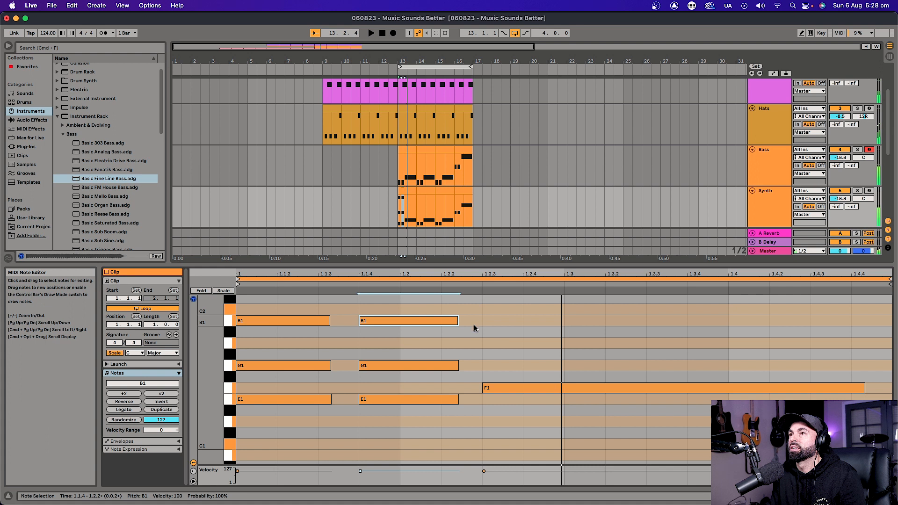
{"action": "left_click", "coordinate": [857, 192]}
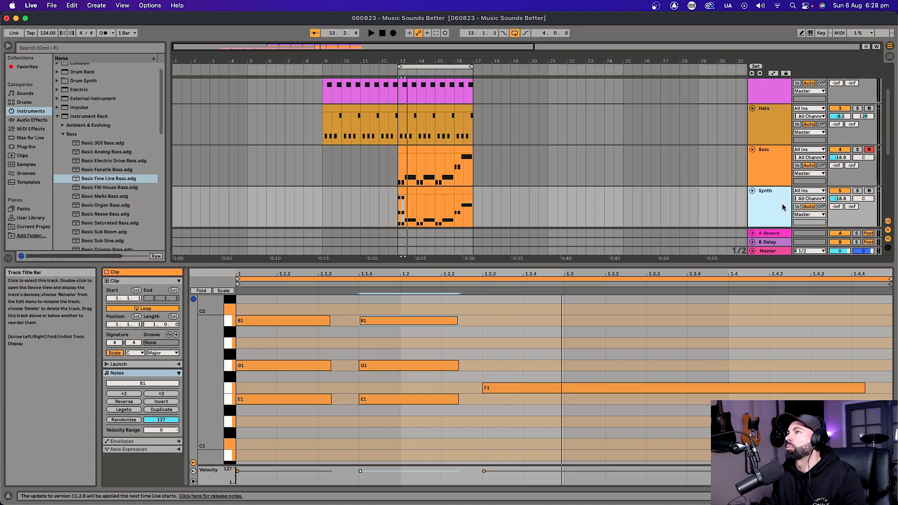
{"action": "left_click", "coordinate": [857, 192]}
{"action": "left_click", "coordinate": [870, 191]}
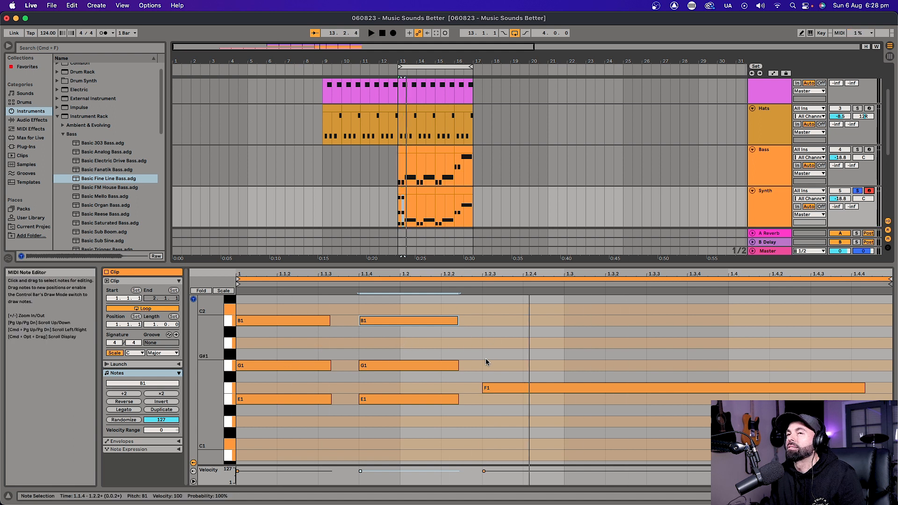
Step: Add A1 and C2 notes above the long F1 of the Synth clip, both stretched to its length
{"action": "left_click", "coordinate": [504, 386]}
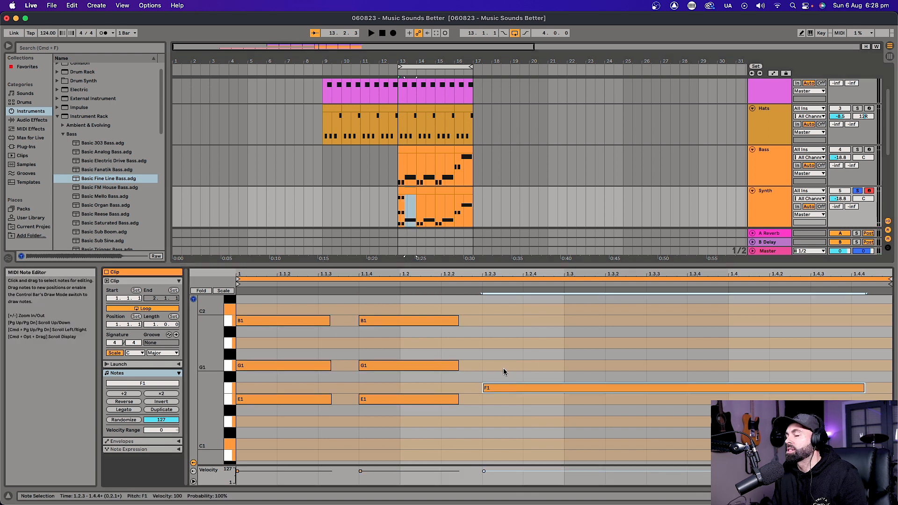
{"action": "left_click", "coordinate": [499, 365]}
{"action": "double_click", "coordinate": [492, 343]}
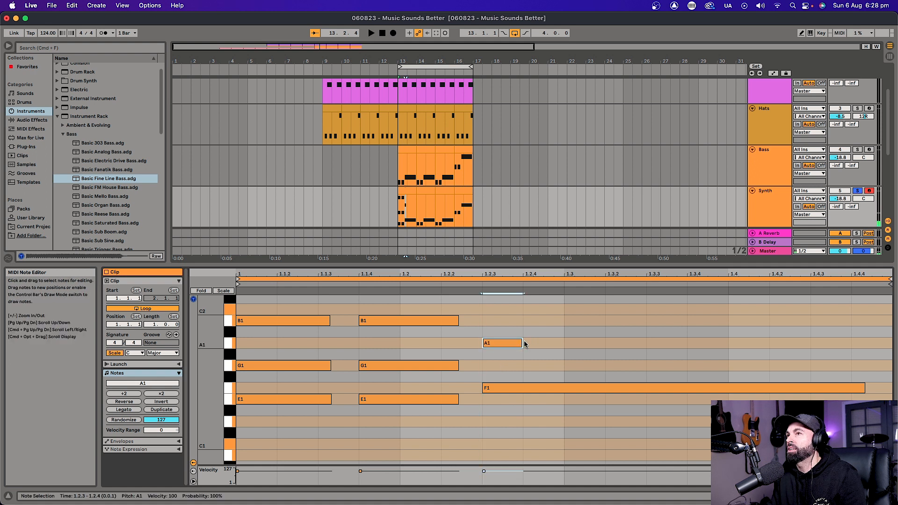
{"action": "left_click_drag", "start_coordinate": [521, 344], "coordinate": [864, 344]}
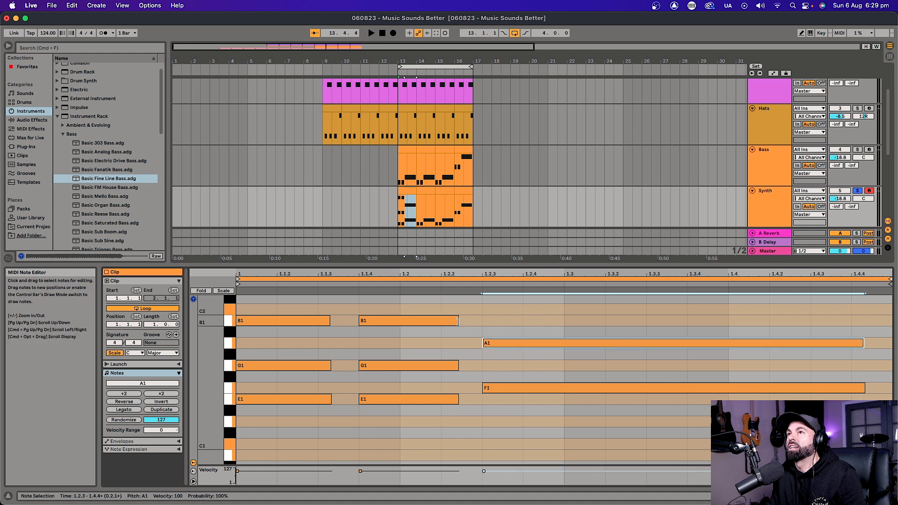
{"action": "left_click", "coordinate": [496, 322]}
{"action": "scroll", "coordinate": [496, 322], "scroll_direction": "up", "scroll_amount": 1}
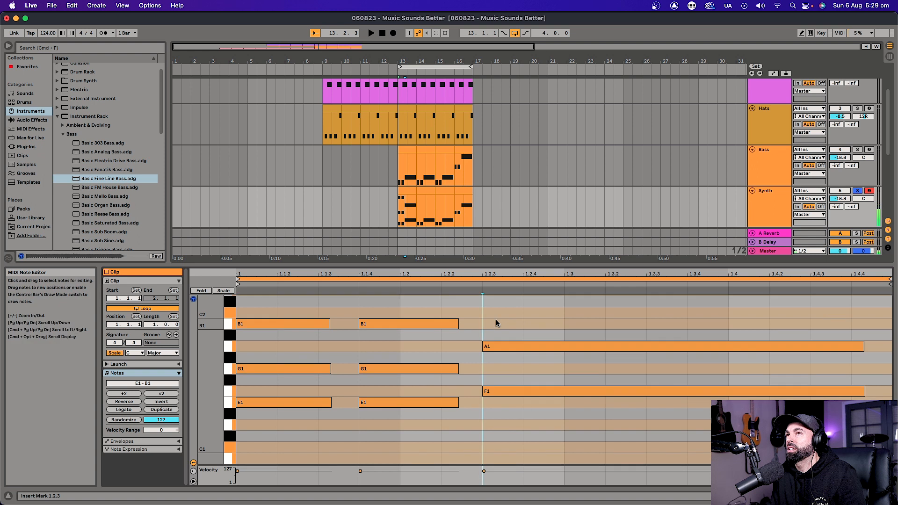
{"action": "double_click", "coordinate": [495, 318]}
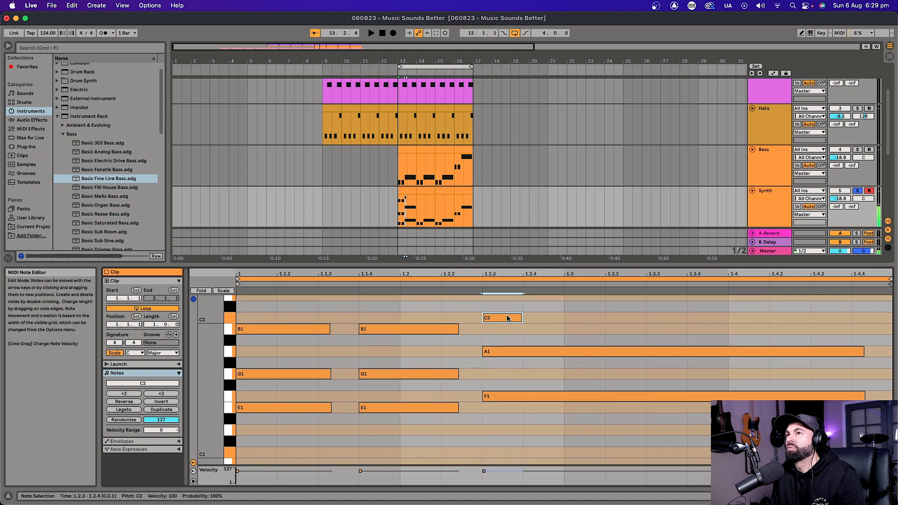
{"action": "left_click_drag", "start_coordinate": [522, 318], "coordinate": [864, 318]}
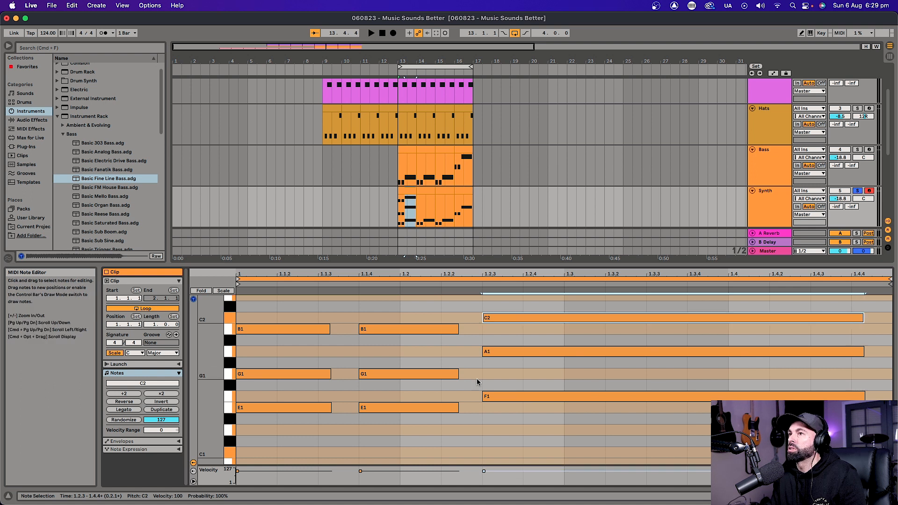
Step: Transpose all notes of the bar 13 Synth clip up one octave and play the result
{"action": "left_click", "coordinate": [513, 396]}
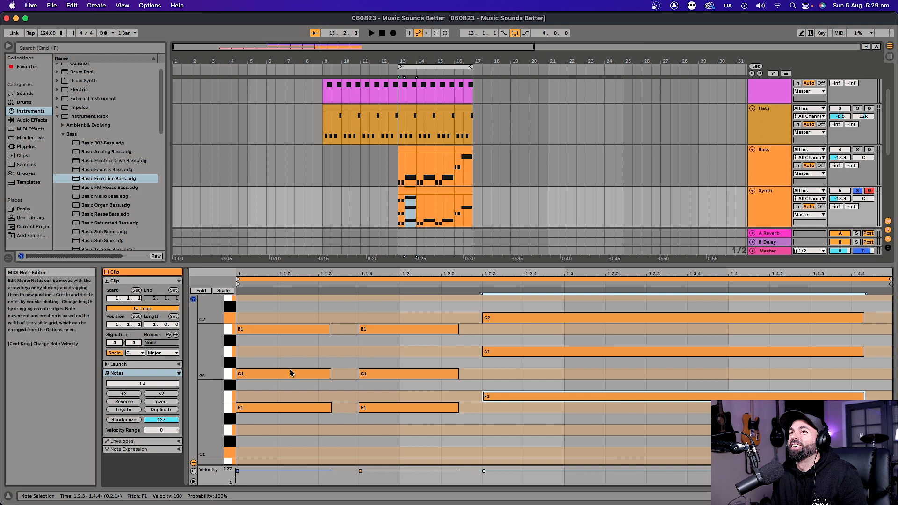
{"action": "left_click", "coordinate": [770, 208]}
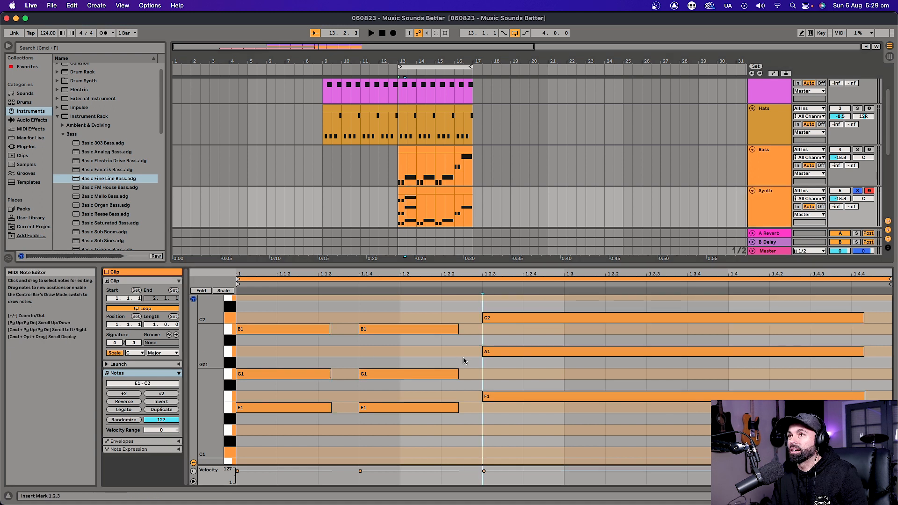
{"action": "key", "text": "super+a"}
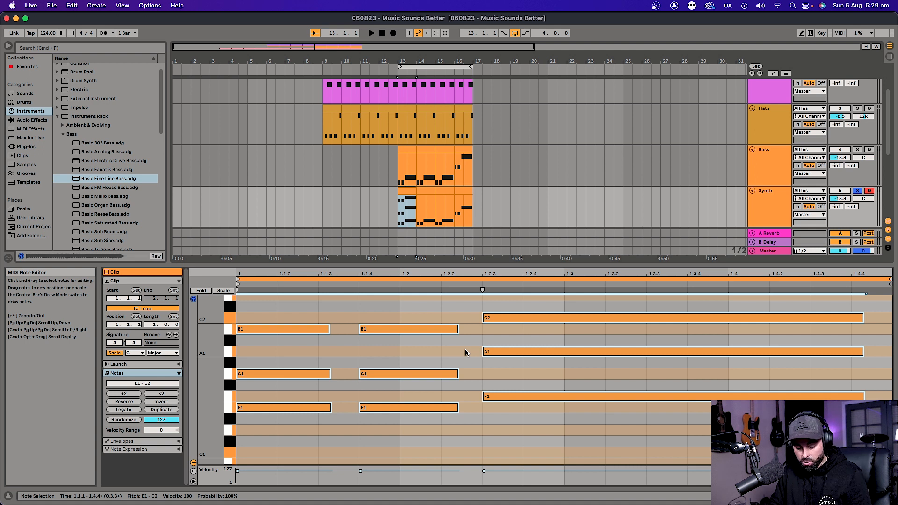
{"action": "key", "text": "shift+Up"}
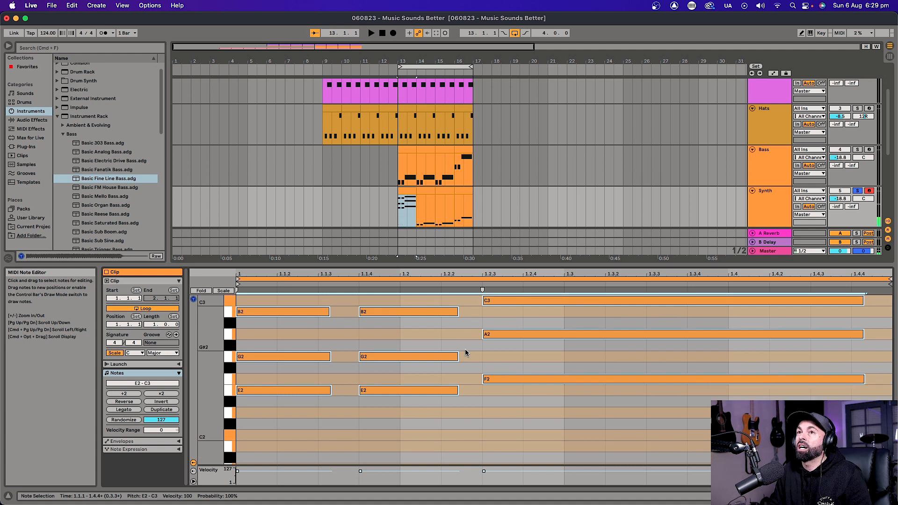
{"action": "key", "text": "space"}
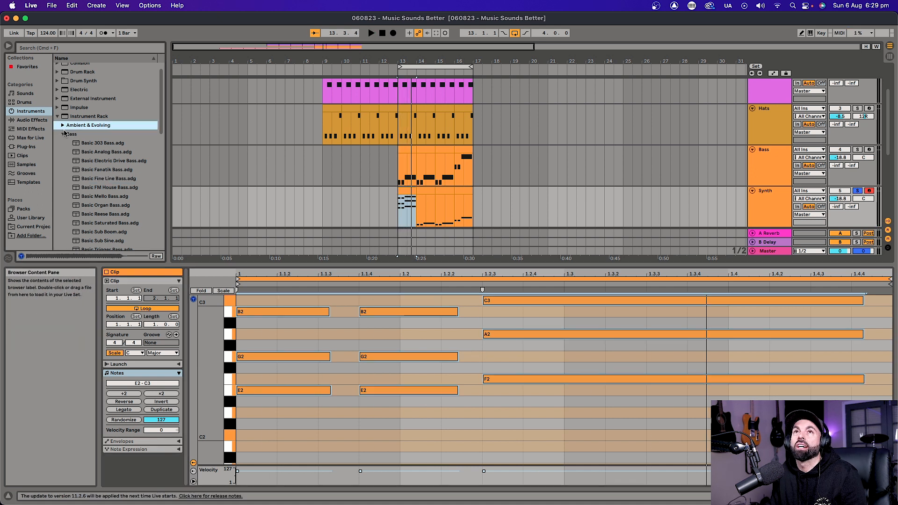
Step: Browse the Synth Keys instrument racks and load Basic Electronic Keys onto the Synth track
{"action": "left_click", "coordinate": [63, 135]}
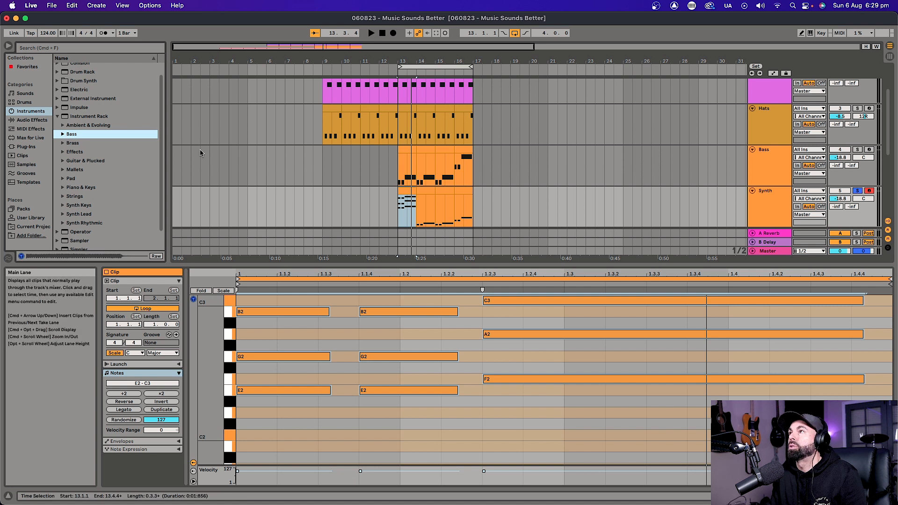
{"action": "left_click", "coordinate": [63, 207]}
{"action": "scroll", "coordinate": [88, 208], "scroll_direction": "up", "scroll_amount": 1}
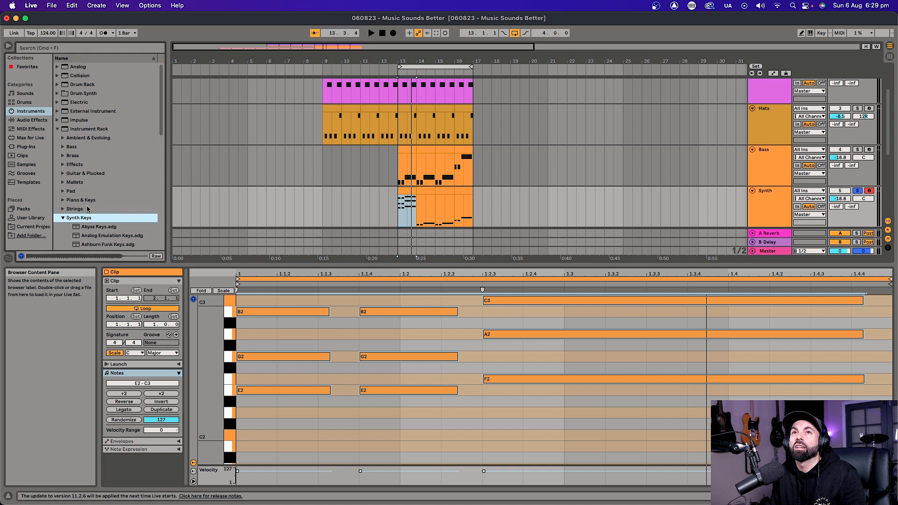
{"action": "scroll", "coordinate": [88, 208], "scroll_direction": "down", "scroll_amount": 5}
{"action": "left_click", "coordinate": [88, 203]}
{"action": "left_click", "coordinate": [93, 193]}
{"action": "left_click", "coordinate": [95, 184]}
{"action": "left_click", "coordinate": [97, 195]}
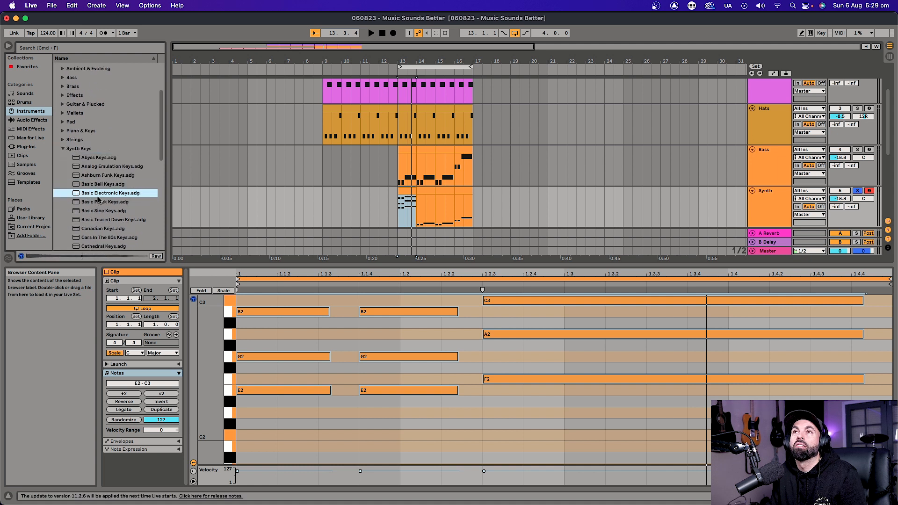
{"action": "double_click", "coordinate": [98, 192]}
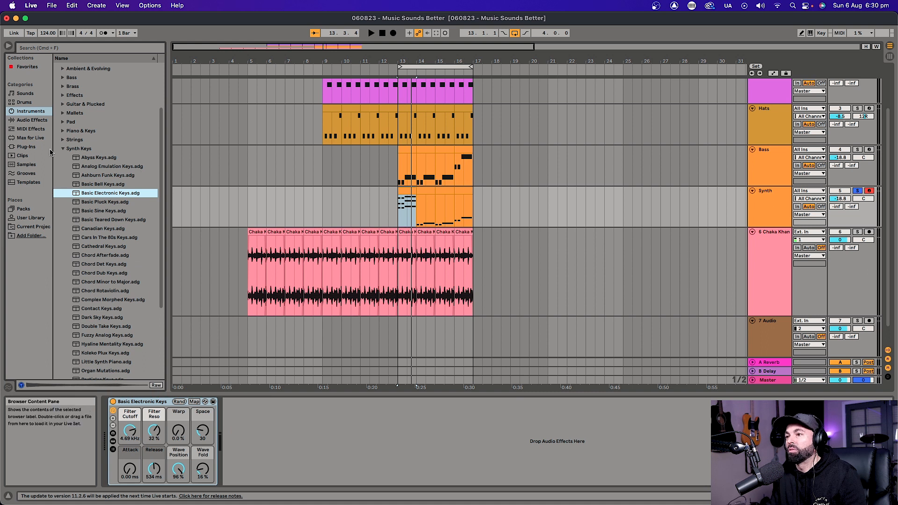
Step: Replace the Synth track's instrument with Basic Teared Down Keys and play it
{"action": "left_click", "coordinate": [88, 211]}
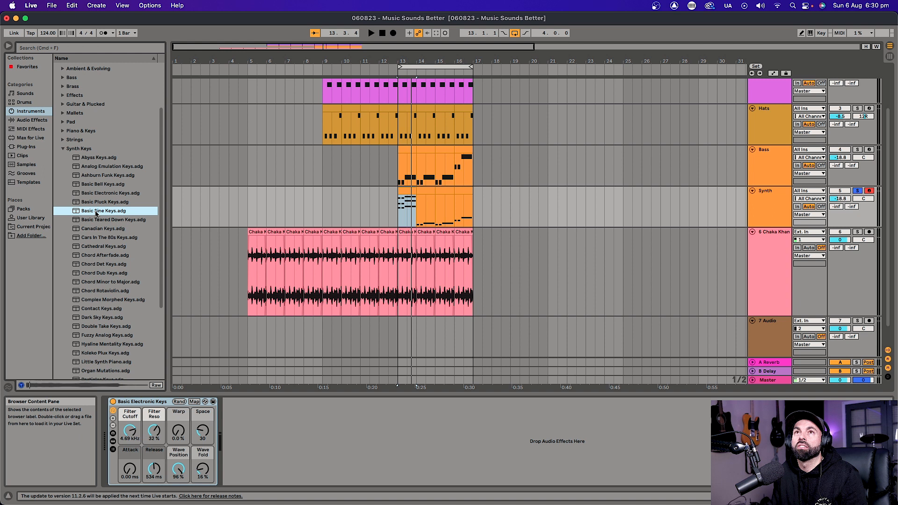
{"action": "left_click", "coordinate": [98, 219]}
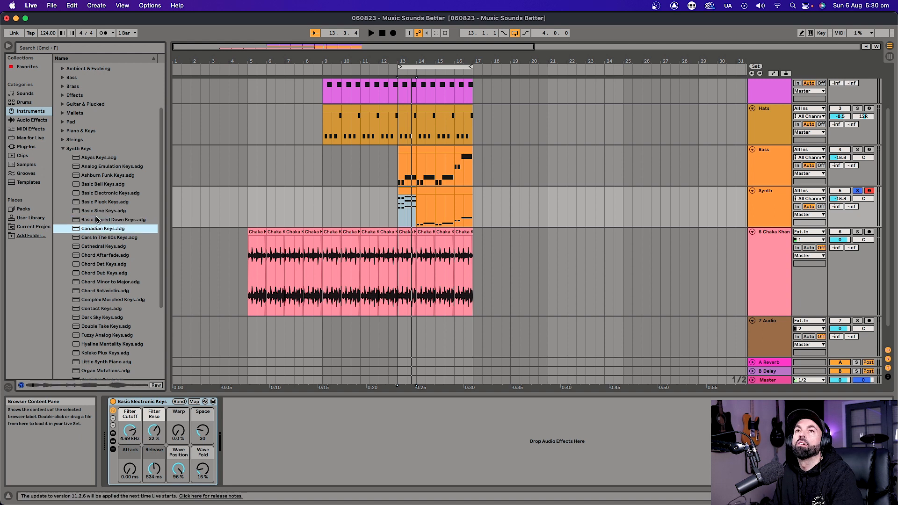
{"action": "double_click", "coordinate": [99, 220]}
{"action": "key", "text": "space"}
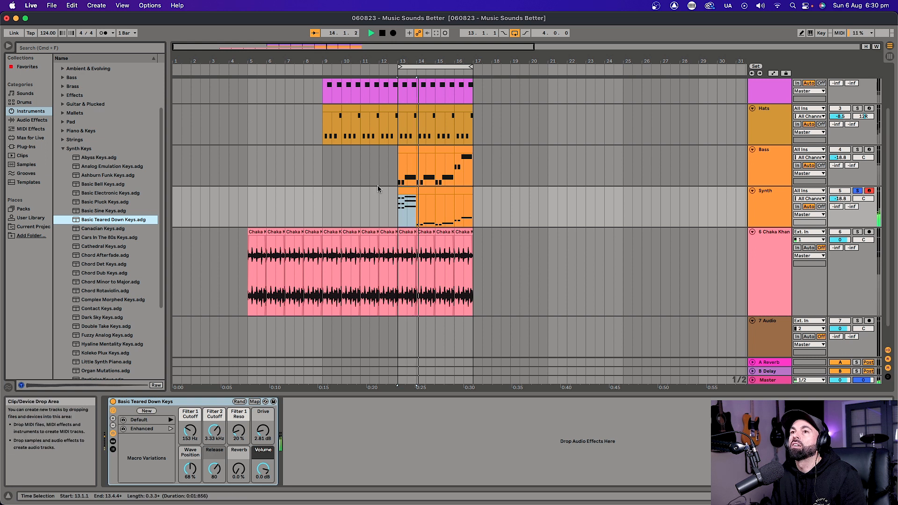
Step: Set the arrangement loop to the one-bar Synth clip at bar 13 and play the loop
{"action": "double_click", "coordinate": [407, 190]}
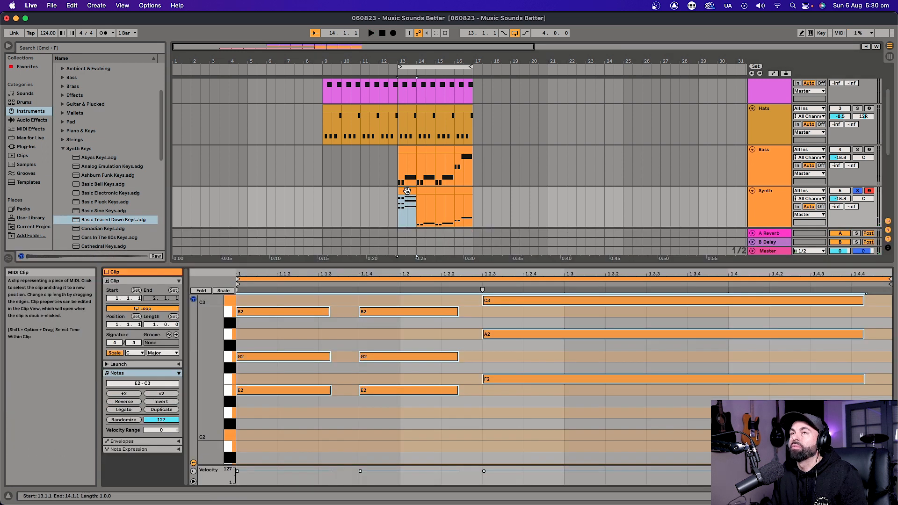
{"action": "key", "text": "super+l"}
{"action": "key", "text": "space"}
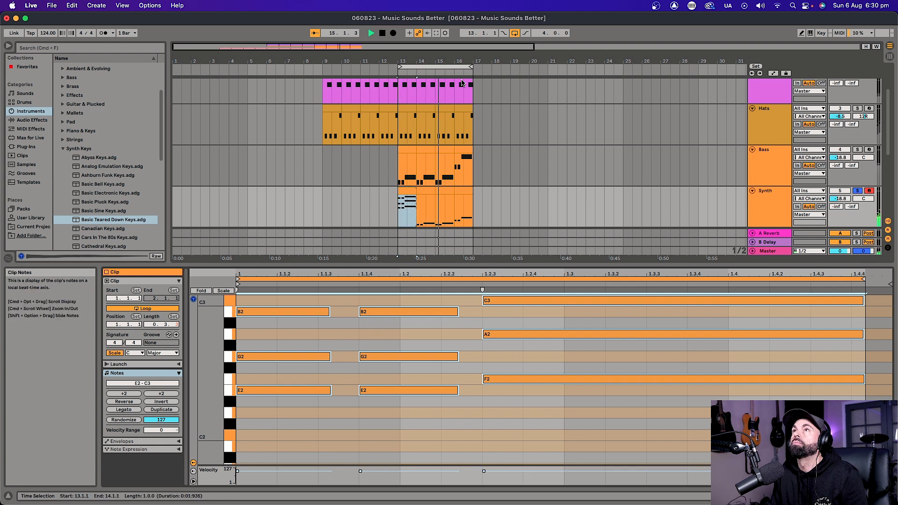
{"action": "left_click", "coordinate": [471, 67]}
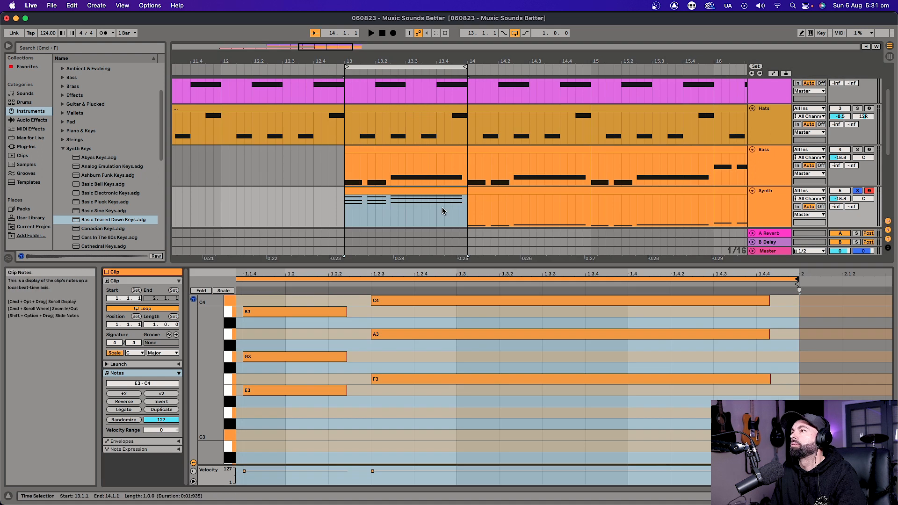
{"action": "left_click", "coordinate": [407, 192]}
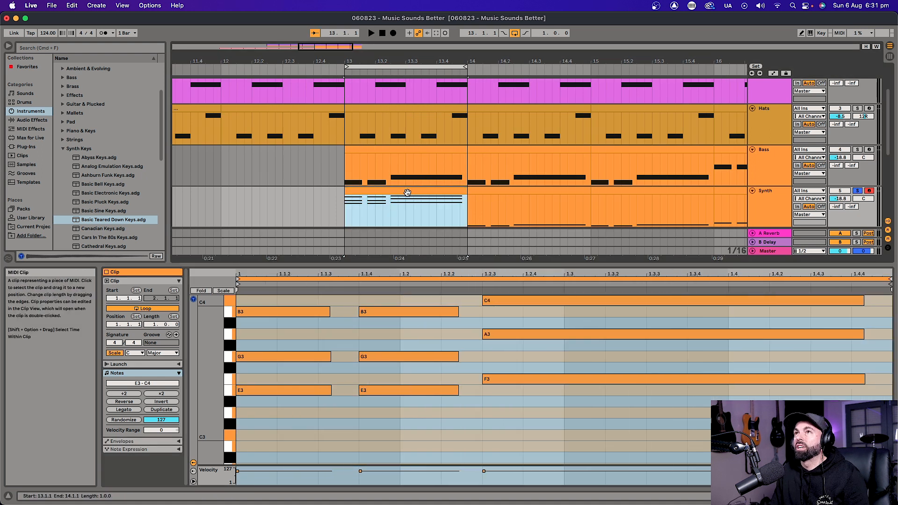
{"action": "key", "text": "space"}
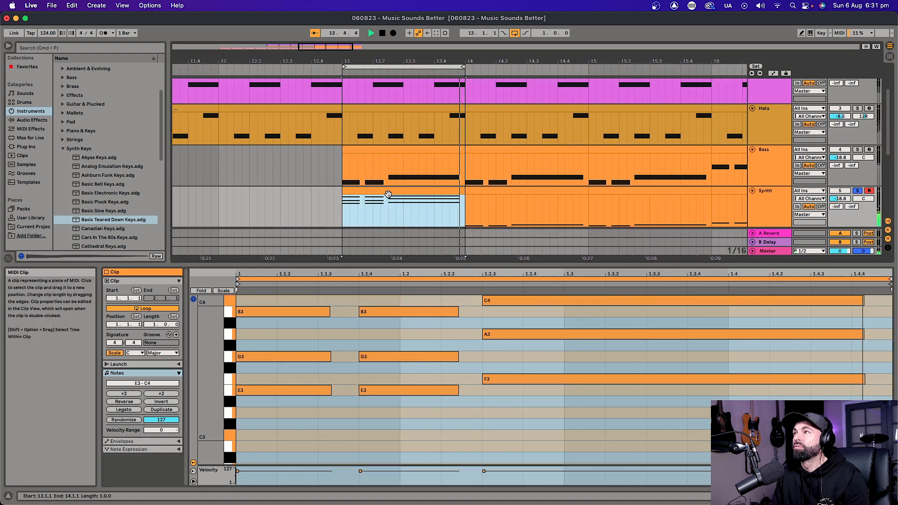
Step: Duplicate the bar 13 Synth chord clip over the old clips in bars 14 to 16
{"action": "scroll", "coordinate": [392, 197], "scroll_direction": "down", "scroll_amount": 6}
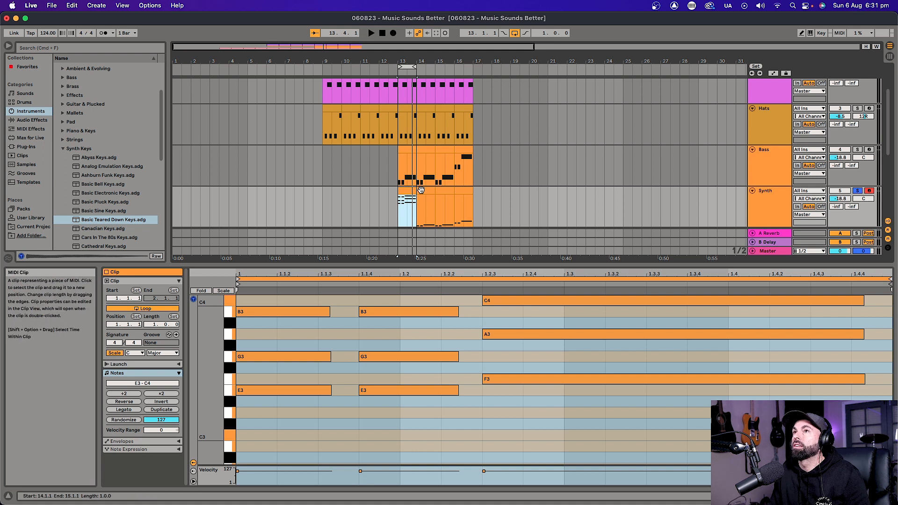
{"action": "left_click", "coordinate": [418, 189]}
{"action": "key", "text": "super+d"}
{"action": "key", "text": "super+d"}
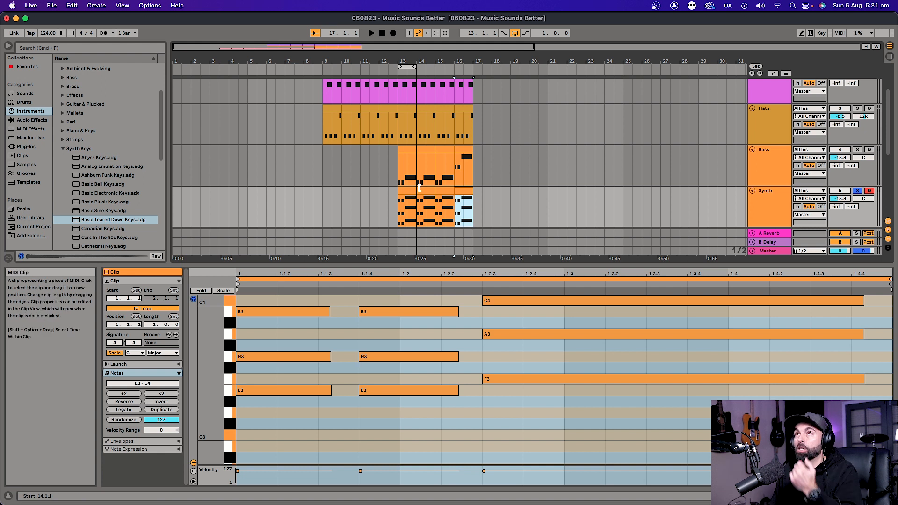
Step: Transpose the first two chords of the bar 16 Synth clip up three semitones to G3, A#3 and D4
{"action": "left_click", "coordinate": [462, 190]}
{"action": "scroll", "coordinate": [391, 408], "scroll_direction": "up", "scroll_amount": 1}
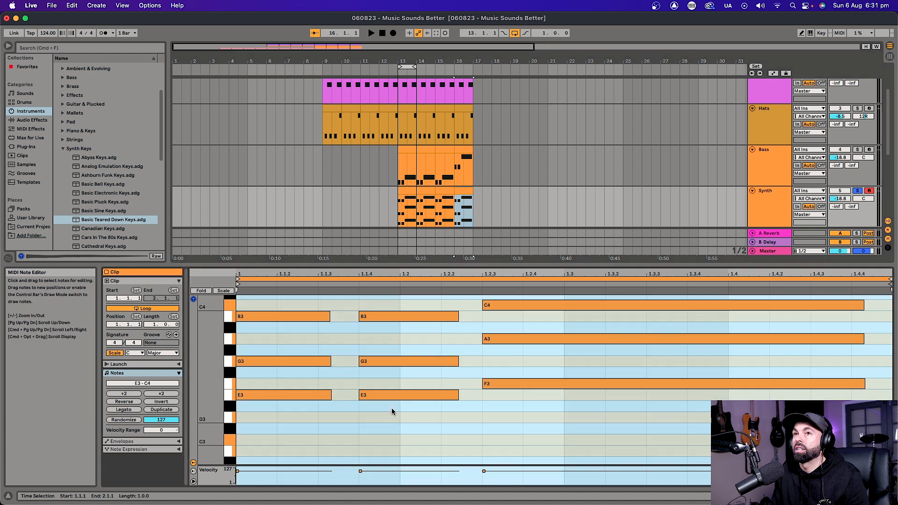
{"action": "scroll", "coordinate": [281, 338], "scroll_direction": "up", "scroll_amount": 1}
{"action": "left_click_drag", "start_coordinate": [284, 305], "coordinate": [411, 402]}
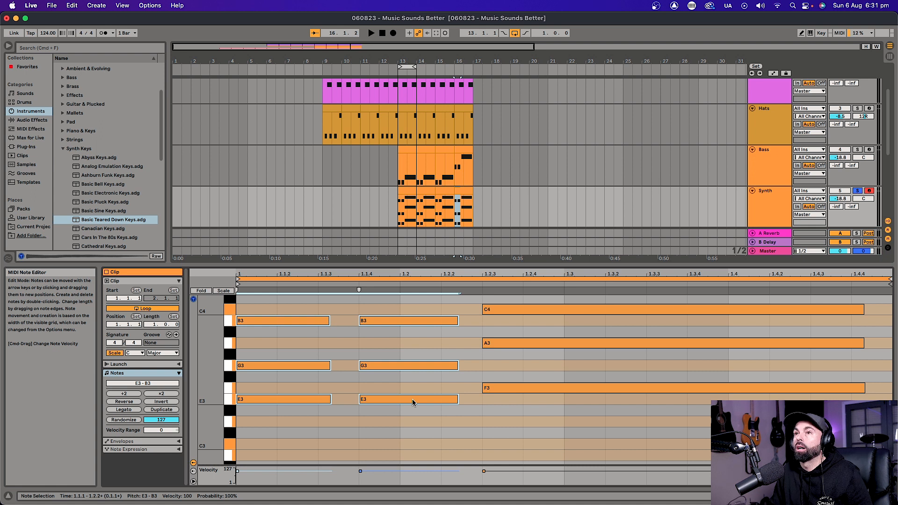
{"action": "key", "text": "Up"}
{"action": "key", "text": "Up"}
{"action": "key", "text": "Up"}
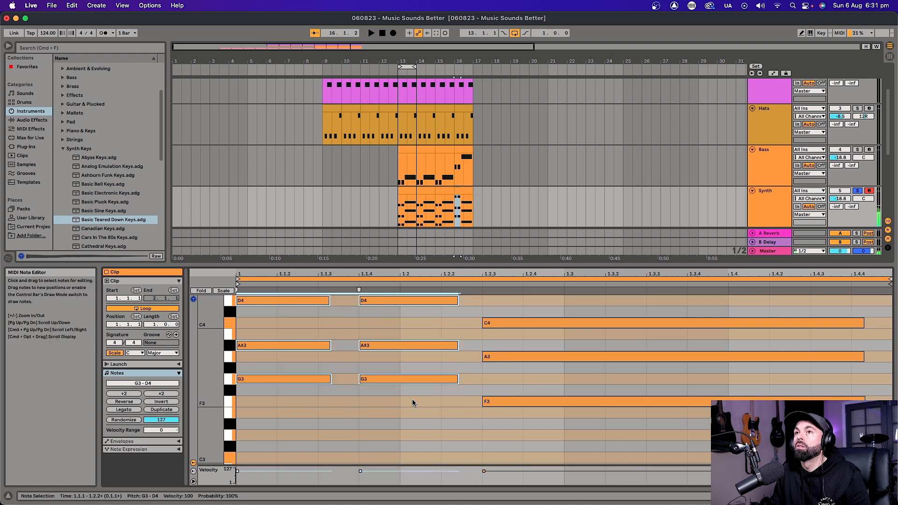
Step: Try B3 as the middle note of the first two bar 16 chords and return it to A#3
{"action": "left_click", "coordinate": [384, 330]}
{"action": "left_click_drag", "start_coordinate": [257, 331], "coordinate": [408, 352]}
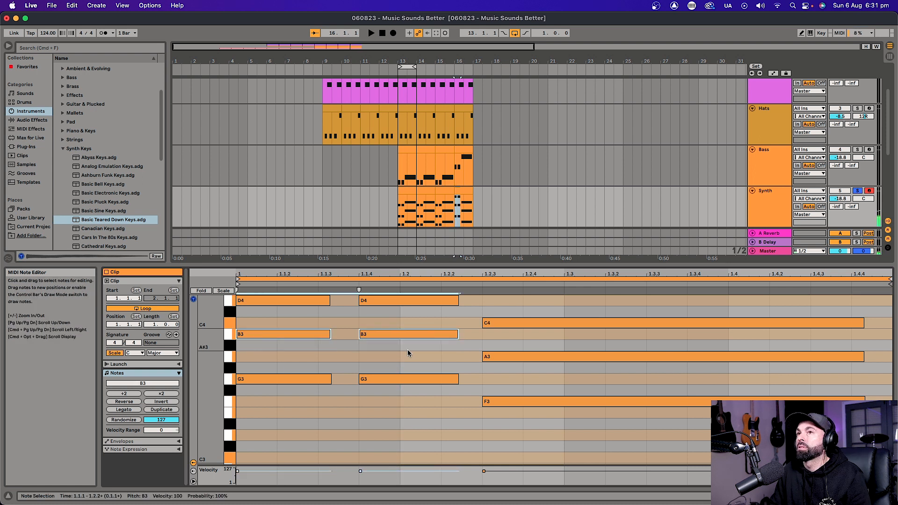
{"action": "key", "text": "Up"}
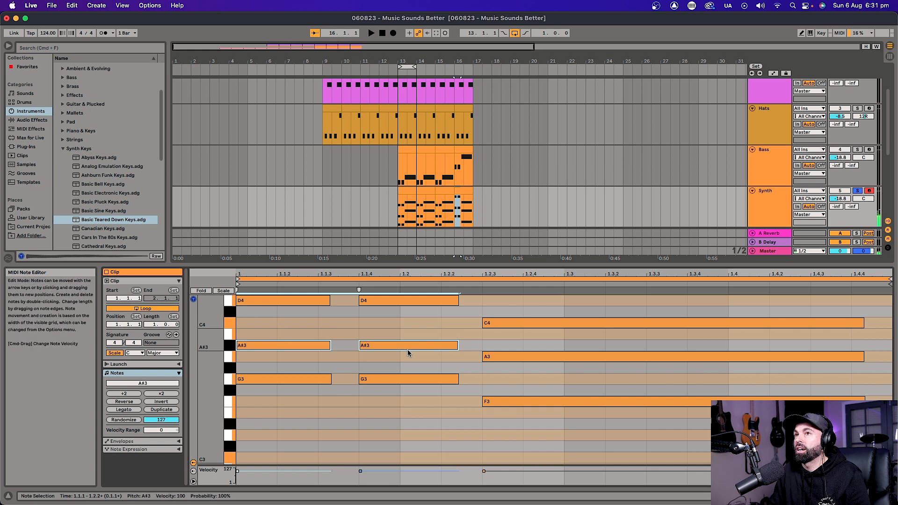
Step: Set the middle notes of the first two bar 16 Synth chords to B3 and make the last chord A3, C4 and E4
{"action": "left_click_drag", "start_coordinate": [494, 314], "coordinate": [563, 409]}
{"action": "key", "text": "Up"}
{"action": "key", "text": "Up"}
{"action": "key", "text": "Up"}
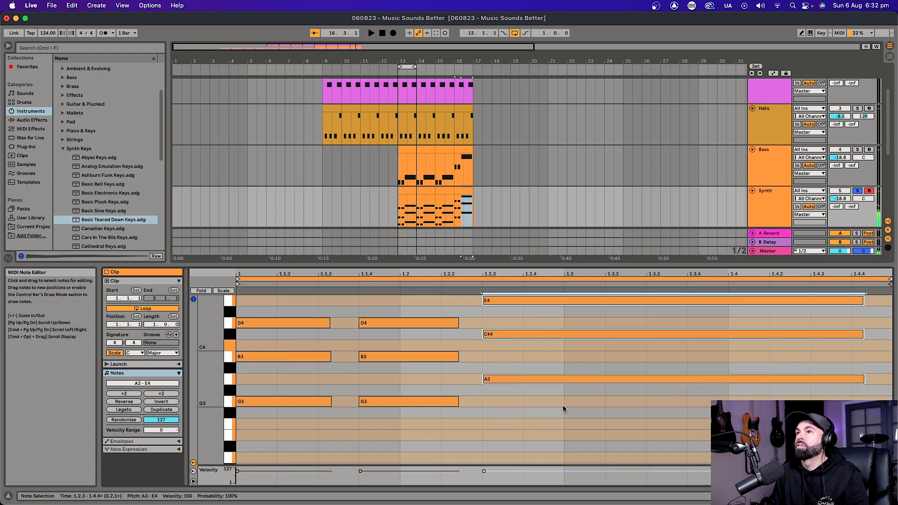
{"action": "key", "text": "Down"}
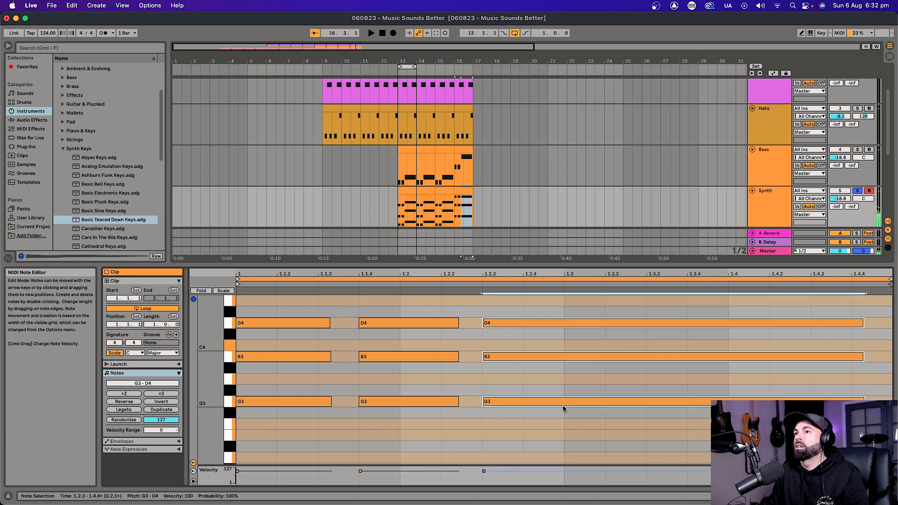
{"action": "key", "text": "Up"}
{"action": "key", "text": "Up"}
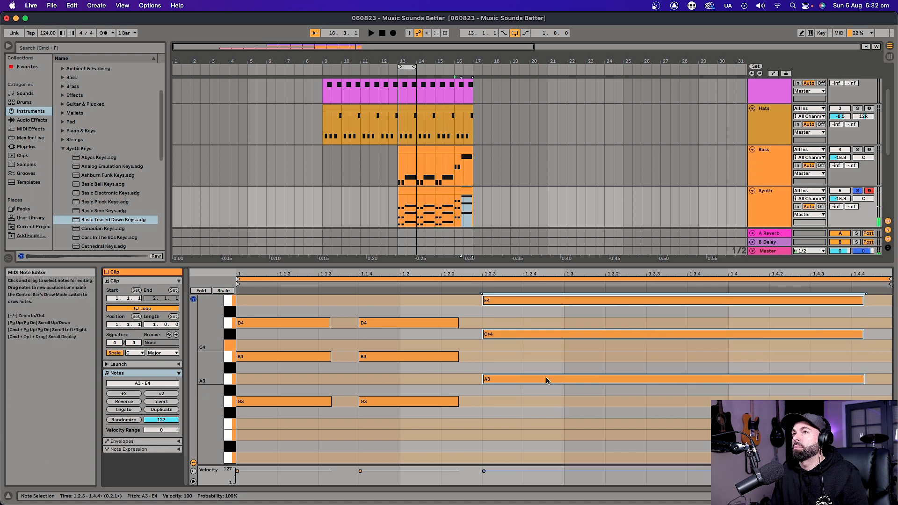
{"action": "left_click", "coordinate": [532, 335]}
{"action": "key", "text": "Down"}
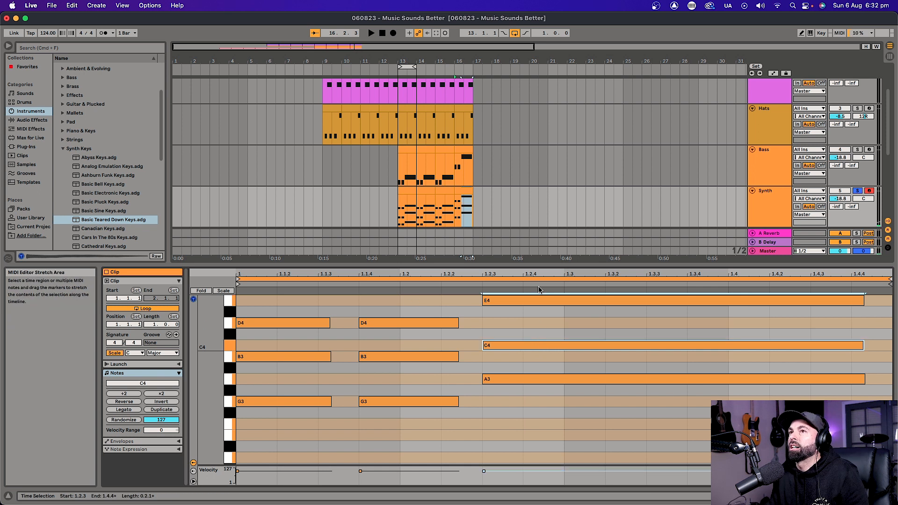
Step: View the bar 16 Synth notes with Fold and with Scale highlighting only C Major rows, and restore the full piano roll
{"action": "left_click", "coordinate": [296, 402]}
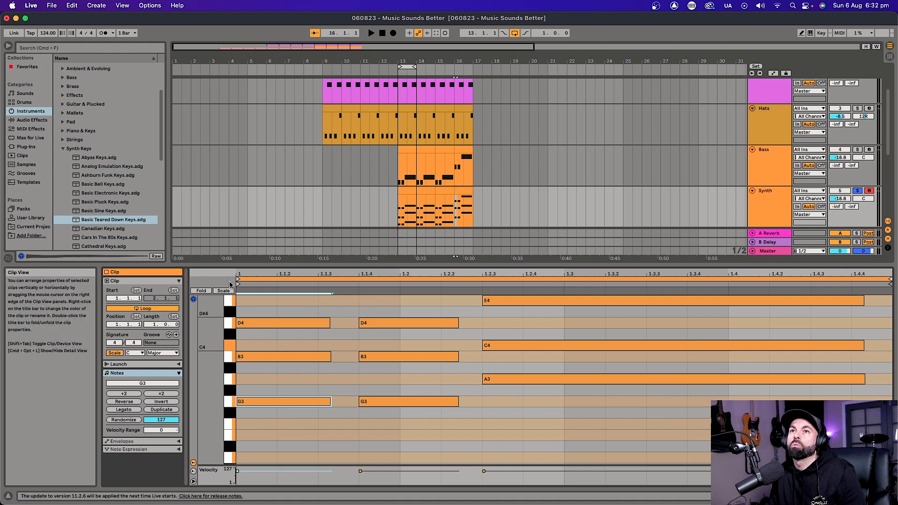
{"action": "left_click", "coordinate": [205, 291]}
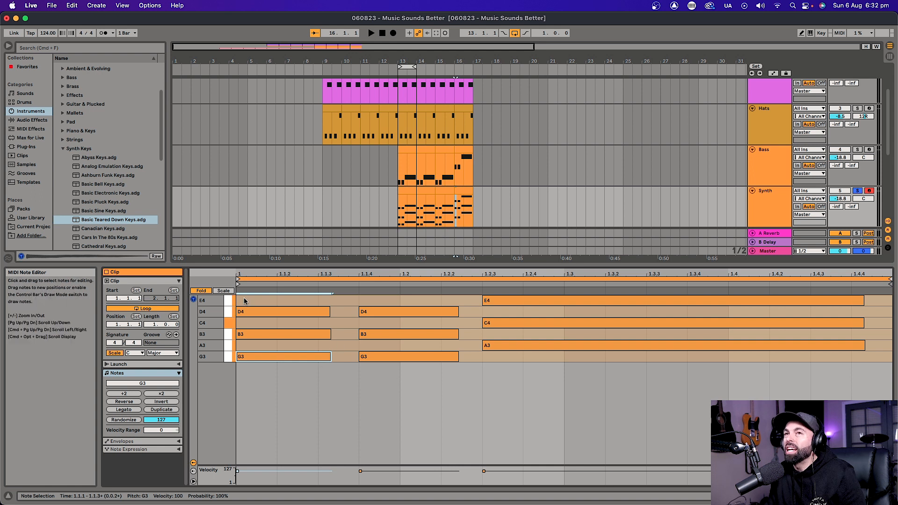
{"action": "left_click", "coordinate": [222, 291]}
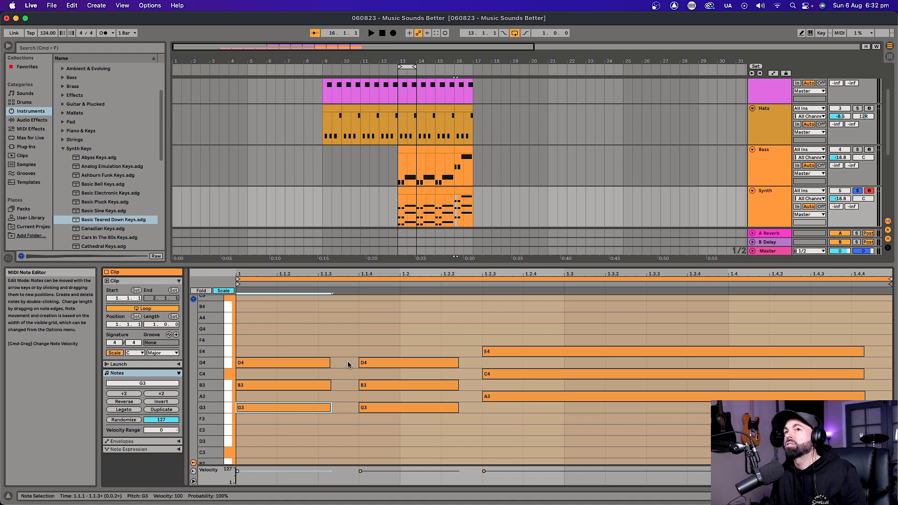
{"action": "left_click", "coordinate": [203, 291]}
{"action": "left_click", "coordinate": [202, 292]}
{"action": "left_click", "coordinate": [223, 291]}
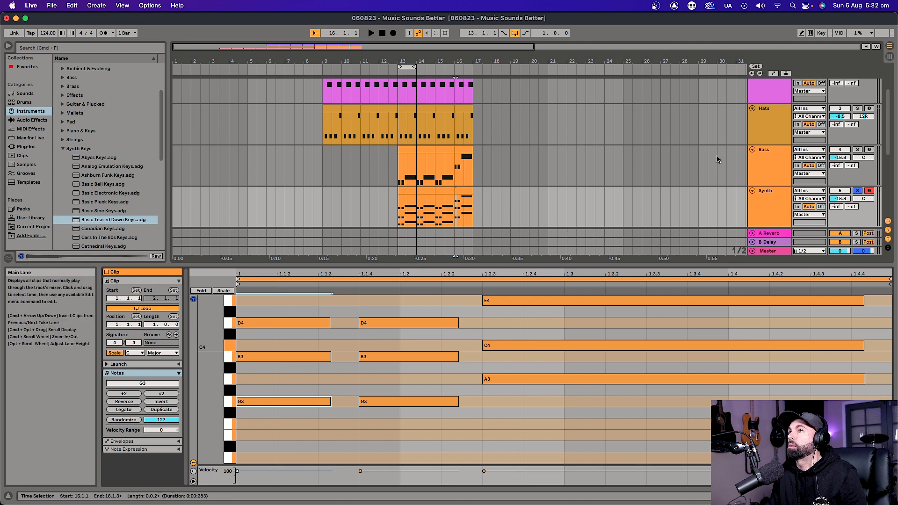
Step: Save the set and briefly play the arrangement from bar 11
{"action": "left_click", "coordinate": [360, 161]}
{"action": "scroll", "coordinate": [626, 177], "scroll_direction": "down", "scroll_amount": 2}
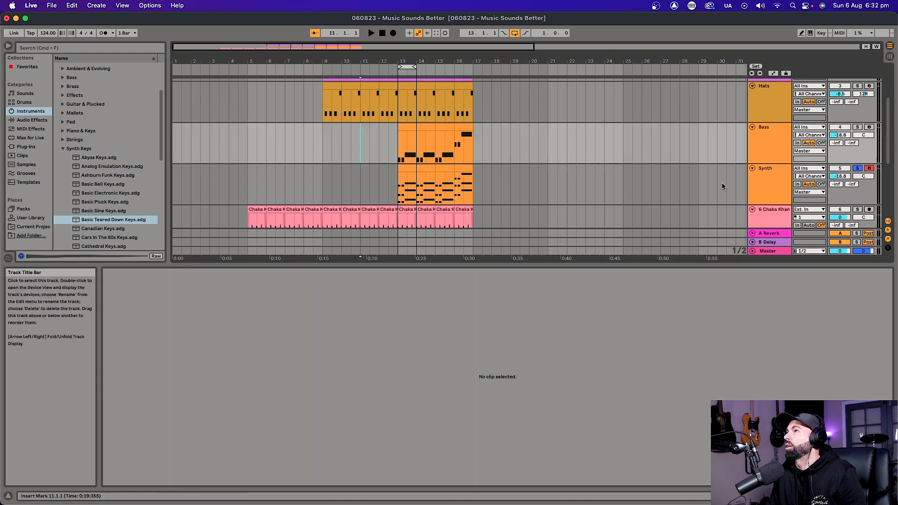
{"action": "key", "text": "super+s"}
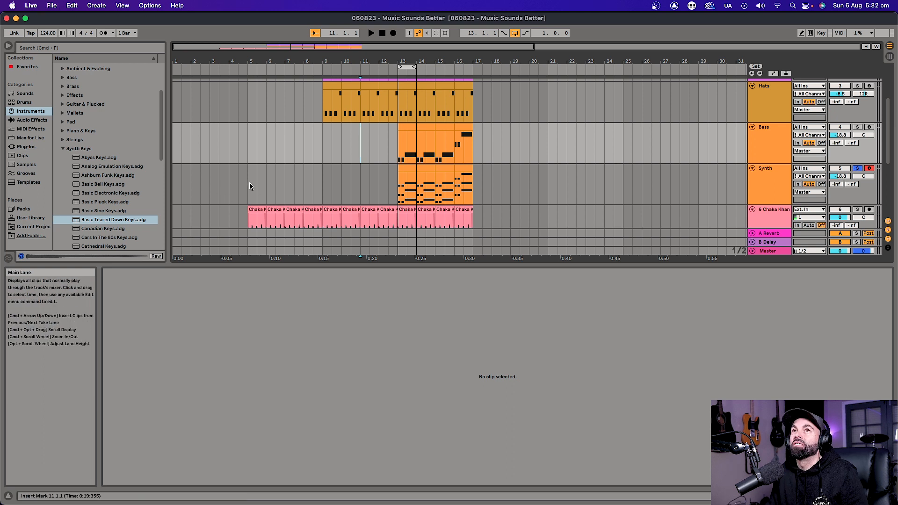
{"action": "key", "text": "space"}
{"action": "key", "text": "space"}
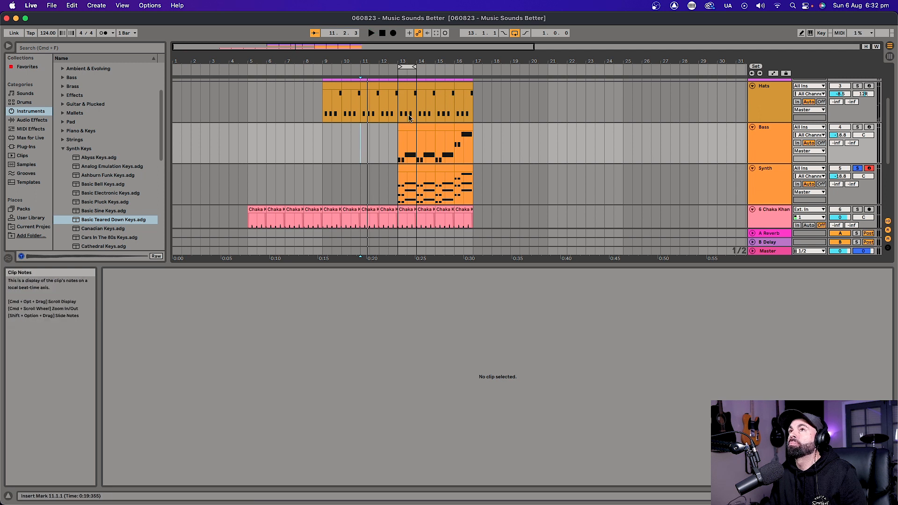
Step: Extend the arrangement loop to four bars from bar 13 and play the full mix with the Synth unsoloed in an enlarged arrangement area
{"action": "left_click_drag", "start_coordinate": [413, 66], "coordinate": [472, 73]}
{"action": "key", "text": "space"}
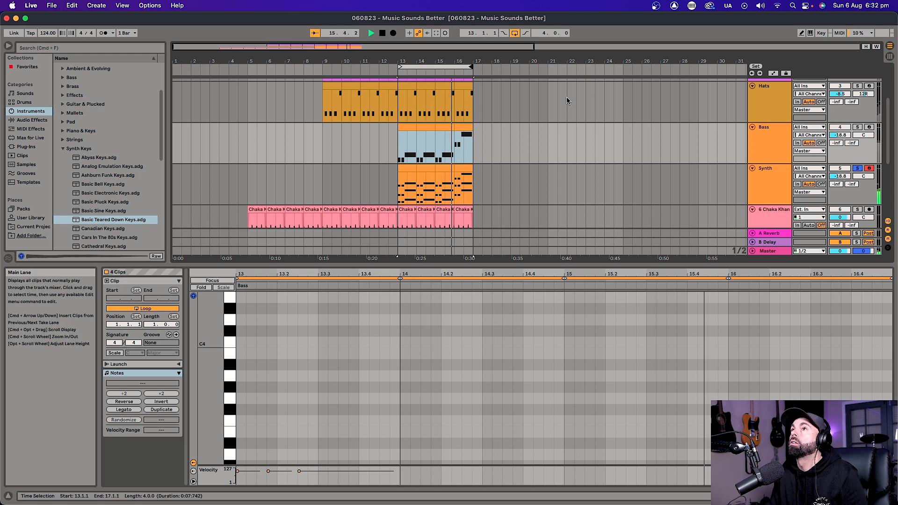
{"action": "left_click", "coordinate": [858, 169]}
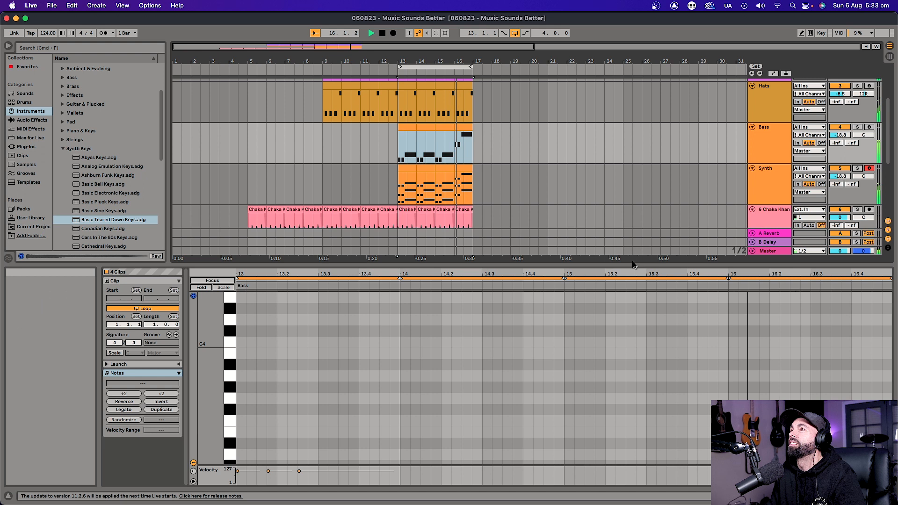
{"action": "left_click_drag", "start_coordinate": [634, 266], "coordinate": [631, 395]}
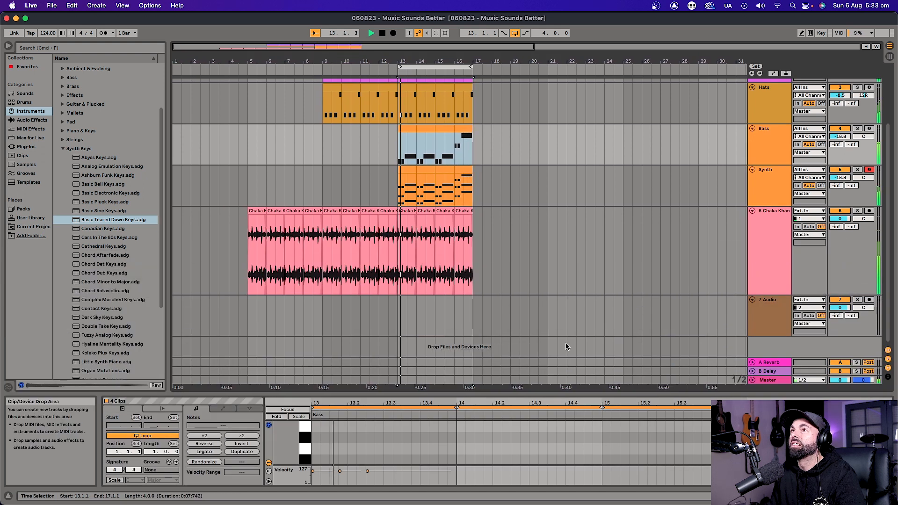
{"action": "scroll", "coordinate": [519, 223], "scroll_direction": "up", "scroll_amount": 3}
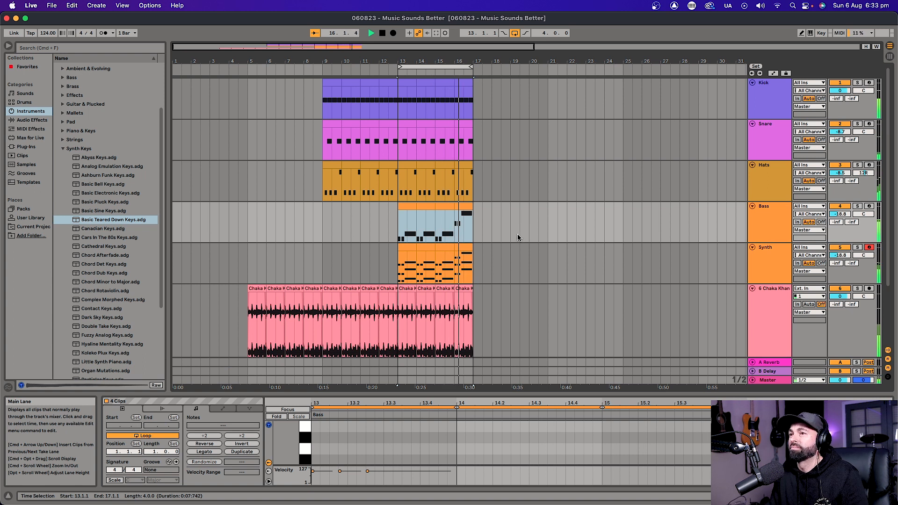
{"action": "key", "text": "space"}
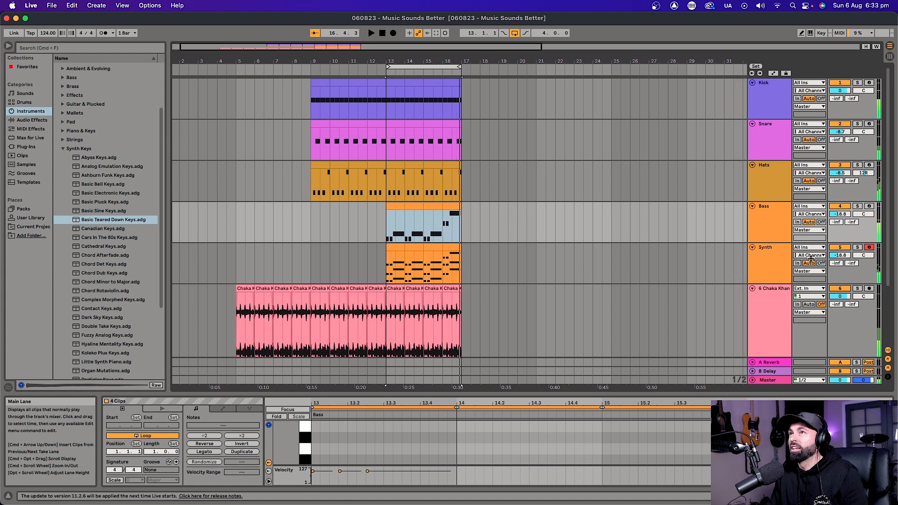
Step: Solo the Synth track, play the four-bar loop and show the track's device chain
{"action": "left_click", "coordinate": [758, 253]}
{"action": "left_click", "coordinate": [858, 247]}
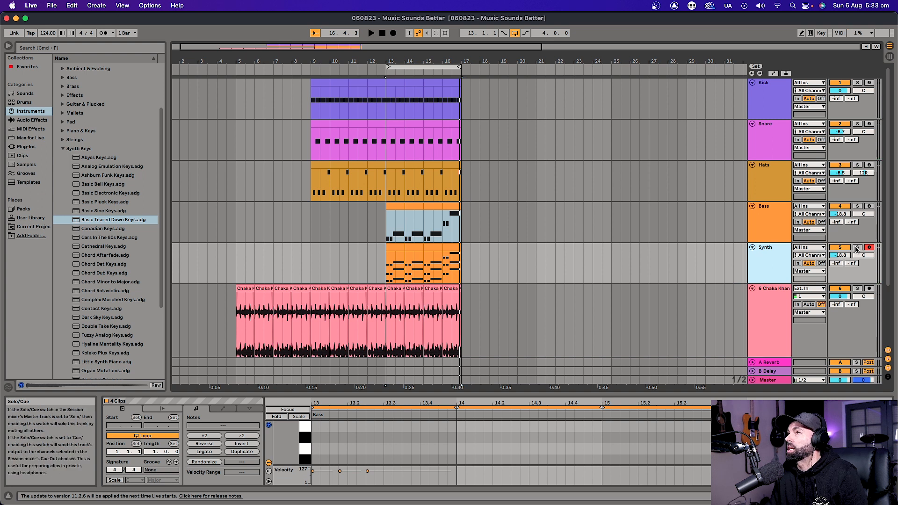
{"action": "key", "text": "space"}
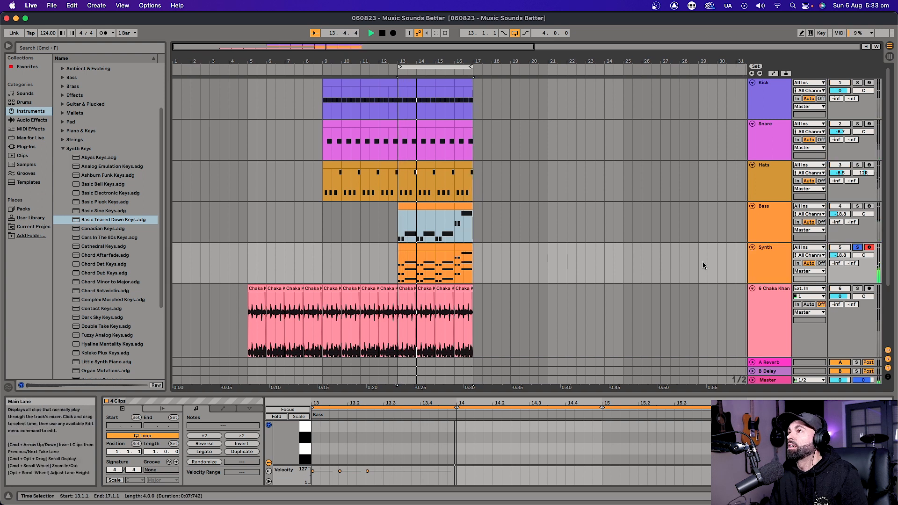
{"action": "double_click", "coordinate": [765, 270]}
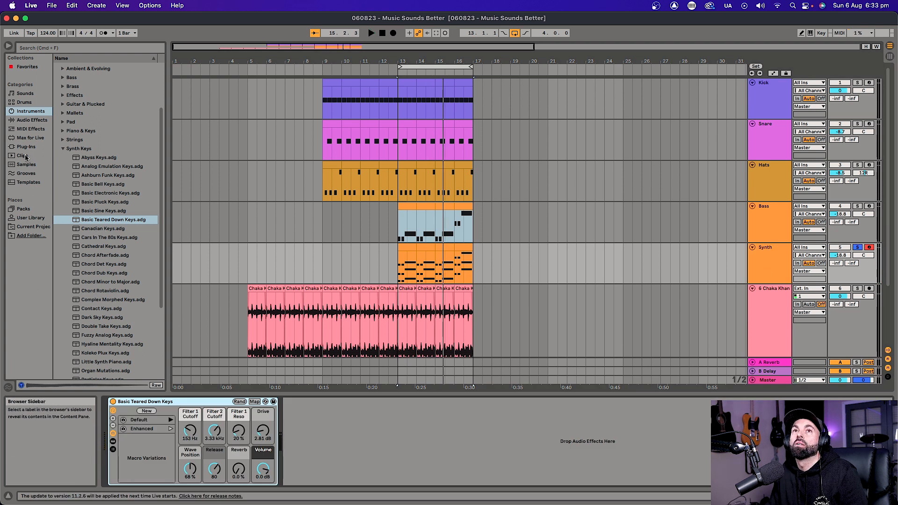
Step: Add the EQ Eight audio effect to the Synth track after Basic Teared Down Keys
{"action": "left_click", "coordinate": [22, 121]}
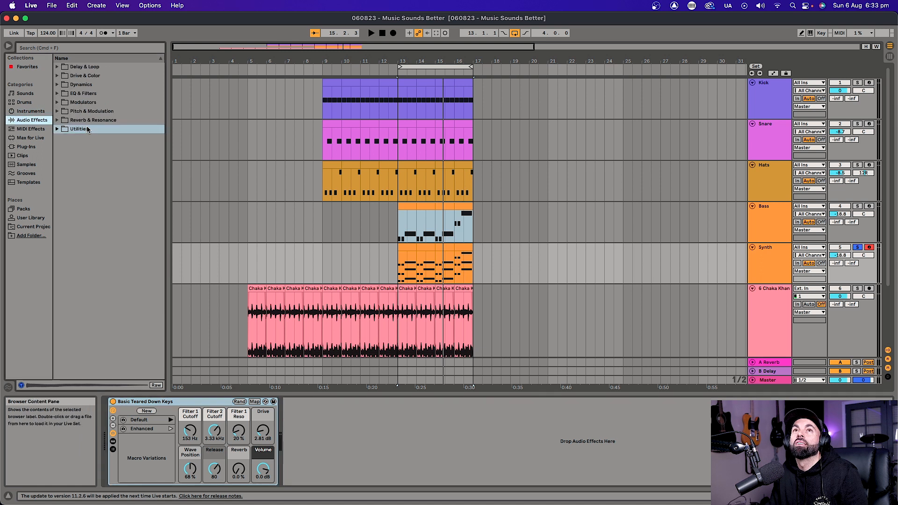
{"action": "left_click", "coordinate": [60, 95]}
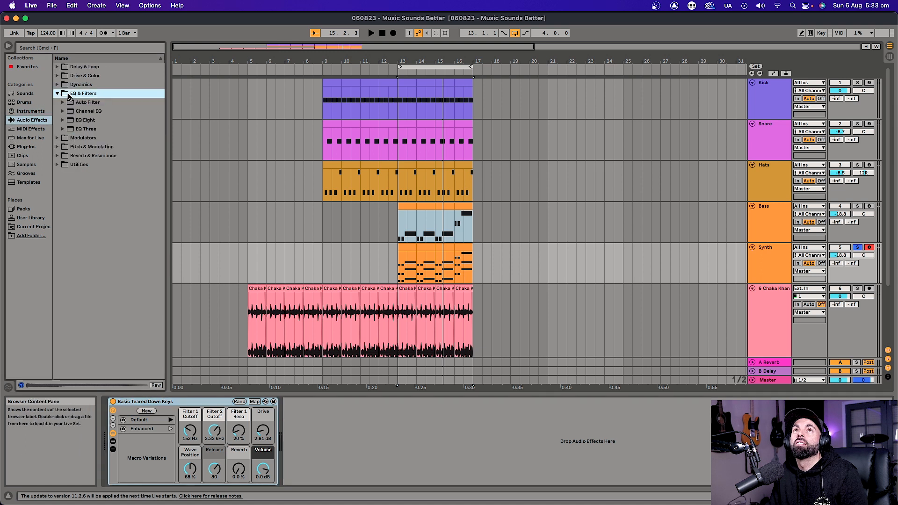
{"action": "double_click", "coordinate": [85, 120]}
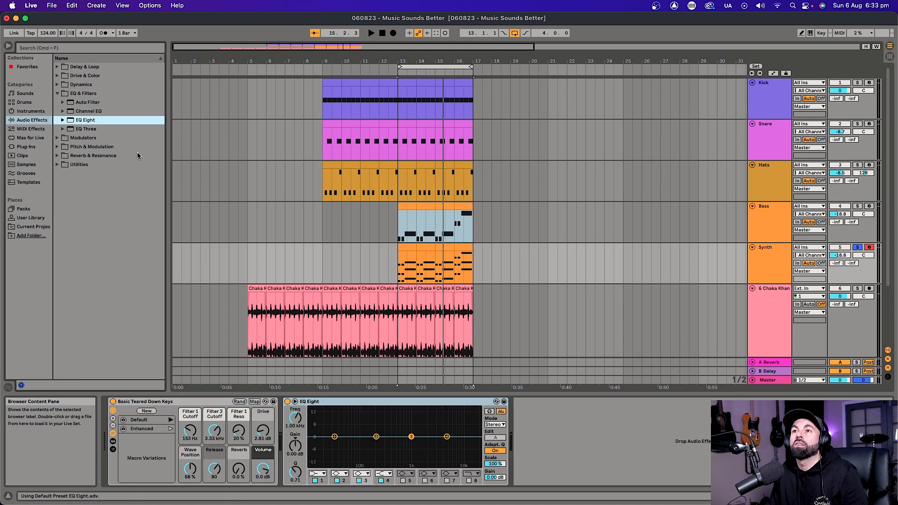
Step: Make EQ Eight band 1 a low cut and raise its frequency to about 278 Hz while the Synth plays
{"action": "left_click", "coordinate": [317, 474]}
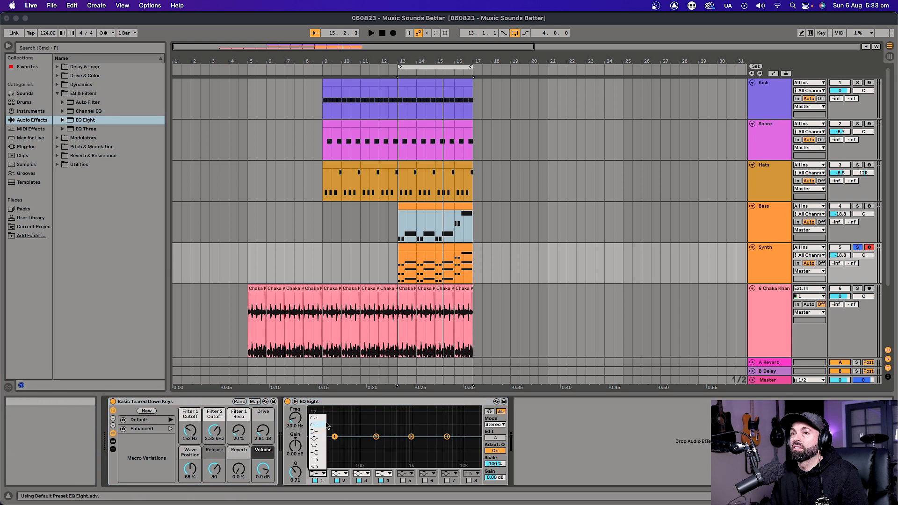
{"action": "left_click", "coordinate": [318, 424]}
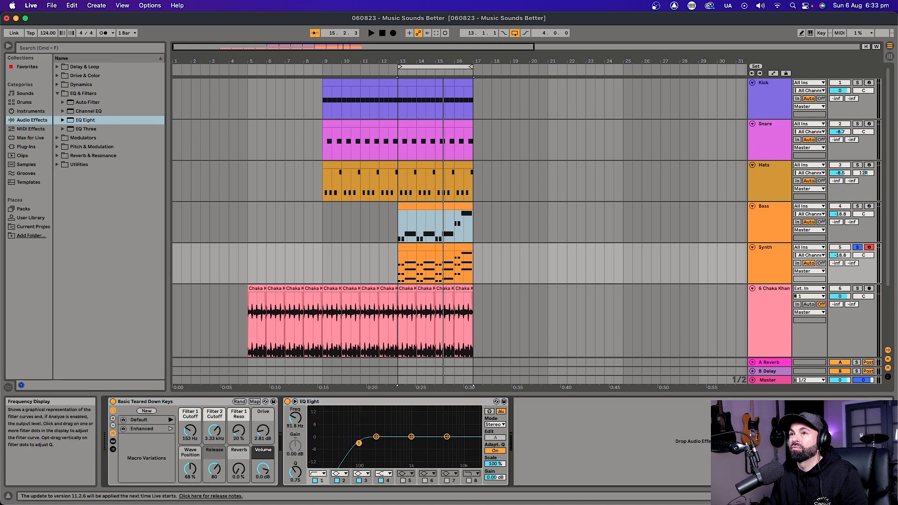
{"action": "key", "text": "space"}
{"action": "left_click_drag", "start_coordinate": [387, 444], "coordinate": [383, 443]}
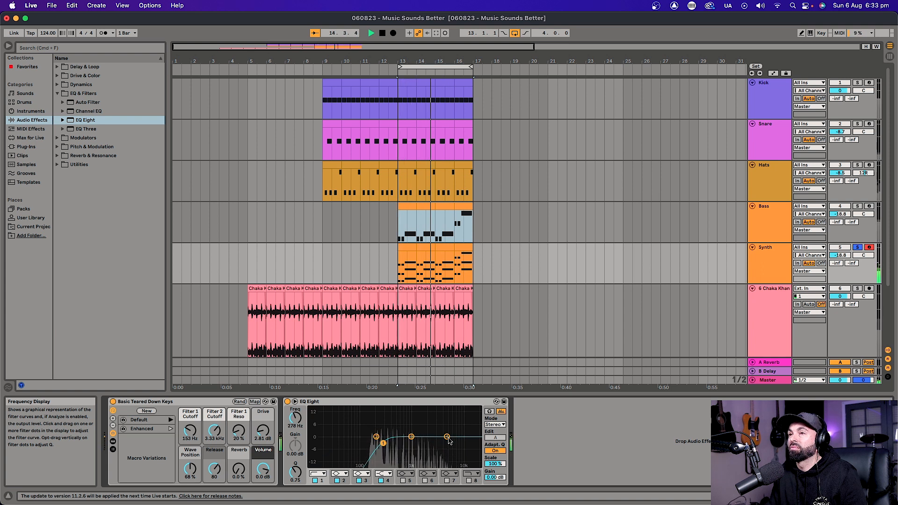
Step: Boost EQ Eight band 4 about 1.86 dB at 4.54 kHz, cut band 3 about 1.36 dB at 1.02 kHz, and save the set
{"action": "mouse_move", "coordinate": [447, 437]}
{"action": "left_mouse_down"}
{"action": "mouse_move", "coordinate": [444, 425]}
{"action": "mouse_move", "coordinate": [445, 433]}
{"action": "left_mouse_up"}
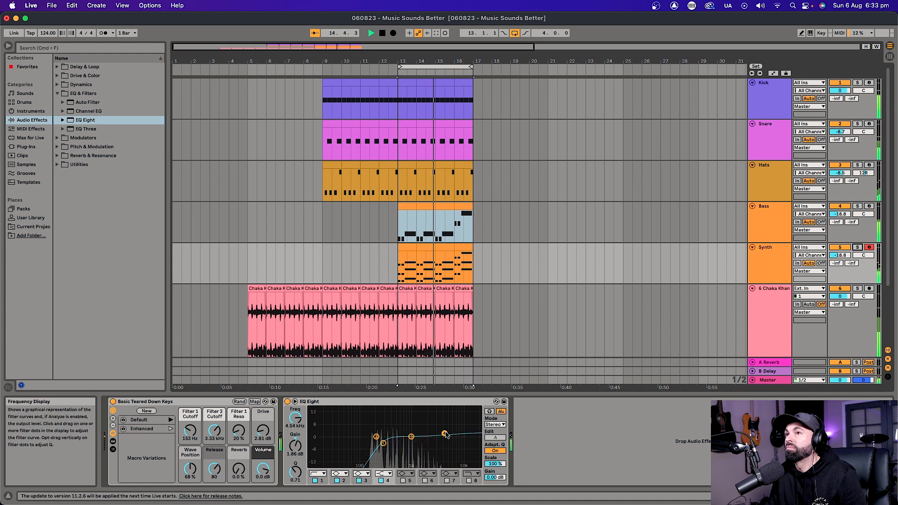
{"action": "key", "text": "super+s"}
{"action": "left_click_drag", "start_coordinate": [411, 437], "coordinate": [414, 442]}
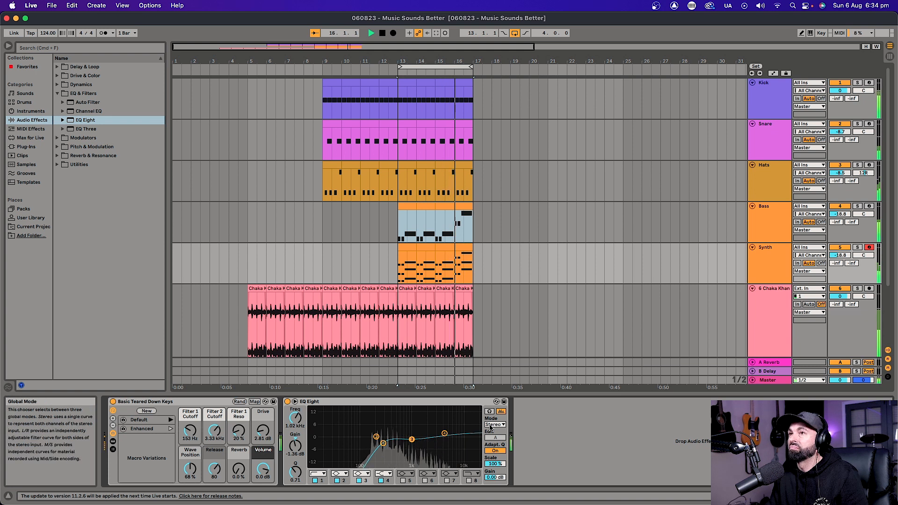
Step: Play the full arrangement from bar 5, where the Chaka Khan loop begins
{"action": "left_click", "coordinate": [760, 267]}
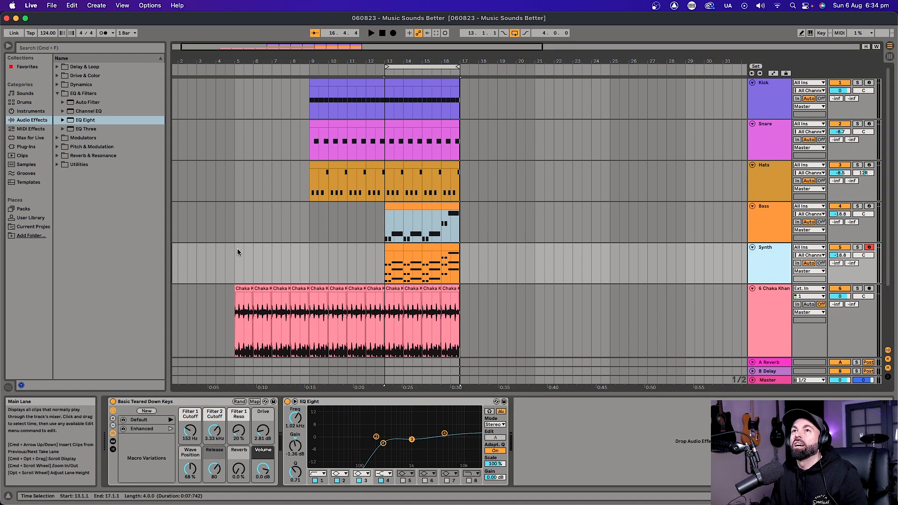
{"action": "left_click", "coordinate": [234, 262]}
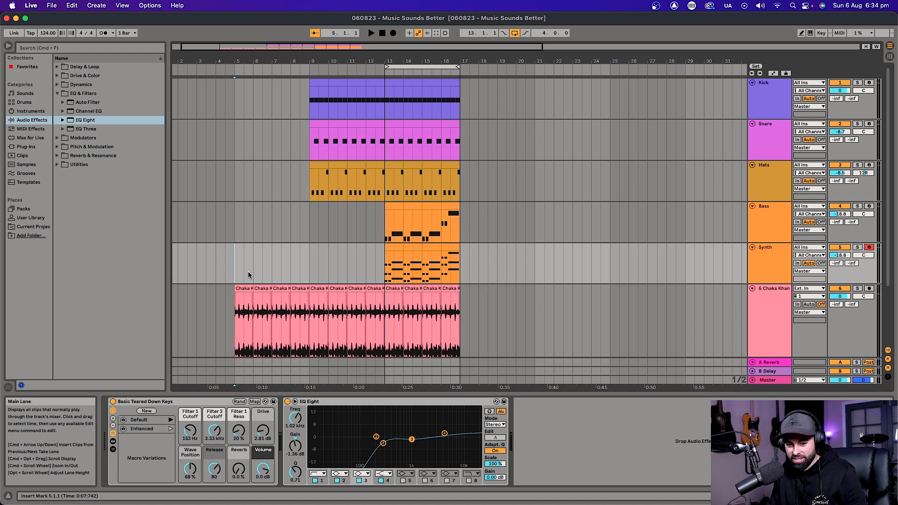
{"action": "key", "text": "space"}
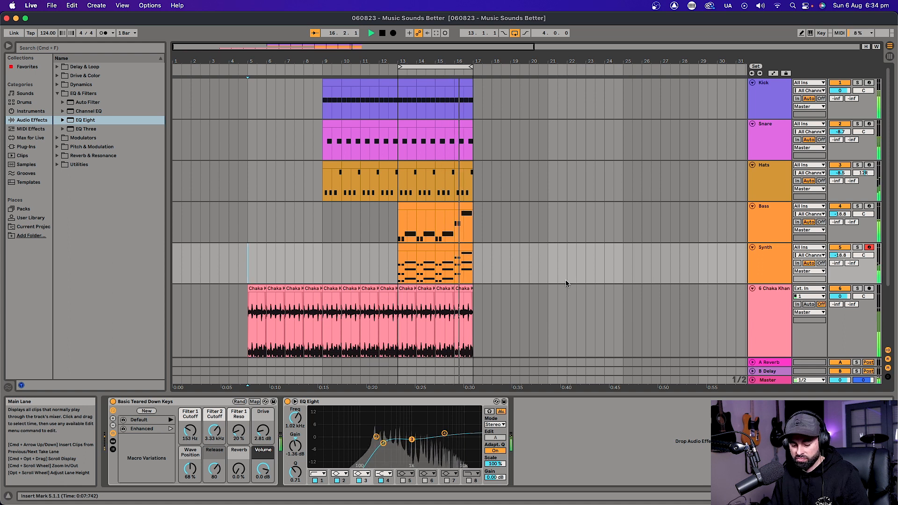
Step: Lower the Synth track's volume to -19.3 dB in the Session mixer and return to the arrangement
{"action": "left_click", "coordinate": [770, 266]}
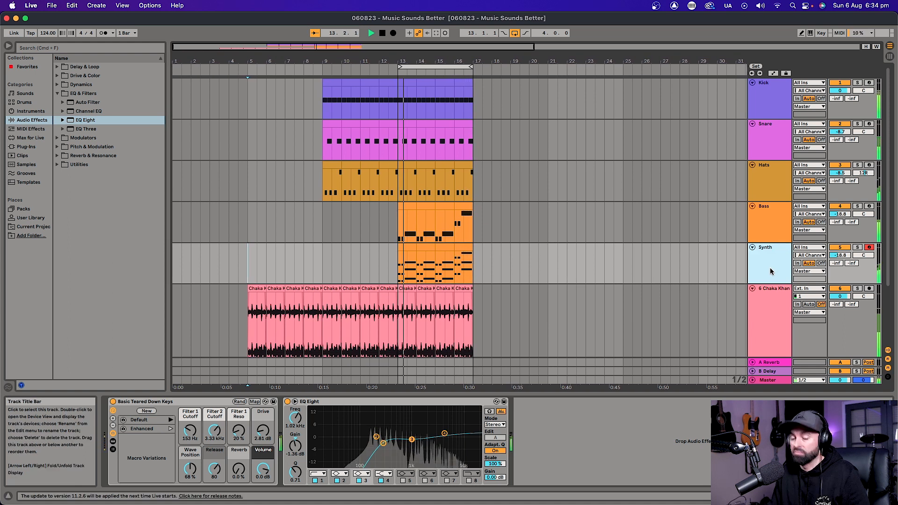
{"action": "key", "text": "Tab"}
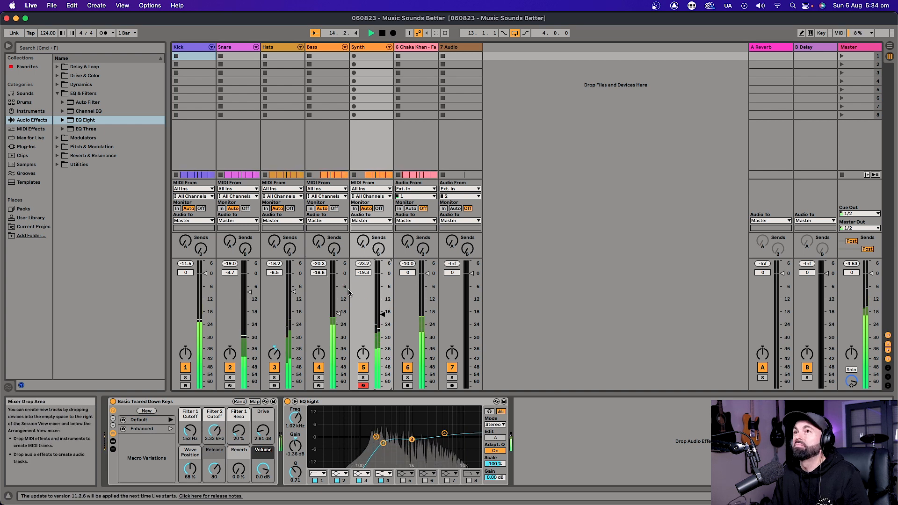
{"action": "key", "text": "Tab"}
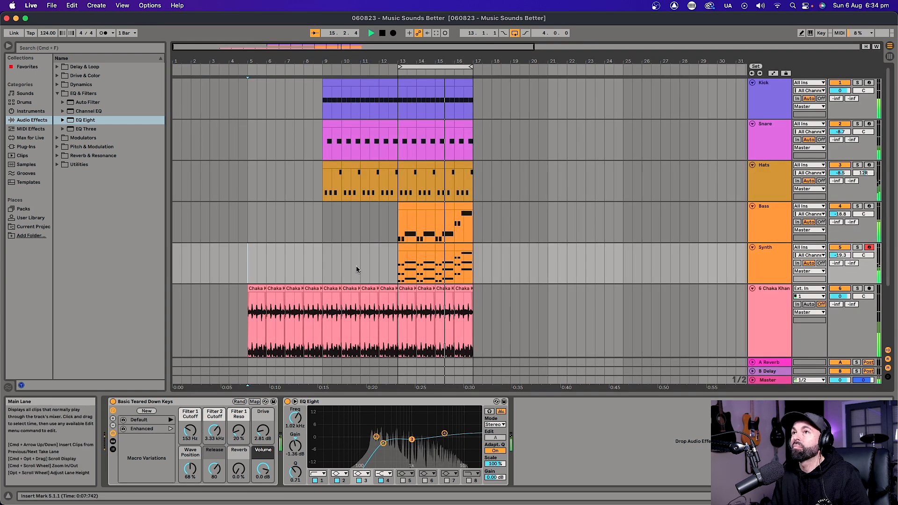